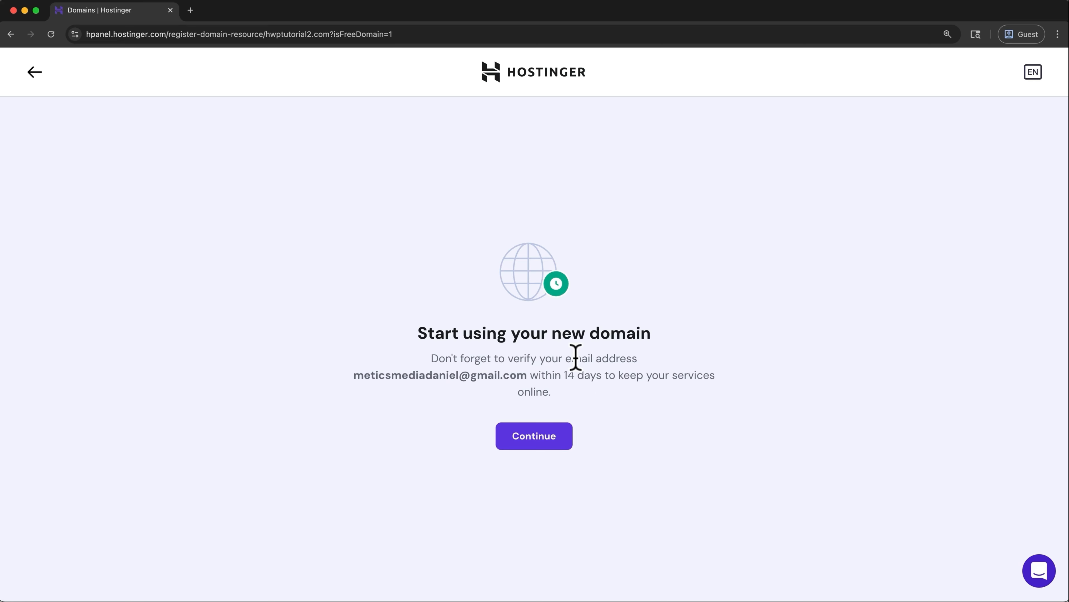
- Verify the domain contact email through Hostinger's message in the Gmail inbox, and return to the Hostinger domain page
left_click_drag(576, 358, 443, 356)
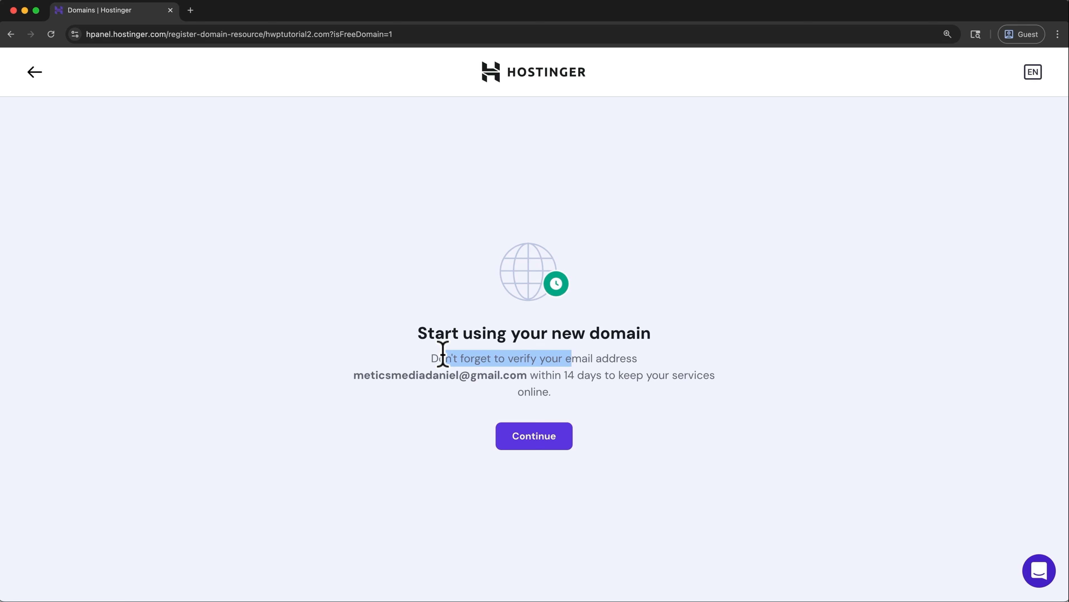
left_click(188, 5)
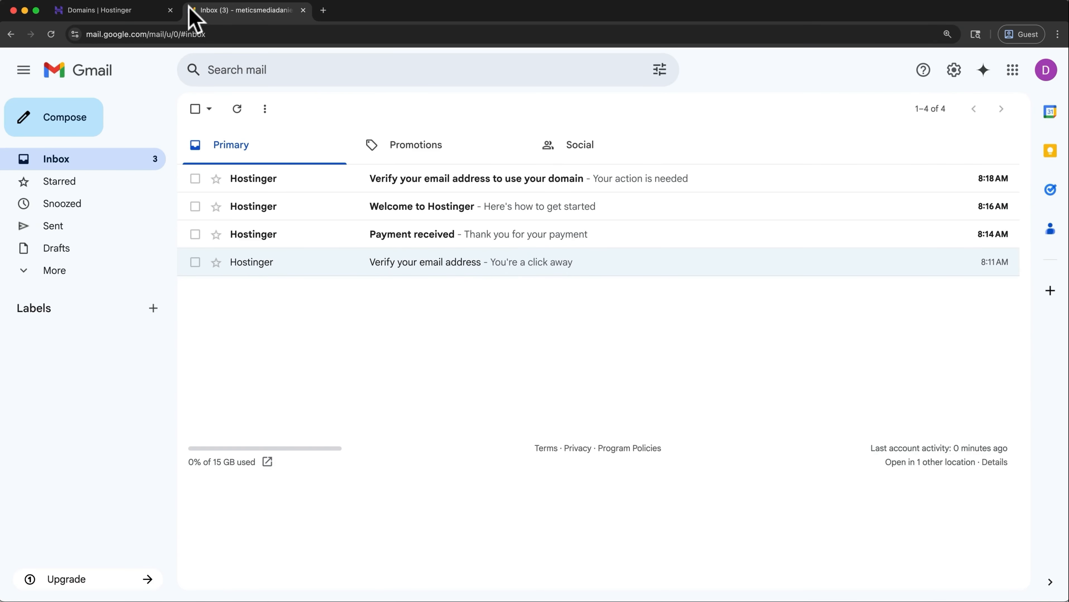
left_click(371, 190)
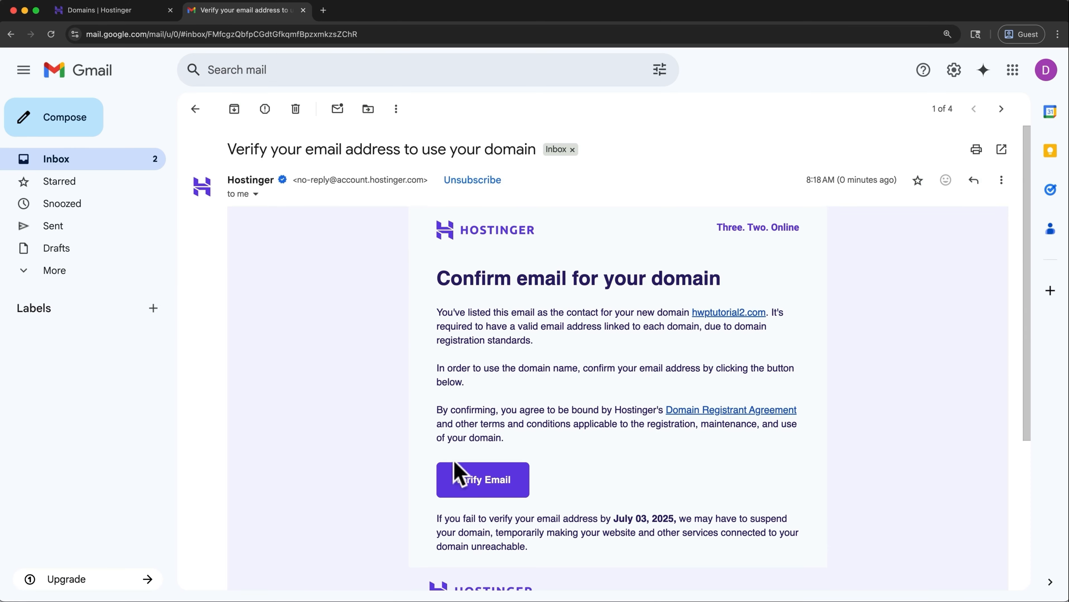
left_click(465, 487)
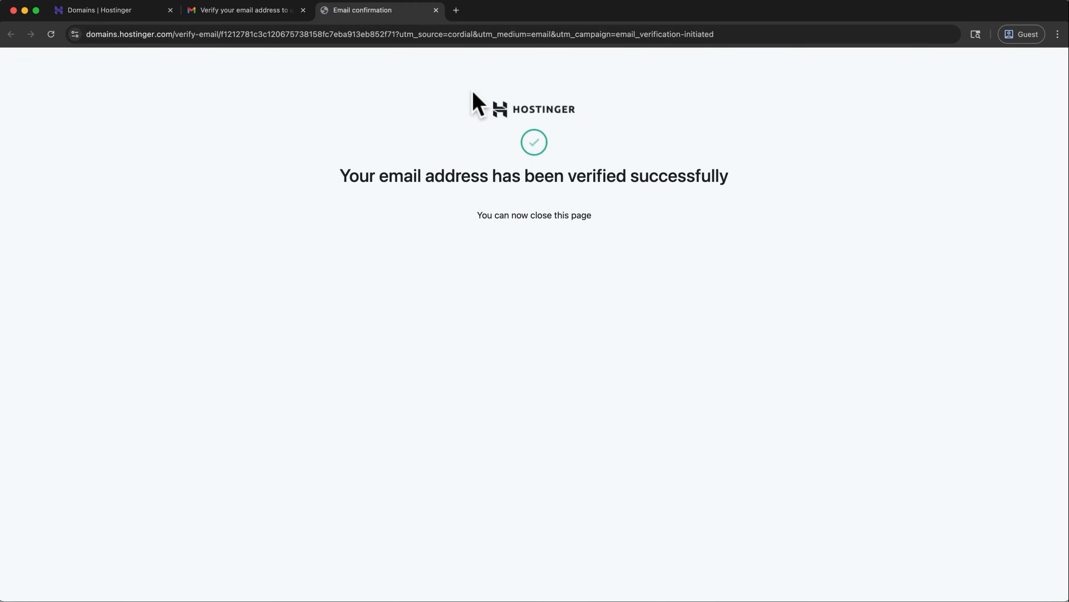
left_click(435, 10)
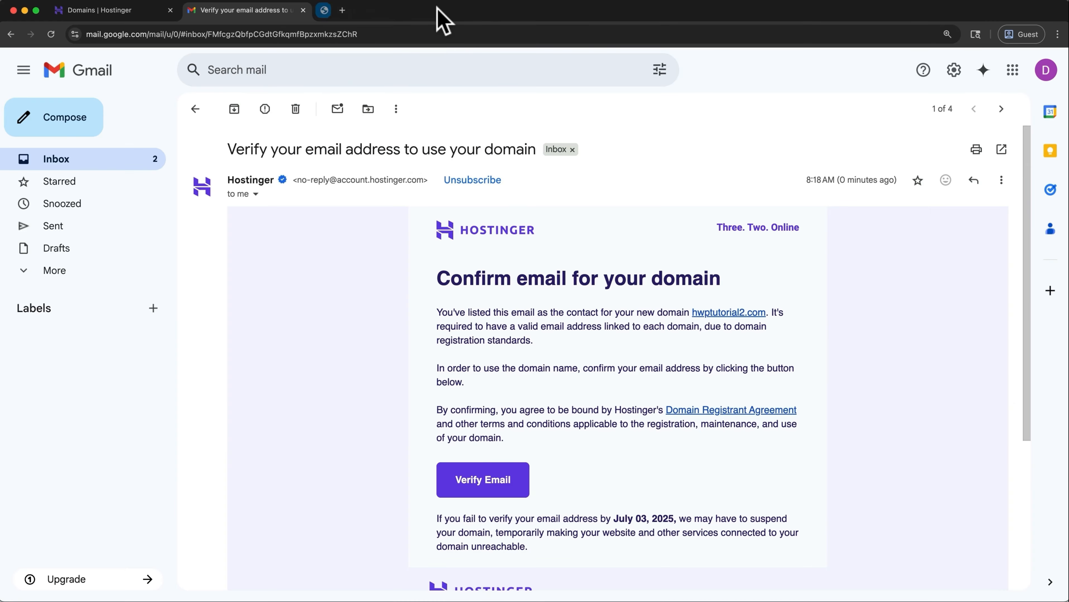
left_click(303, 10)
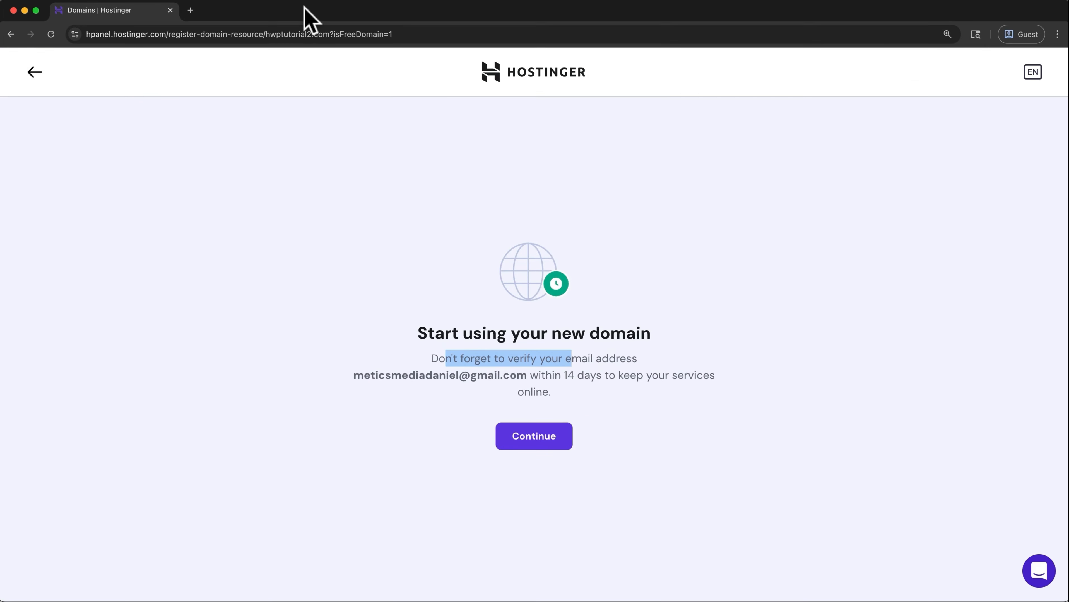
- Proceed past the domain confirmation, choose to create a website and continue the setup already begun
left_click(497, 408)
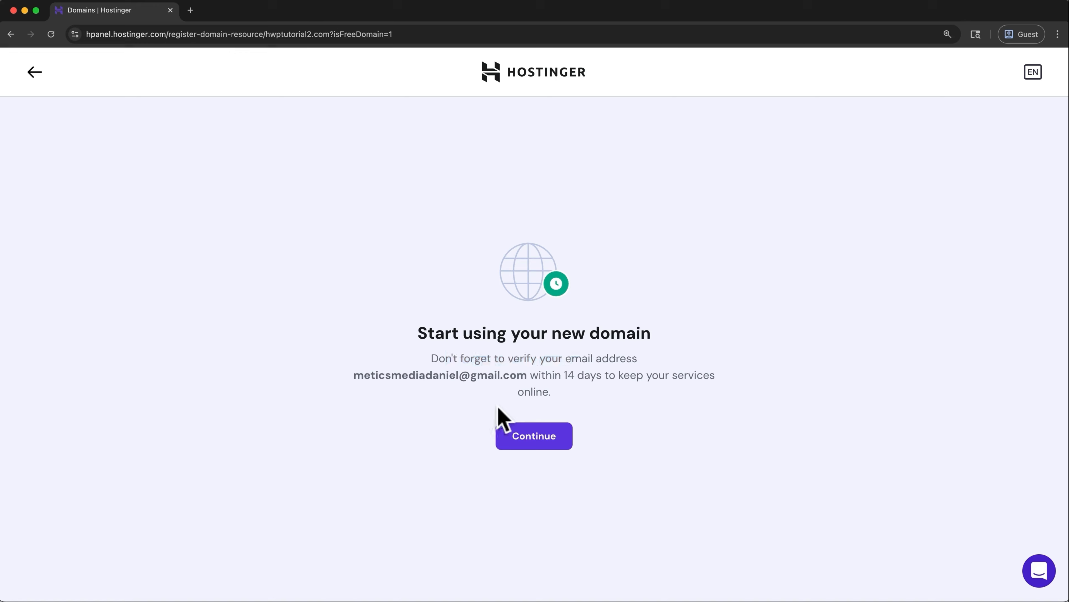
left_click(502, 441)
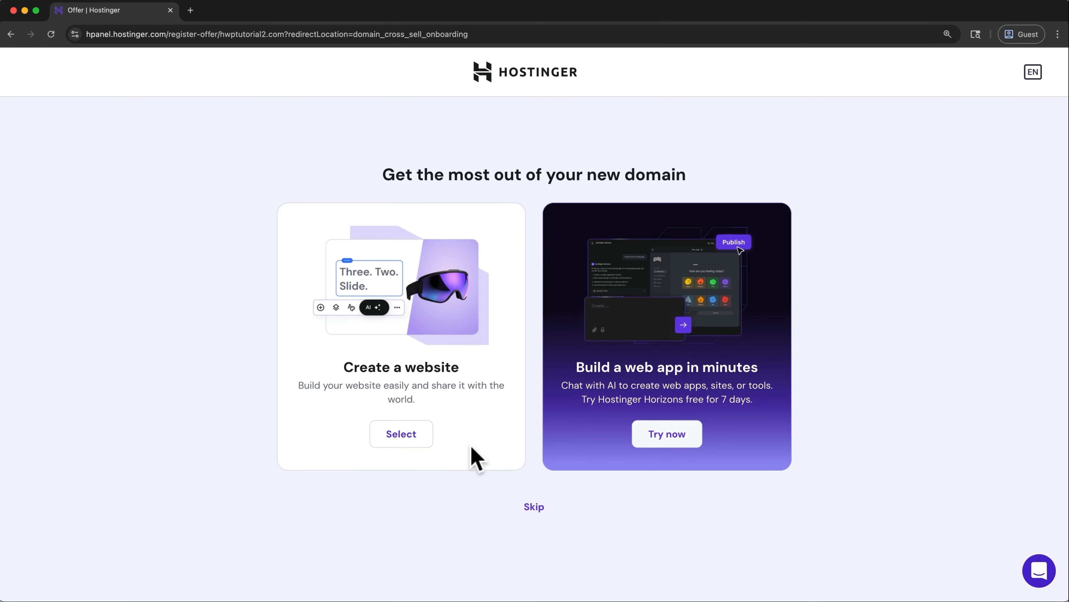
left_click(417, 438)
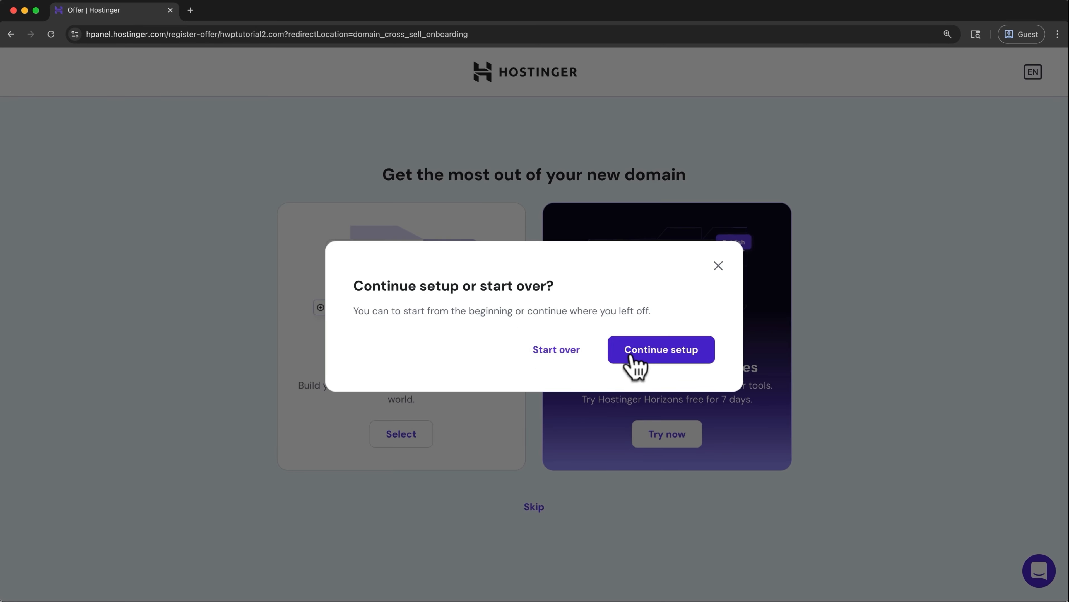
left_click(632, 357)
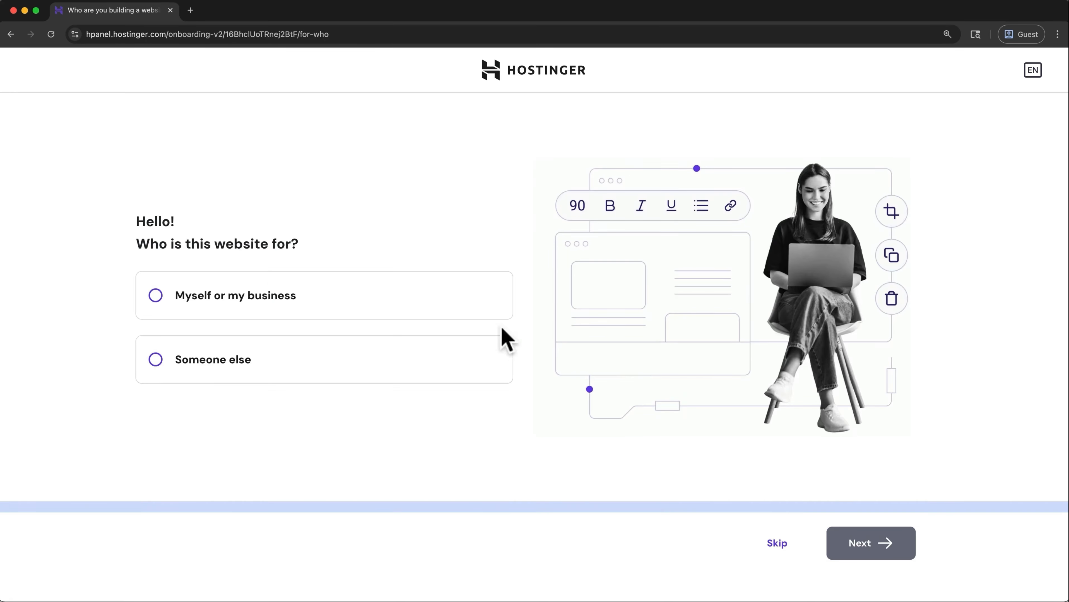
- Answer the onboarding questions: website for myself or my business, create a website, built with WordPress
left_click(471, 305)
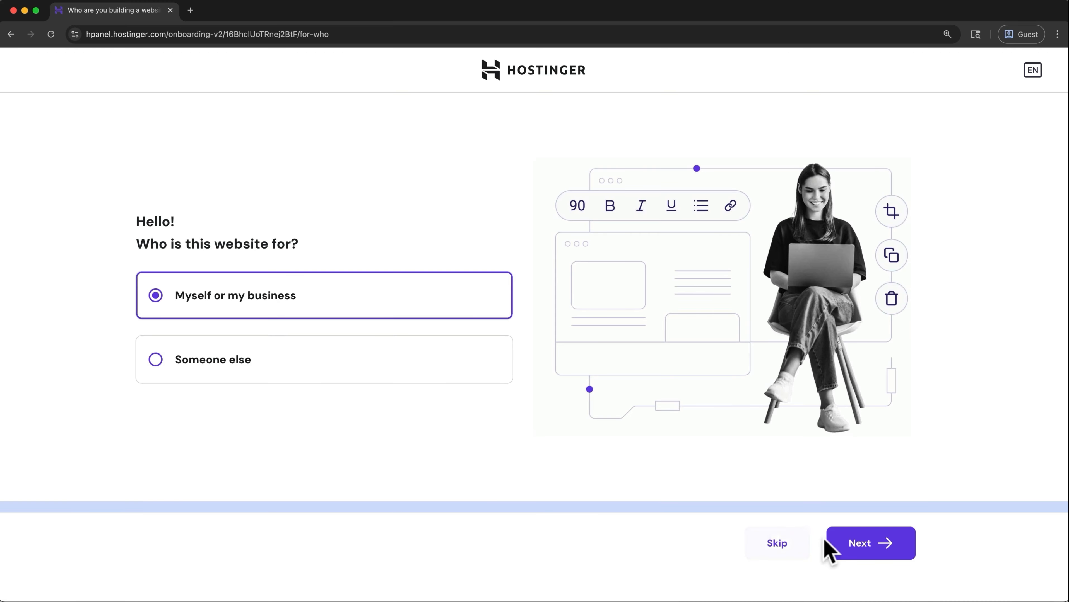
left_click(829, 549)
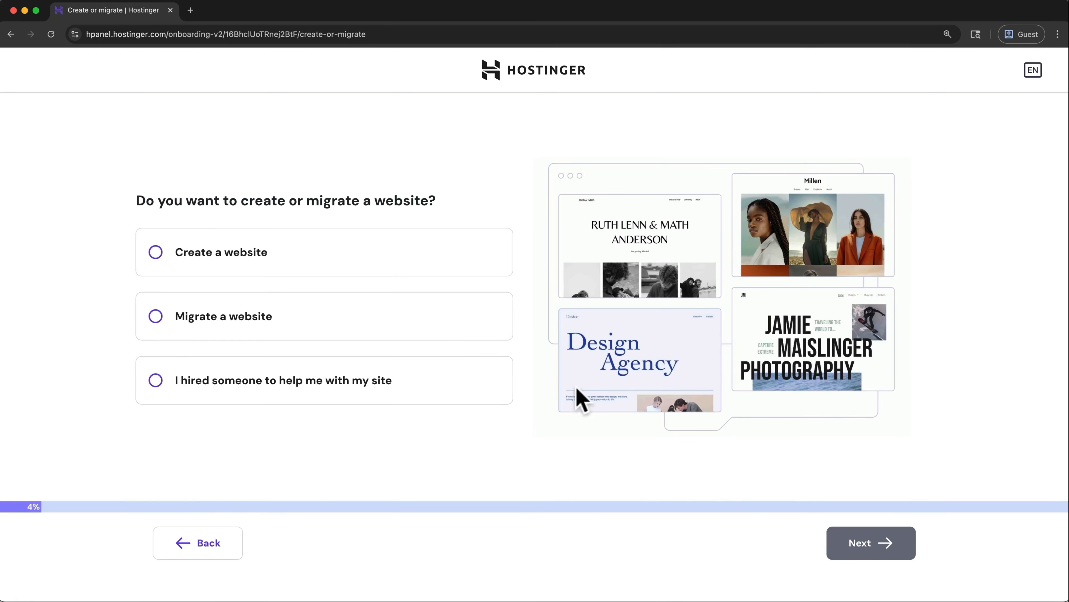
left_click(500, 261)
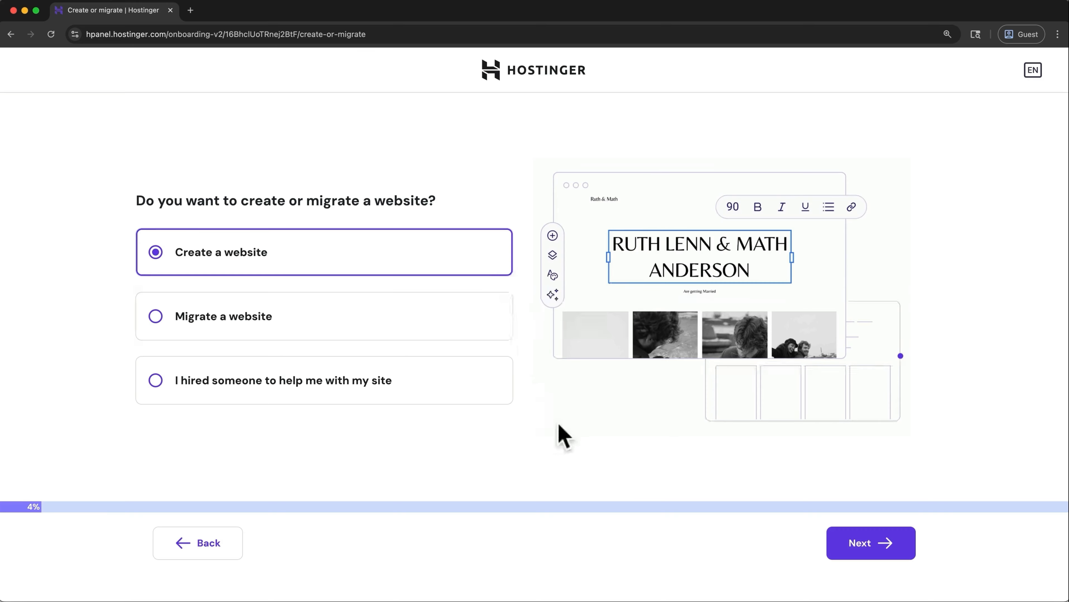
left_click(856, 544)
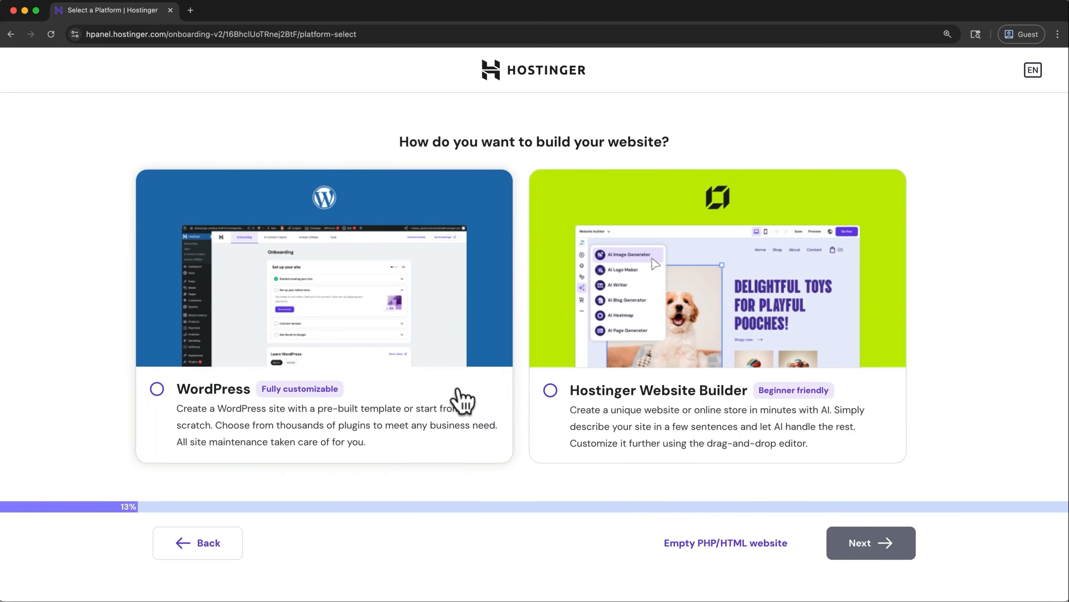
left_click(463, 401)
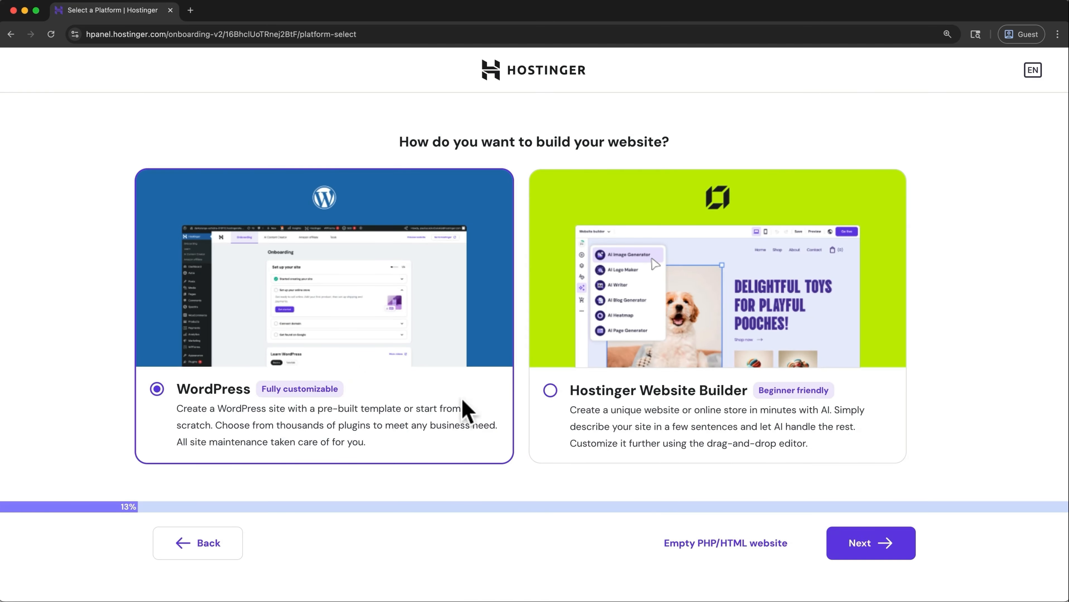
left_click(847, 545)
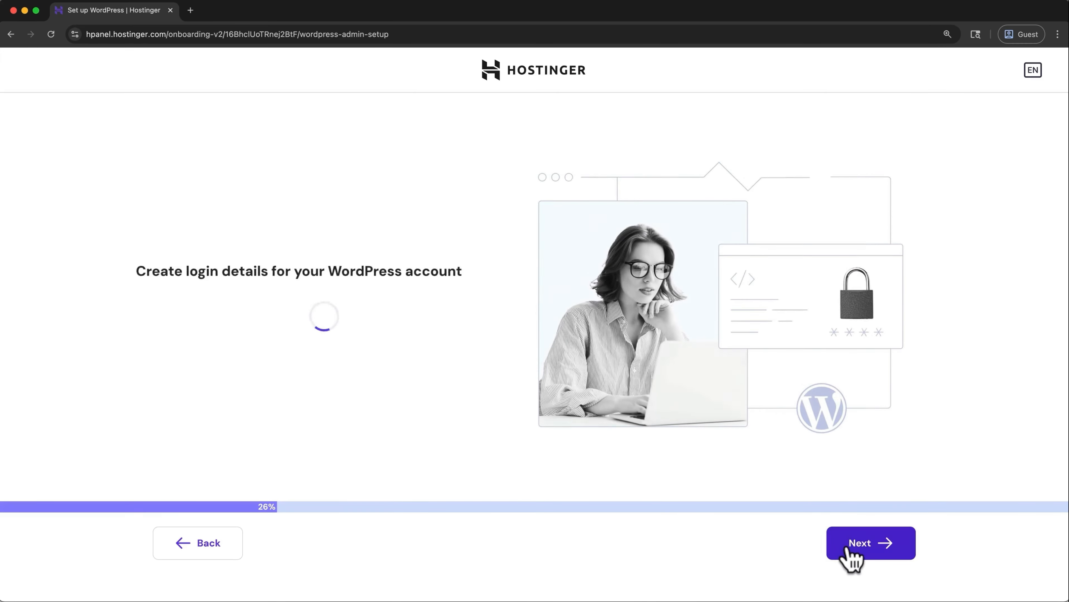
- Submit the WordPress admin login details and choose a blank site instead of a pre-built website
left_click(486, 273)
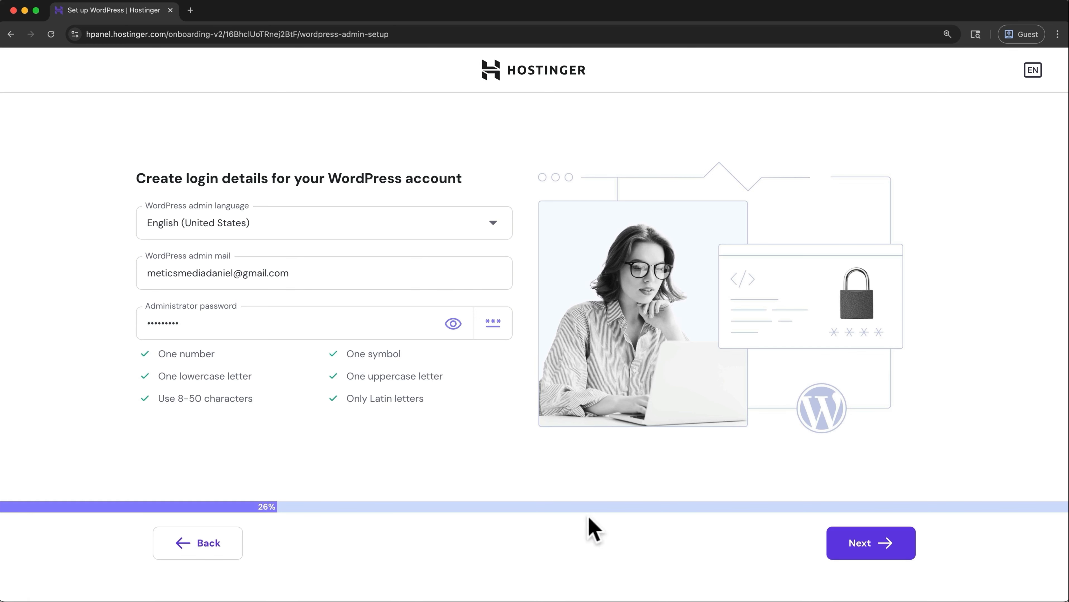
left_click(830, 553)
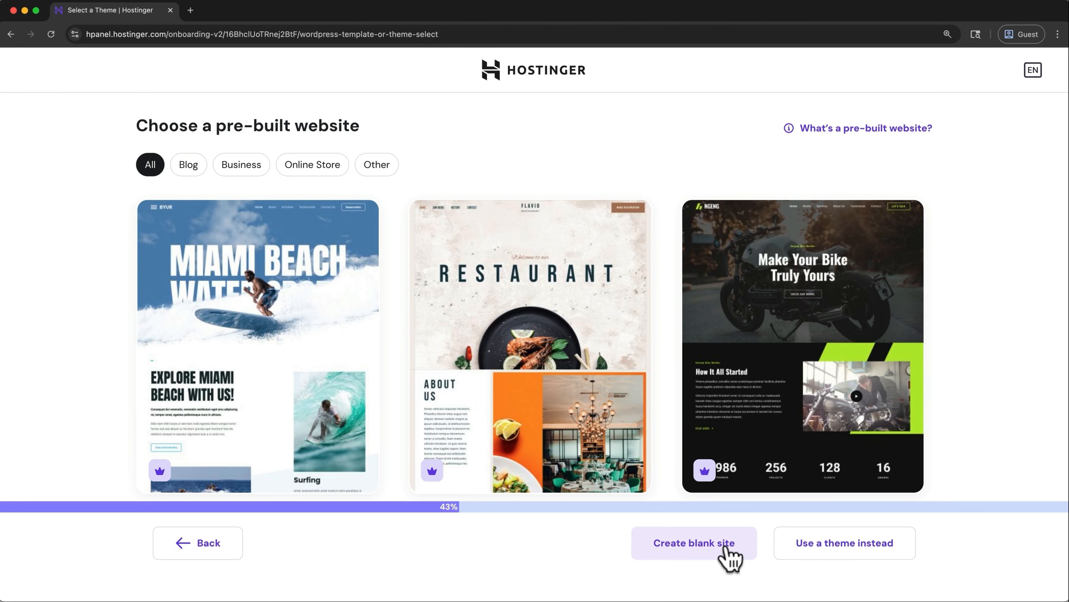
left_click(726, 549)
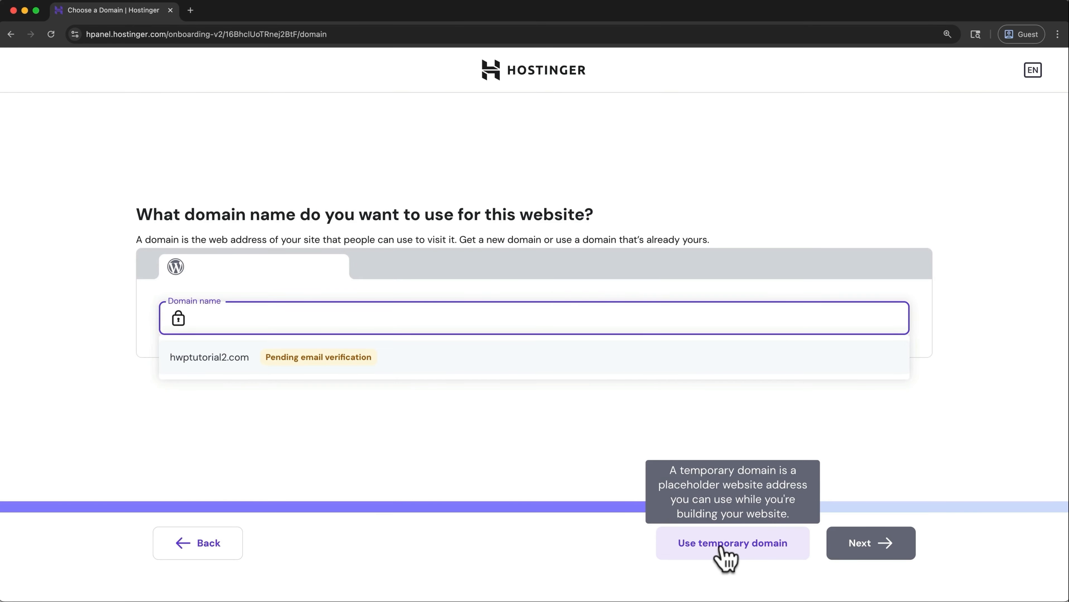
- Assign the domain hwptutorial2.com to the website and install WordPress on the United States, Massachusetts data center
left_click(566, 364)
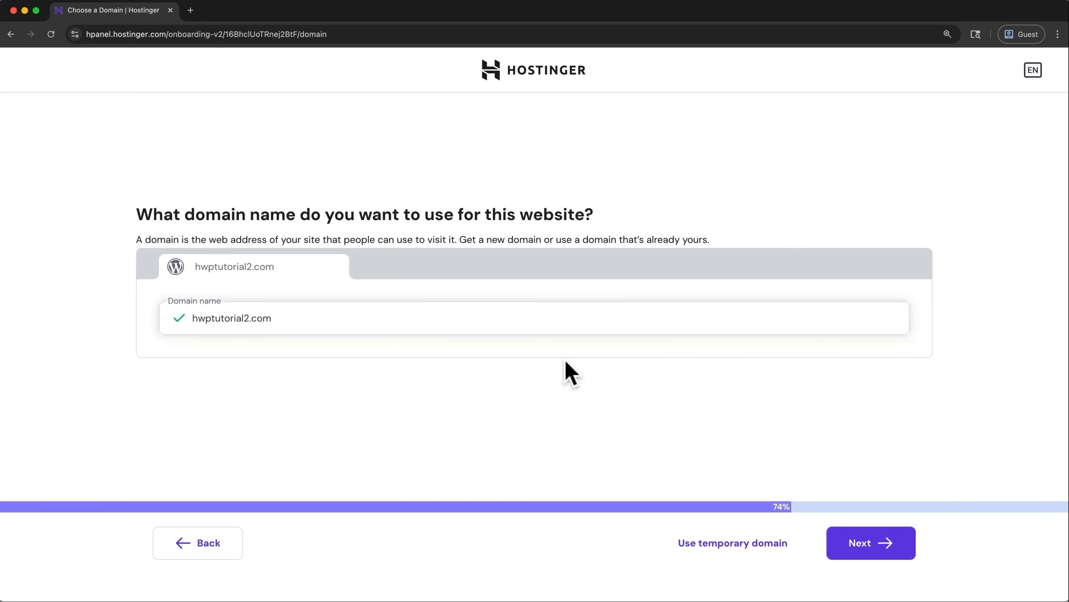
left_click(830, 557)
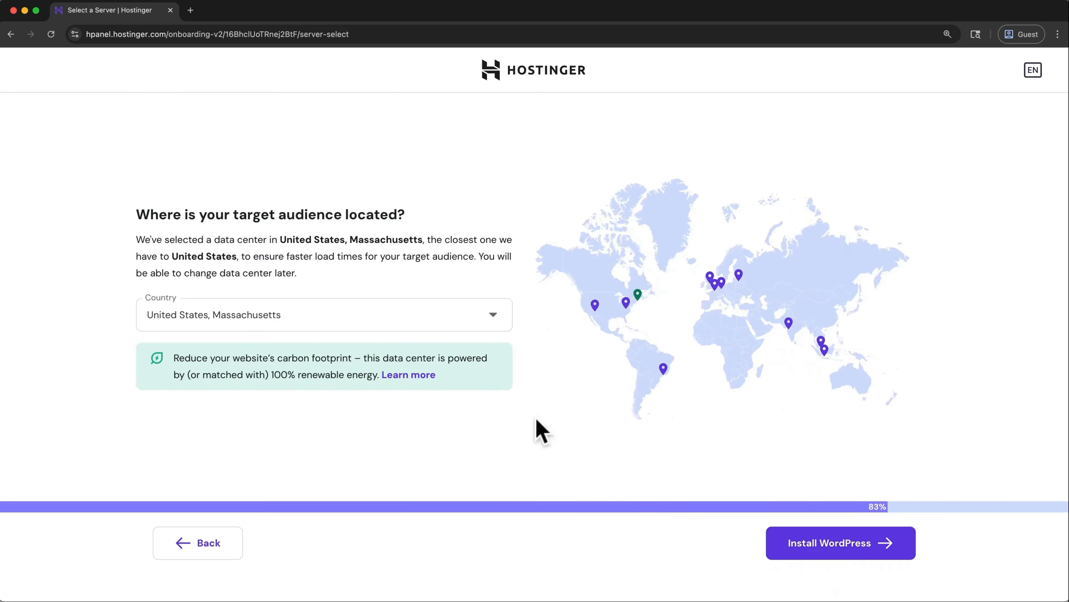
left_click(481, 317)
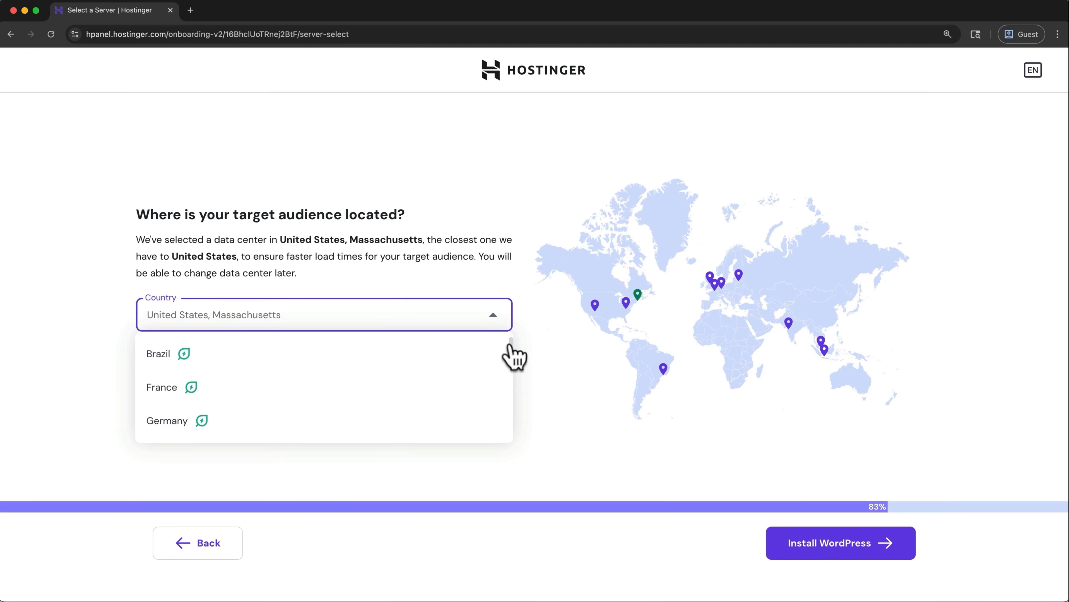
scroll(509, 357, "down", 2)
left_click_drag(509, 359, 503, 422)
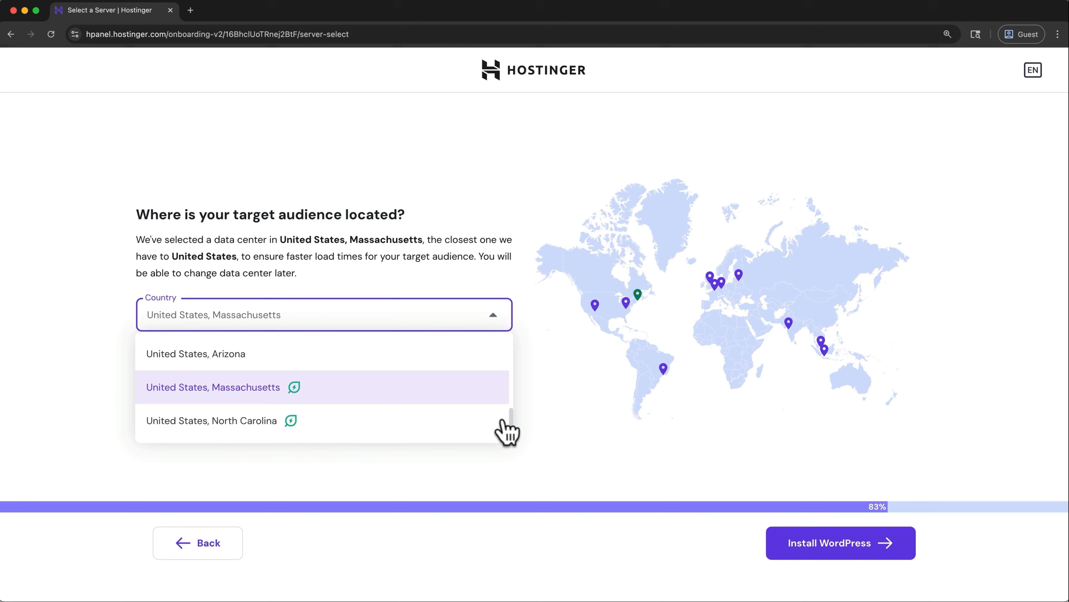
left_click(483, 389)
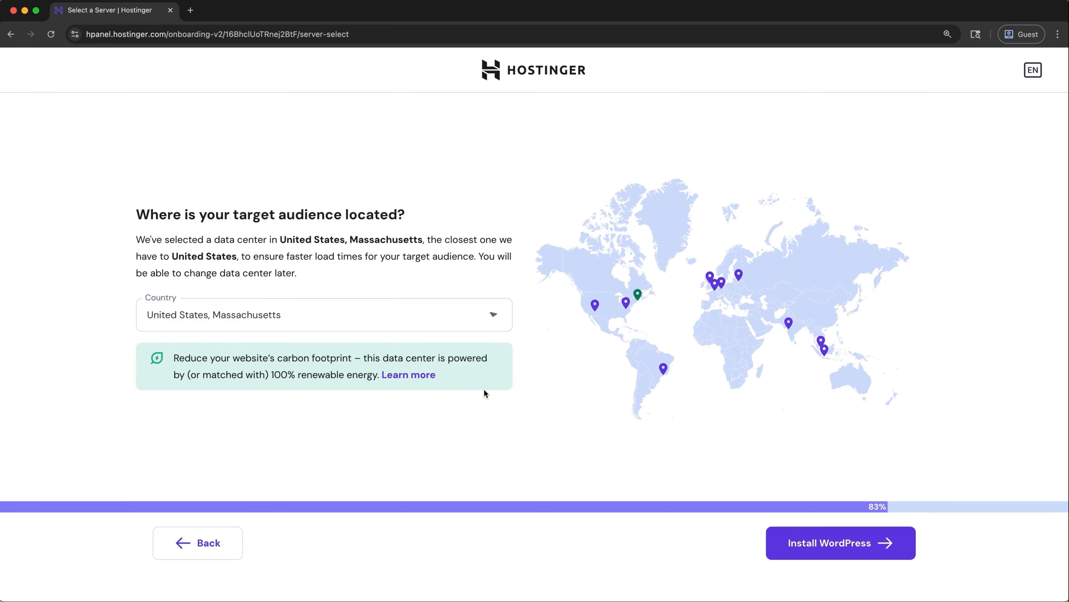
left_click(772, 556)
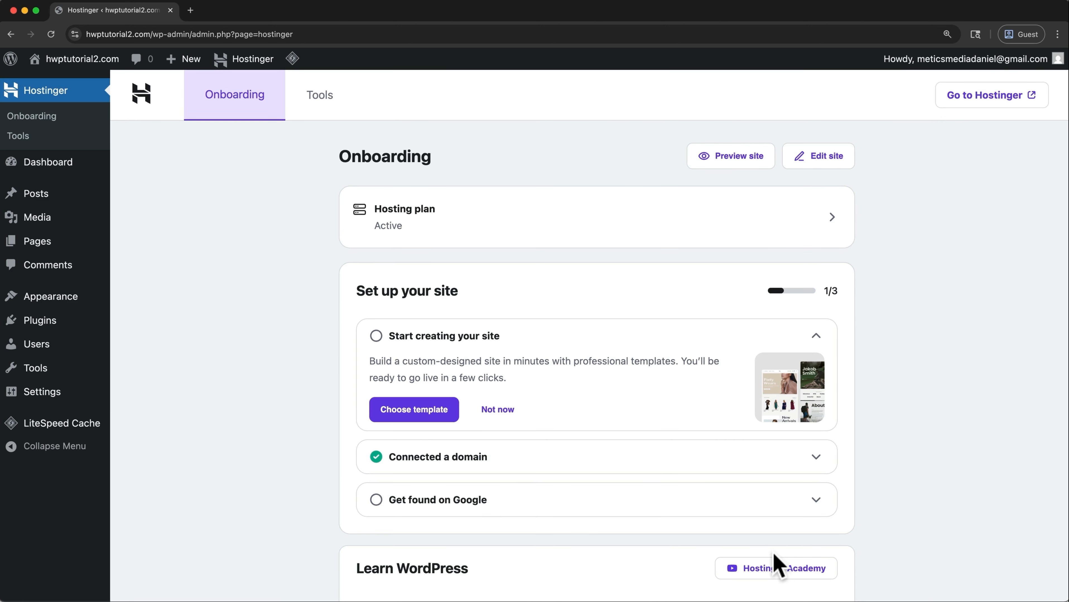
- Open the WordPress dashboard home and dismiss the welcome panel and the cache purge notice
mouse_move(78, 163)
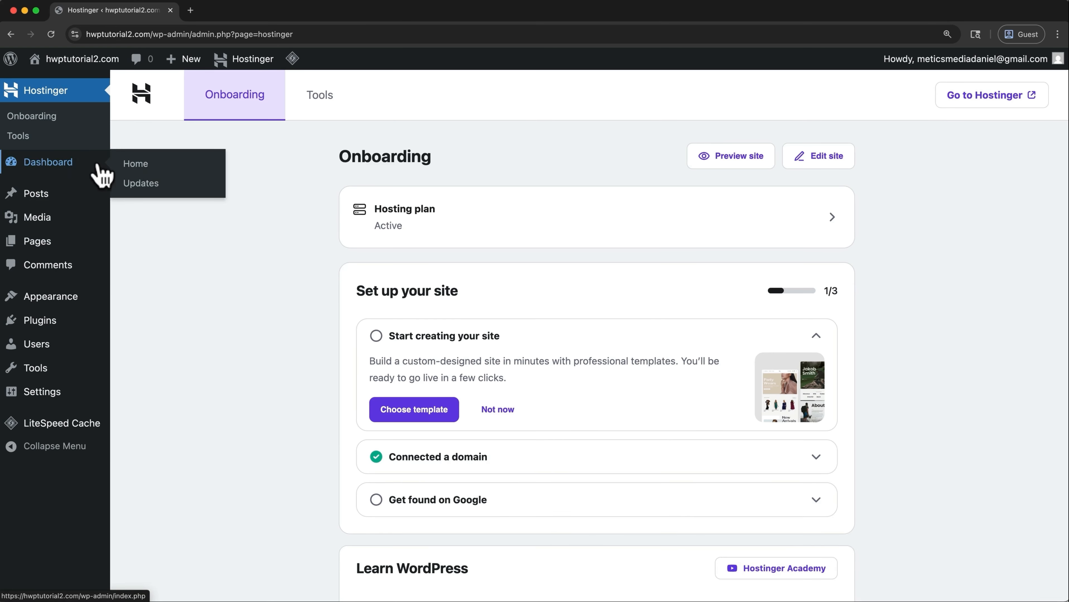
left_click(135, 169)
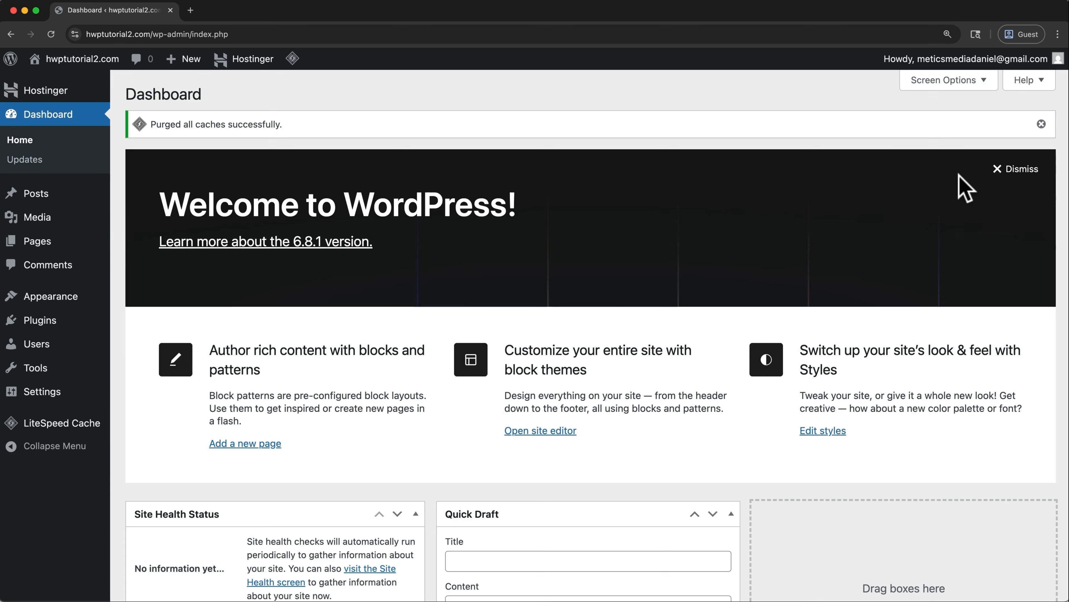
left_click(997, 171)
left_click(1041, 124)
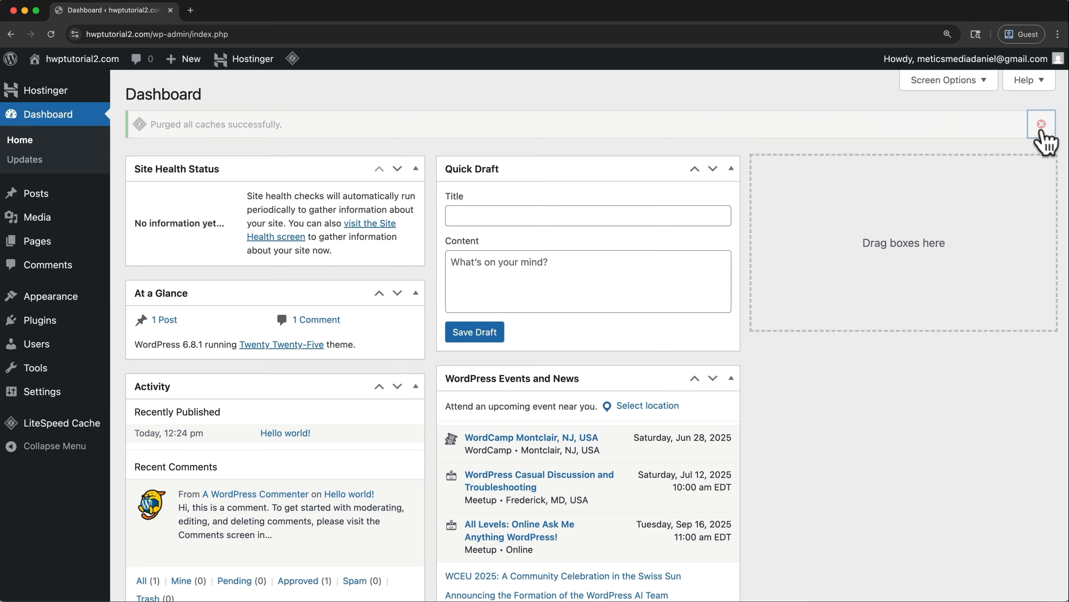
- Hide the WordPress Events and News, Quick Draft, Activity, At a Glance and Site Health Status boxes on the dashboard
left_click(983, 84)
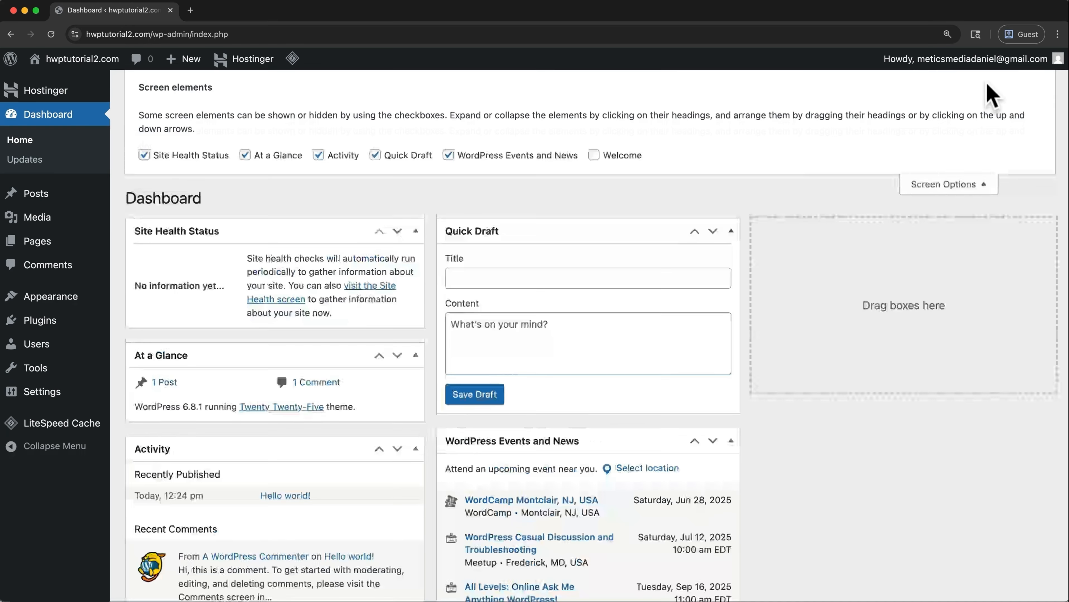
left_click(448, 155)
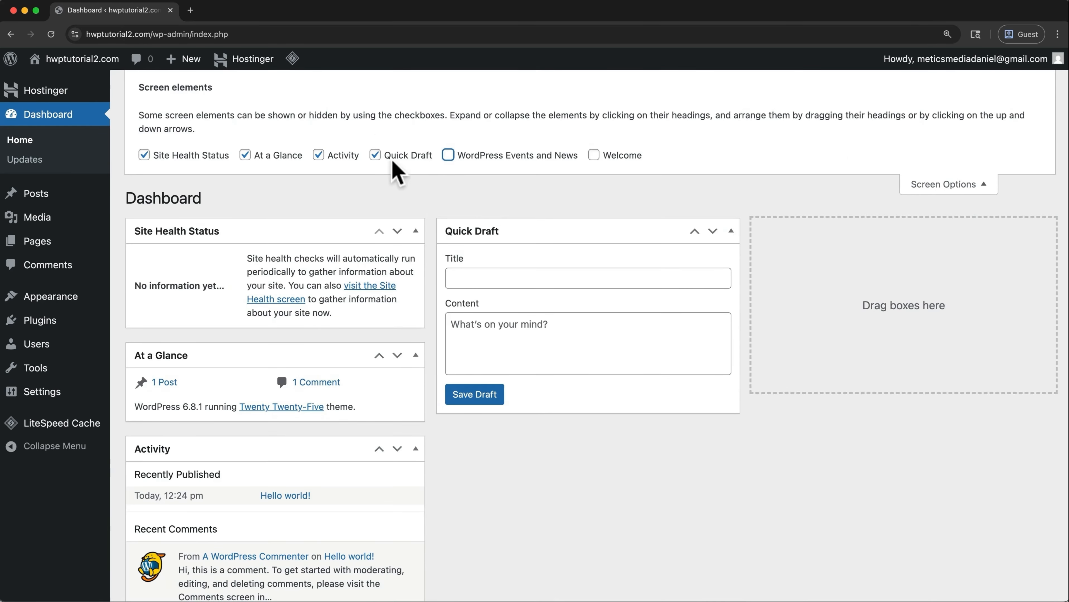
left_click(374, 156)
left_click(318, 155)
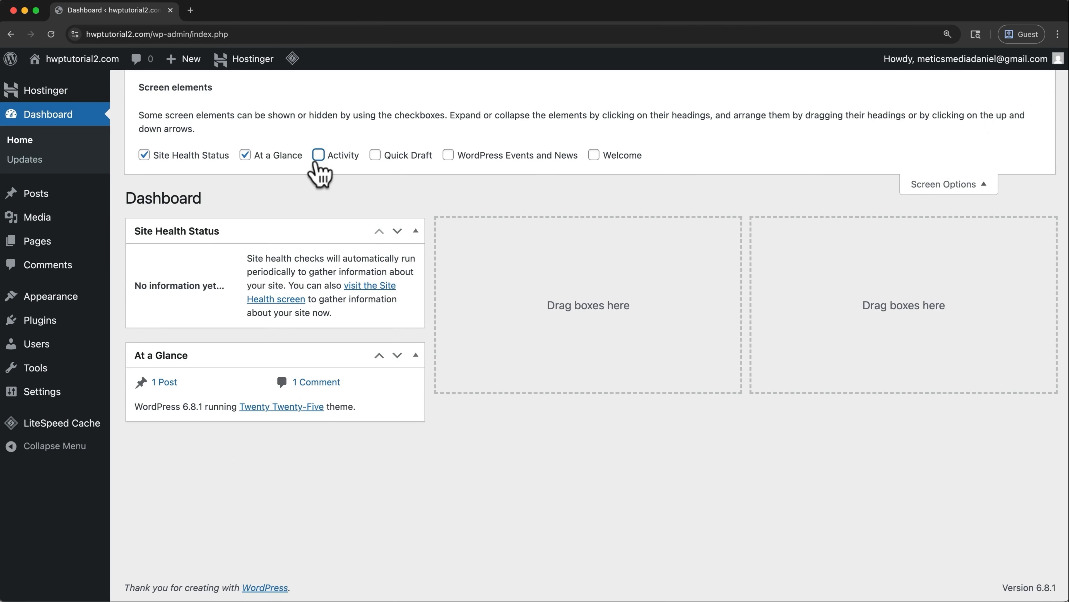
left_click(245, 156)
left_click(144, 156)
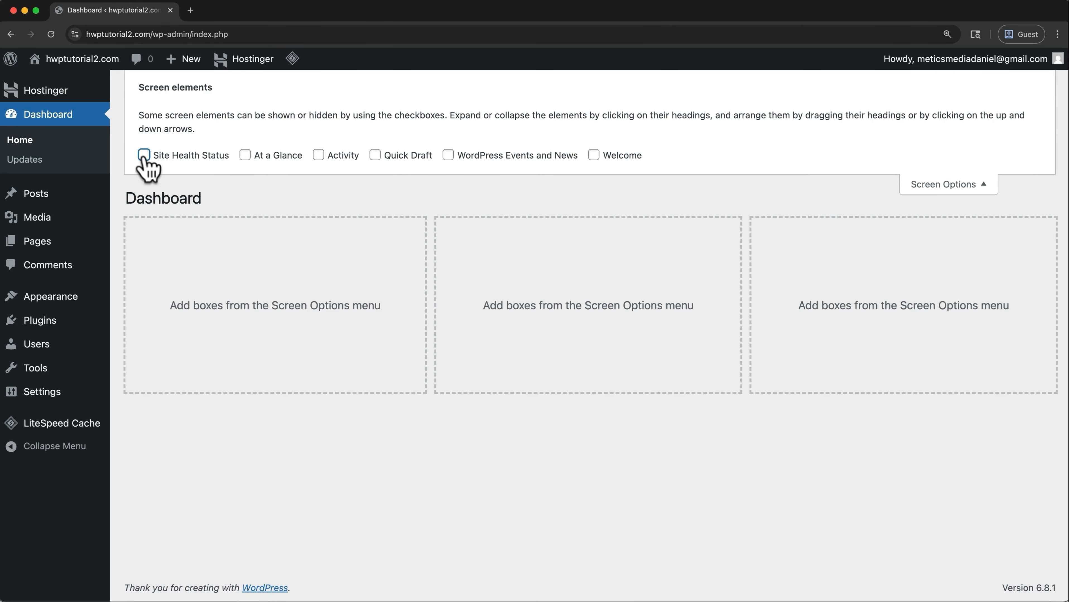
left_click(908, 192)
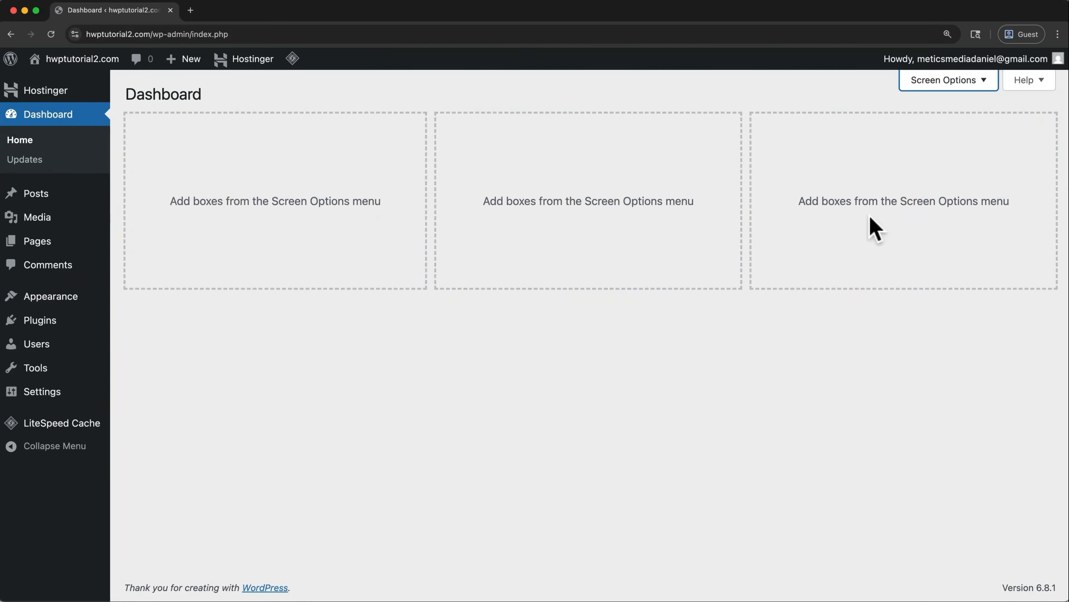
- Search the WordPress theme directory for "astra", and install and activate the Astra theme
mouse_move(71, 306)
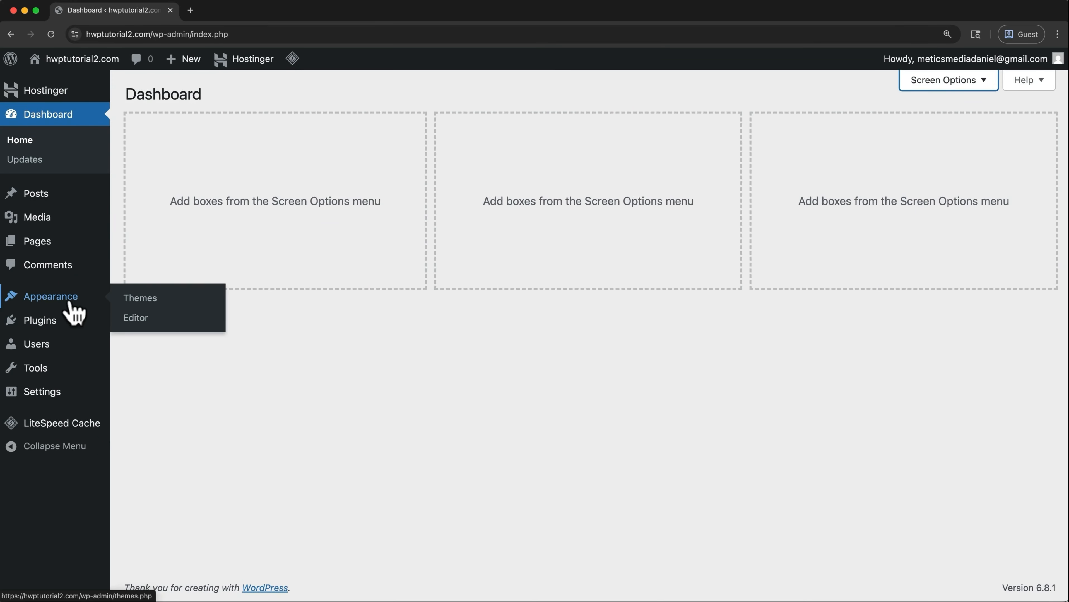
left_click(136, 300)
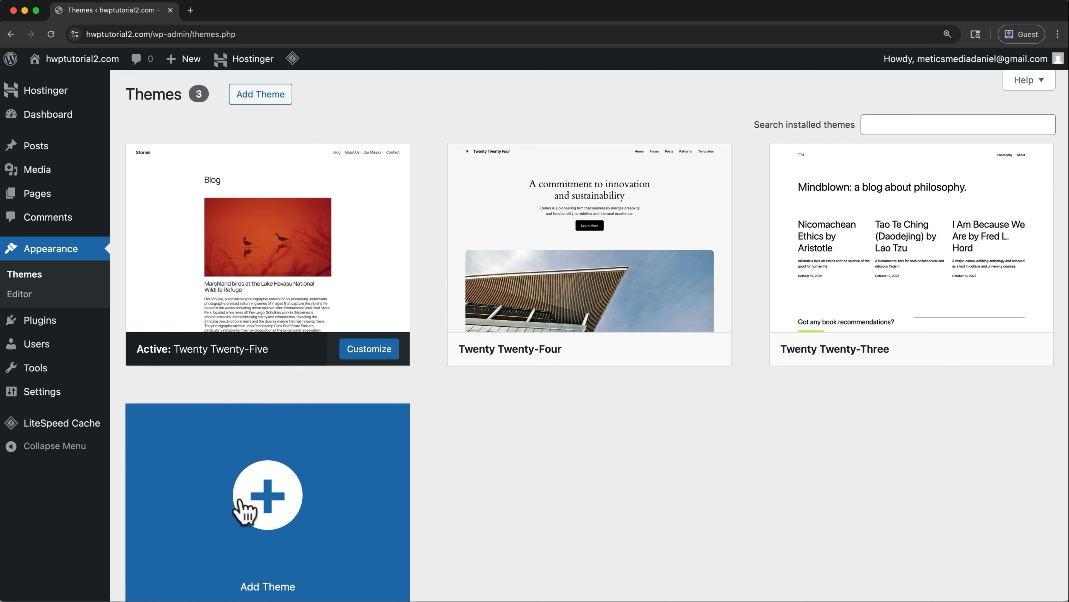
left_click(246, 510)
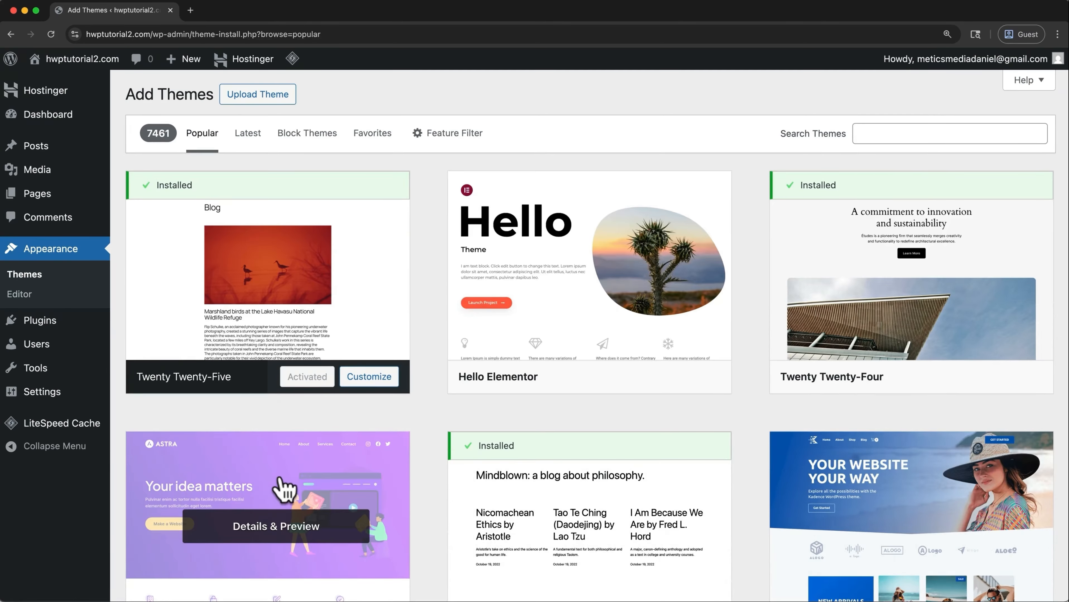
mouse_move(877, 213)
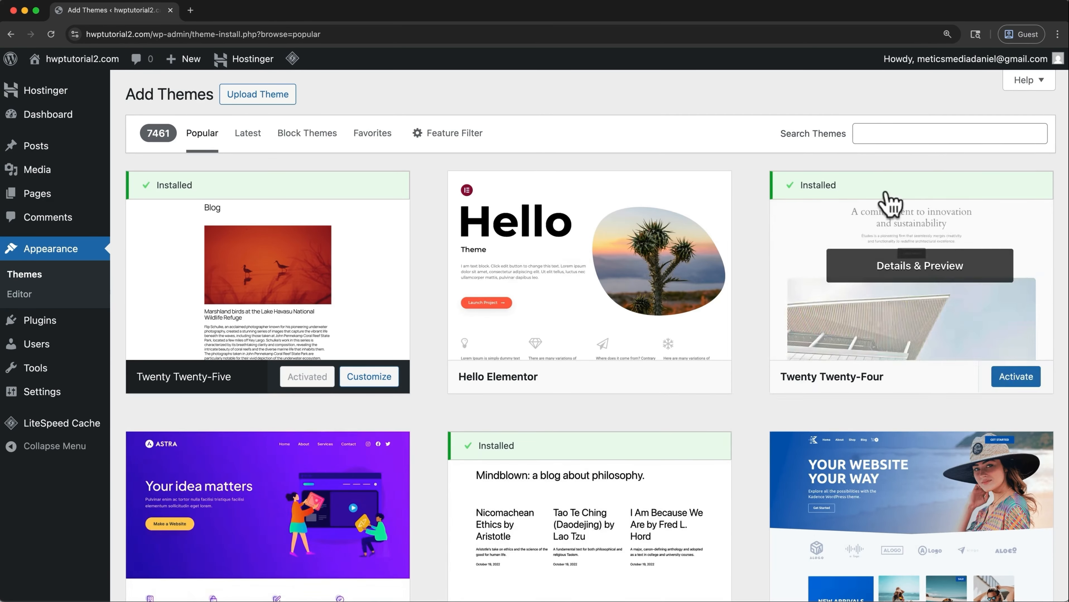
left_click(907, 136)
type("astra")
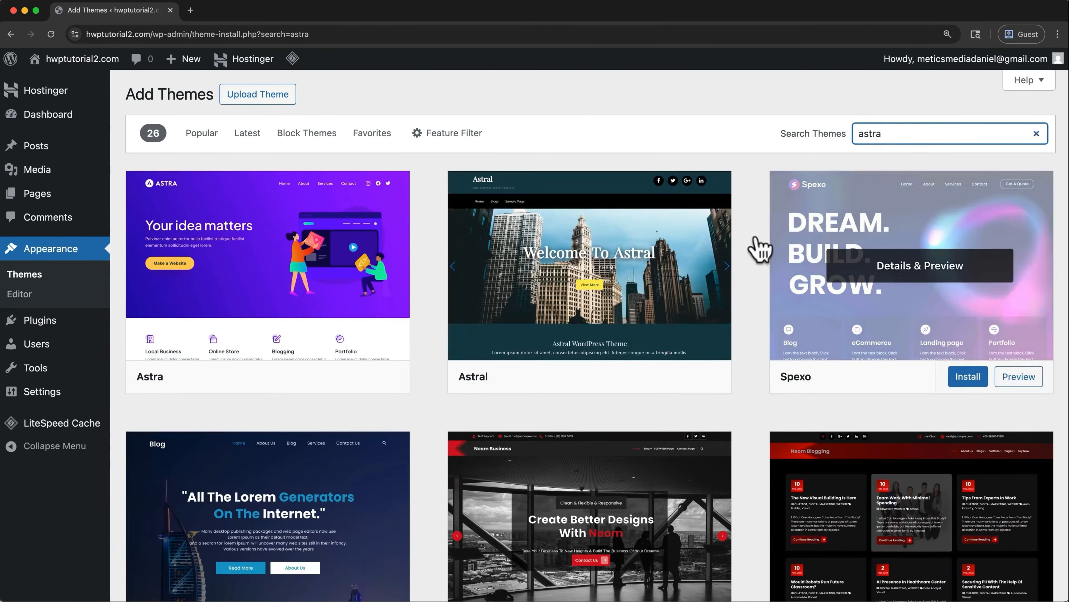
mouse_move(370, 312)
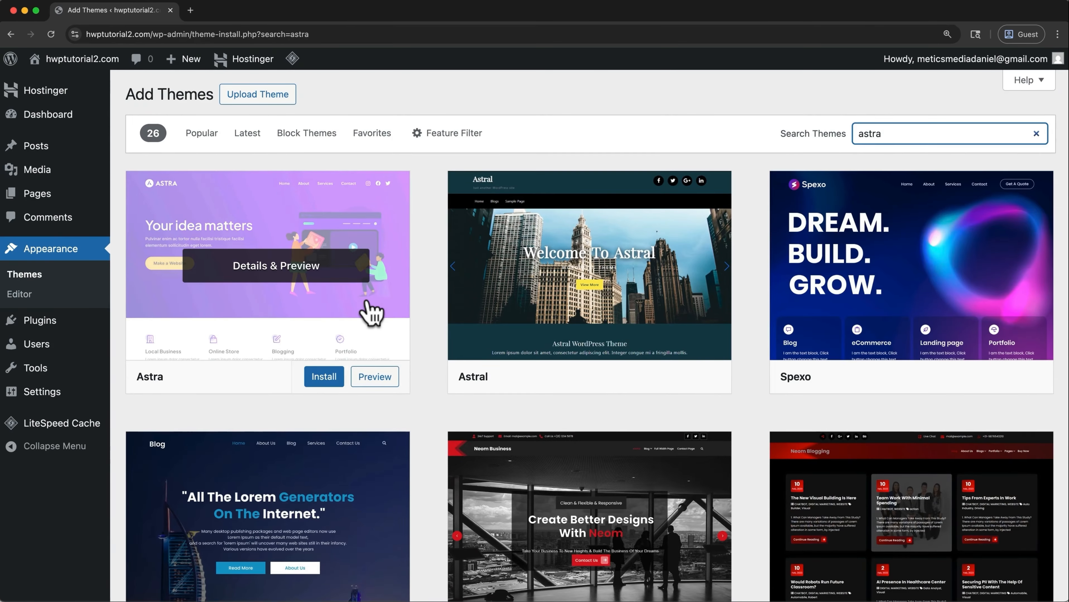
left_click(327, 380)
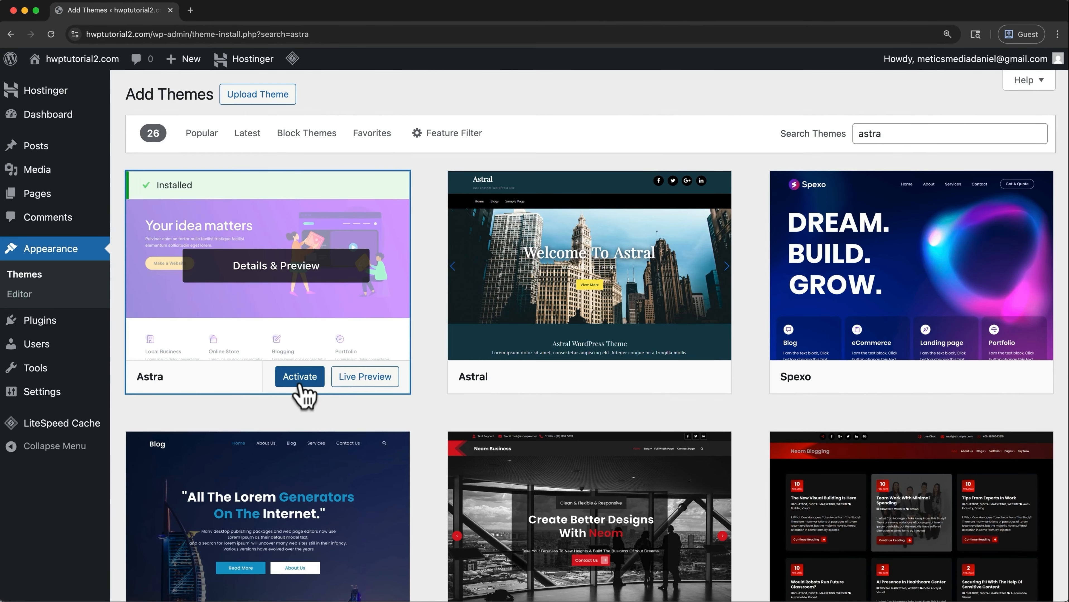
left_click(299, 385)
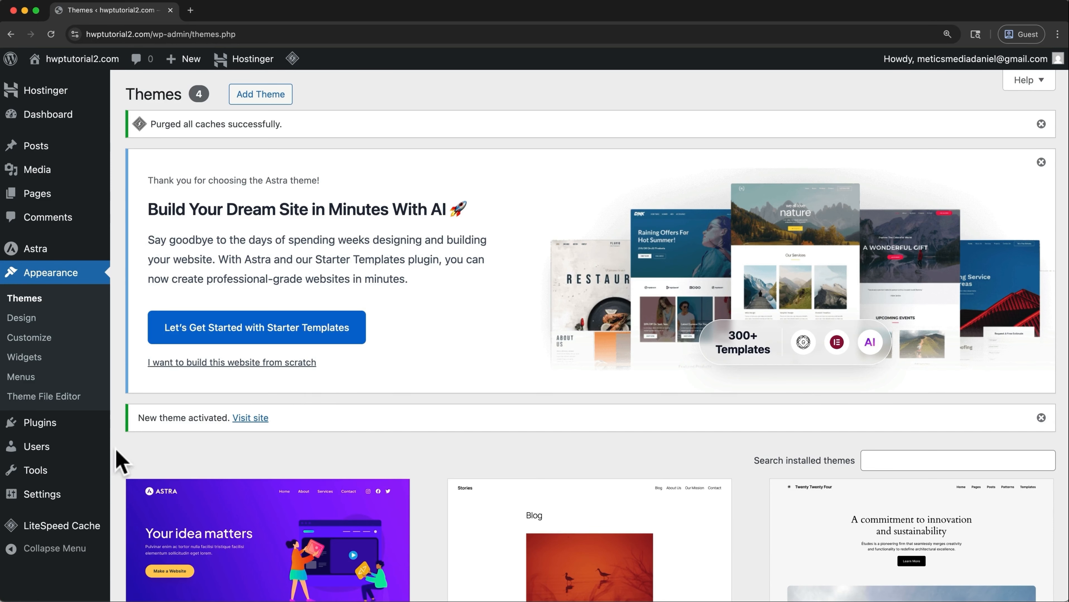
- Search the plugin directory for "Starter Templates" and install the Starter Templates plugin
mouse_move(61, 435)
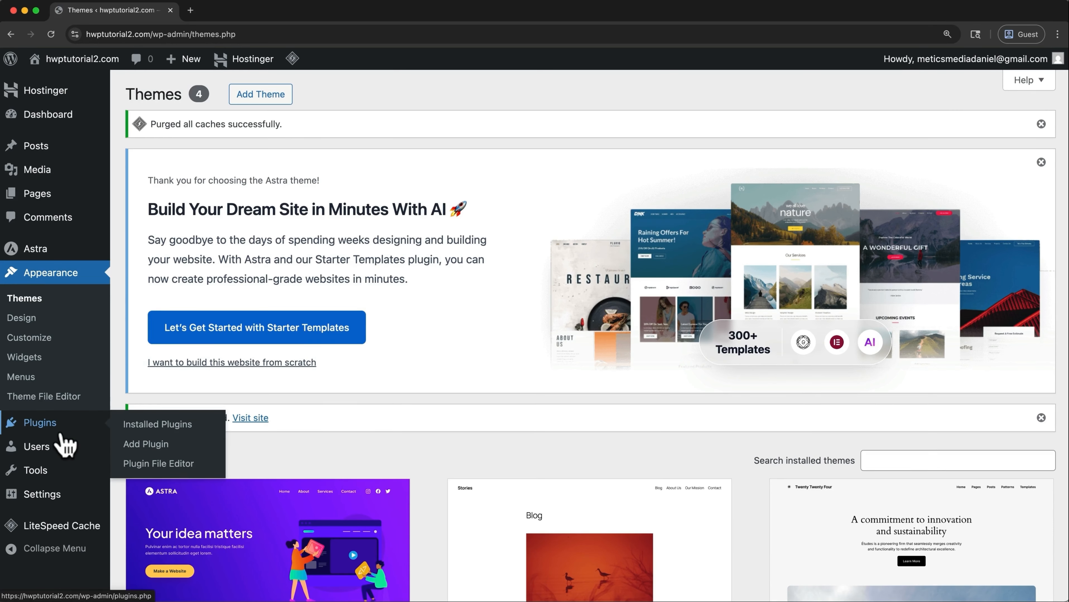
left_click(61, 433)
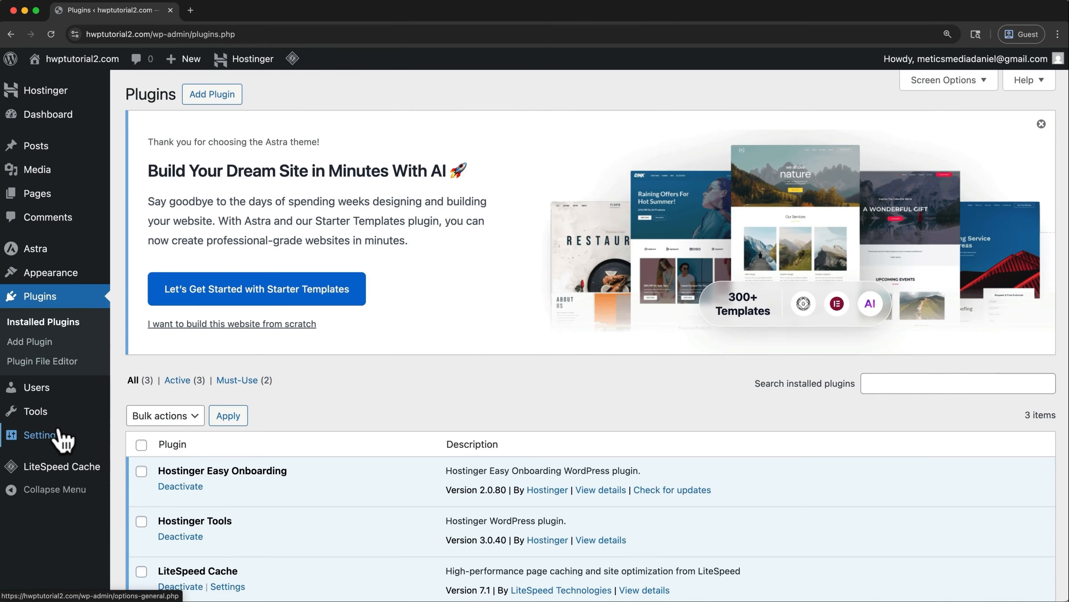
left_click(232, 96)
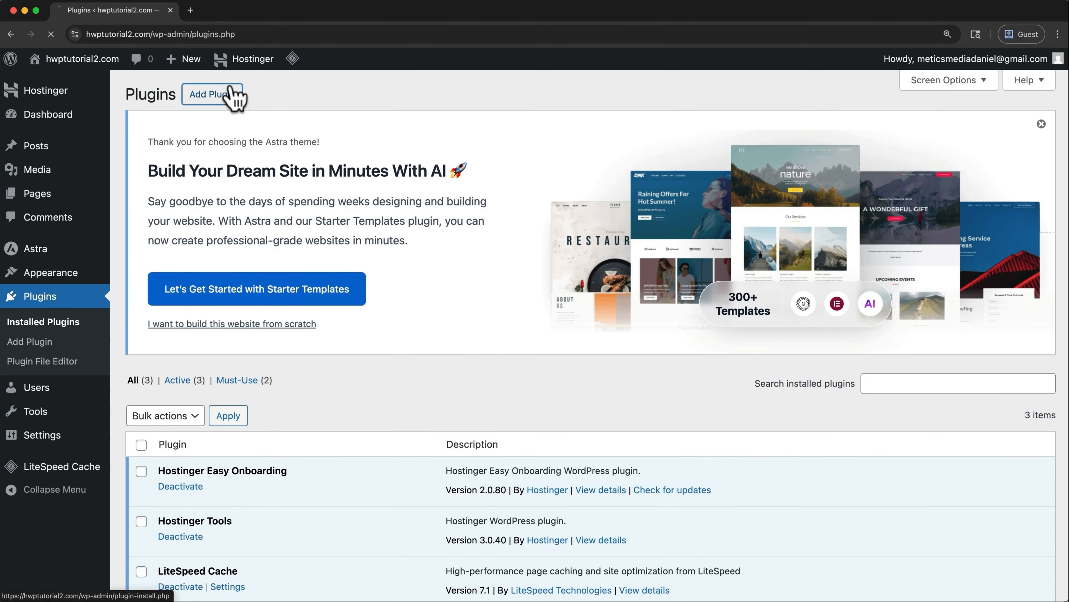
left_click(790, 382)
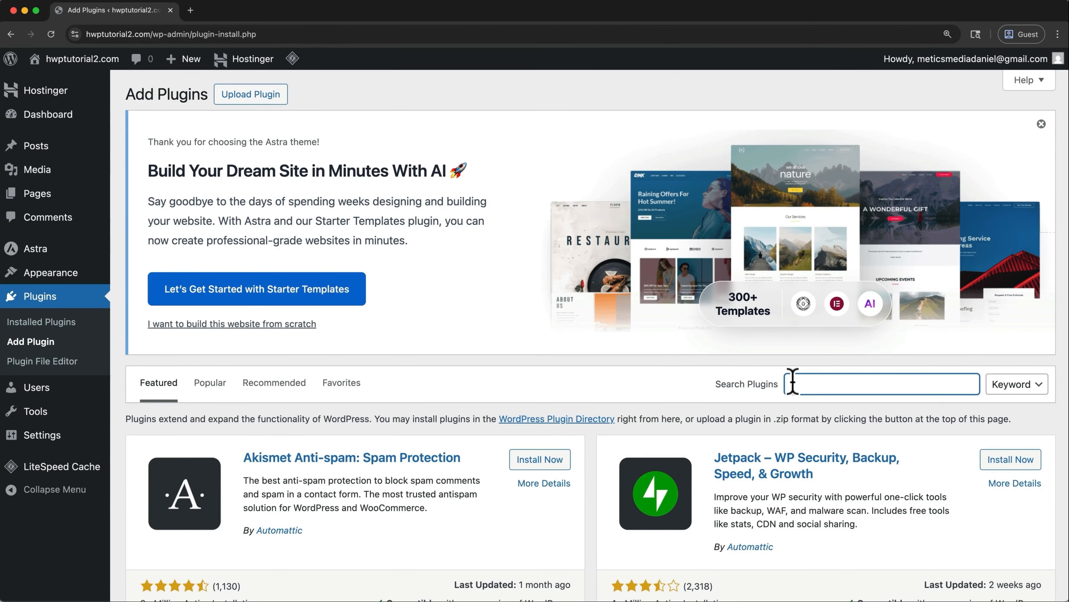
type("Starter Templates")
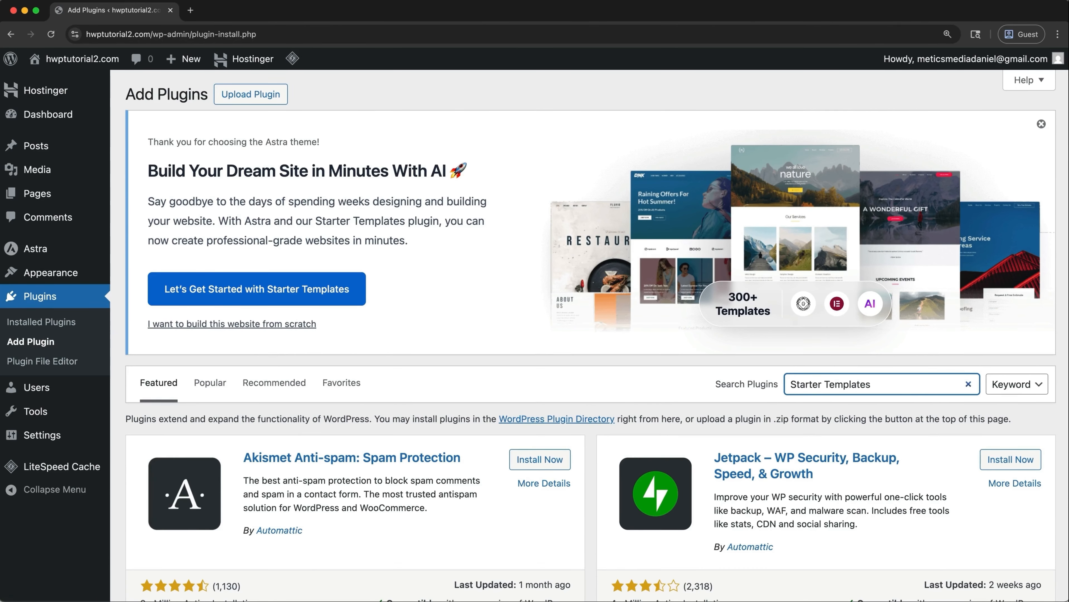
left_click(564, 463)
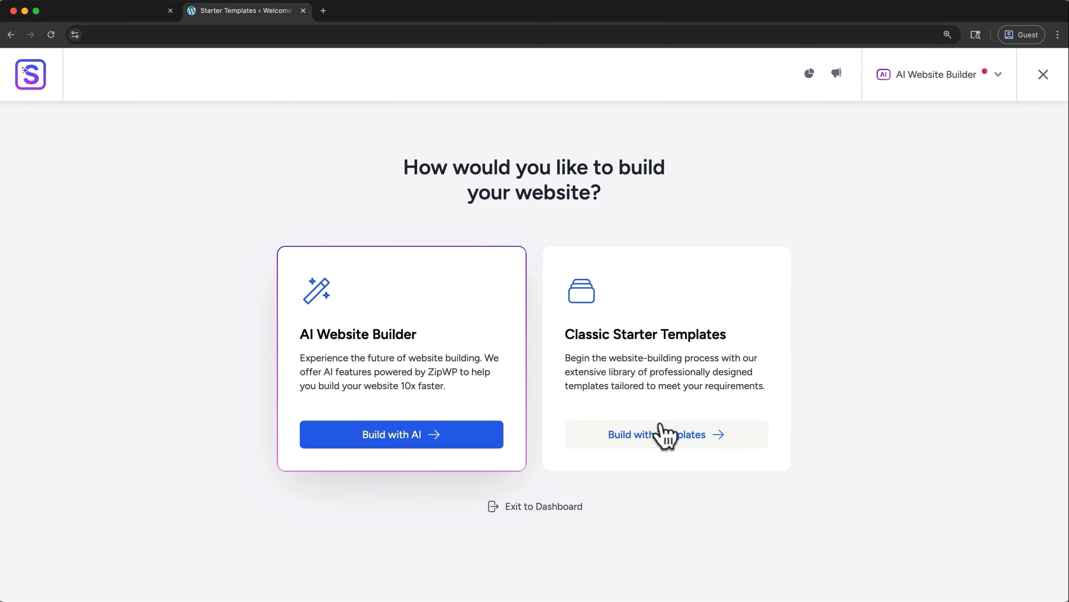
- Choose to build with Classic Starter Templates using Elementor as the page builder, and decline the AI builder offer
left_click(661, 432)
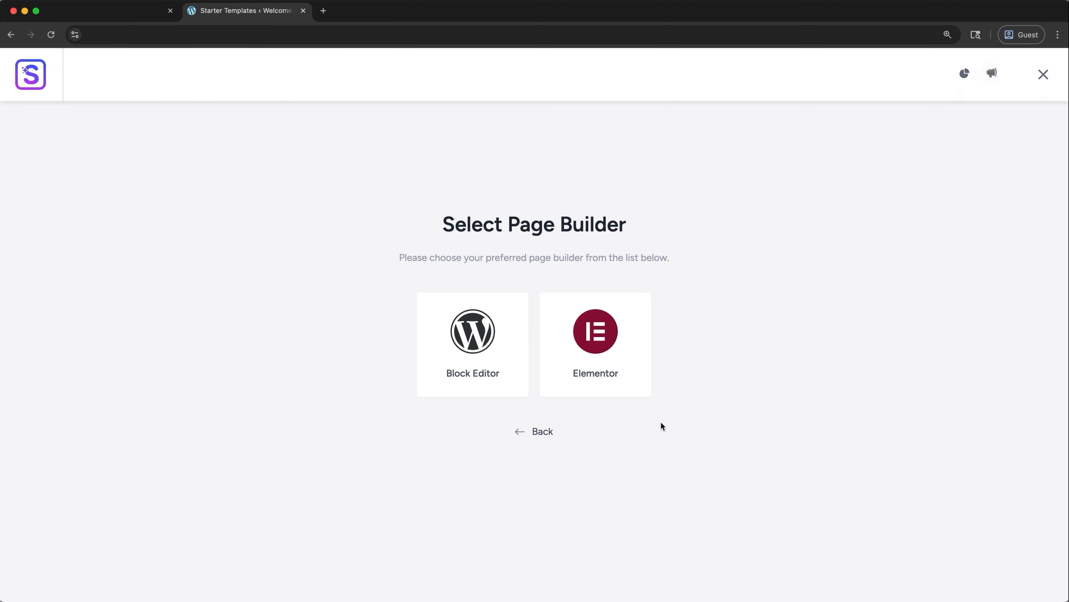
left_click(566, 385)
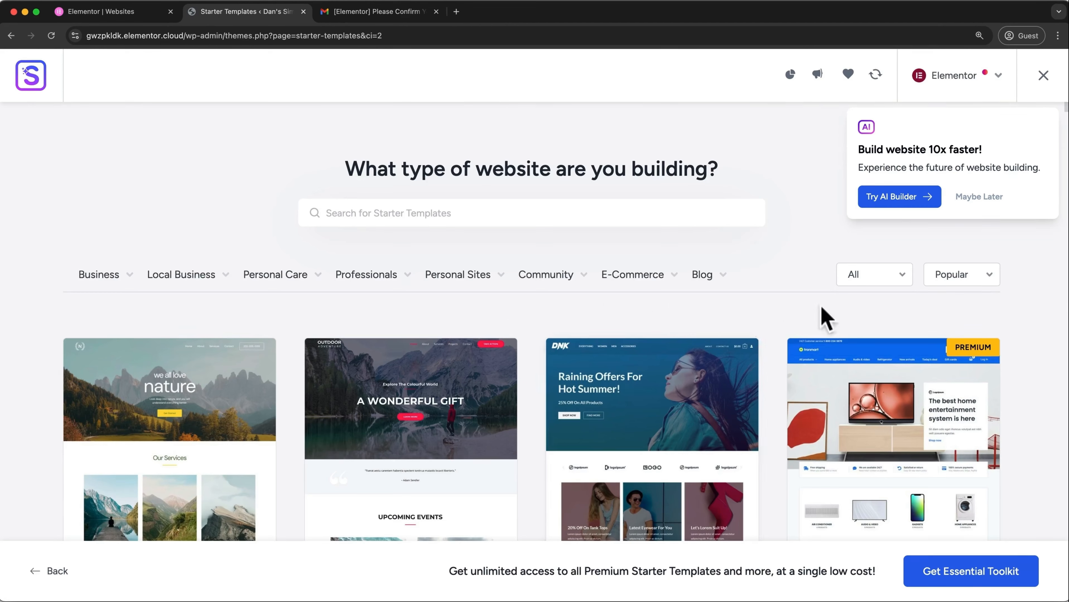
left_click(987, 202)
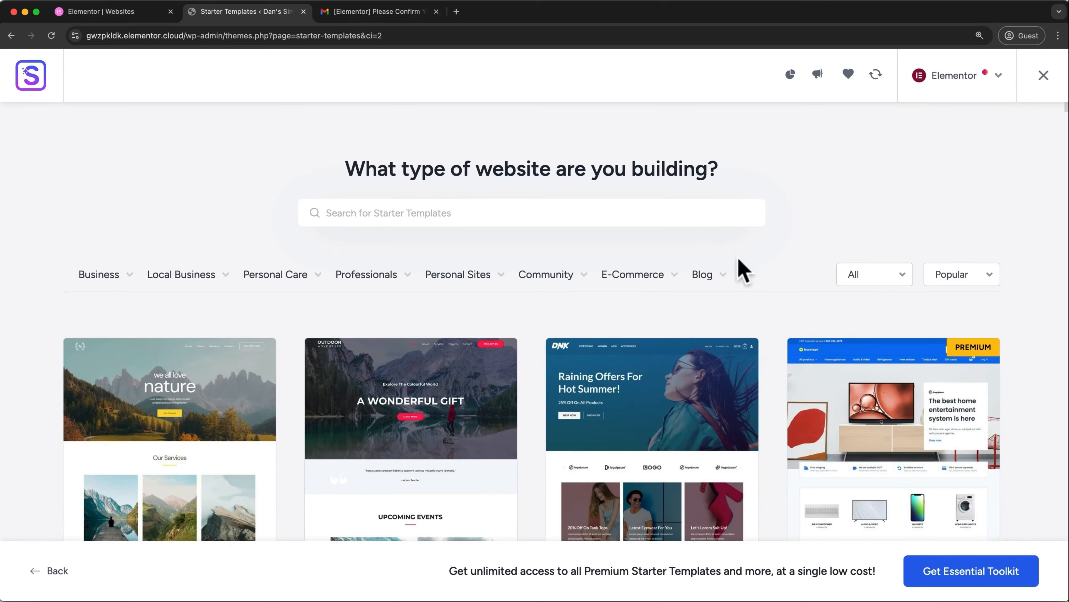
- Look over the E-Commerce template categories, and preview the Outdoor Adventure template including its Services page
mouse_move(640, 280)
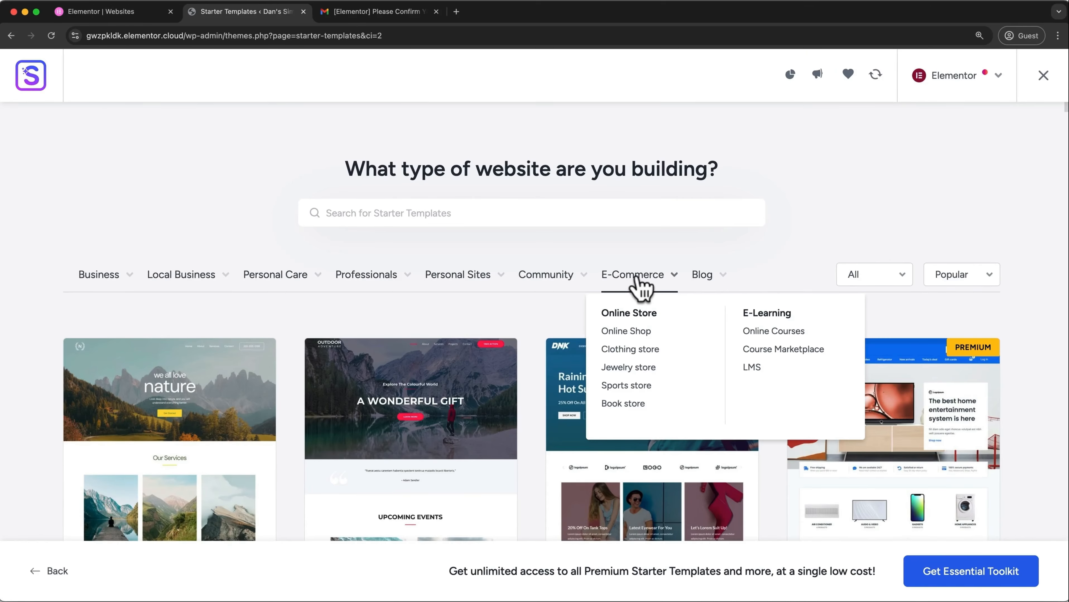
mouse_move(573, 281)
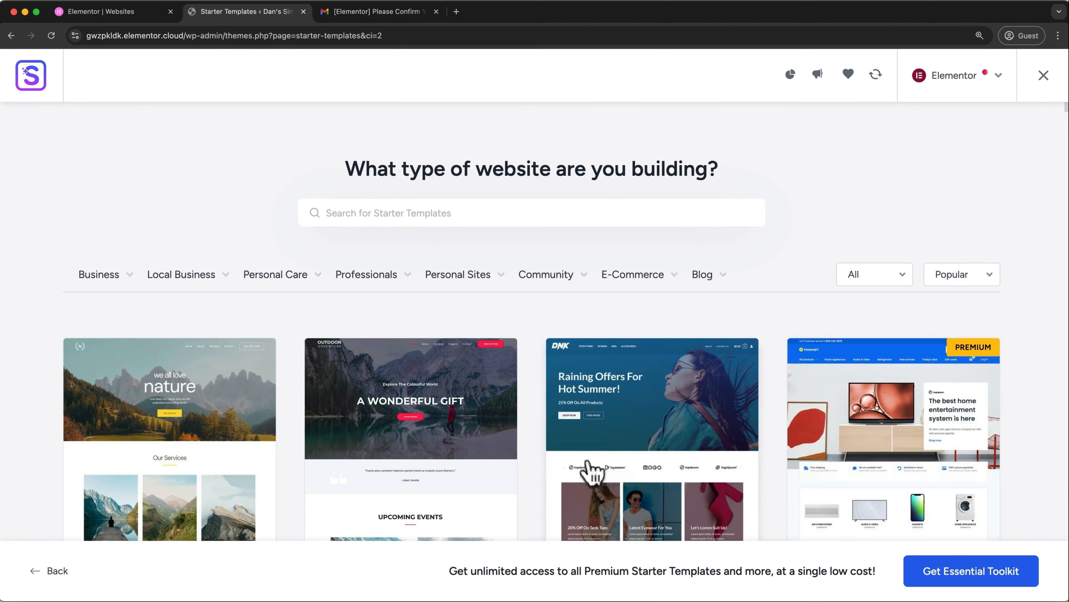
left_click(493, 466)
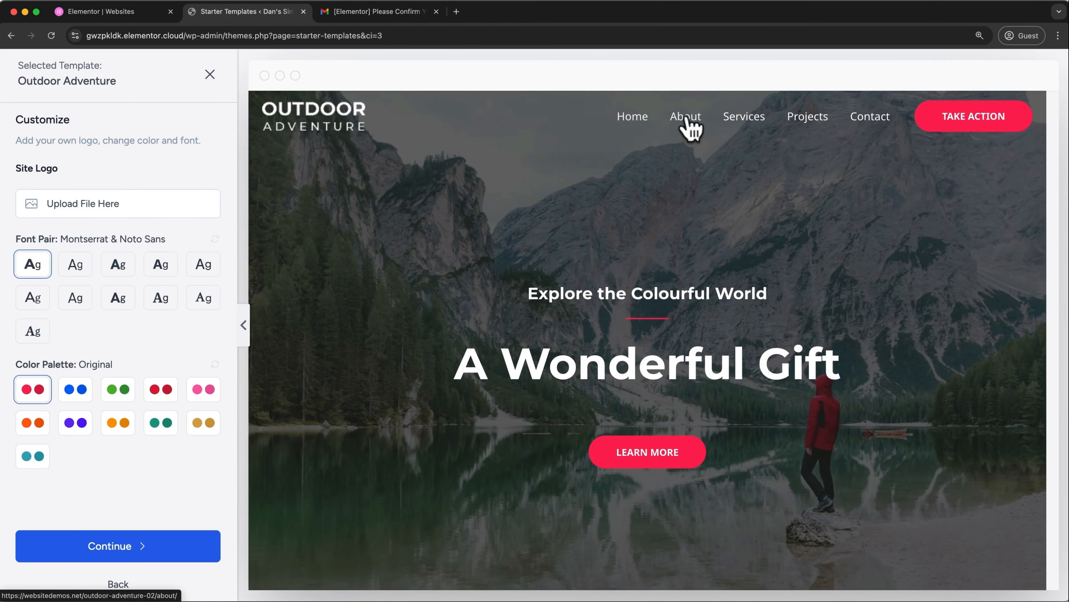
left_click(731, 118)
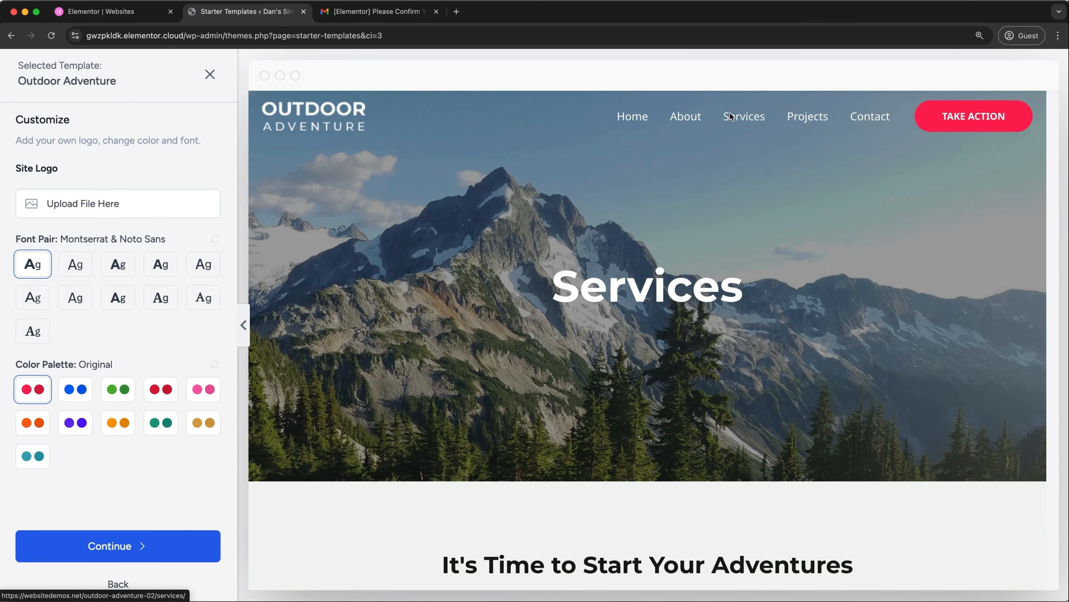
left_click(210, 75)
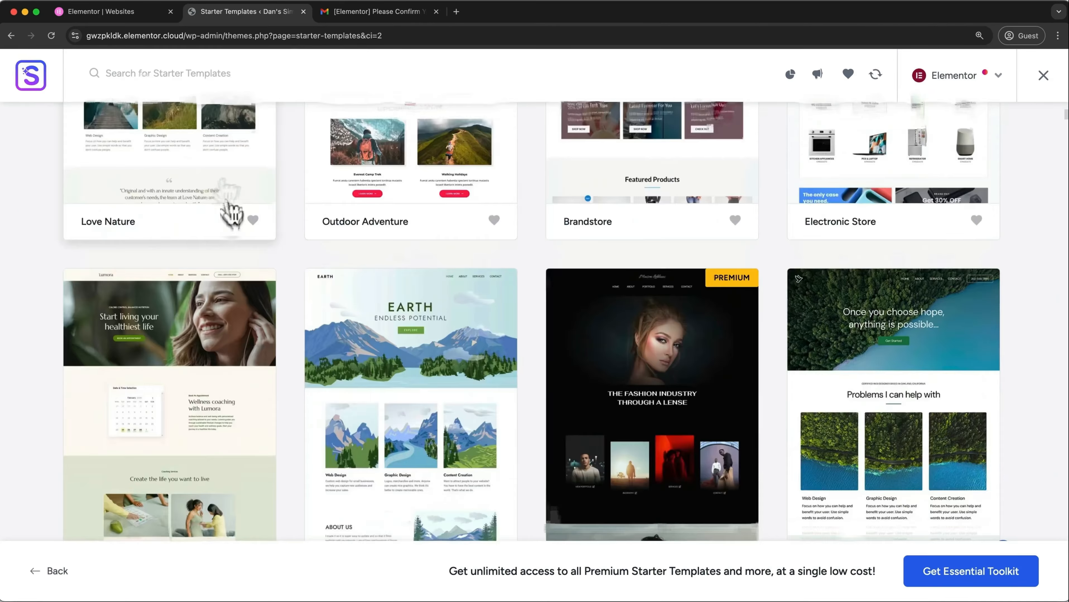
- Select the Planet Earth starter template from the template library
scroll(232, 211, "down", 1)
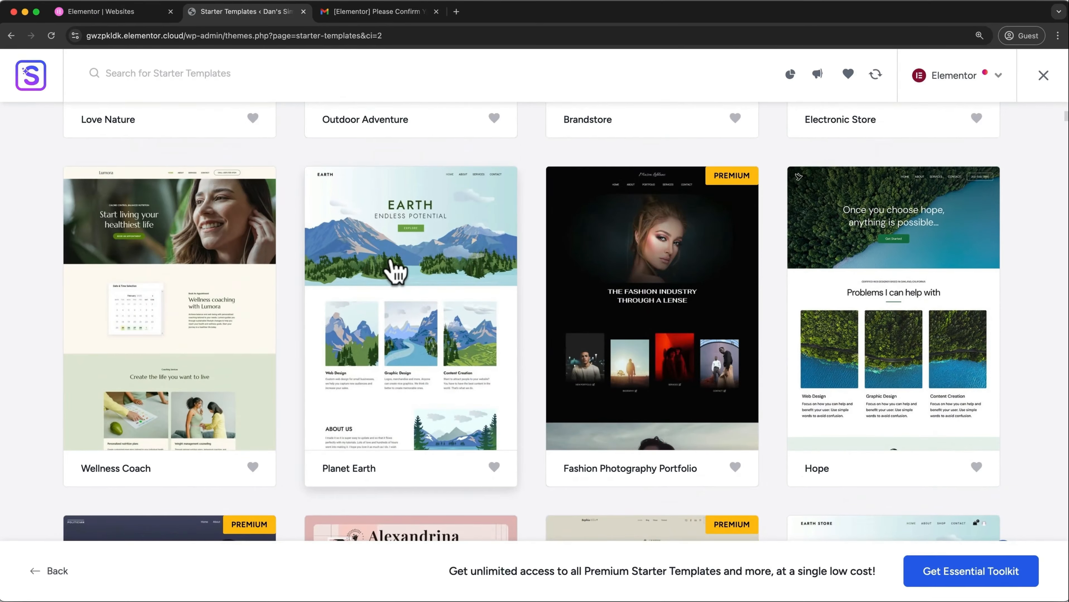
left_click(396, 270)
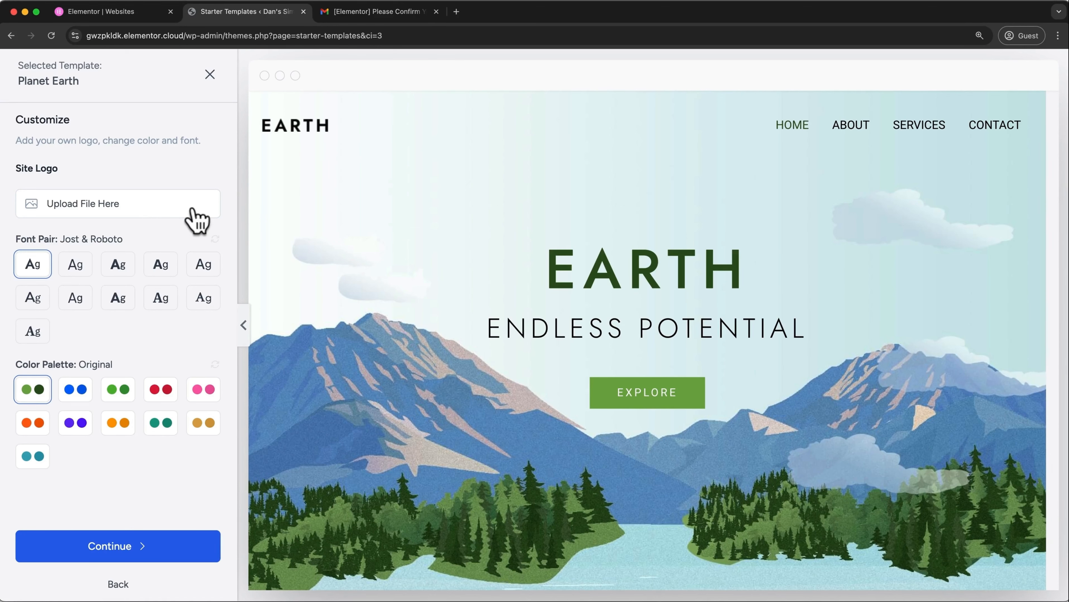
- Try the Plus Jakarta Sans & Manrope and Lexend & DM Sans font pairs with palettes Style 1 and Style 2, and restore the originals
left_click(75, 265)
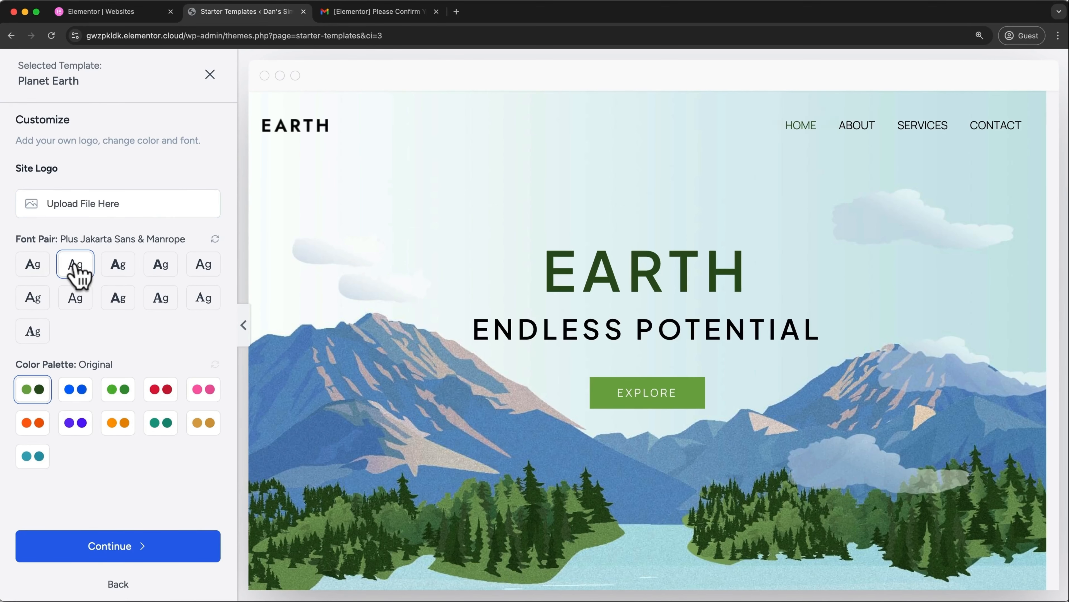
left_click(114, 275)
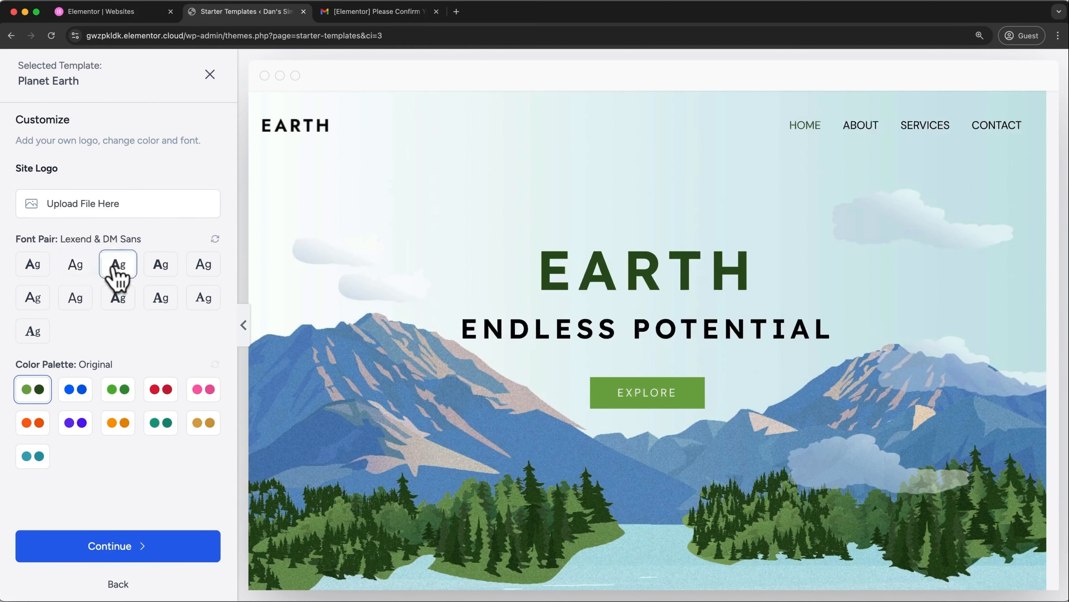
left_click(76, 394)
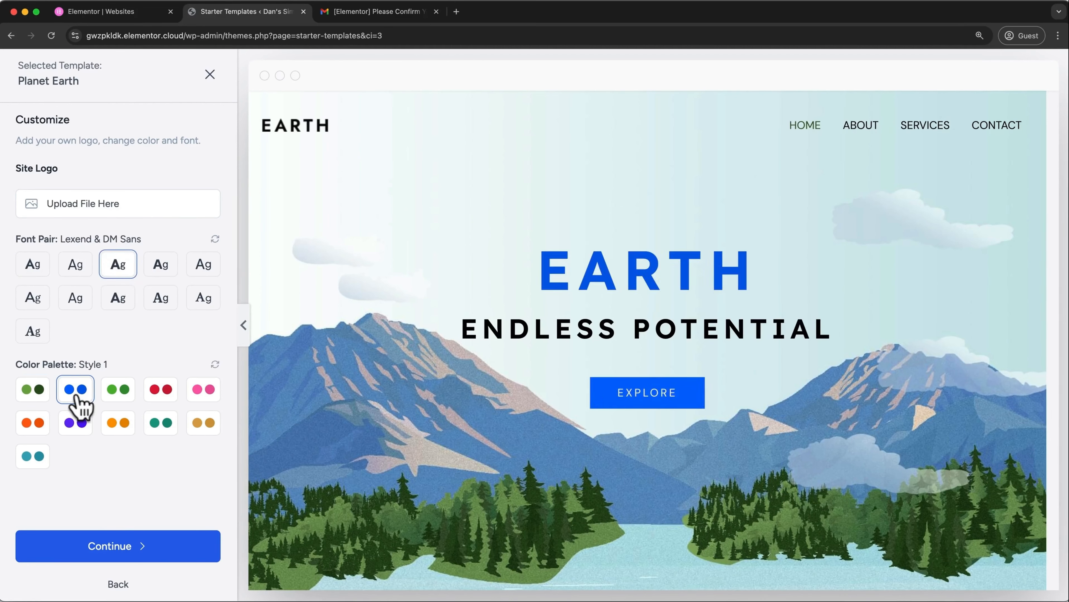
left_click(117, 396)
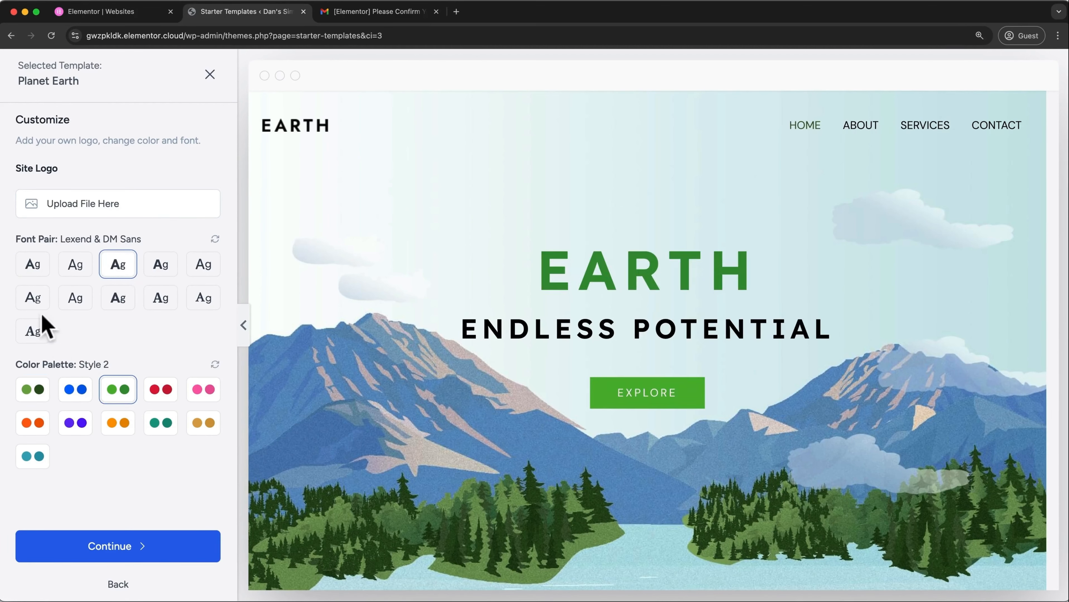
left_click(32, 266)
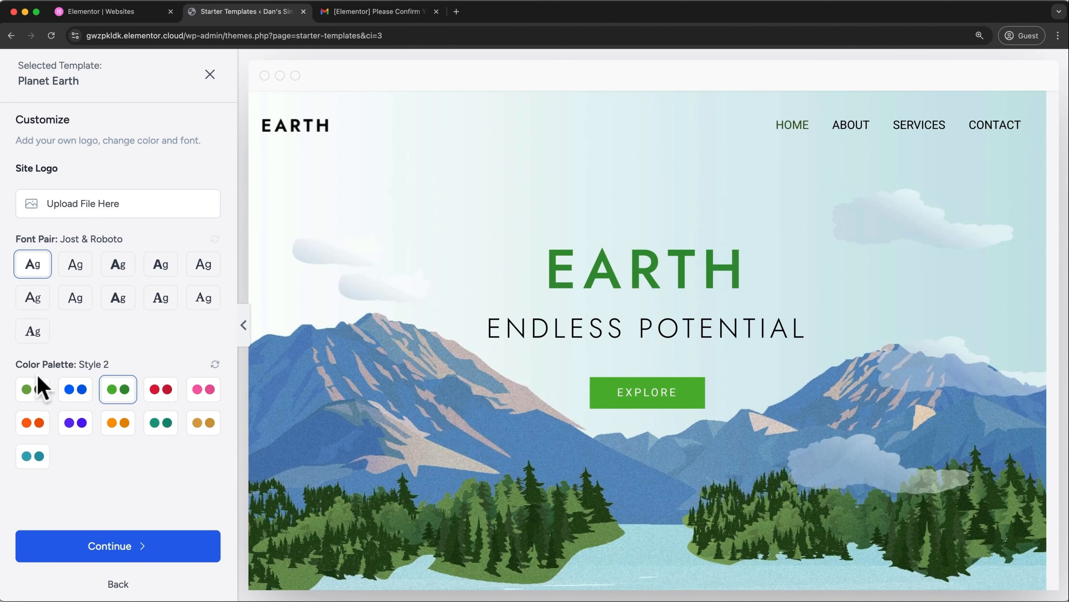
left_click(34, 393)
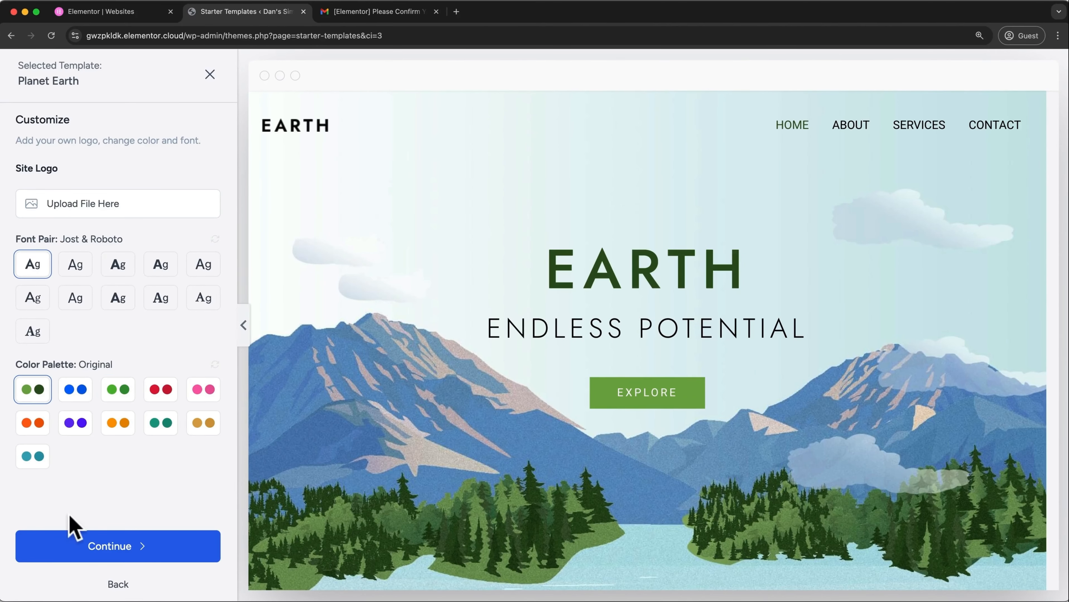
- Continue with the Planet Earth template and skip the selection of additional website features
left_click(84, 547)
scroll(83, 535, "down", 3)
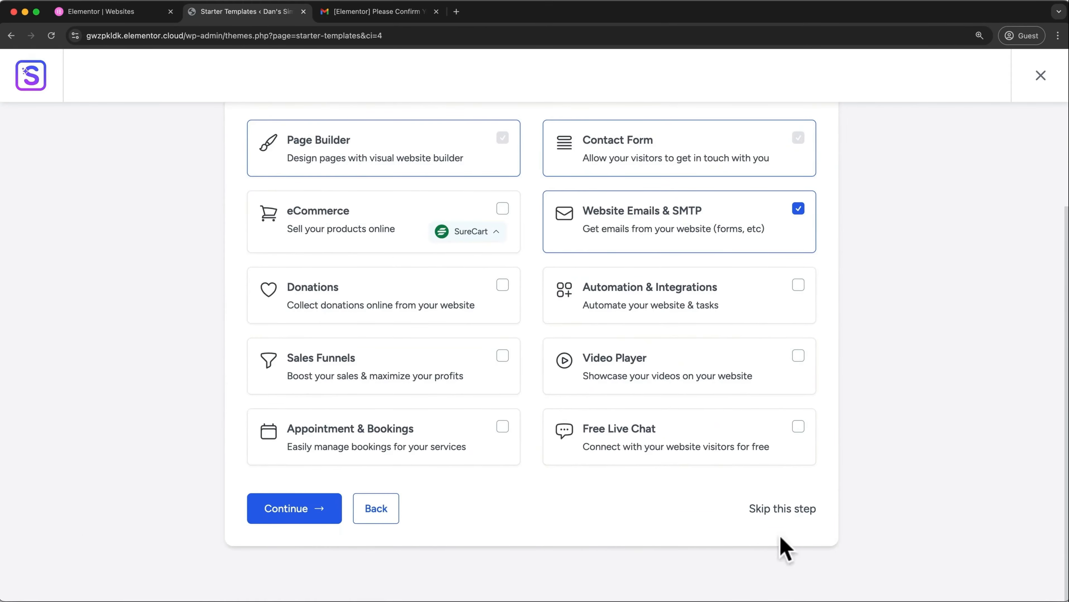
left_click(788, 510)
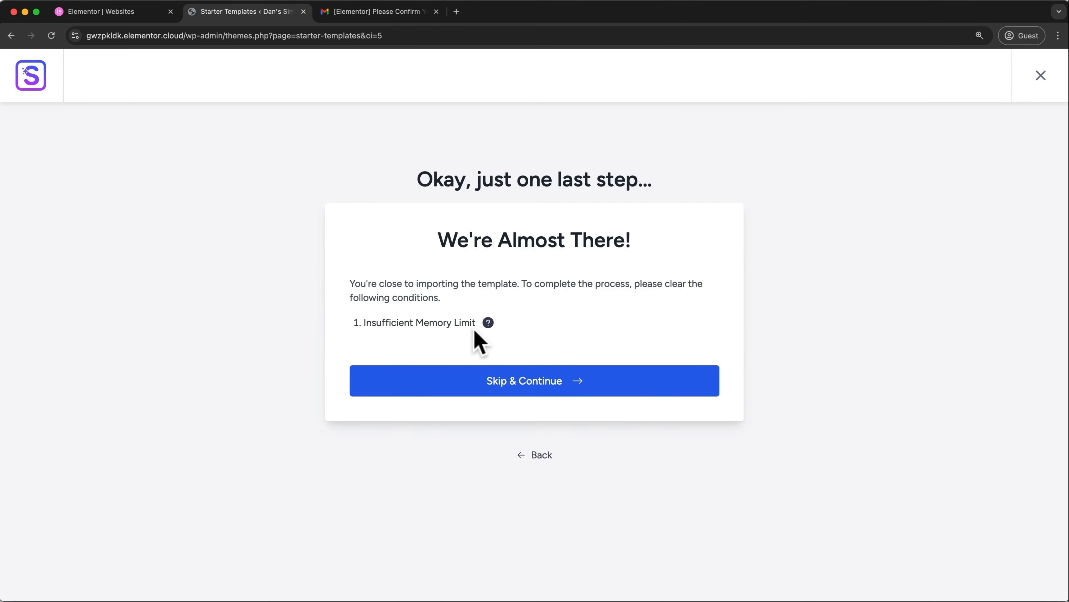
- Bypass the memory limit condition, acknowledge that site settings are overwritten, and submit the form to build the website
left_click(537, 386)
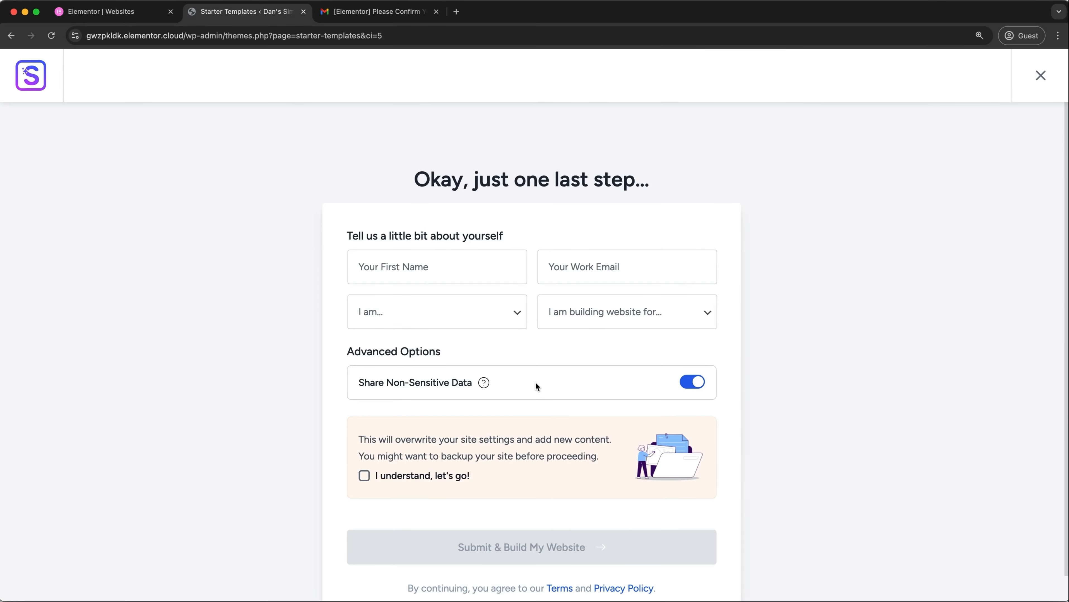
left_click(364, 477)
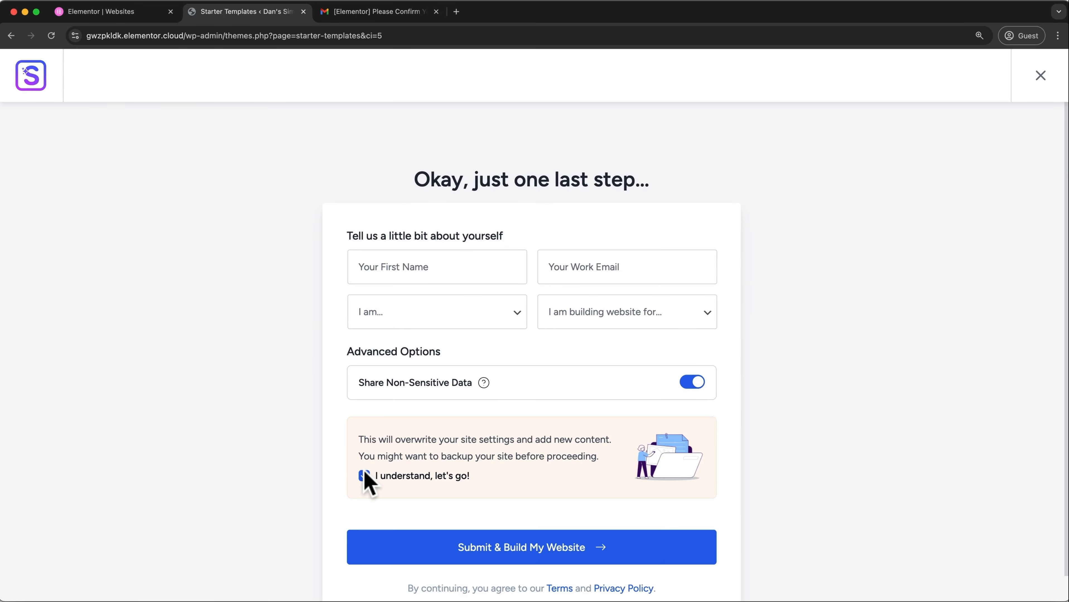
left_click(424, 547)
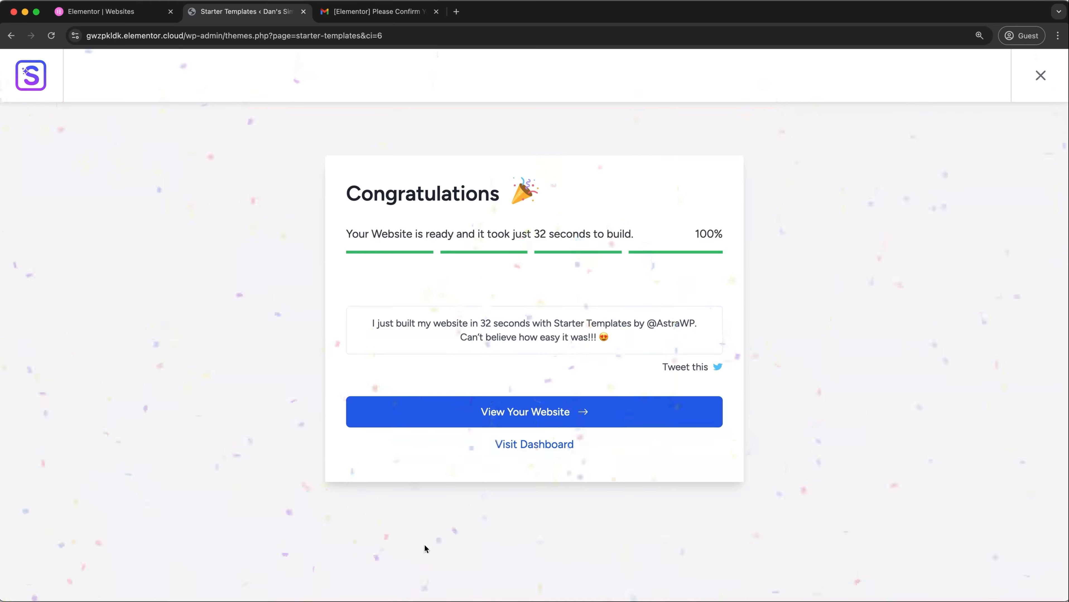
- View the newly built website and look through its Home, About and Services pages
left_click(533, 412)
scroll(532, 412, "down", 10)
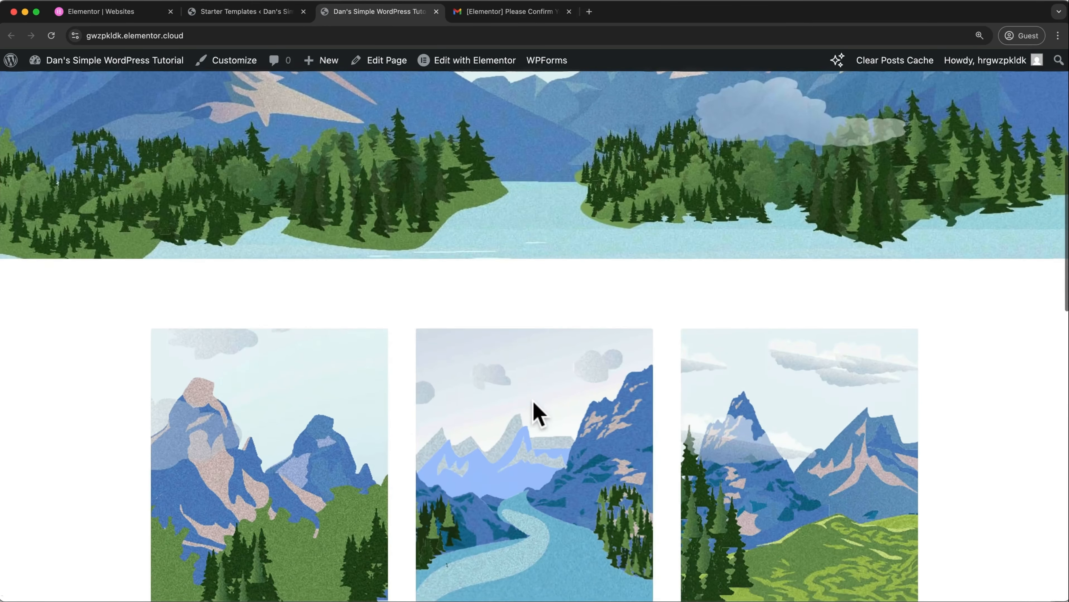
scroll(533, 411, "down", 15)
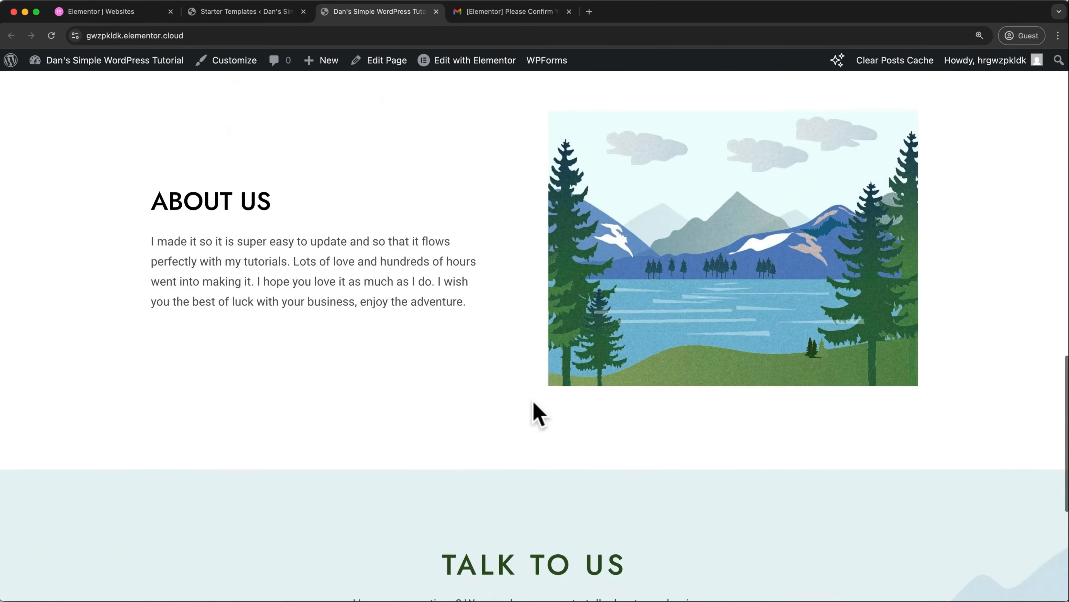
scroll(533, 411, "up", 20)
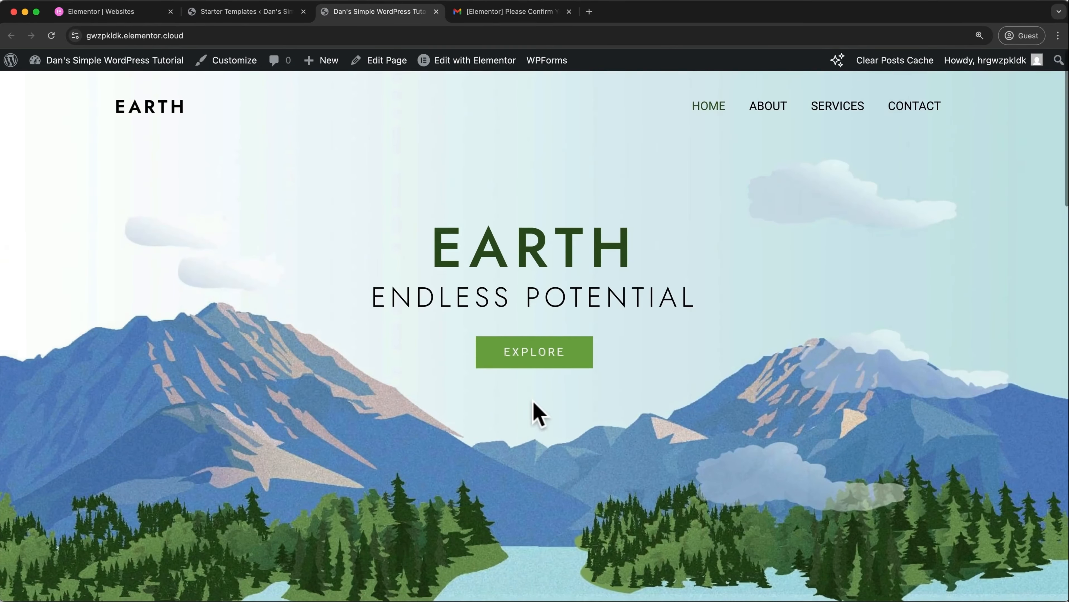
left_click(765, 122)
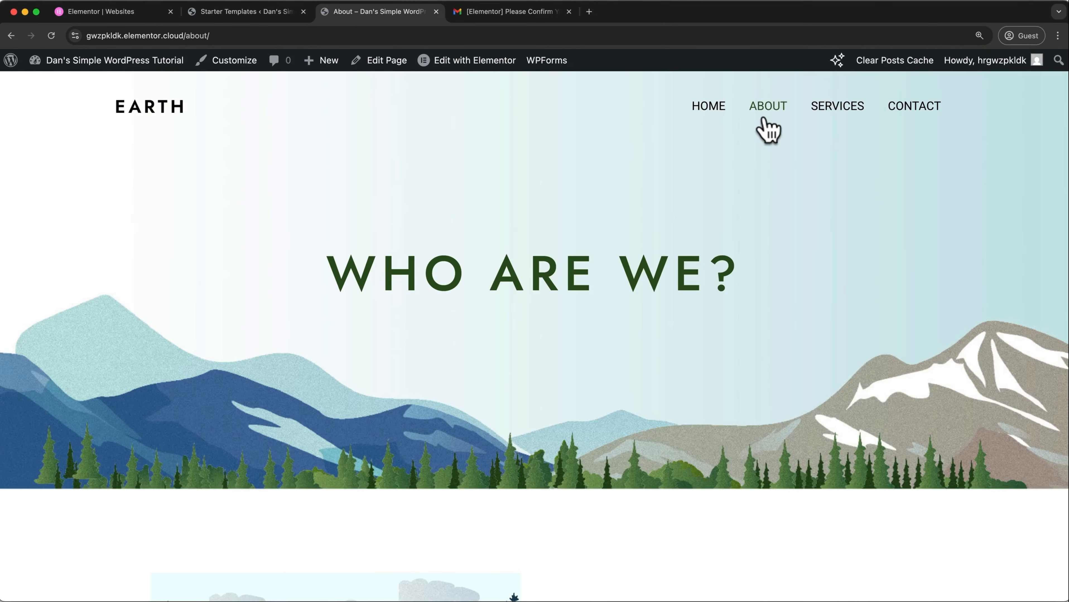
left_click(831, 112)
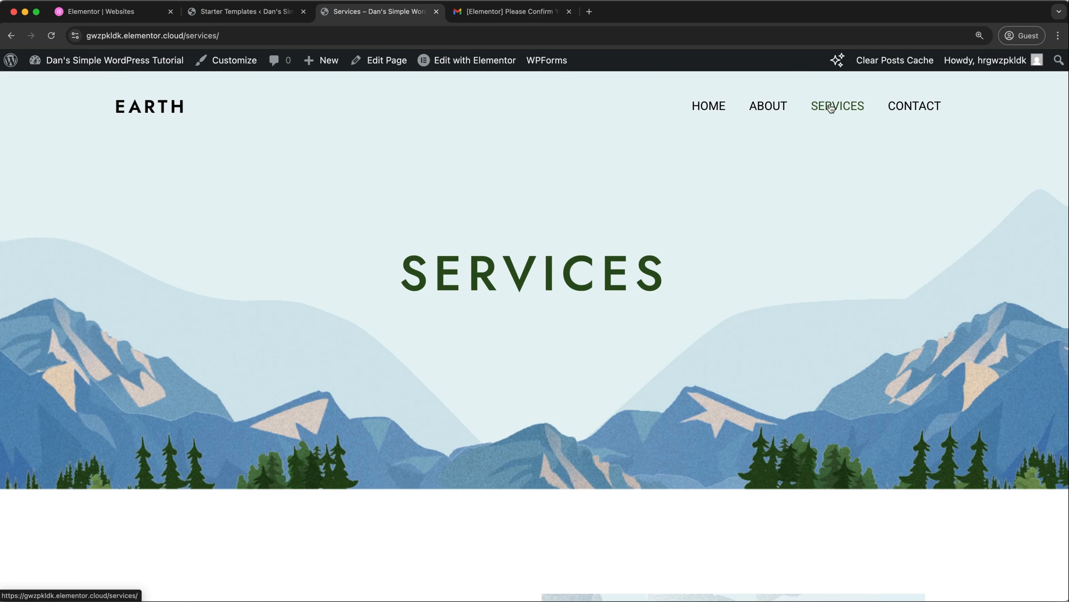
- Open the WordPress dashboard in a new tab, and close the Elementor websites, Starter Templates and Gmail tabs
right_click(147, 56)
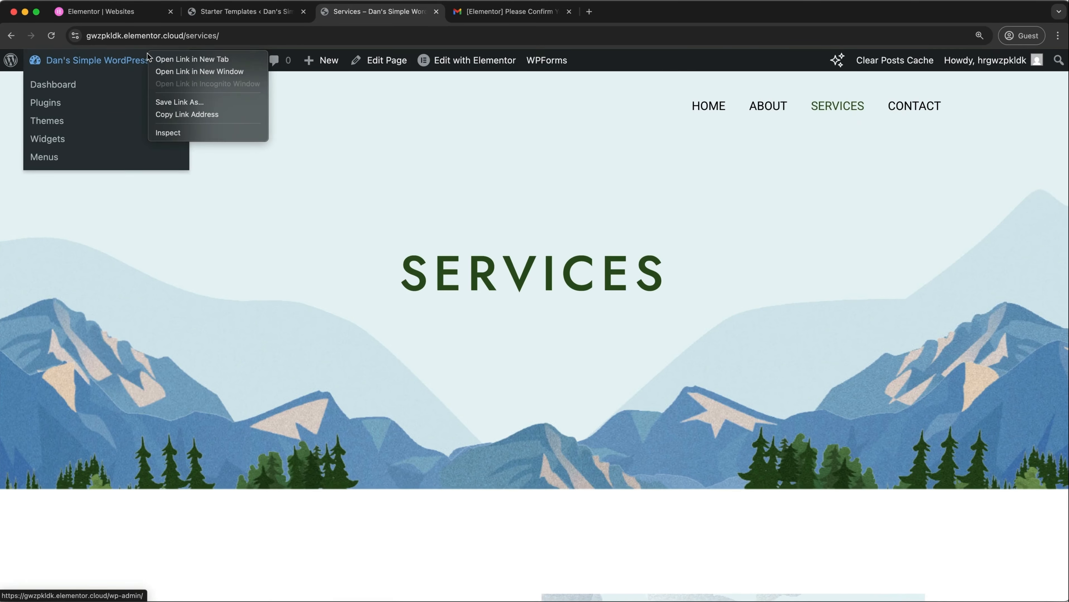
key("Escape")
left_click(161, 61, "super")
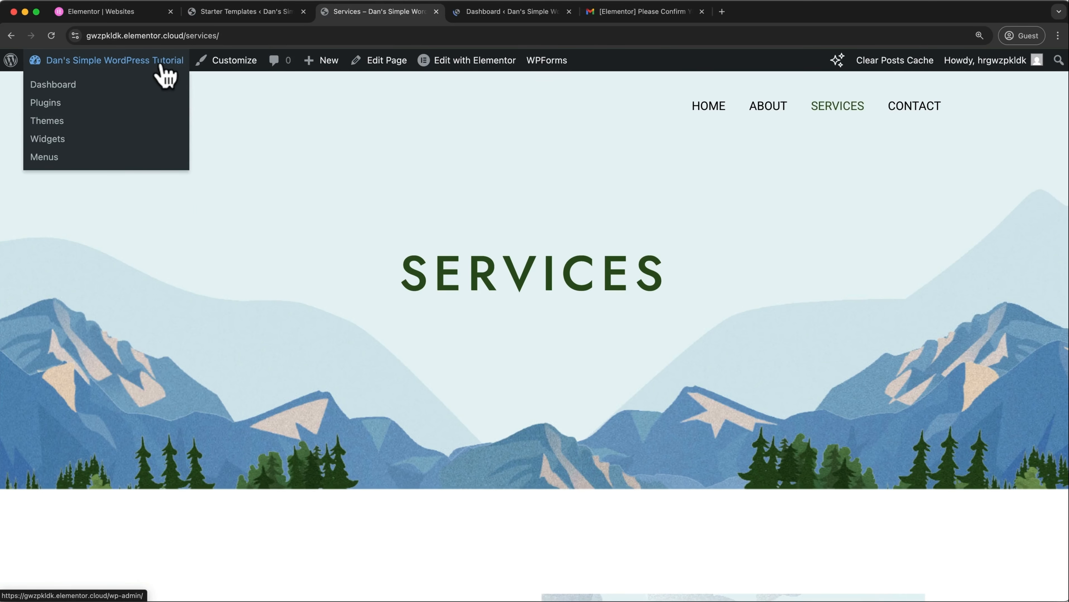
left_click(171, 12)
left_click(170, 11)
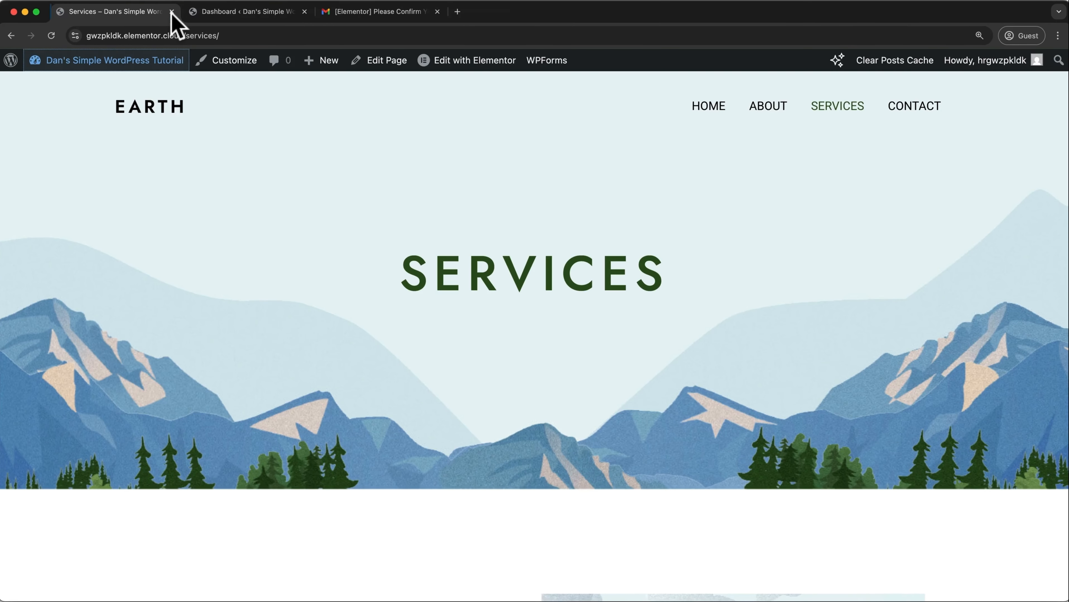
left_click(437, 12)
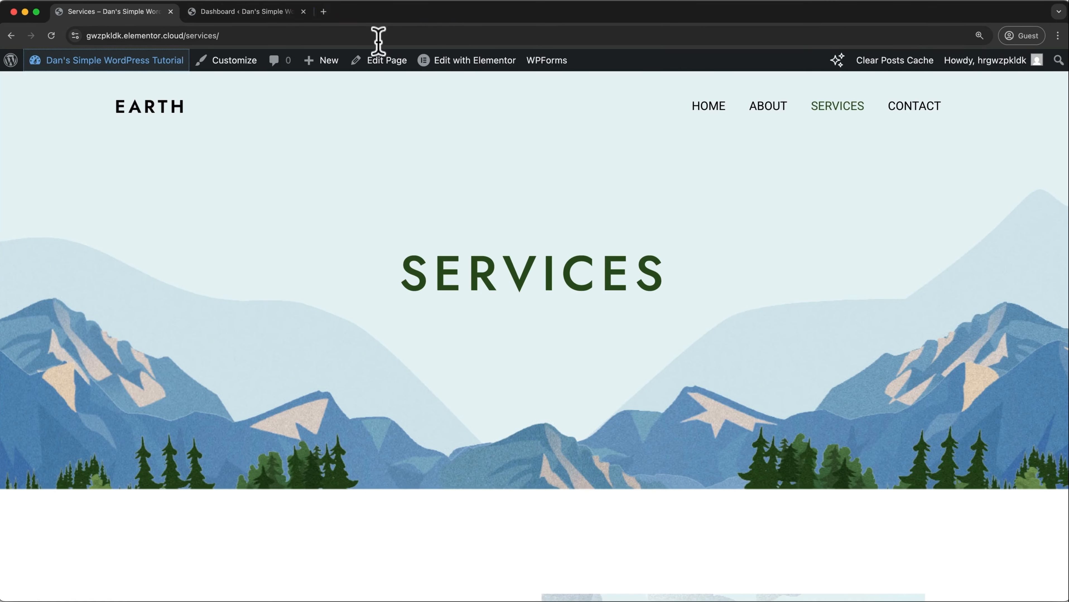
left_click(243, 13)
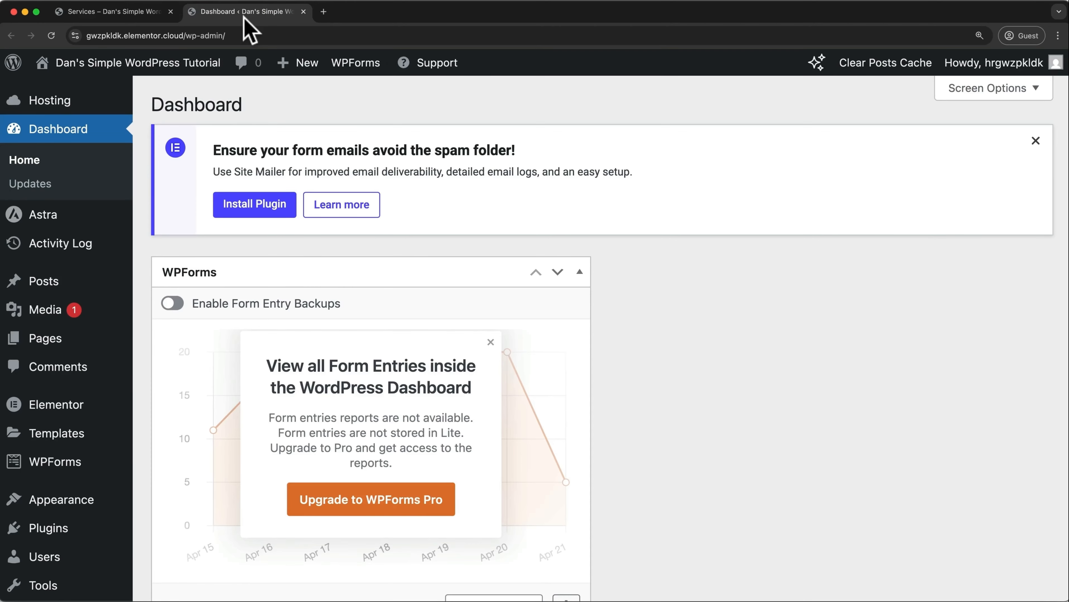
- Open the Home page from the site's page list with Elementor in a new tab, and close that editor tab
left_click(58, 343)
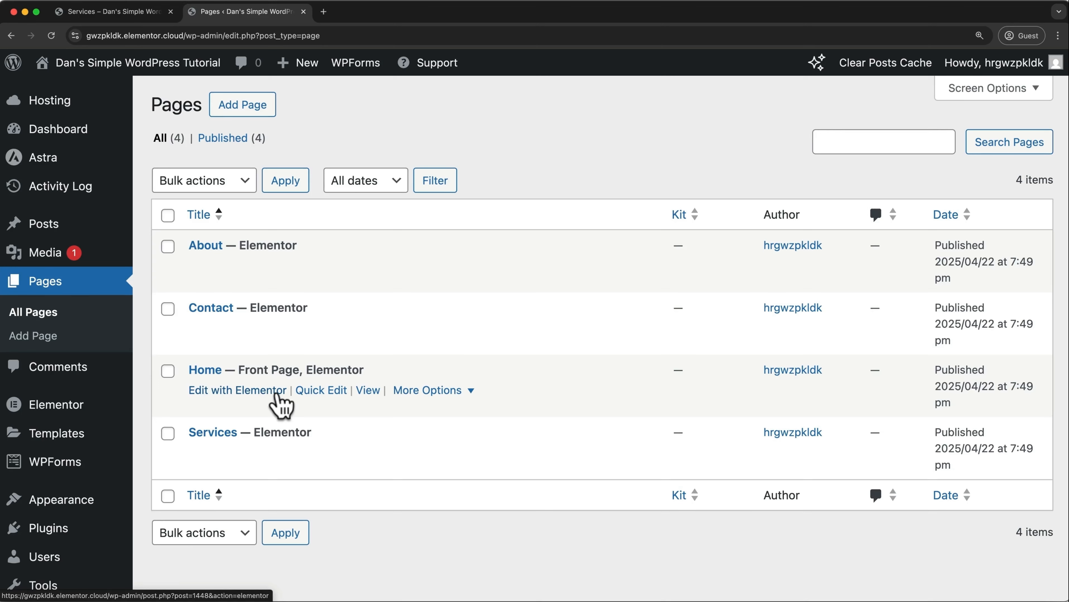
left_click(277, 397, "super")
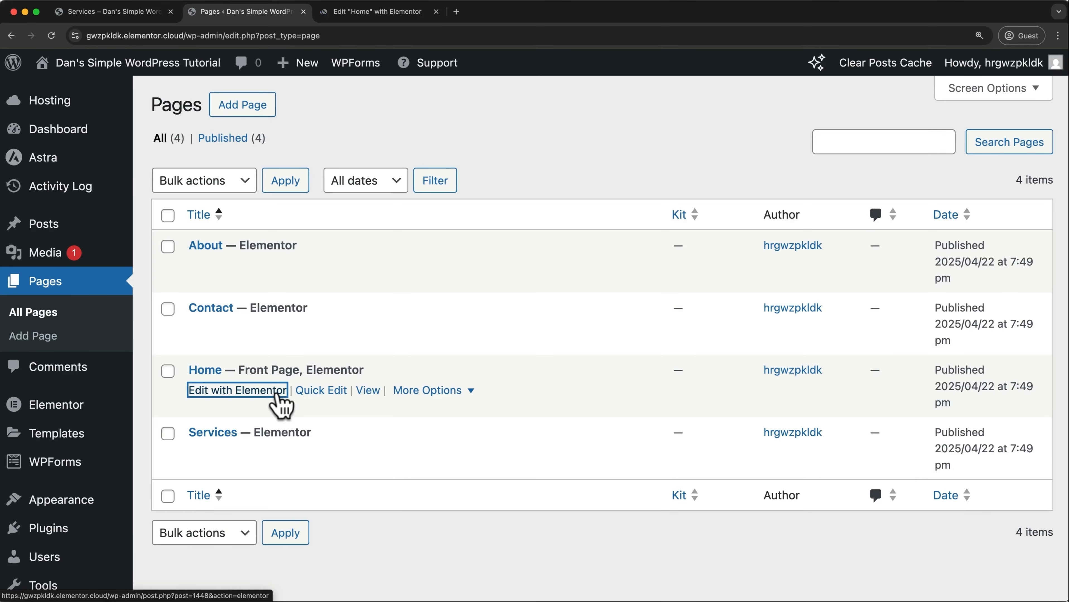
left_click(375, 12)
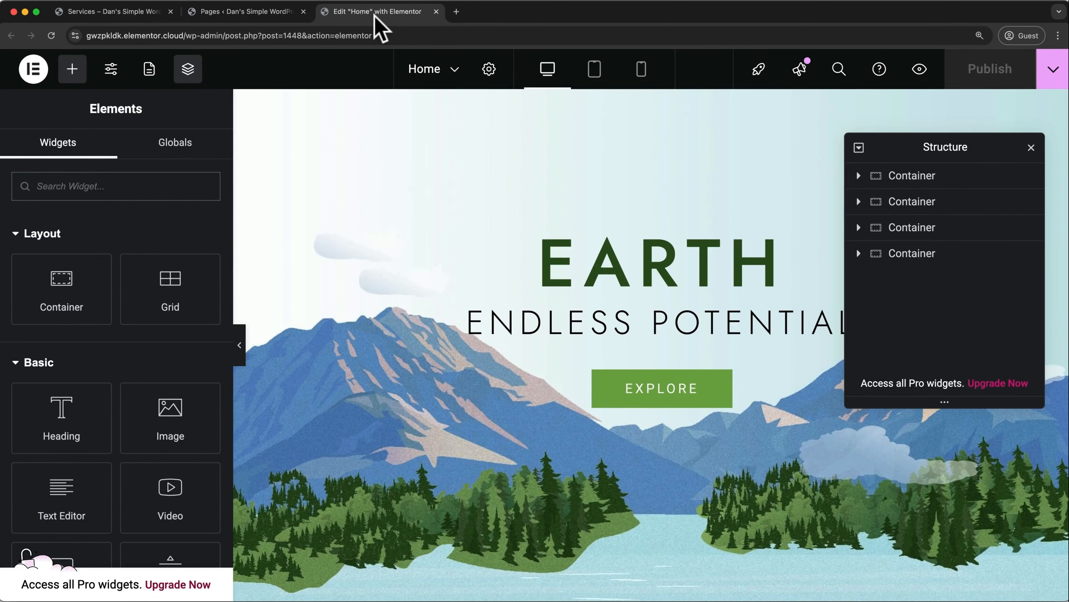
left_click(437, 11)
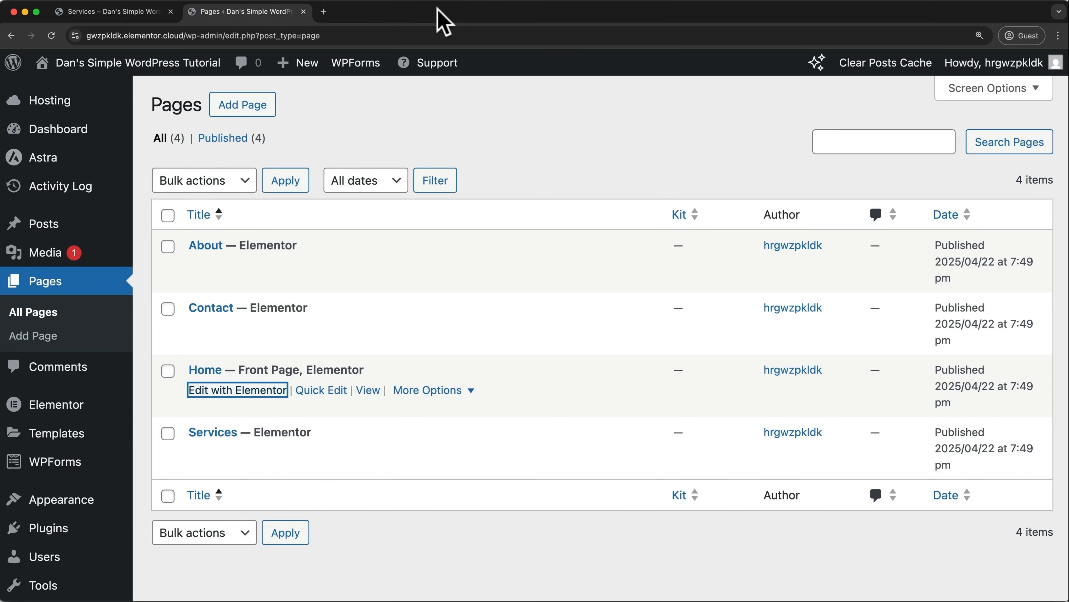
- Visit the live site in a new tab and open its home page for editing with Elementor
mouse_move(91, 71)
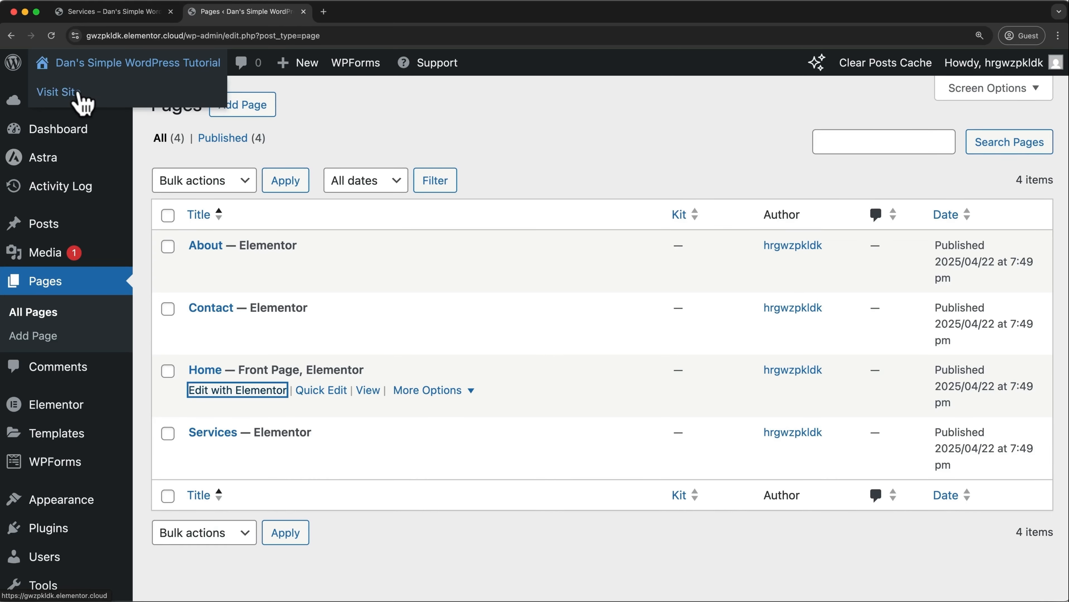
left_click(47, 94, "super")
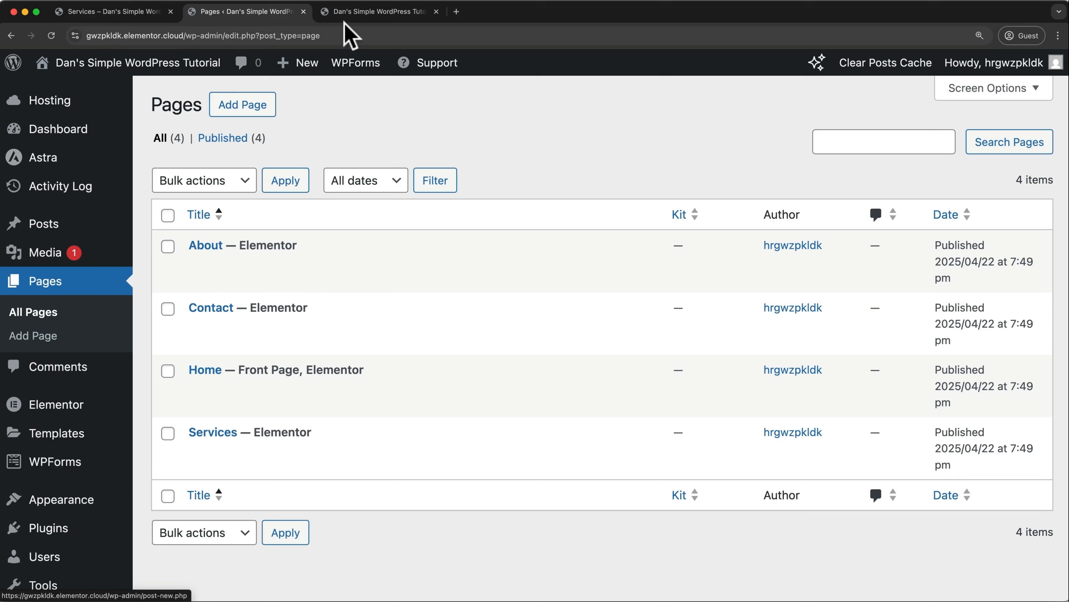
left_click(356, 12)
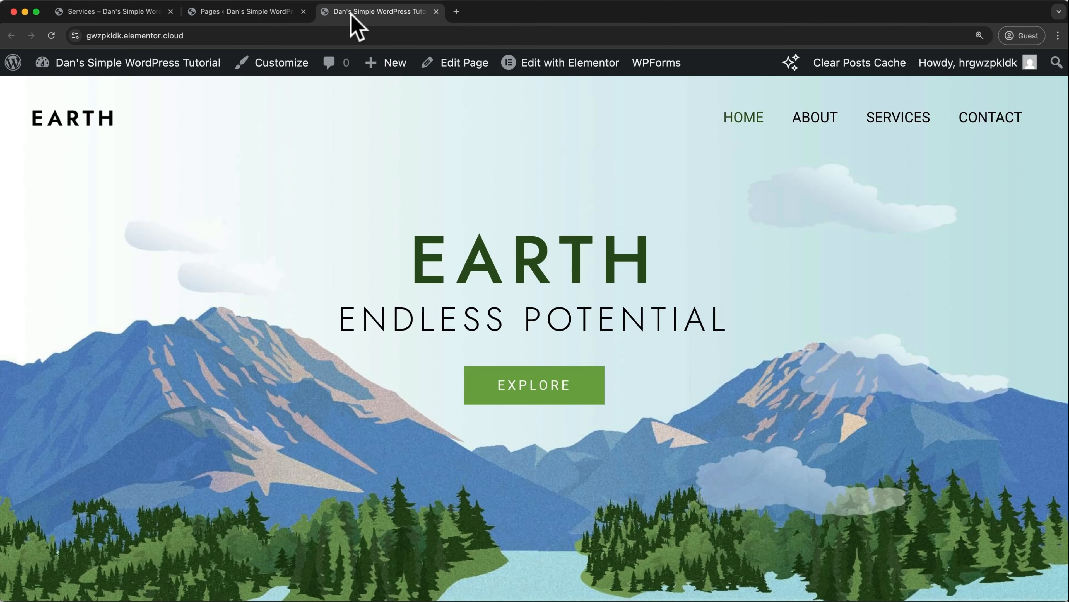
mouse_move(517, 67)
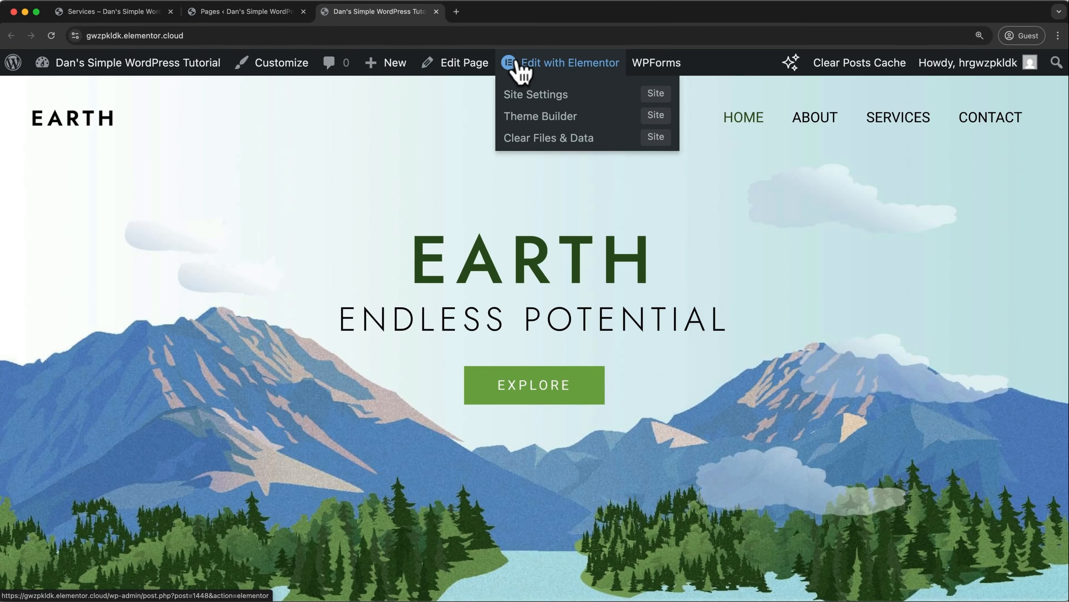
left_click(522, 70)
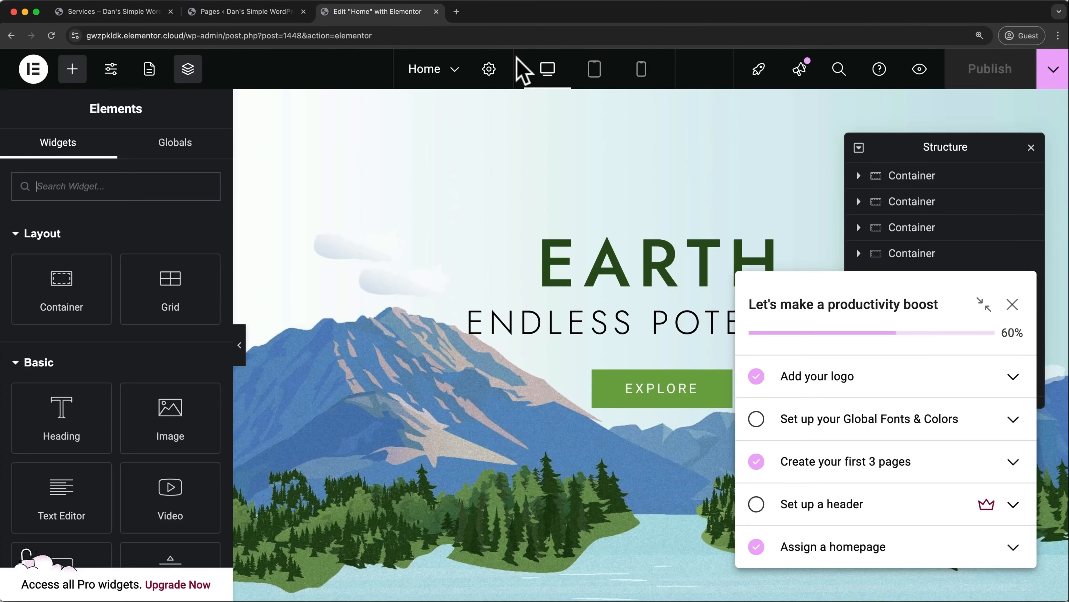
- Close the Services page tab, dismiss the productivity checklist, and reposition the floating Structure panel
left_click(170, 12)
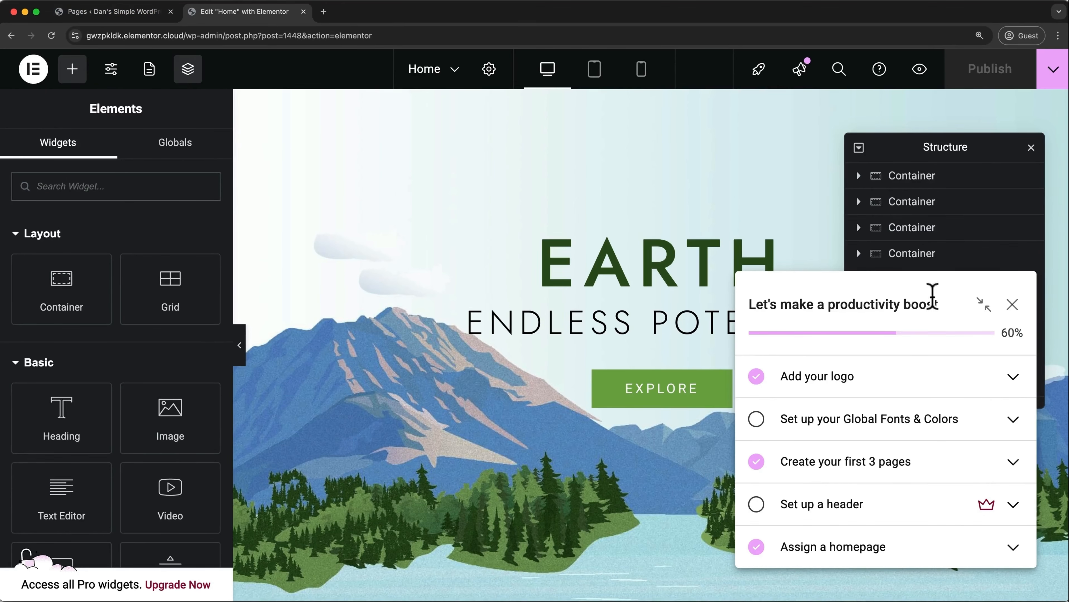
left_click(1014, 304)
left_click_drag(964, 146, 938, 145)
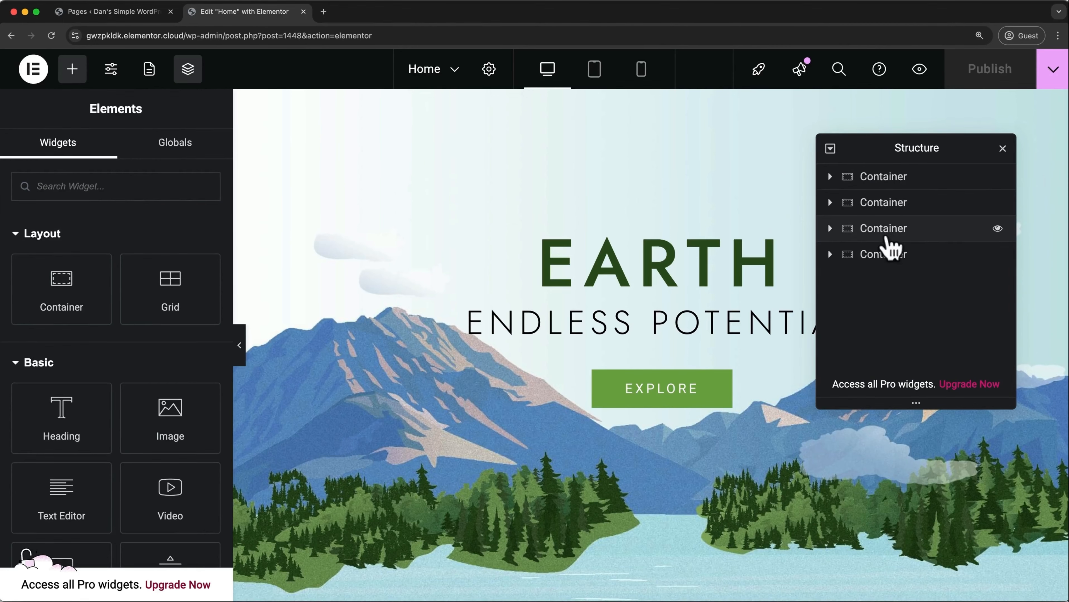
- Examine the hero section's structure by expanding its nested containers and selecting the spacer, both headings and the button
left_click(882, 185)
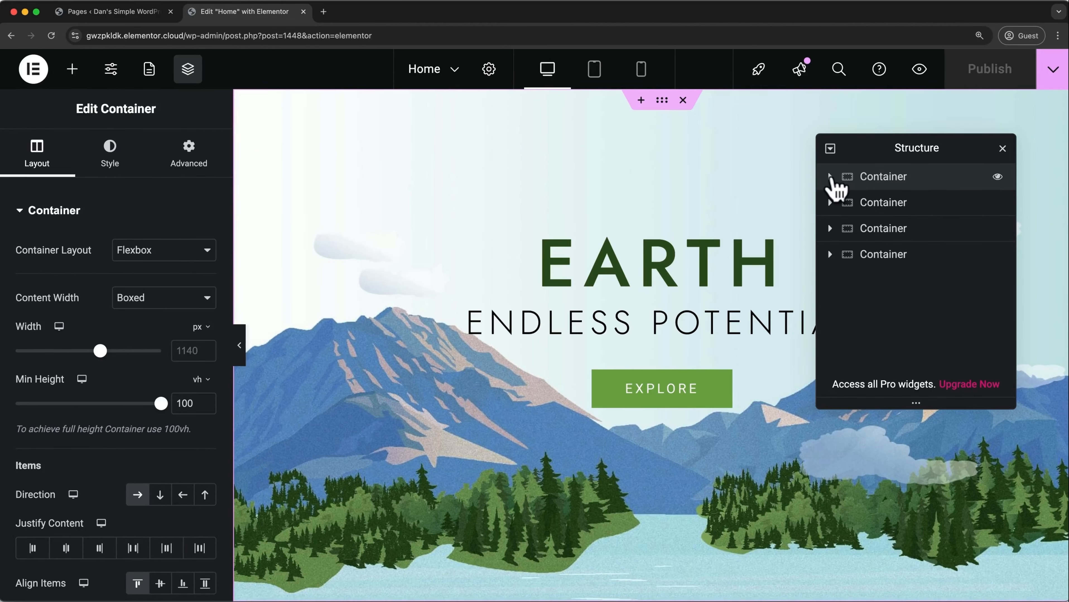
left_click(830, 177)
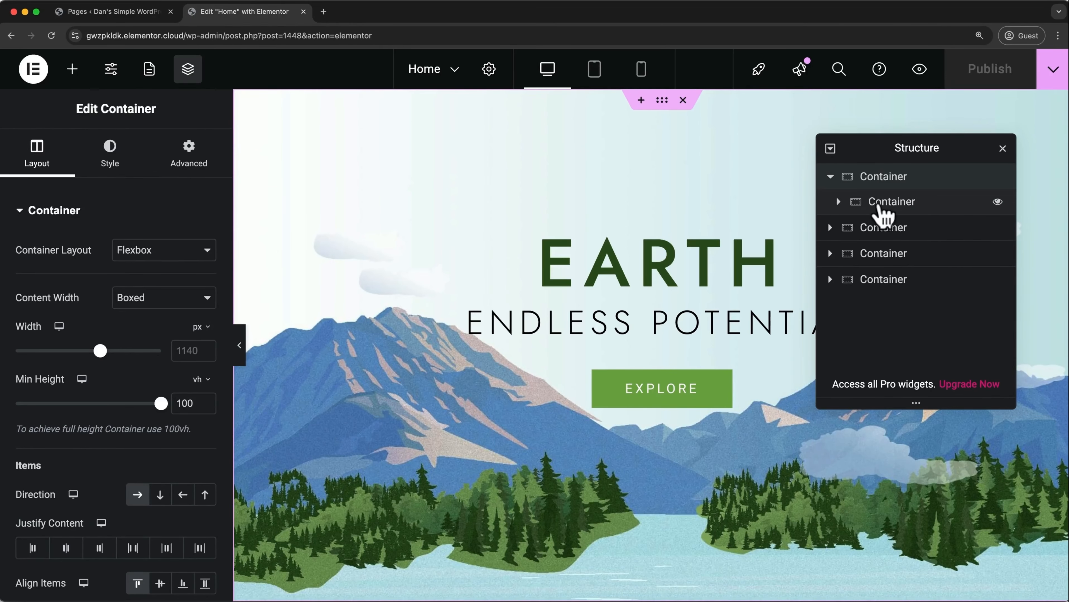
left_click(891, 208)
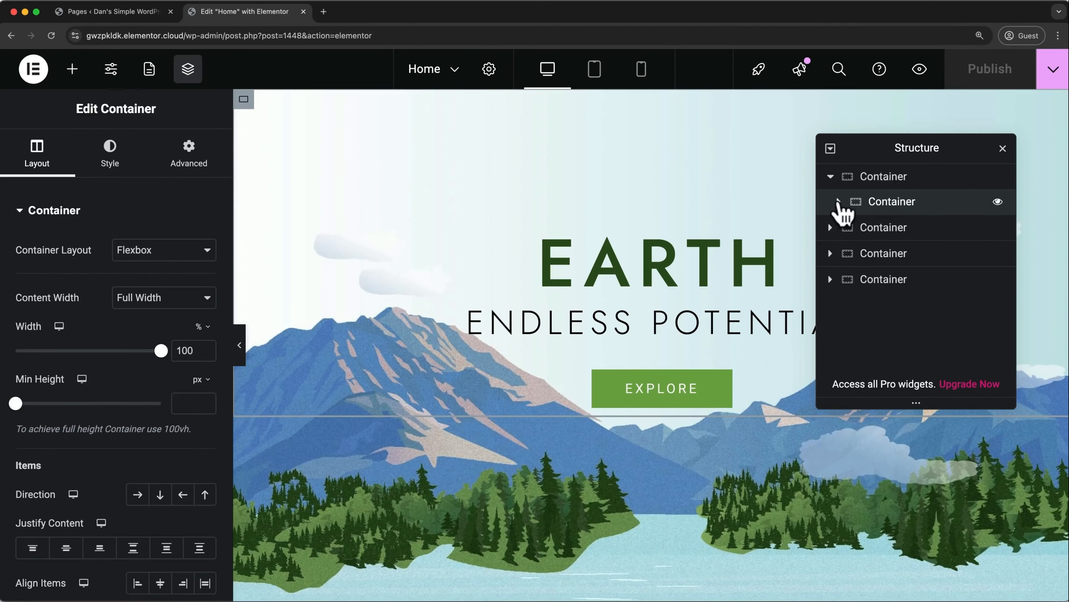
left_click(839, 202)
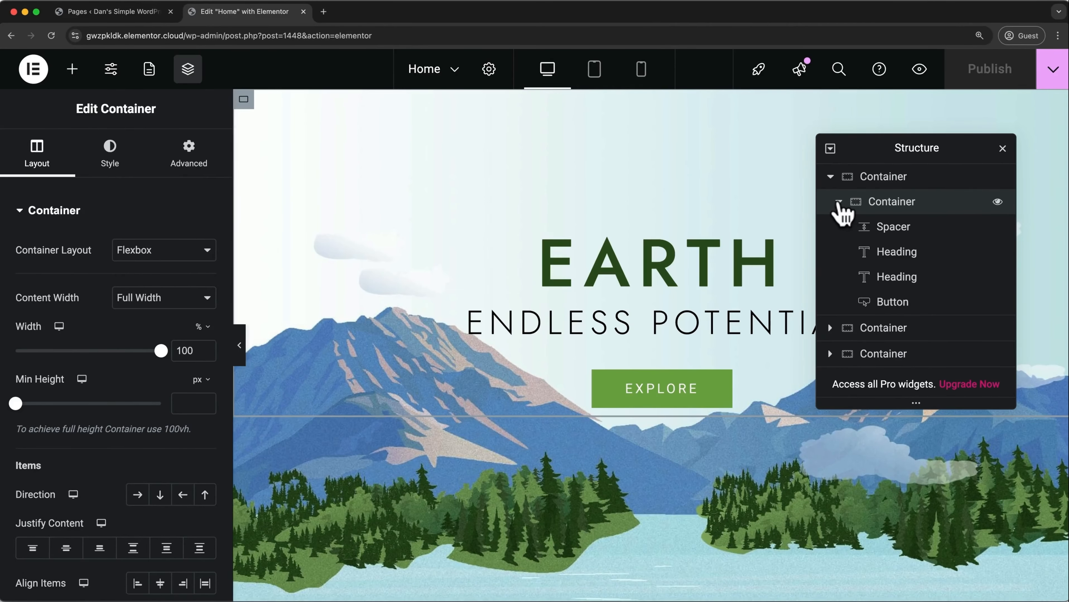
left_click(875, 234)
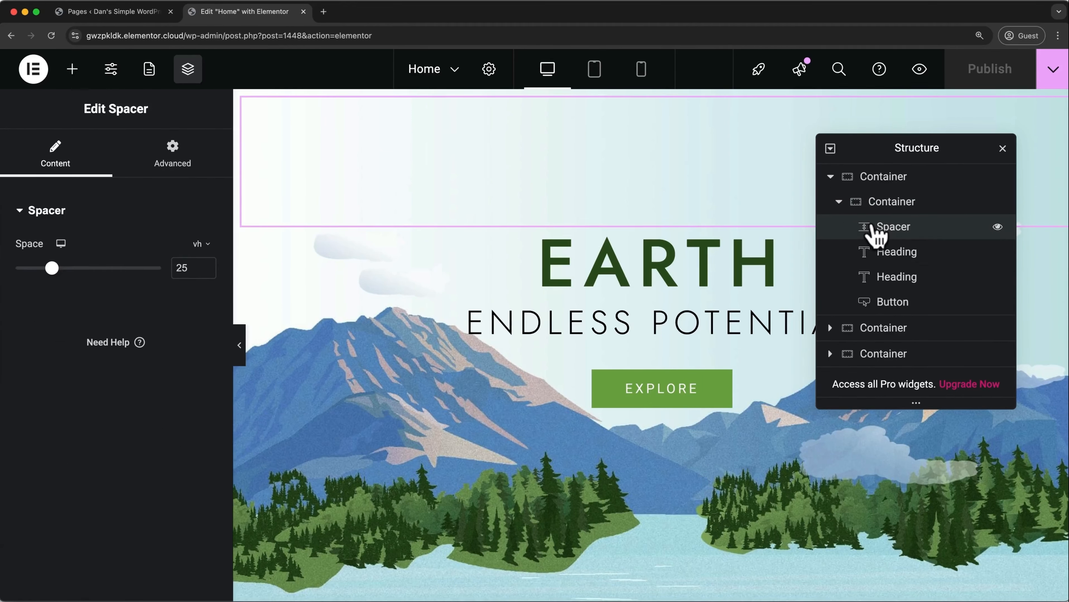
left_click(877, 258)
left_click(882, 282)
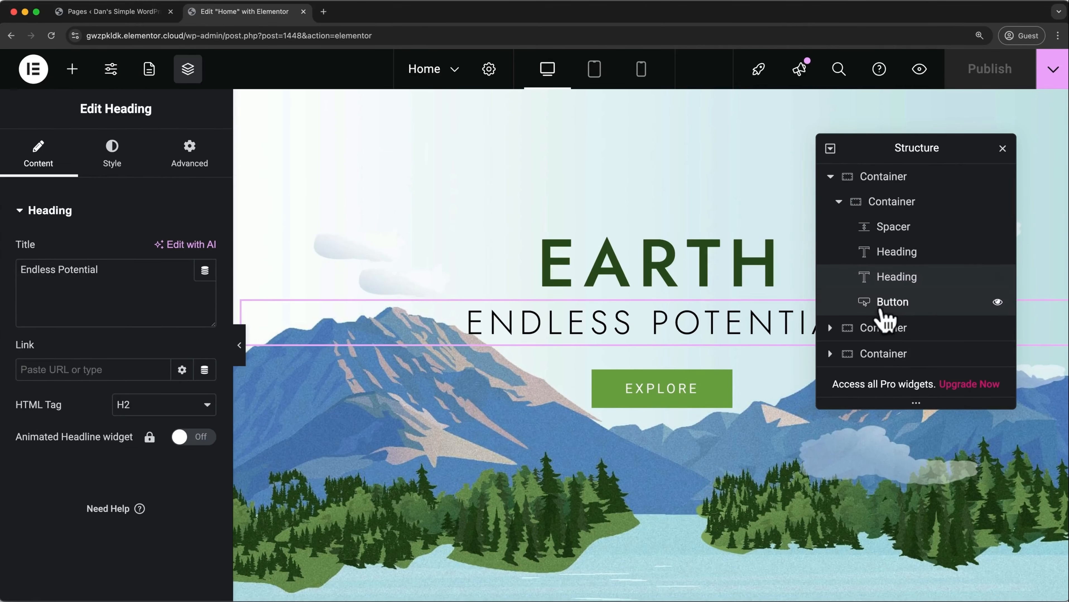
left_click(885, 319)
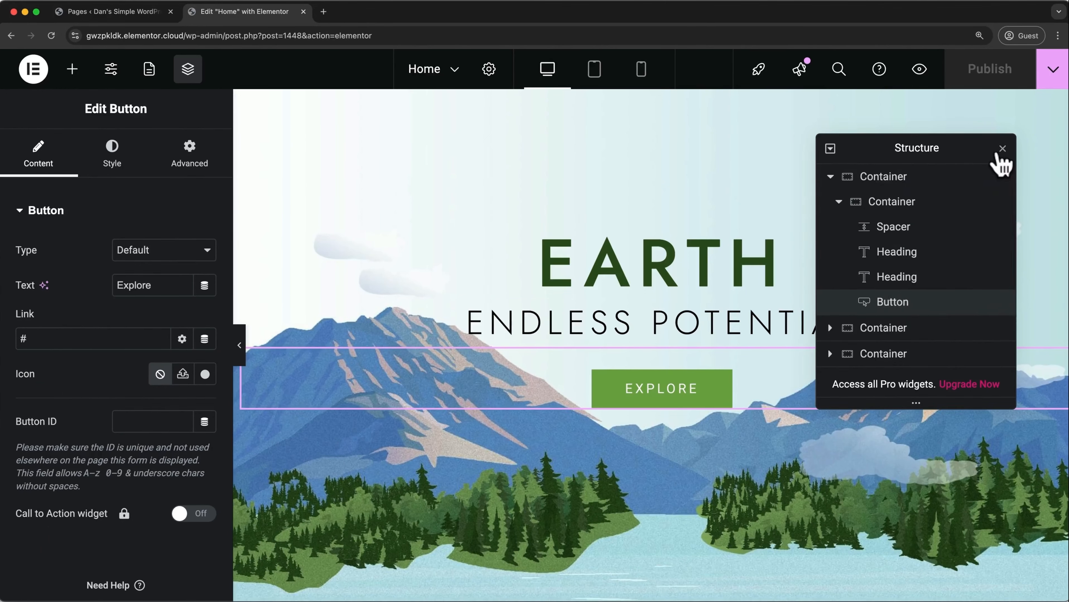
- Close and reopen the Structure panel twice, the second time through the spacer's options, and select the Explore button in it
left_click(1001, 150)
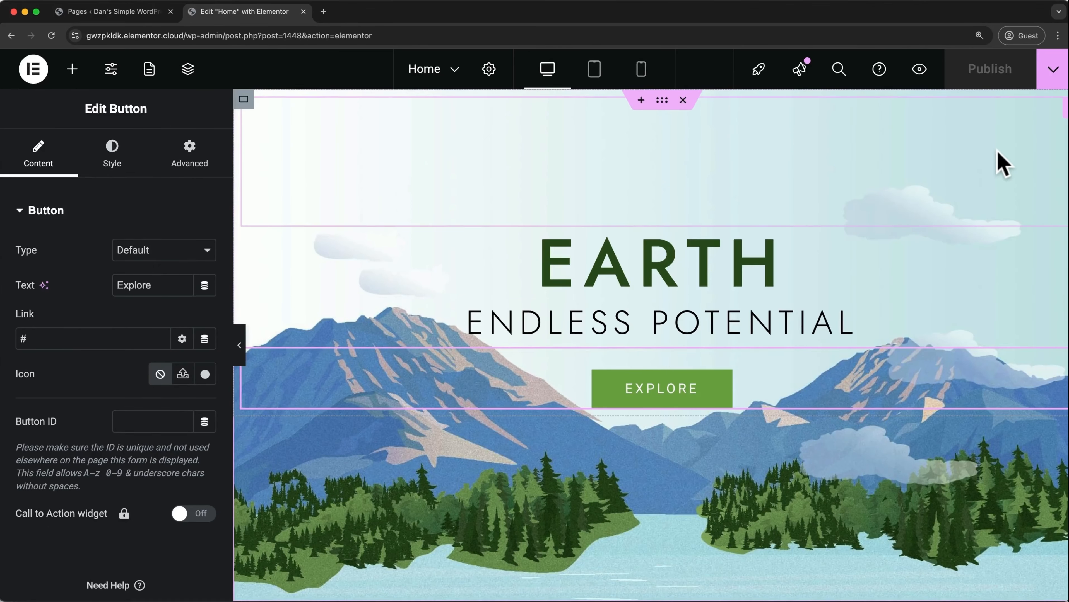
key("super+i")
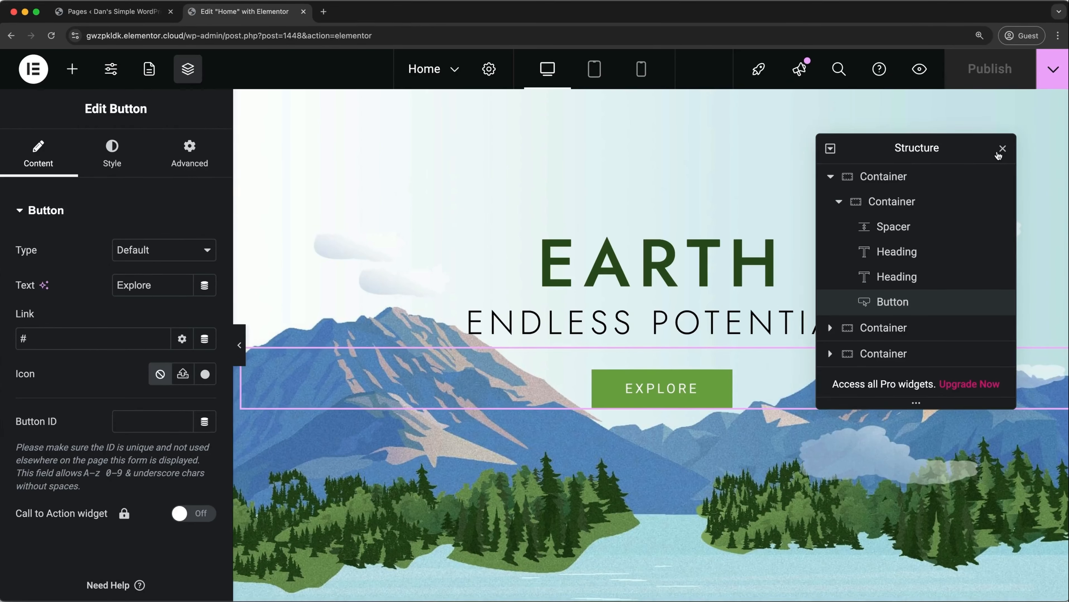
left_click(1001, 148)
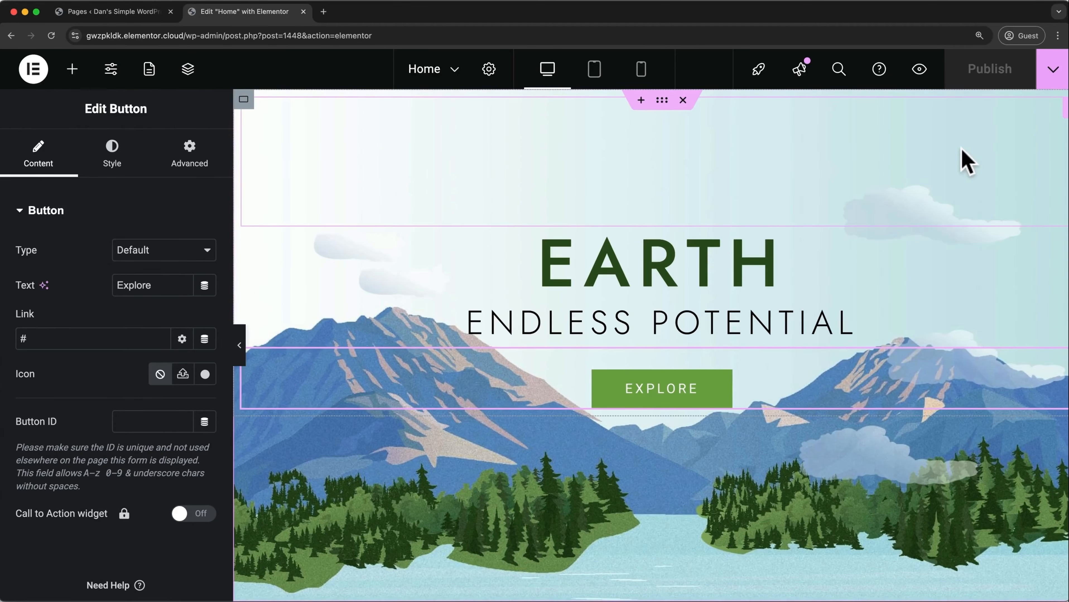
right_click(857, 156)
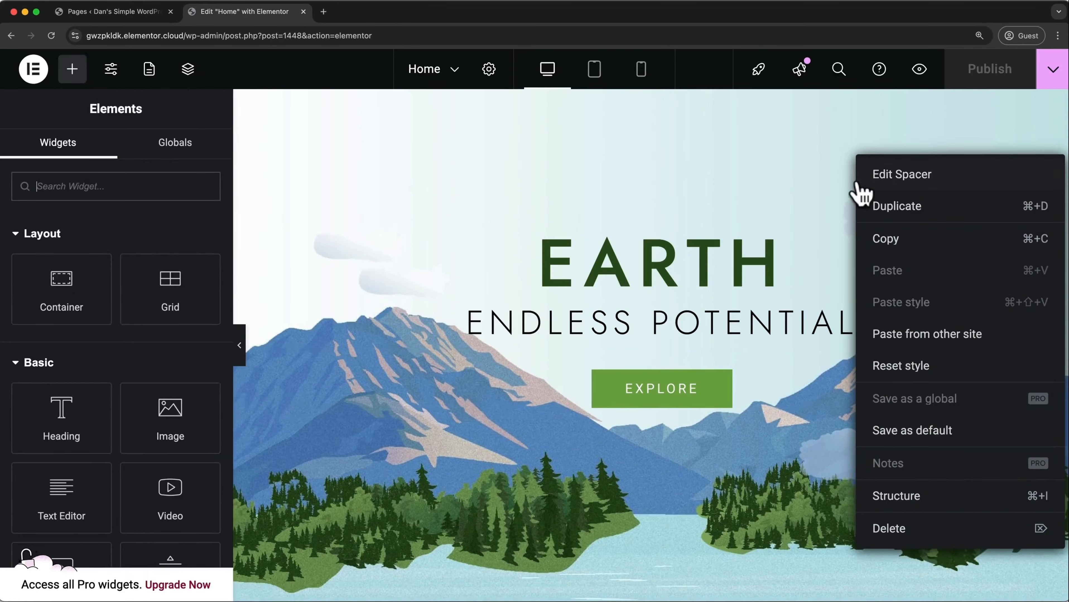
left_click(893, 500)
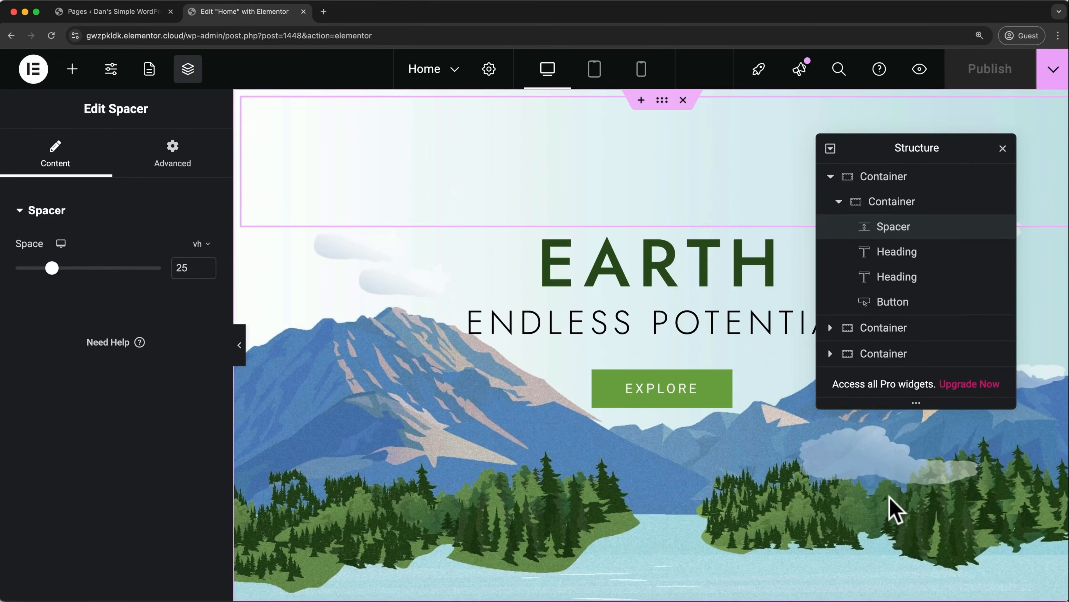
left_click(943, 302)
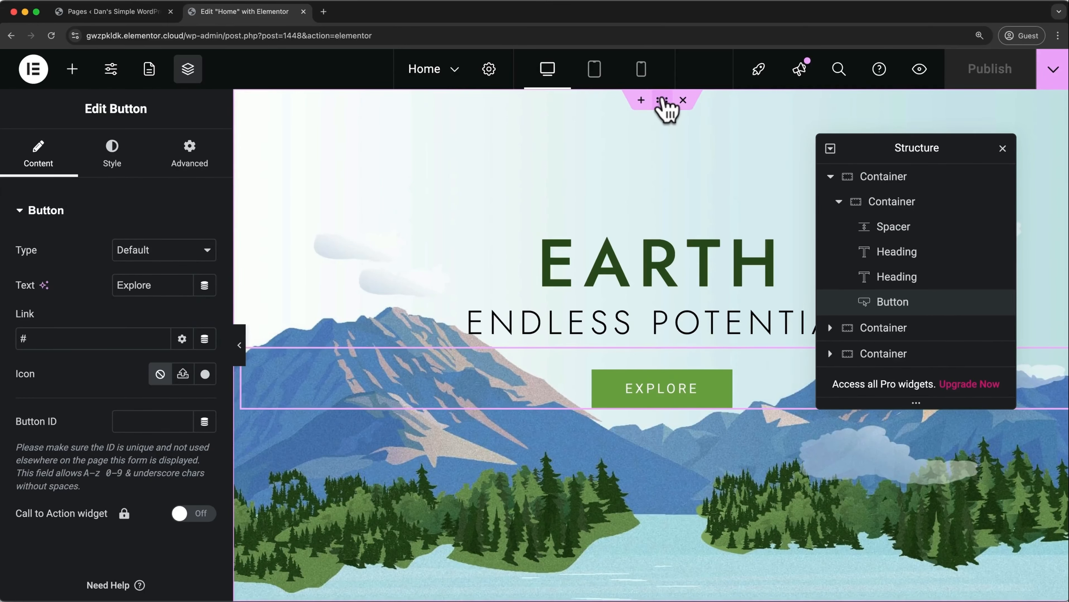
- Move the EARTH hero container below the section that follows it on the home page
left_click_drag(663, 101, 614, 466)
scroll(632, 196, "down", 7)
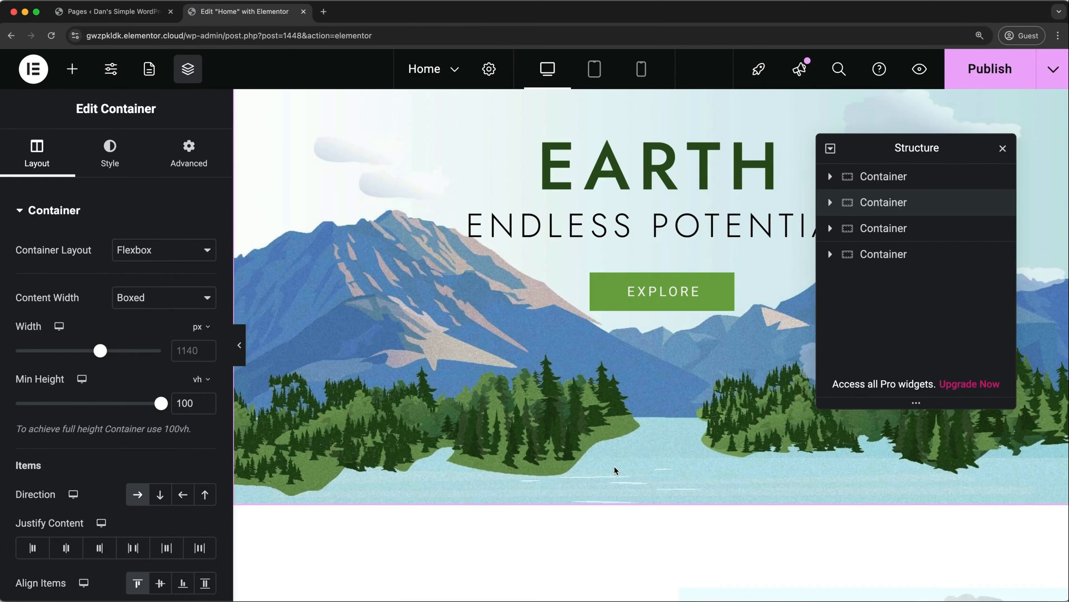
- Undo the move of the EARTH hero container and close the Structure panel
key("ctrl+z")
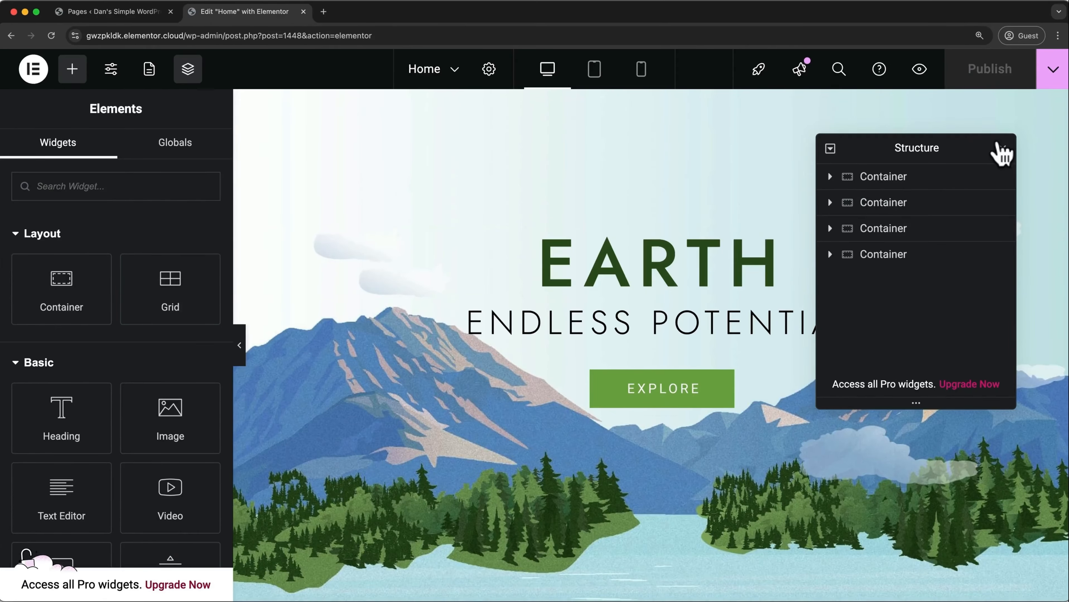
left_click(998, 151)
- Insert a Flexbox container with two equal columns directly above the ABOUT US section
scroll(997, 153, "down", 10)
scroll(998, 150, "down", 10)
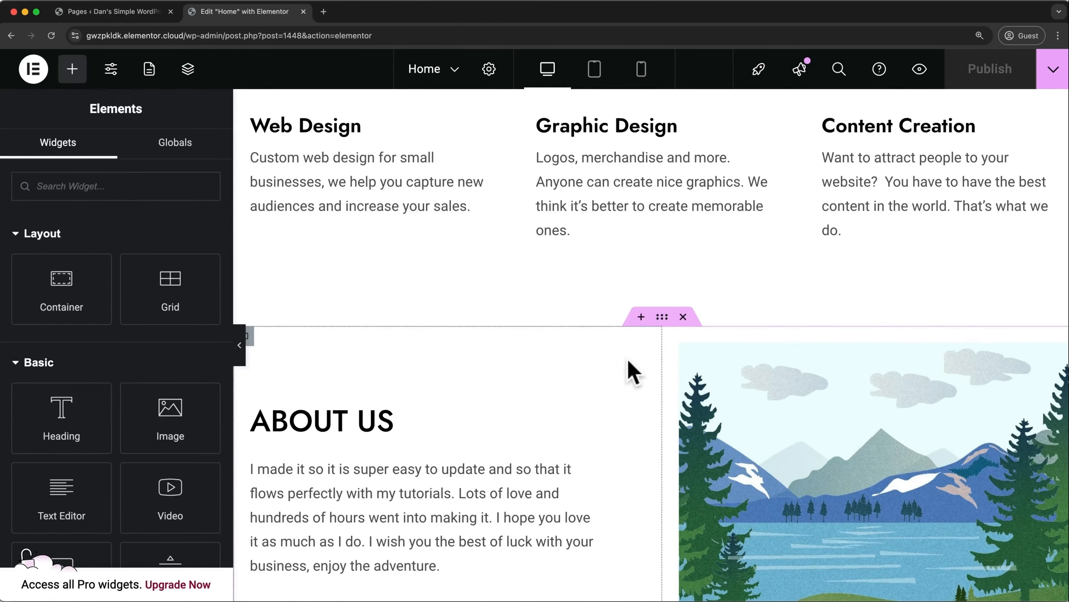
left_click(641, 317)
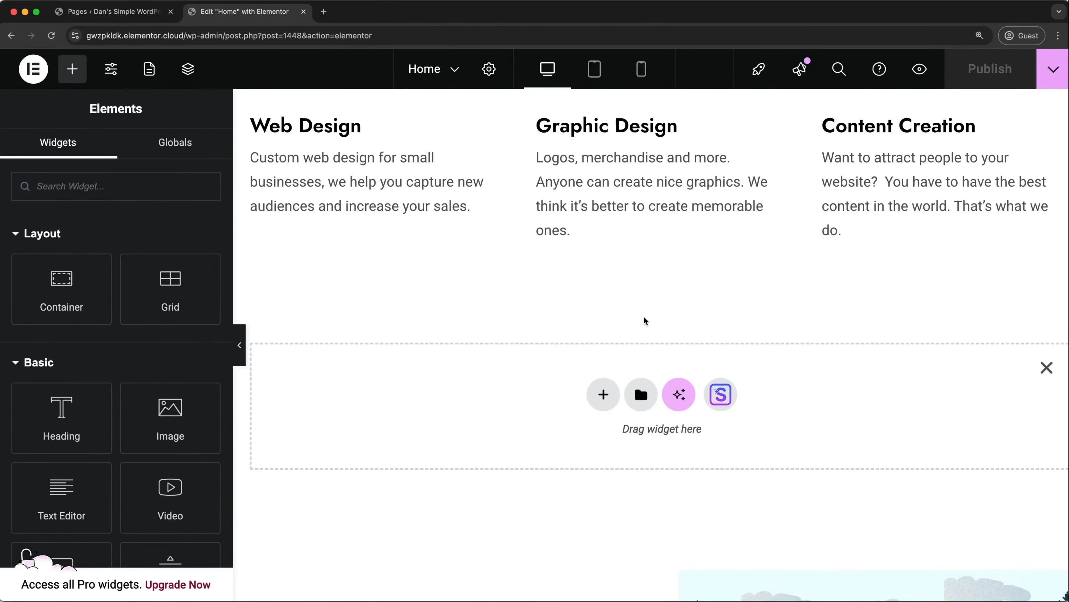
left_click(603, 396)
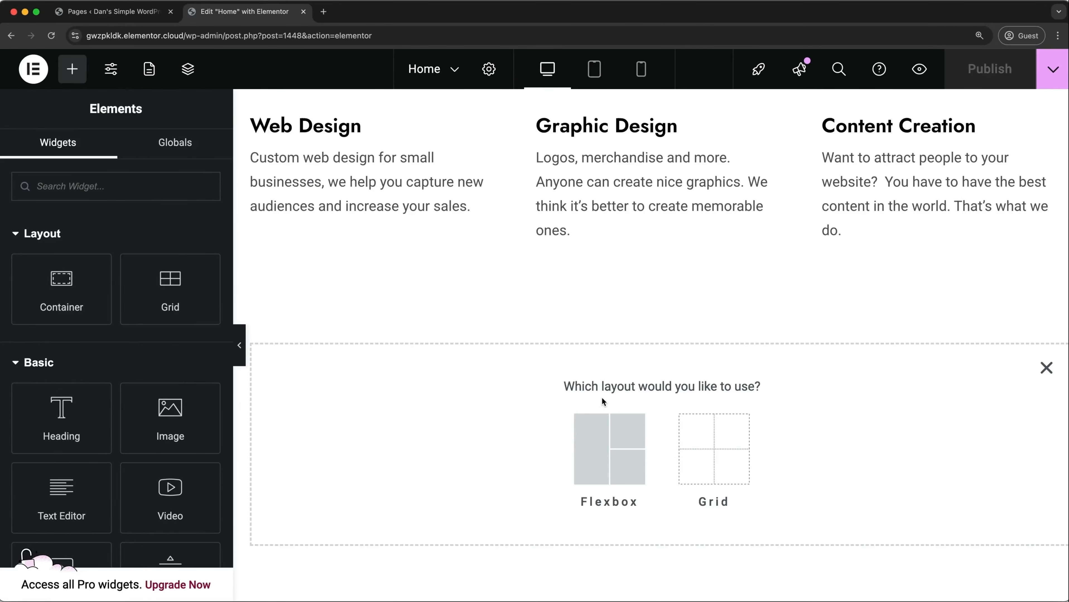
left_click(601, 463)
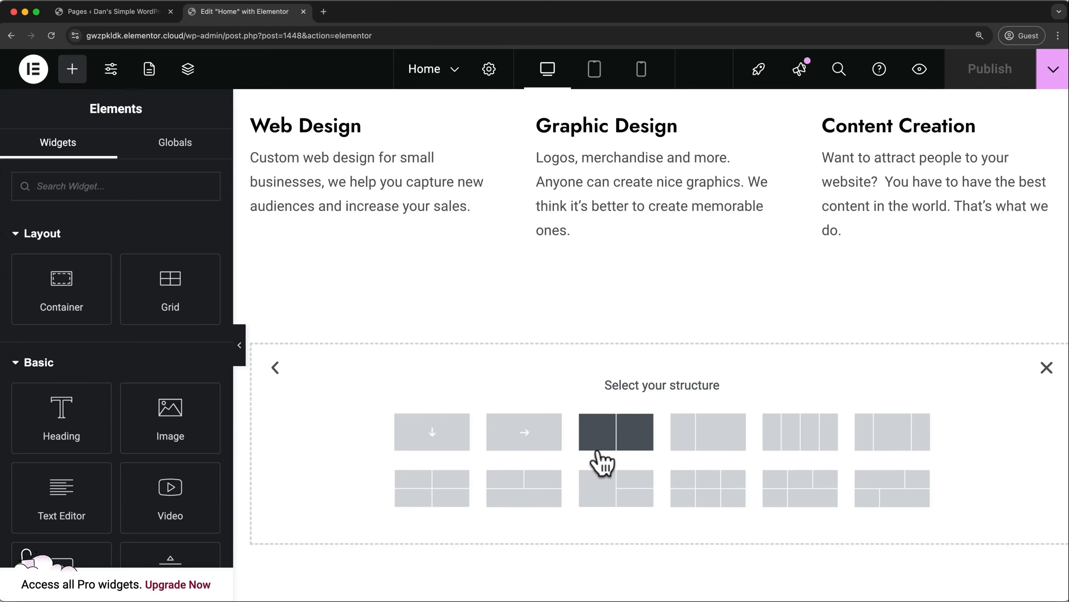
left_click(623, 443)
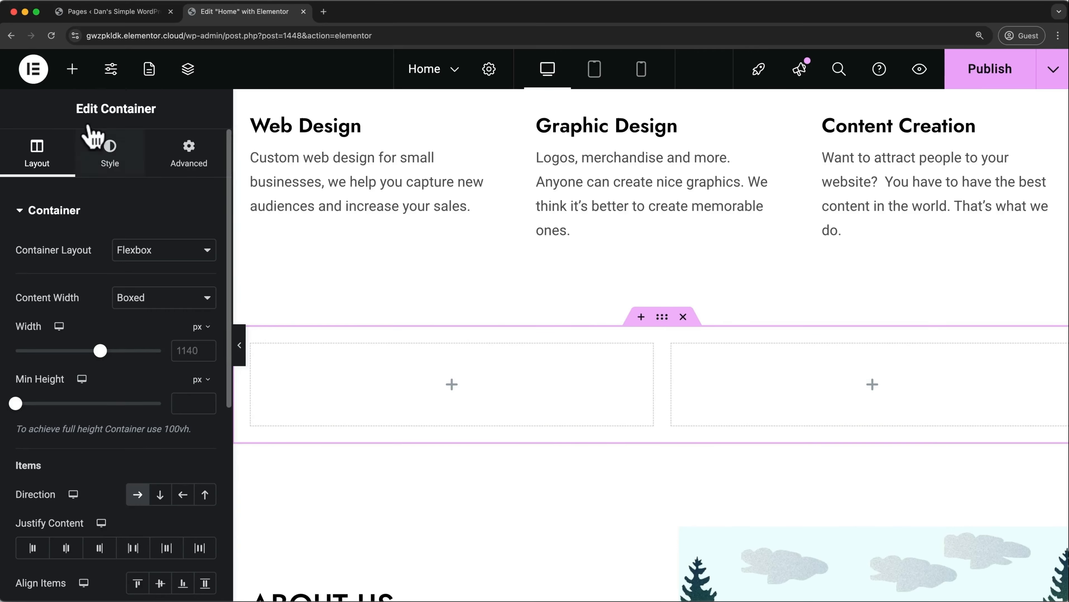
- Add a Heading widget to the new container's first column and a Text Editor widget beneath it
left_click(72, 70)
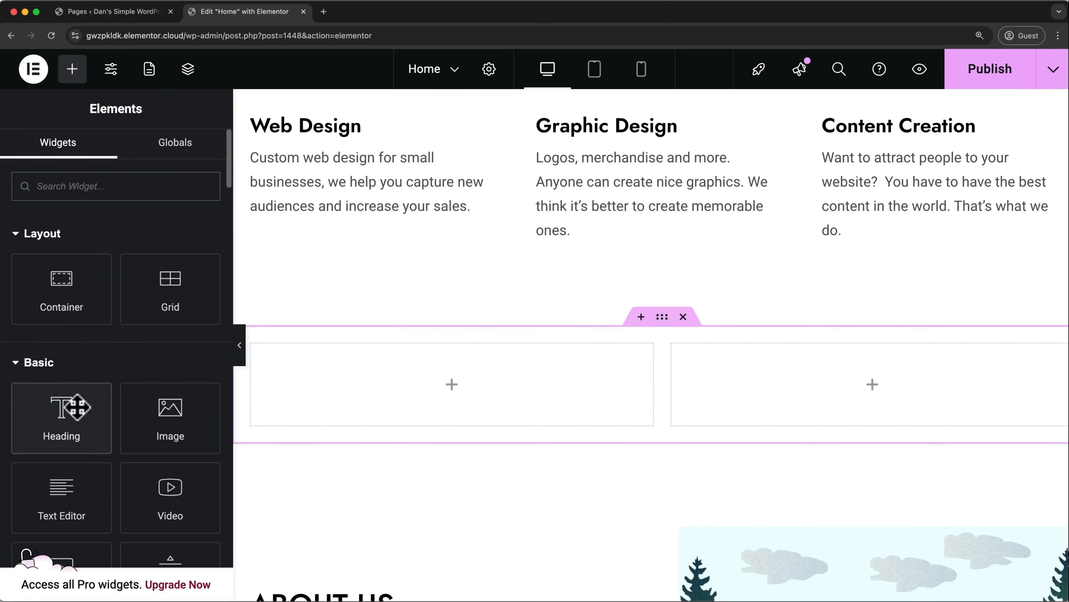
left_click_drag(74, 406, 396, 363)
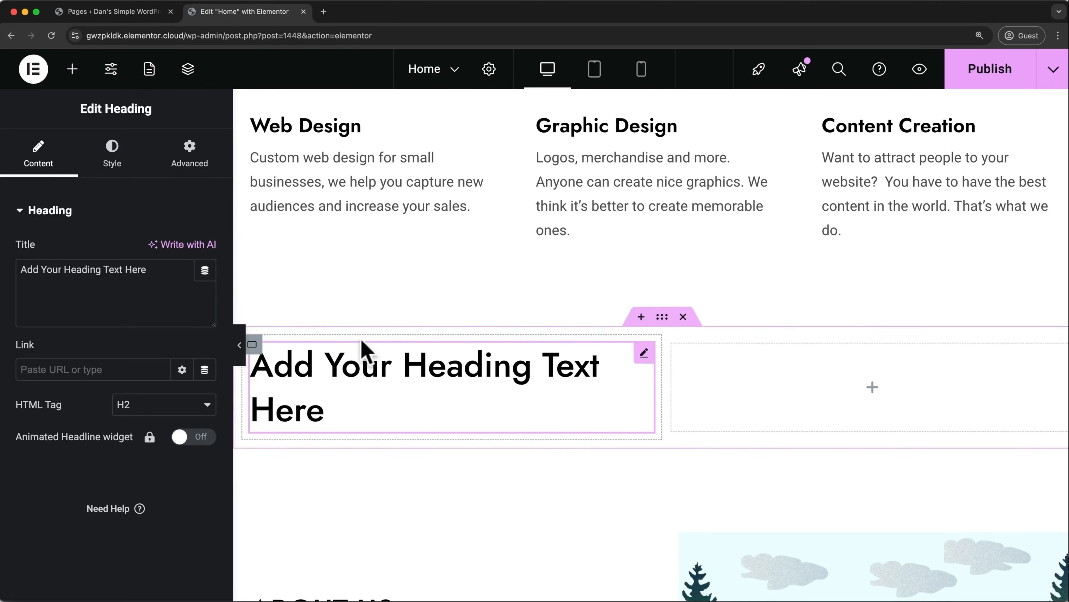
left_click(70, 70)
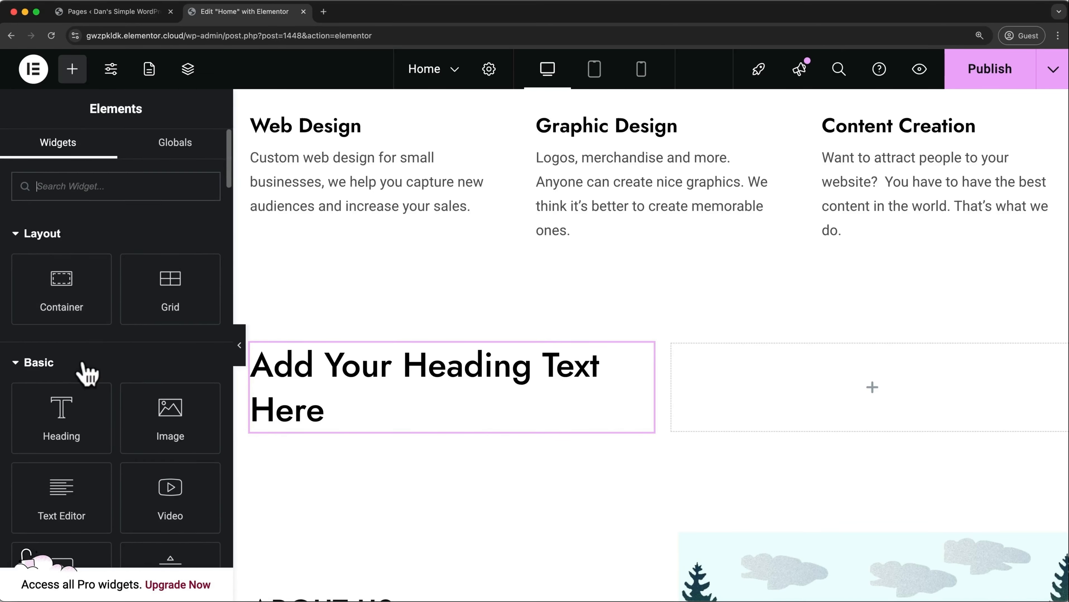
scroll(82, 375, "down", 1)
left_click_drag(59, 439, 361, 420)
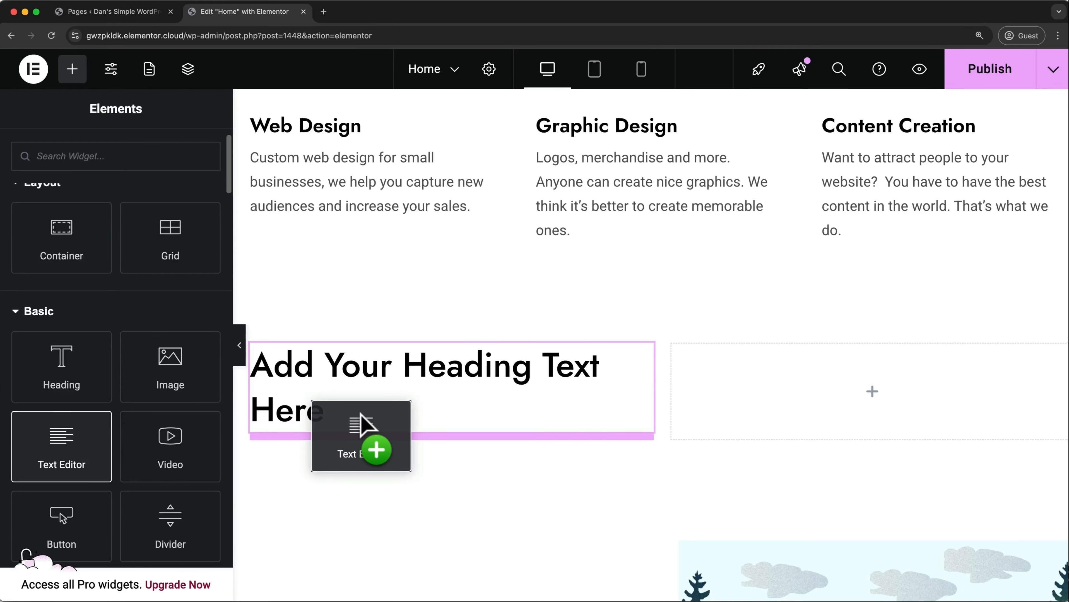
left_click_drag(361, 420, 365, 425)
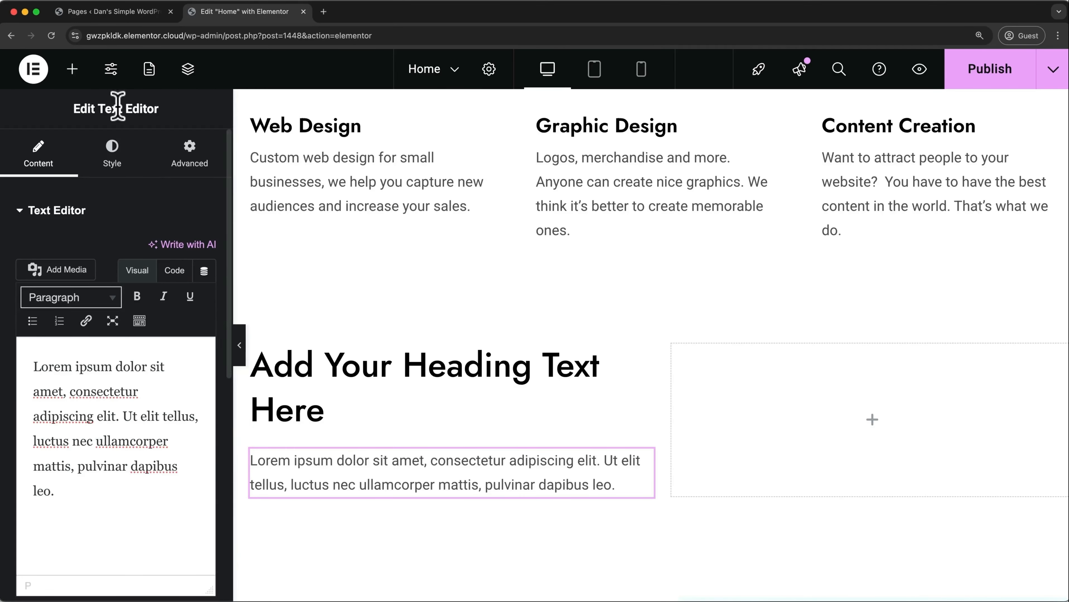
- Add a Button widget below the text in the first column and try repositioning it
left_click(72, 70)
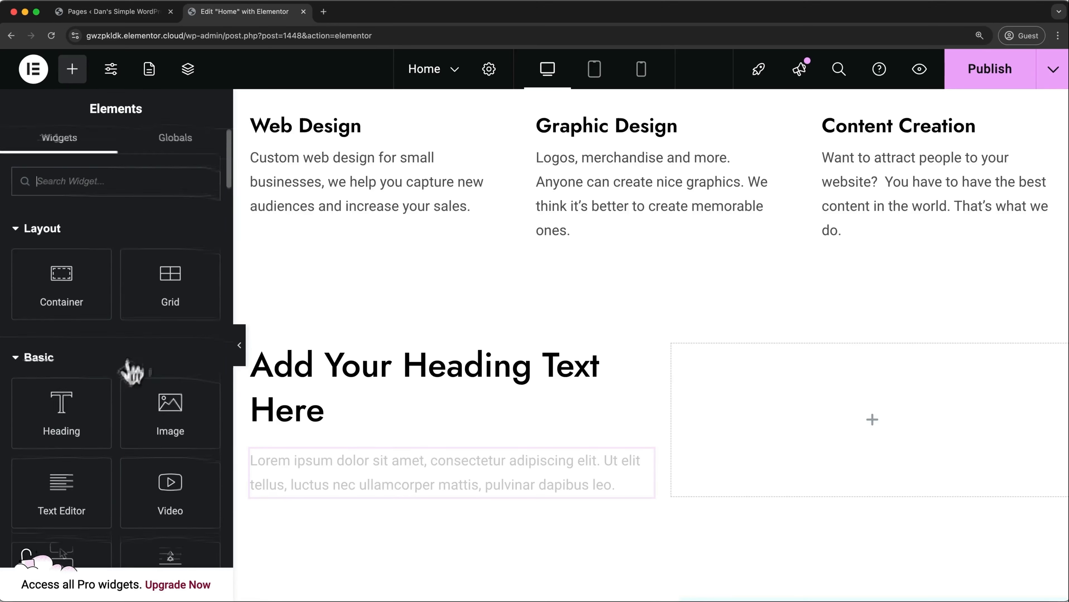
scroll(130, 364, "down", 3)
left_click_drag(85, 443, 363, 492)
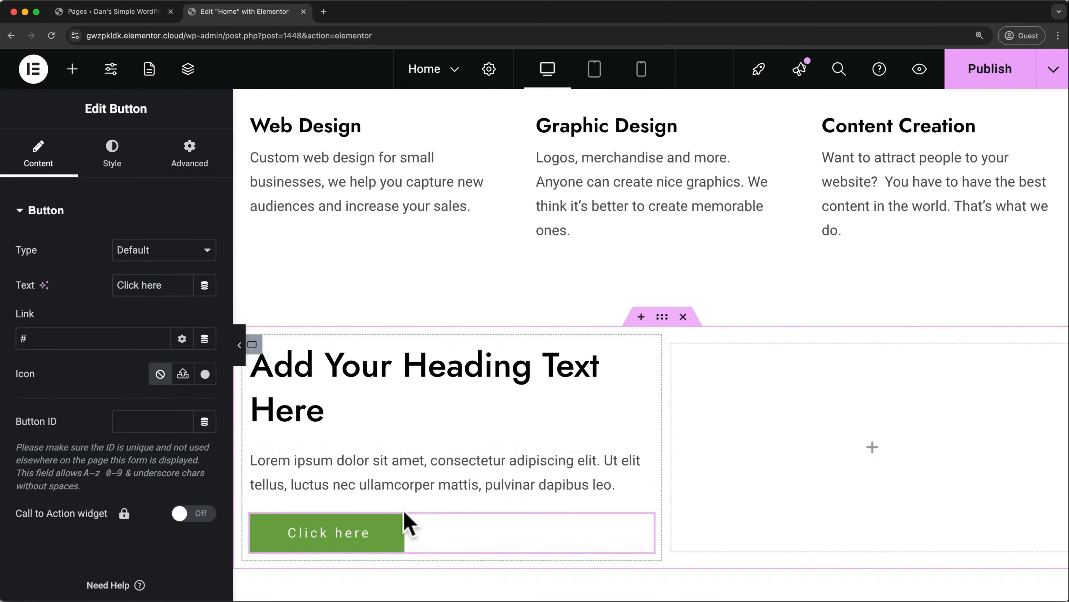
left_click_drag(389, 545, 410, 552)
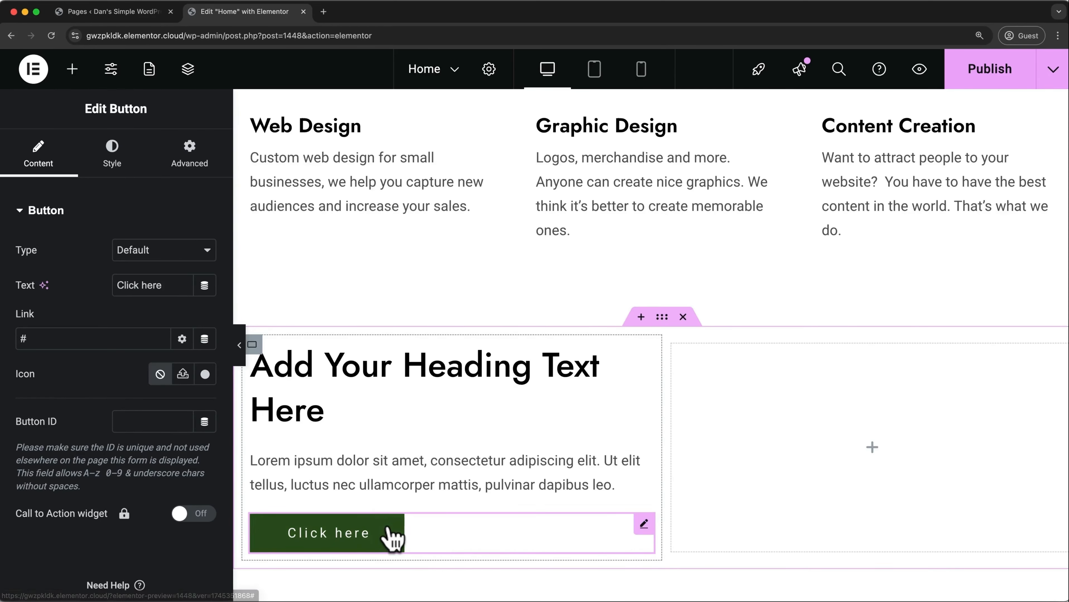
- Delete the button and the text editor widget from the first column
right_click(392, 540)
left_click(405, 579)
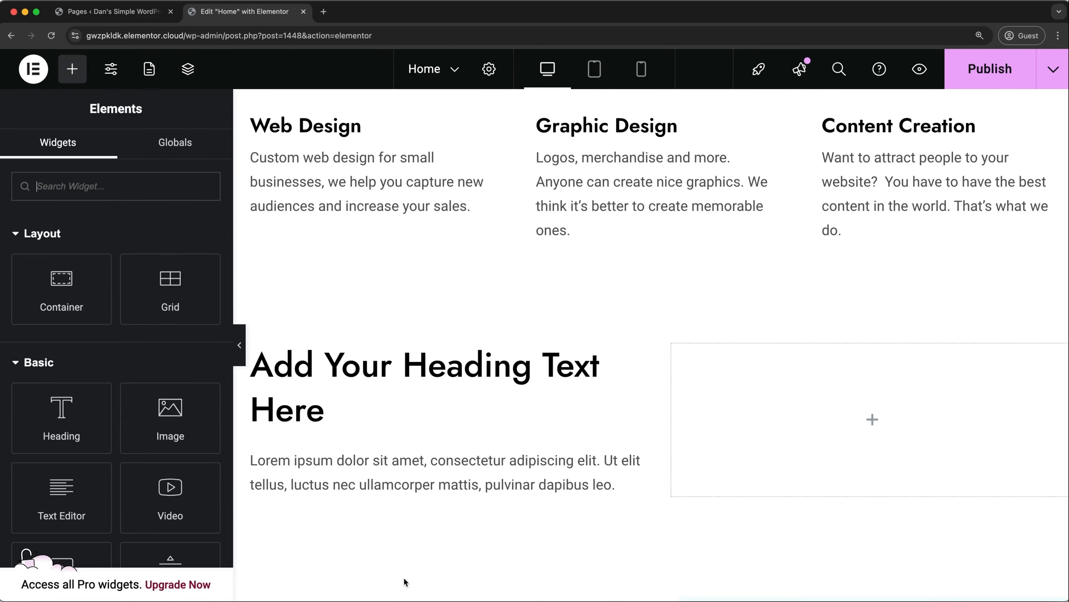
right_click(411, 484)
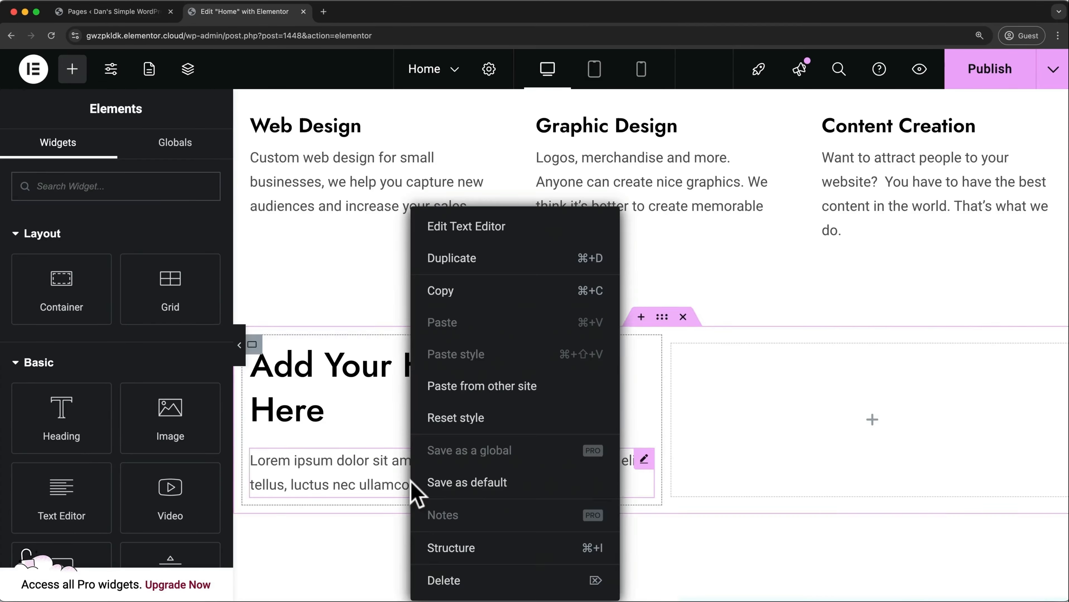
left_click(429, 580)
- Show the new heading in the page Structure and delete it from there
left_click(497, 379)
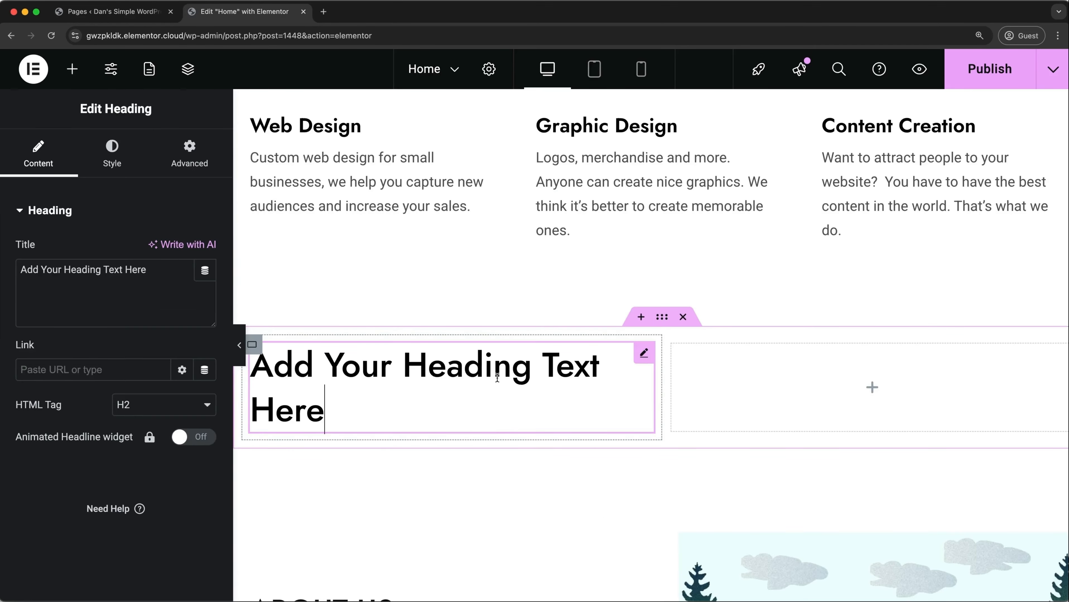
right_click(496, 379)
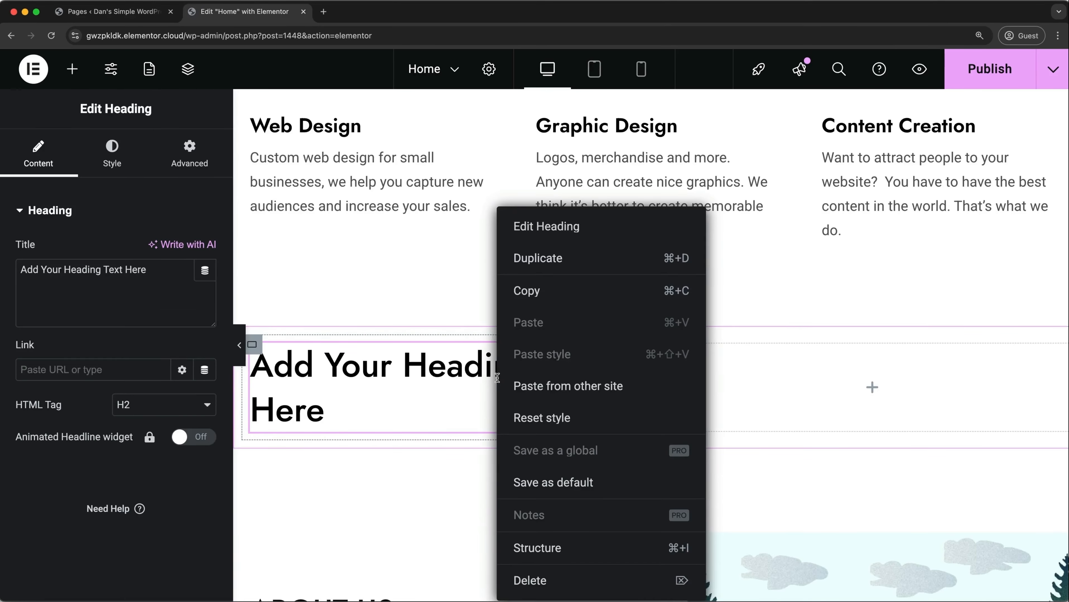
left_click(519, 549)
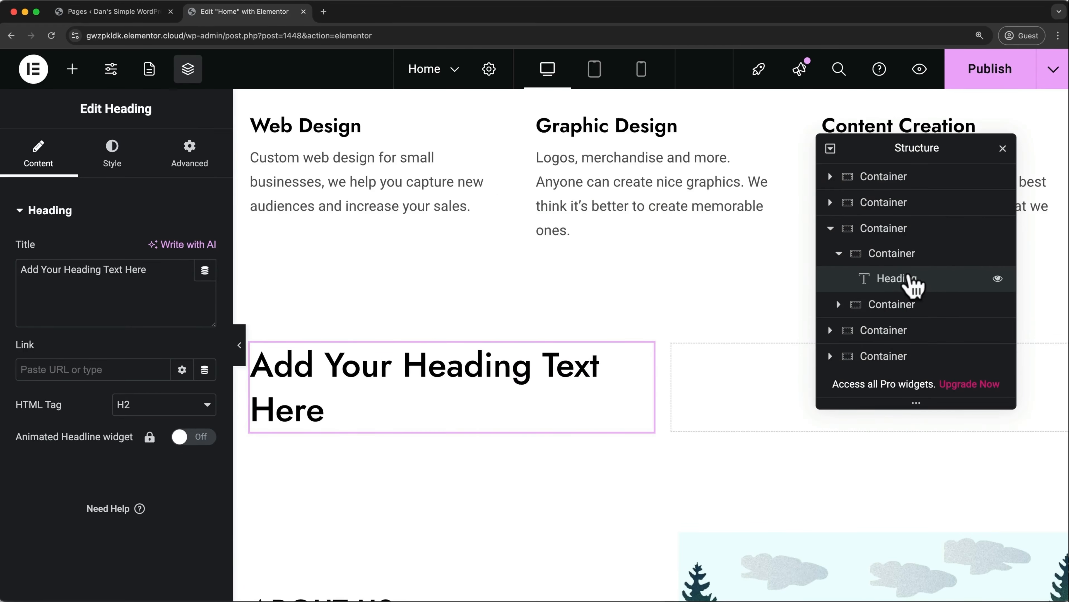
right_click(907, 281)
left_click(896, 580)
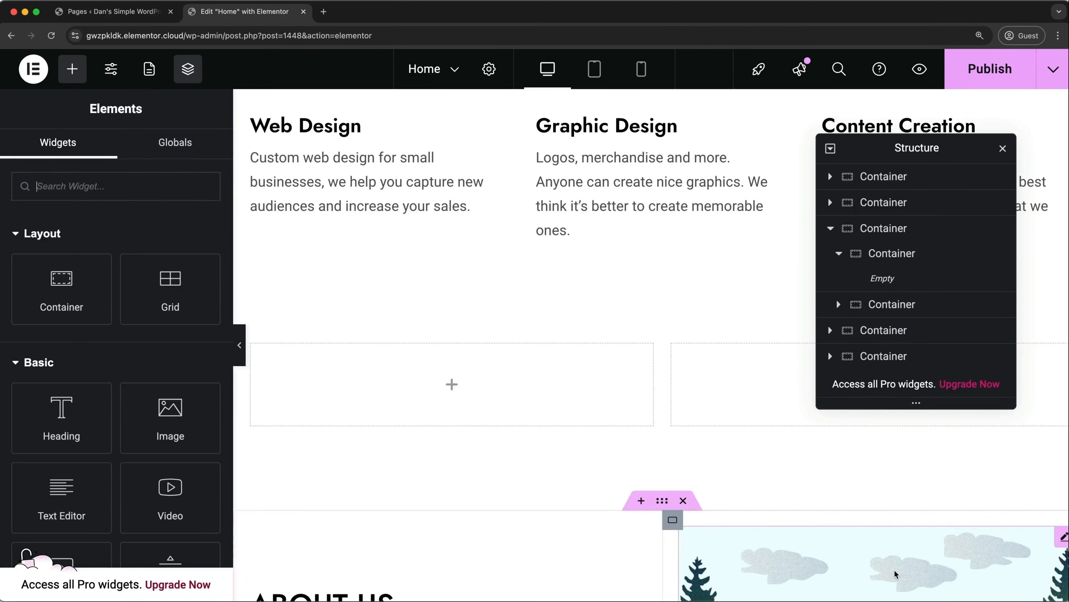
- Delete the empty first column container, and remove the whole container above the ABOUT US section
left_click(890, 267)
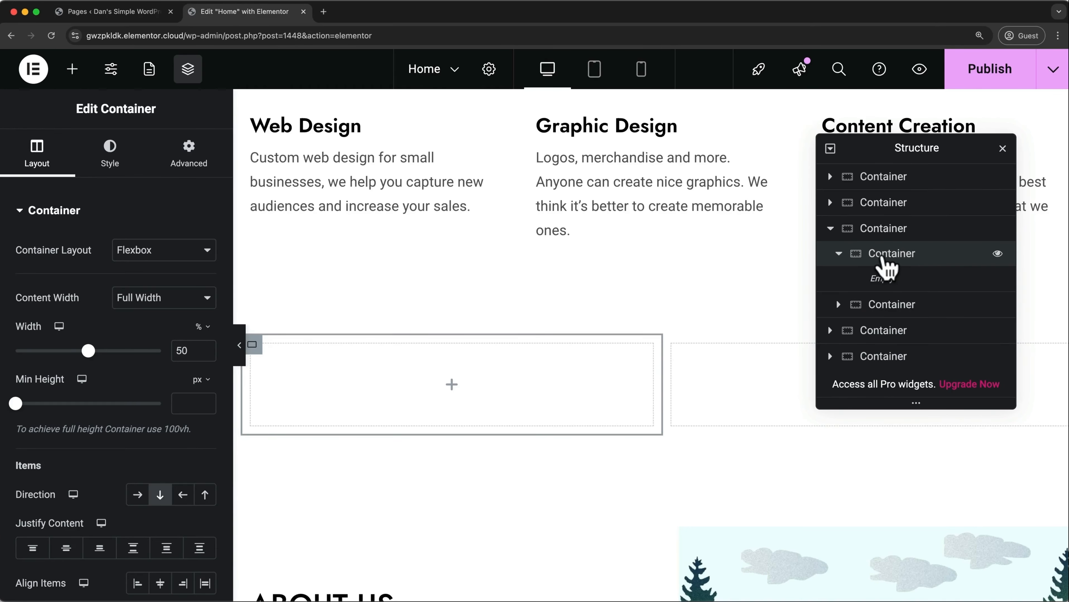
right_click(882, 257)
left_click(877, 583)
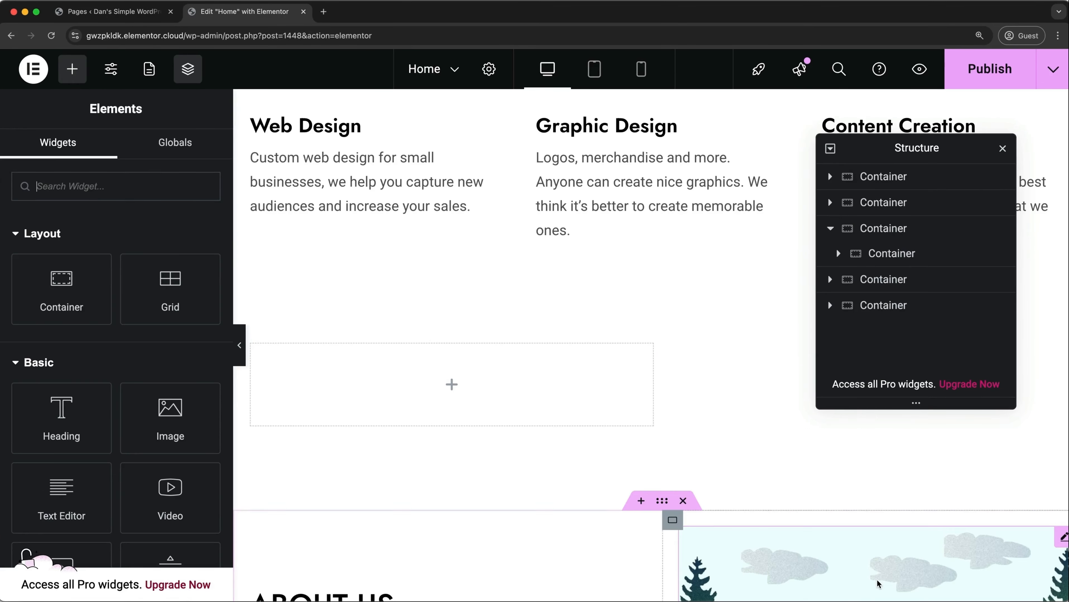
mouse_move(691, 335)
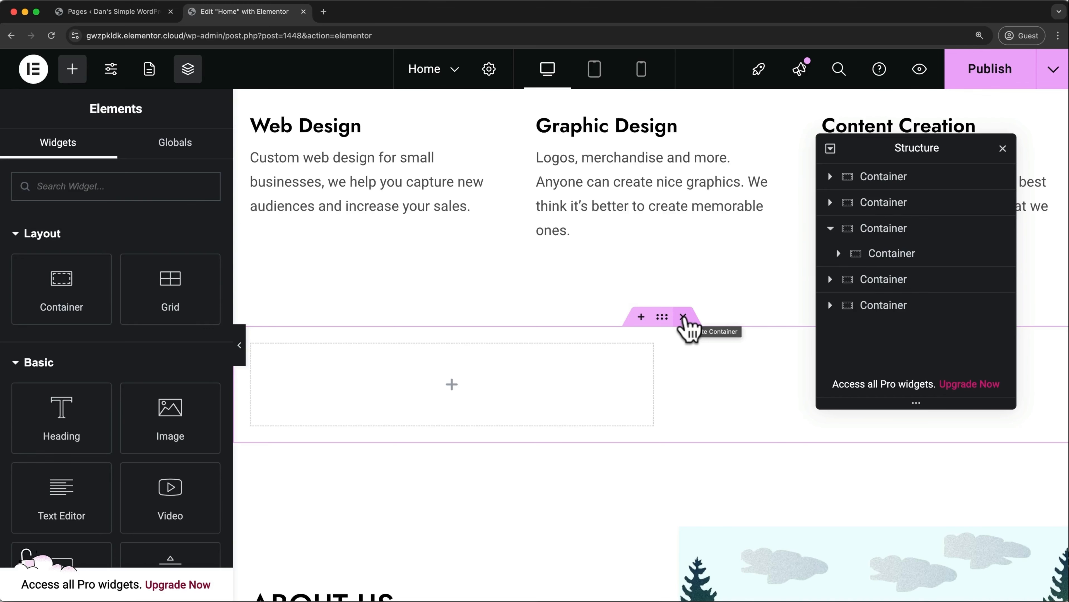
left_click(683, 317)
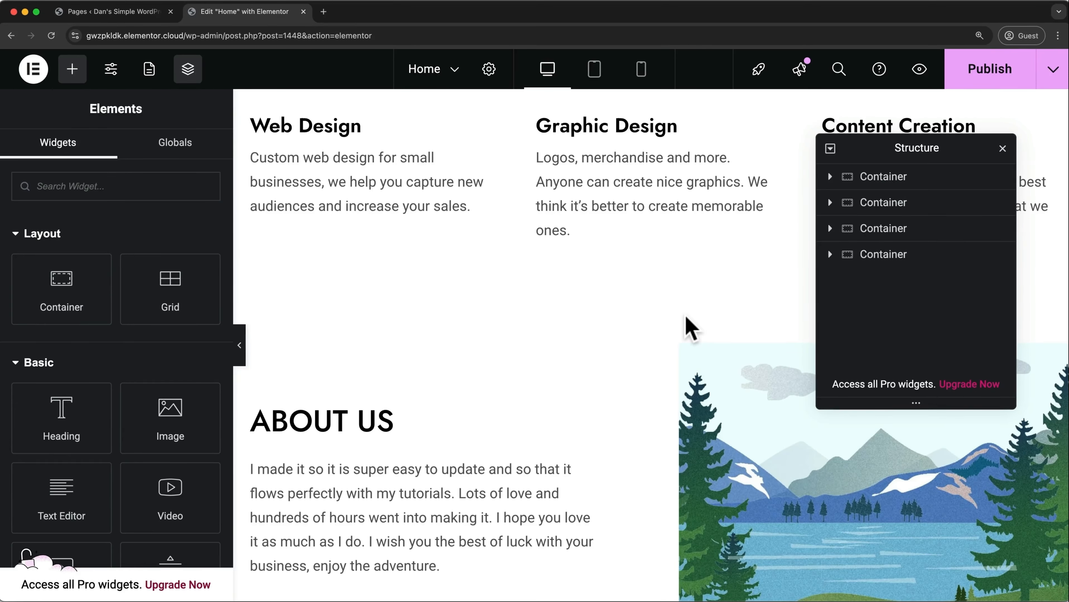
- Close the Structure panel, revert to the previous container removal in the History, and return to the latest action
key("super+i")
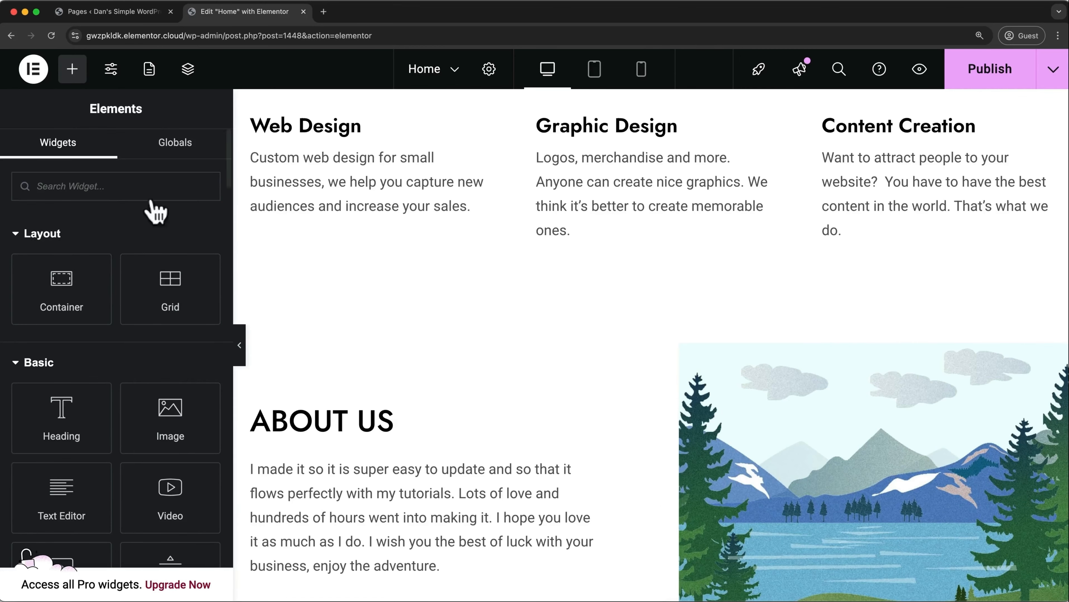
left_click(35, 71)
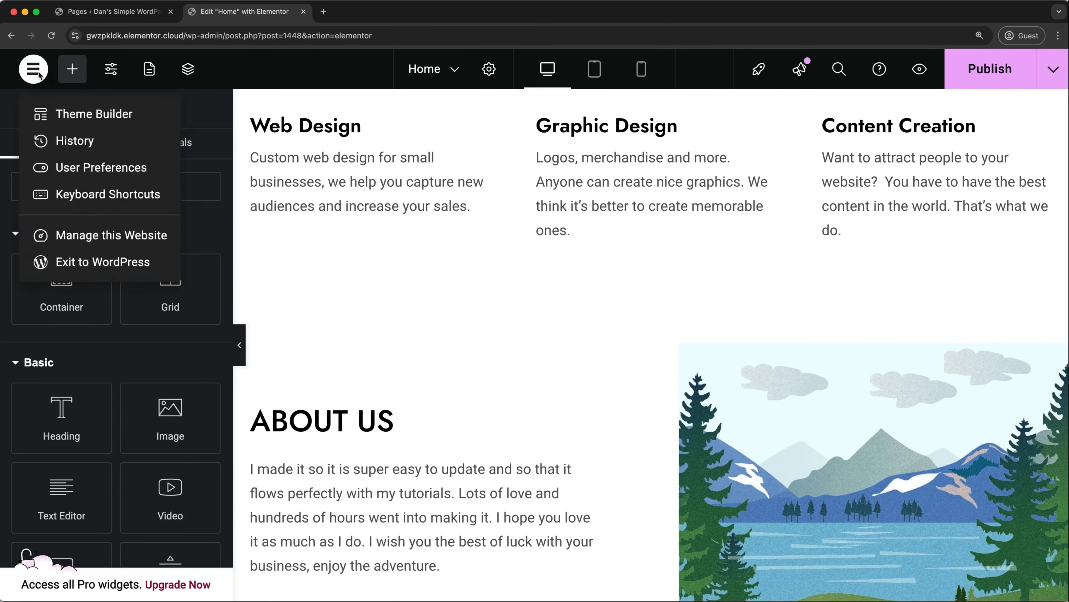
left_click(75, 142)
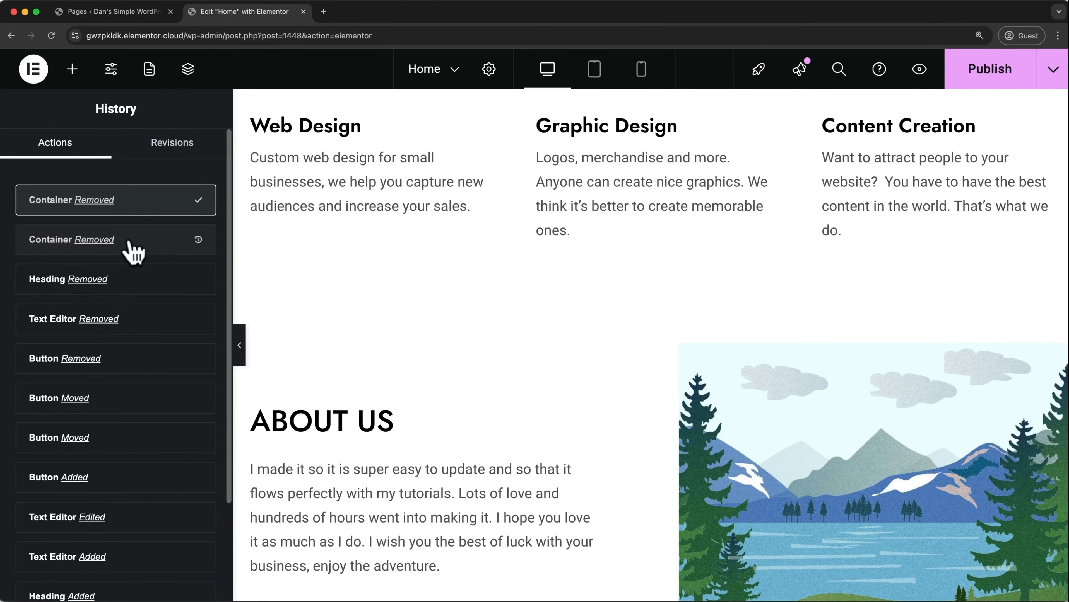
left_click(134, 252)
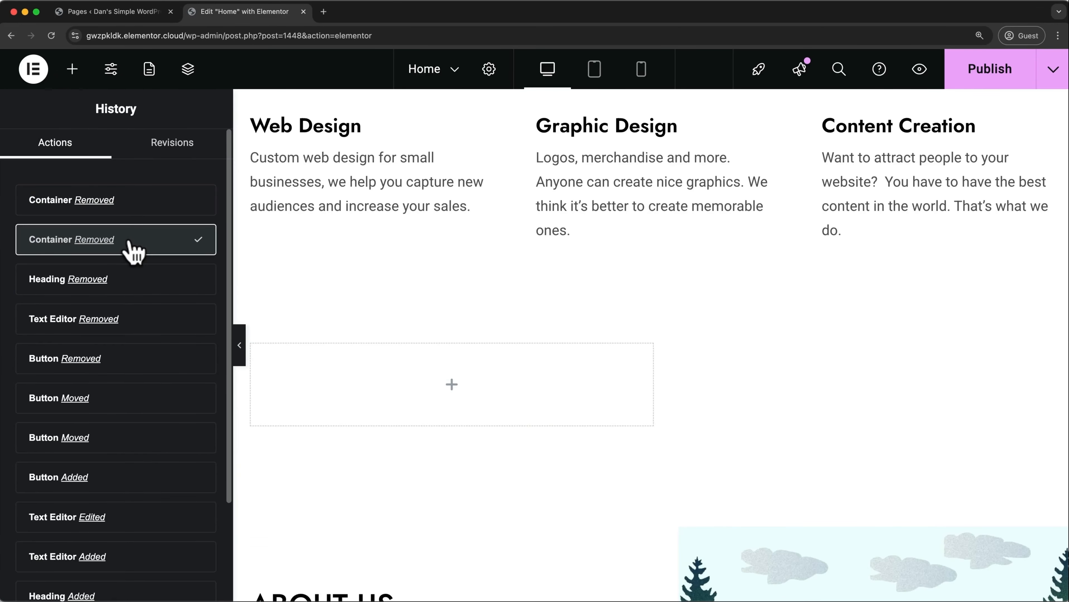
left_click(138, 216)
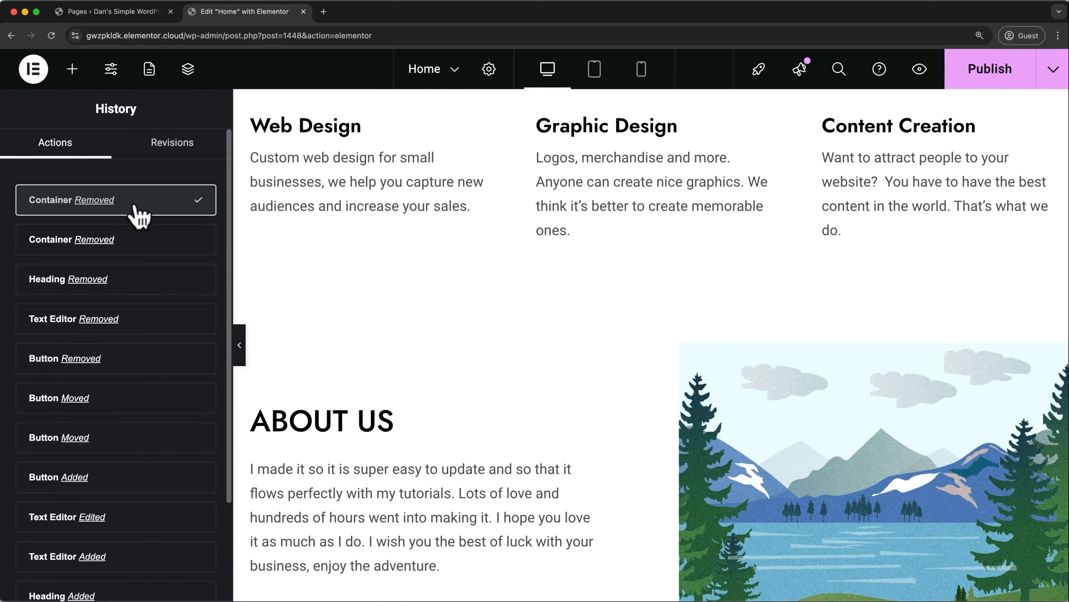
- Preview the home page with the editing panel collapsed and in a separate tab, and return to the full editor
left_click(239, 346)
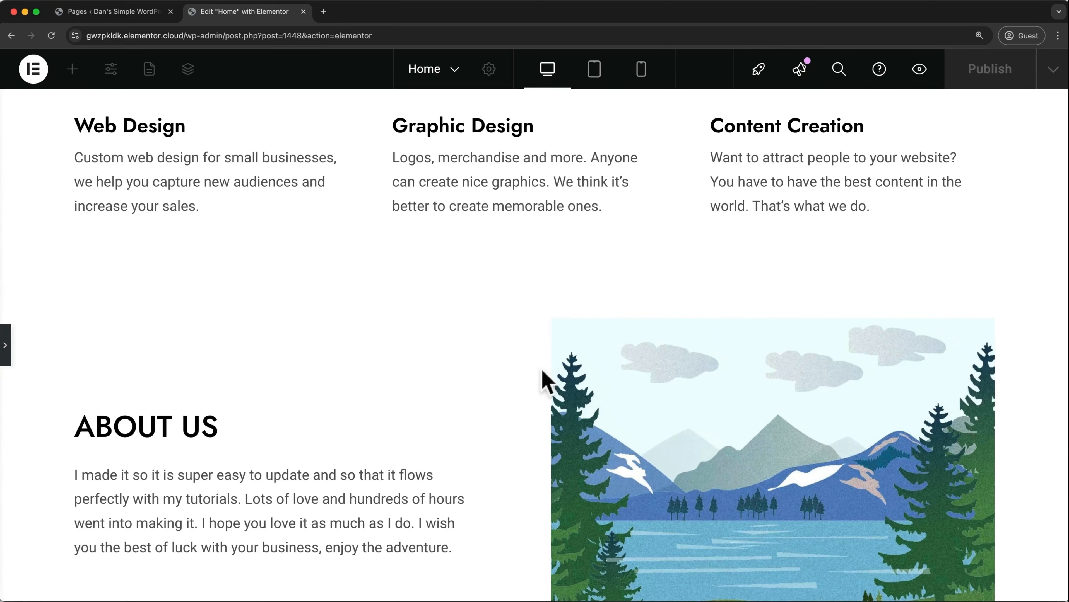
left_click(919, 70)
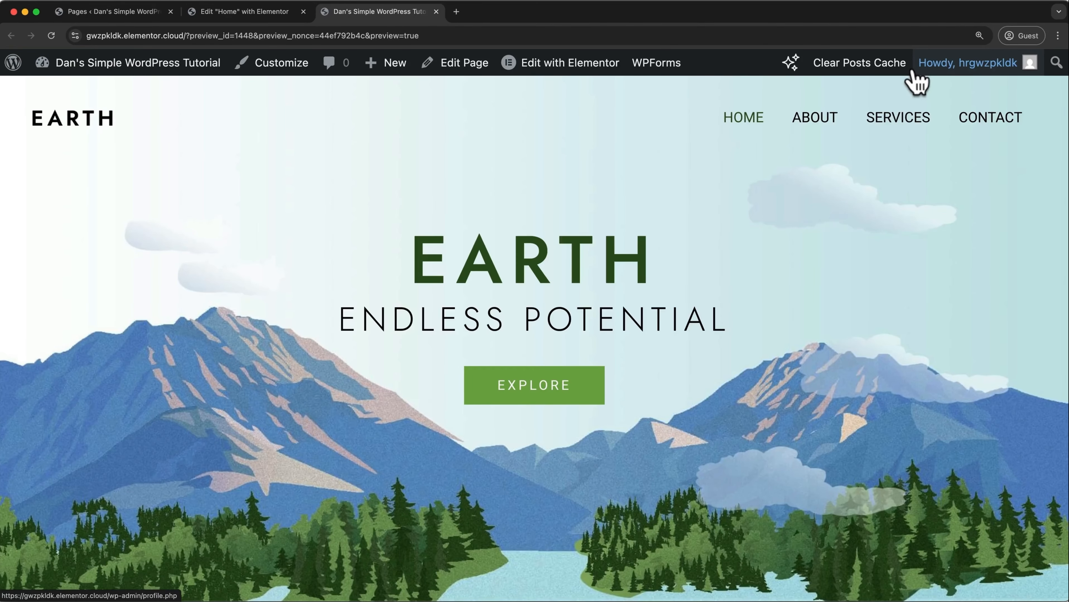
left_click(436, 11)
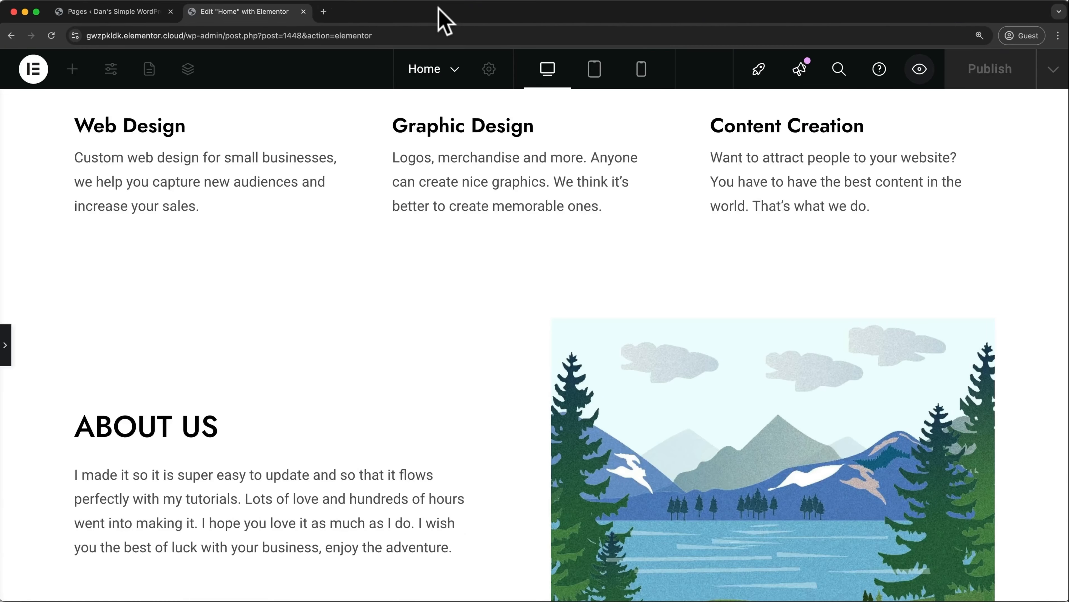
left_click(7, 343)
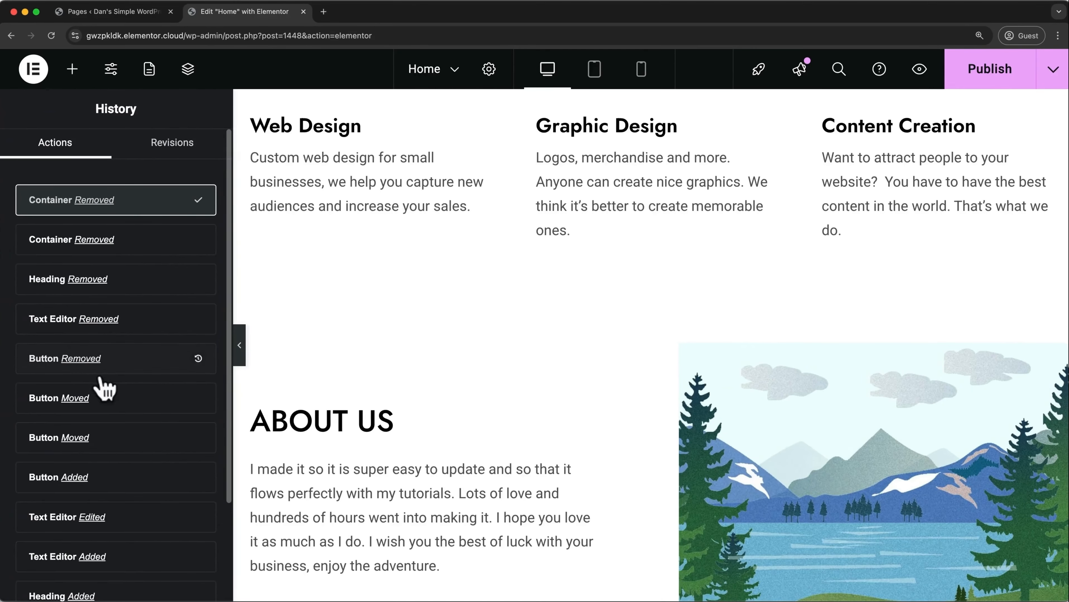
- Open the live home page using the View Page publishing option
left_click(1056, 75)
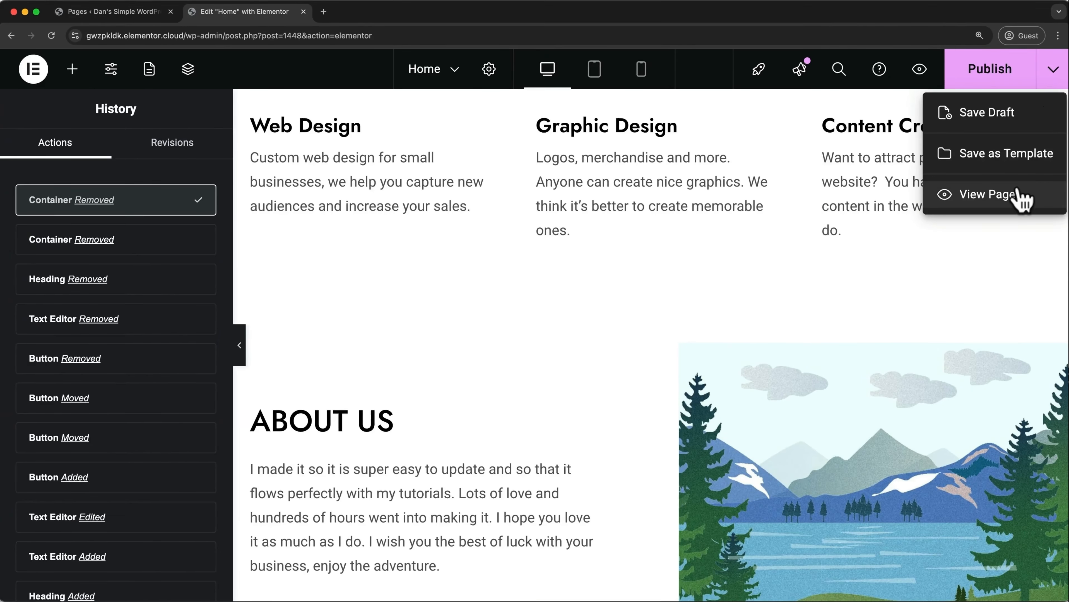
left_click(956, 198)
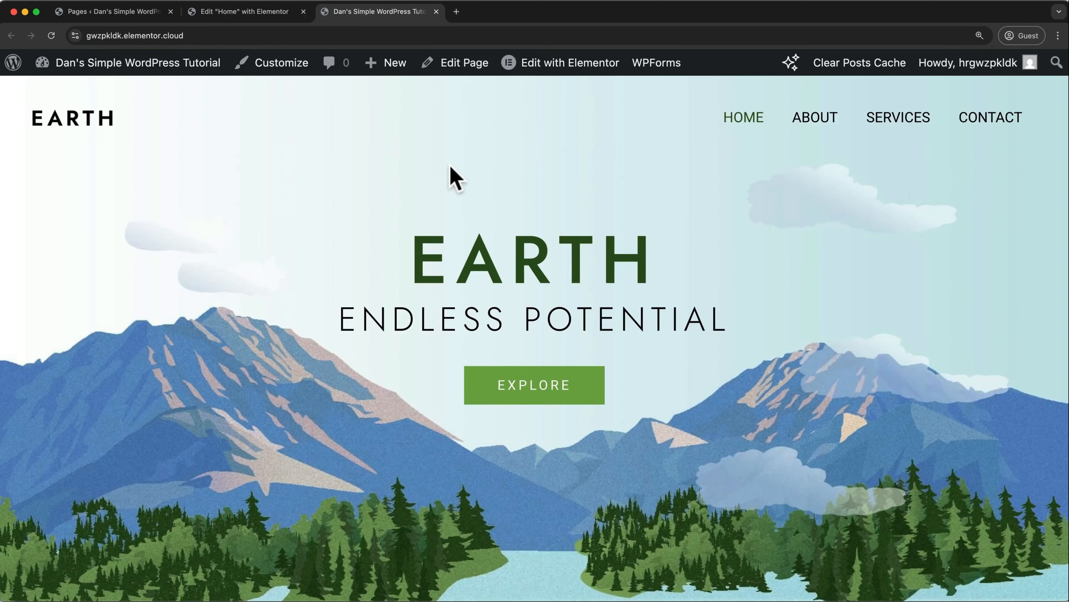
- Highlight the web address of the live home page, and close its browser tab to return to the Elementor editor
left_click(223, 37)
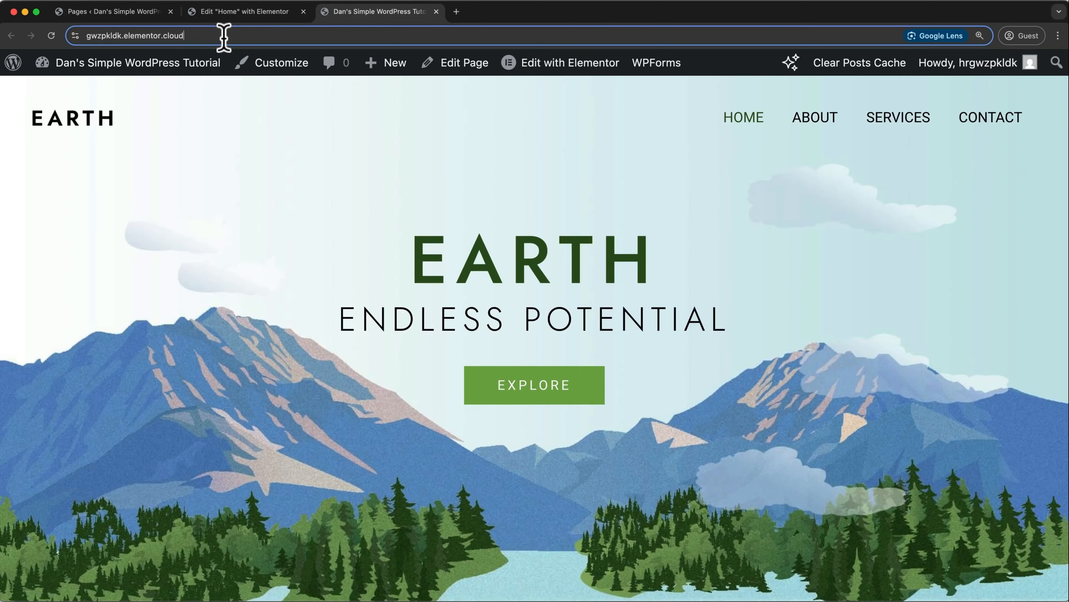
left_click_drag(223, 36, 89, 36)
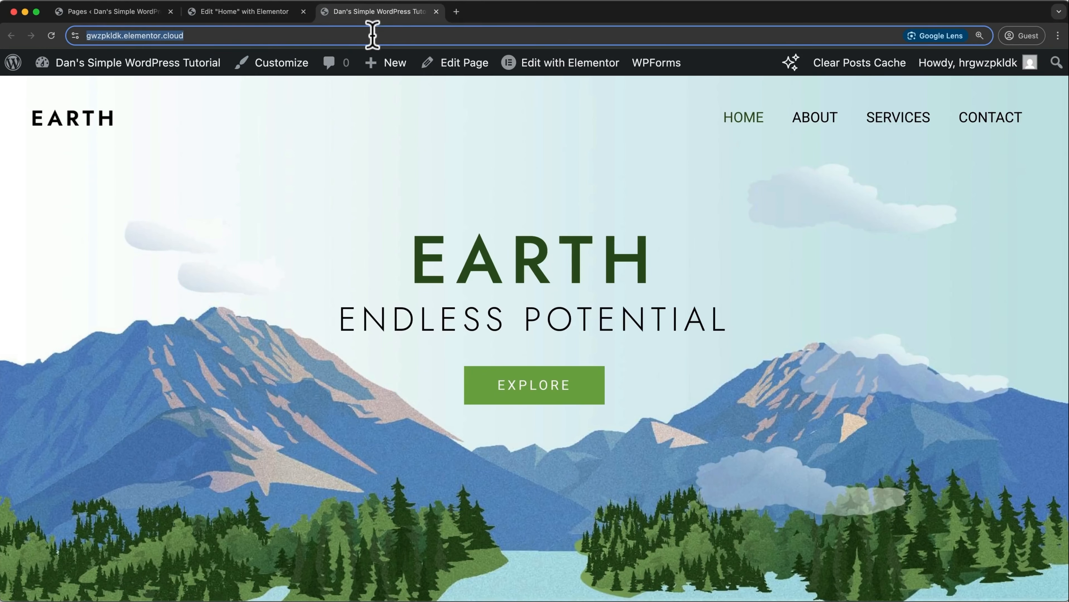
left_click(436, 11)
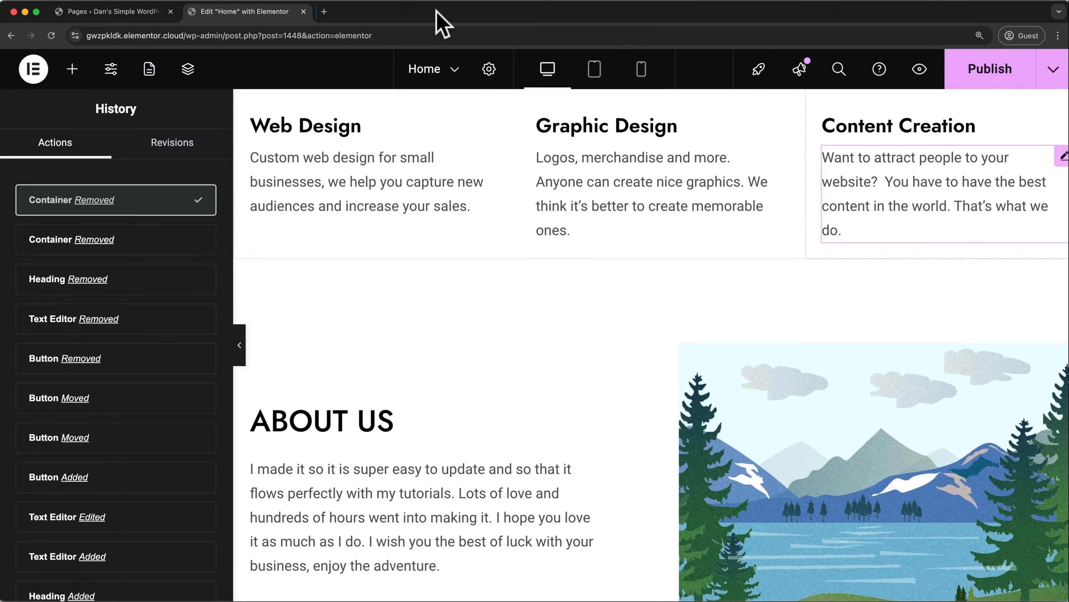
- Change the title of the hero section's main heading to "WordPress"
scroll(460, 266, "up", 1)
scroll(460, 266, "up", 10)
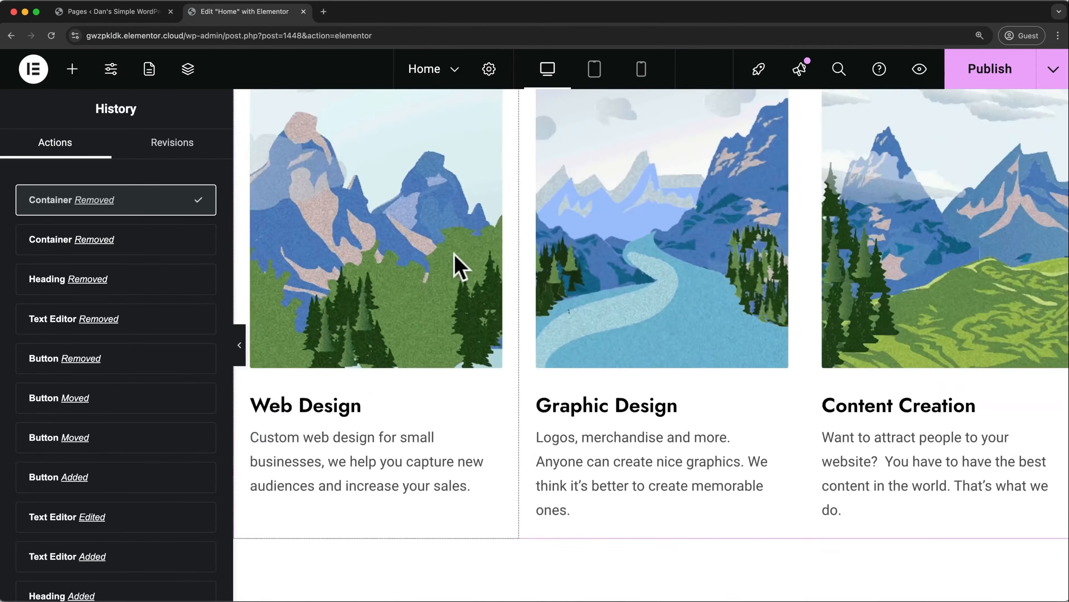
scroll(460, 266, "up", 3)
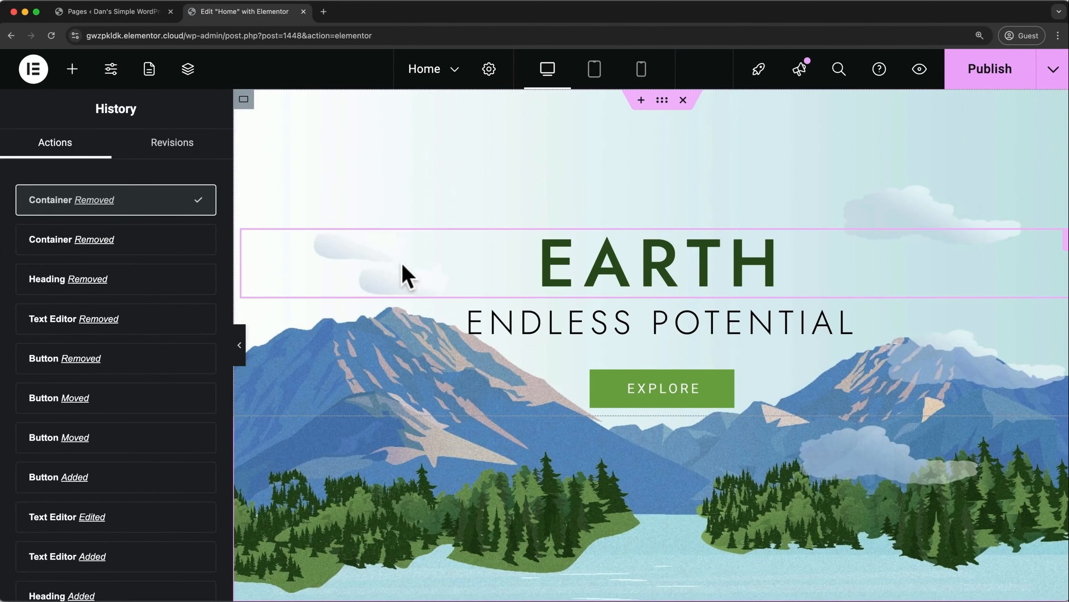
left_click(441, 266)
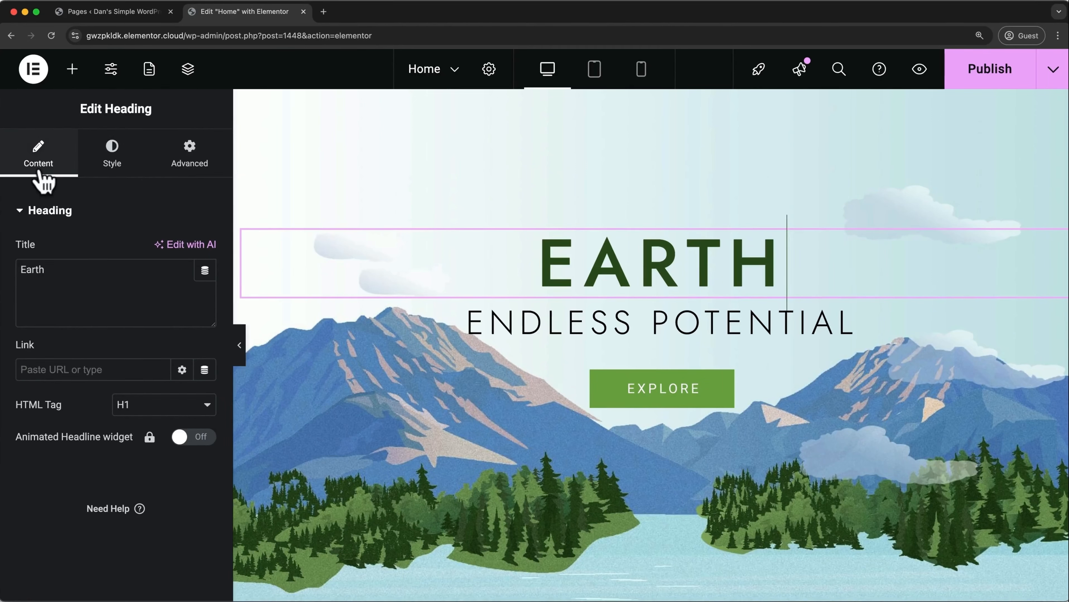
left_click(60, 270)
left_click_drag(60, 270, 6, 268)
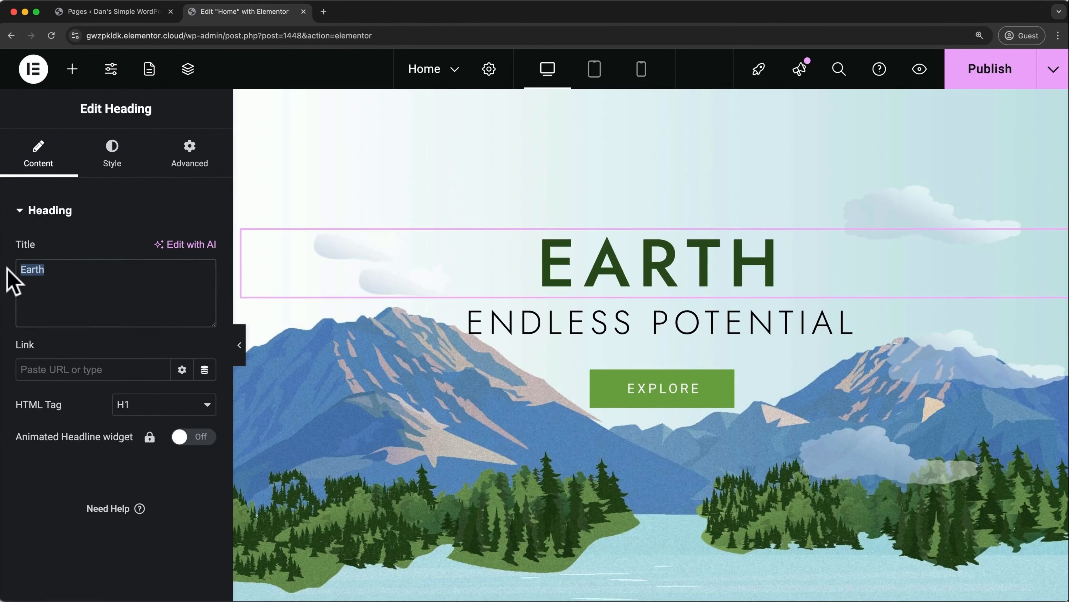
type("WordPress")
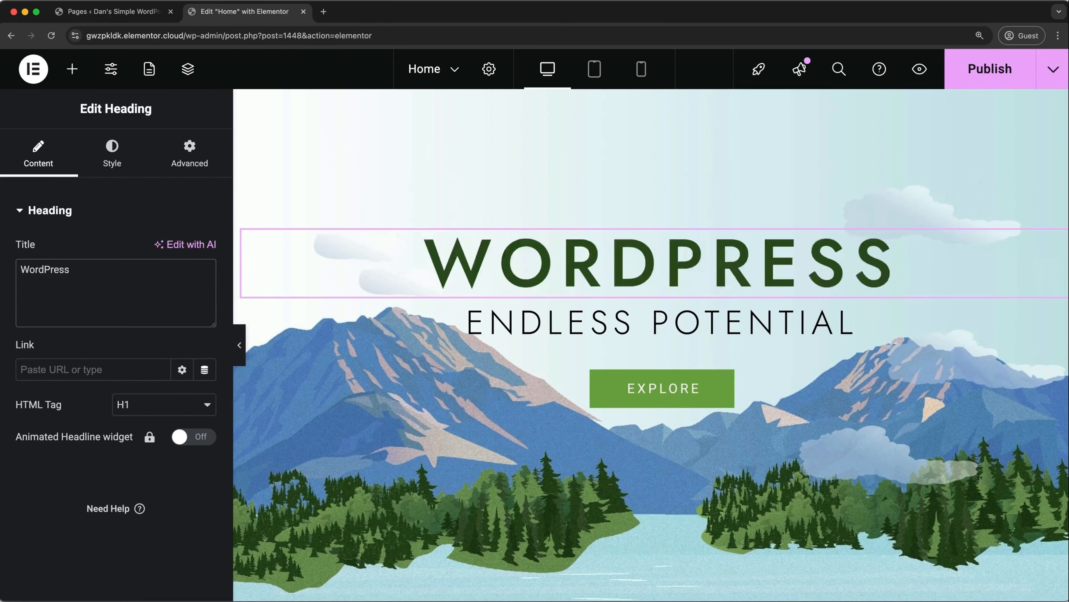
- Delete the hero heading's text directly on the page canvas, and undo the deletion
double_click(520, 266)
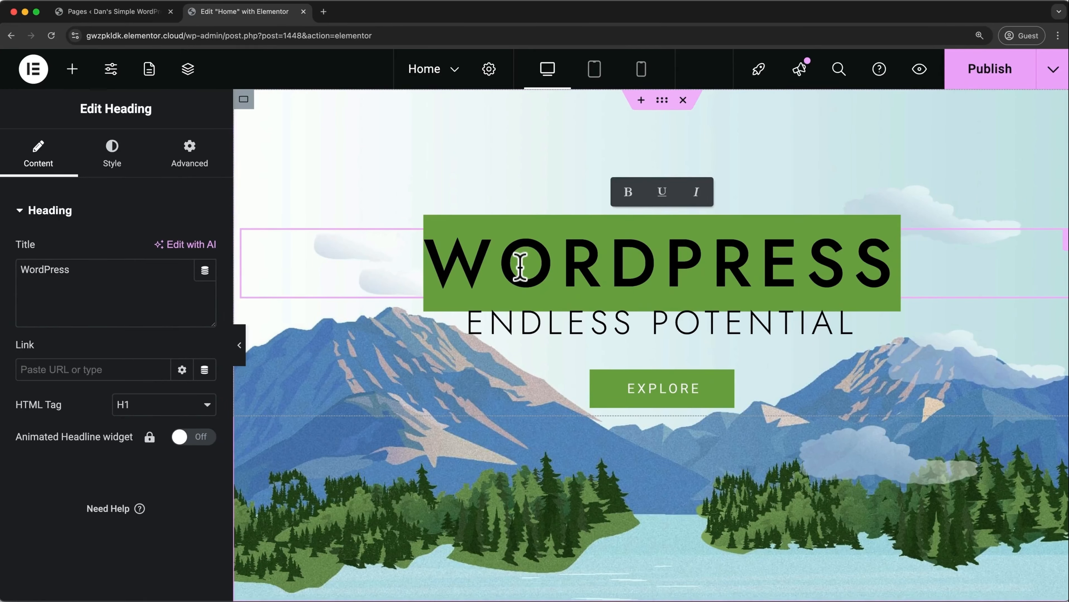
key("BackSpace")
key("super+z")
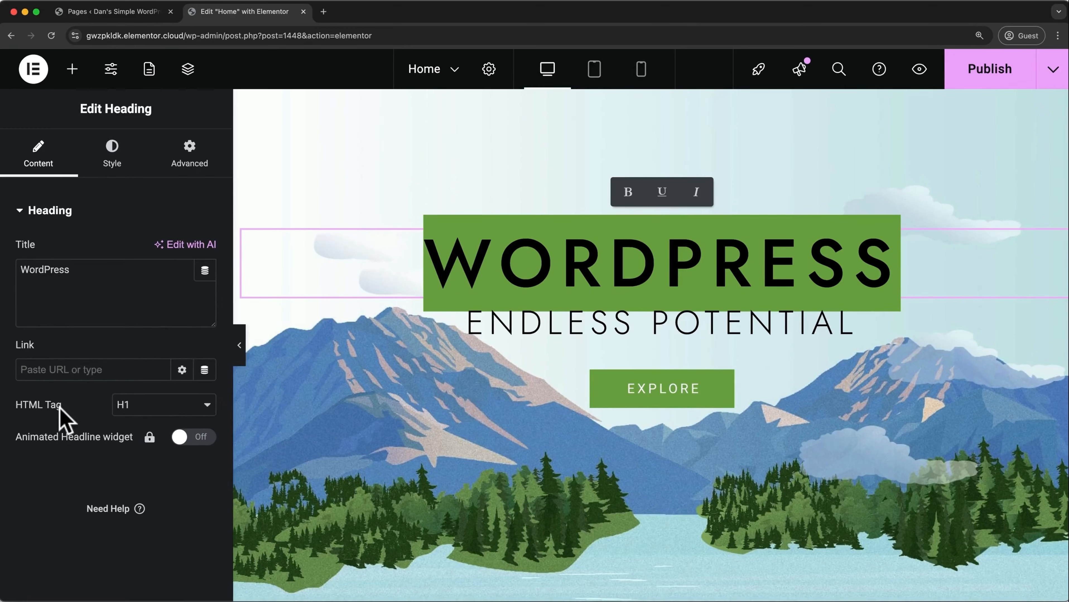
- Try left, right and justified alignment on the hero heading, and return it to centered
left_click(116, 156)
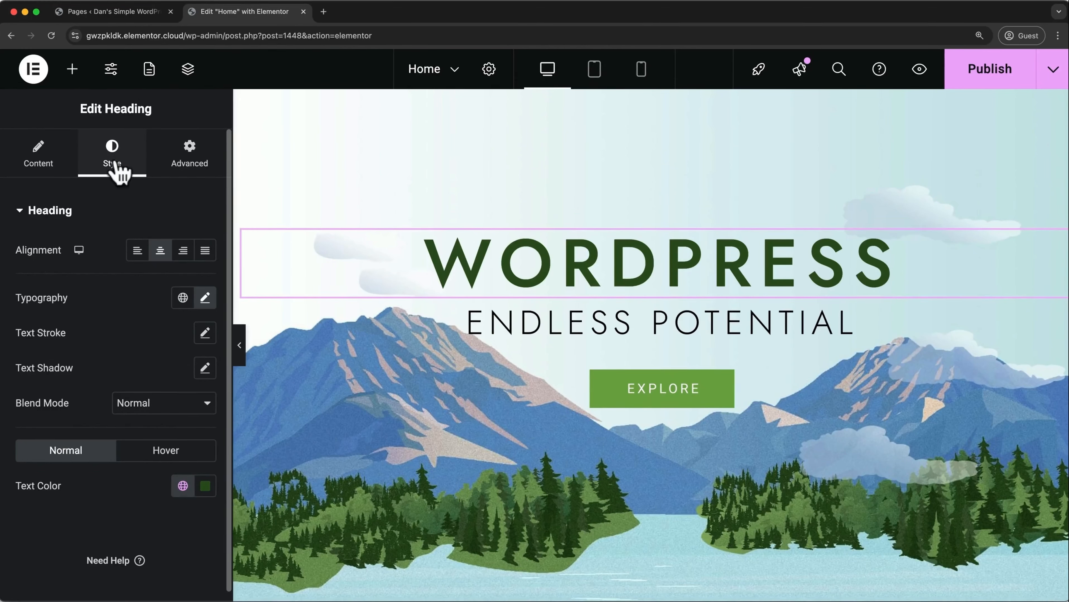
left_click(137, 250)
left_click(183, 252)
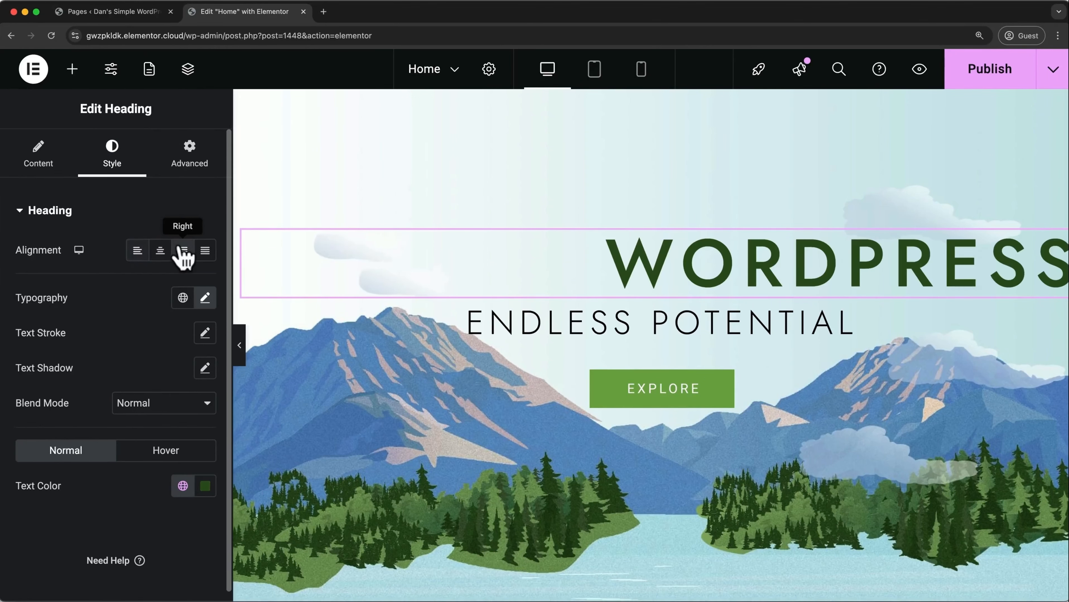
left_click(205, 252)
left_click(160, 252)
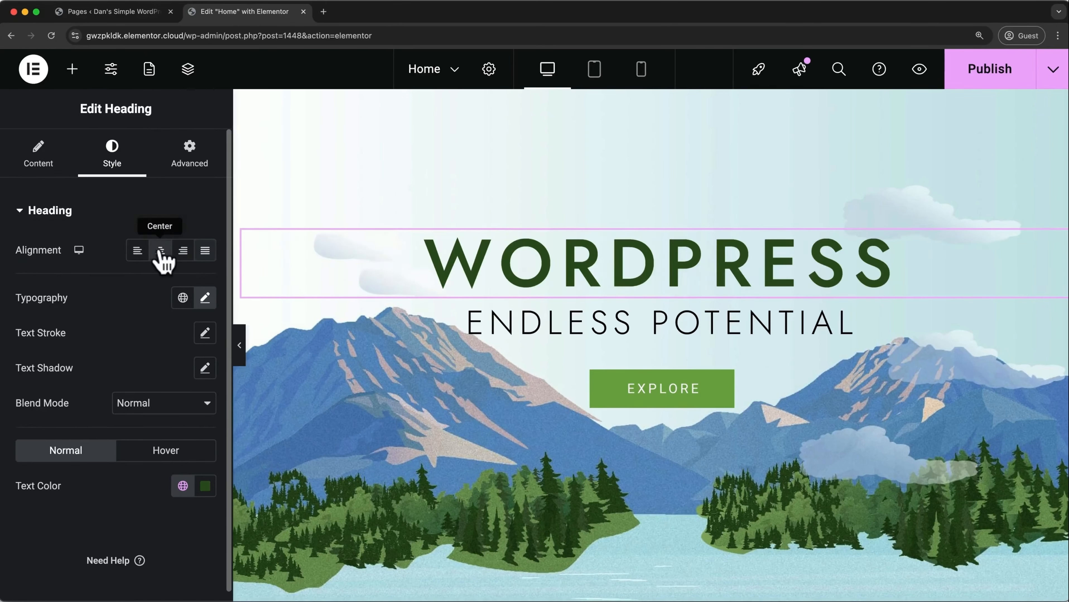
- Set the hero heading's typography to size 90 px and weight 600 (Semi Bold), dismissing the Global Fonts tip
left_click(205, 298)
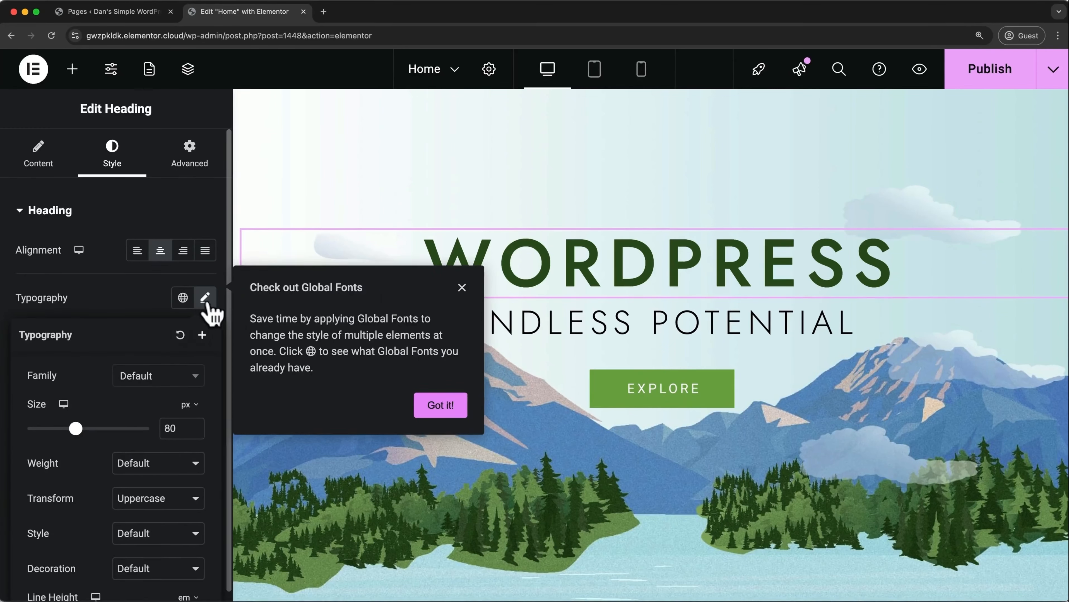
left_click(441, 406)
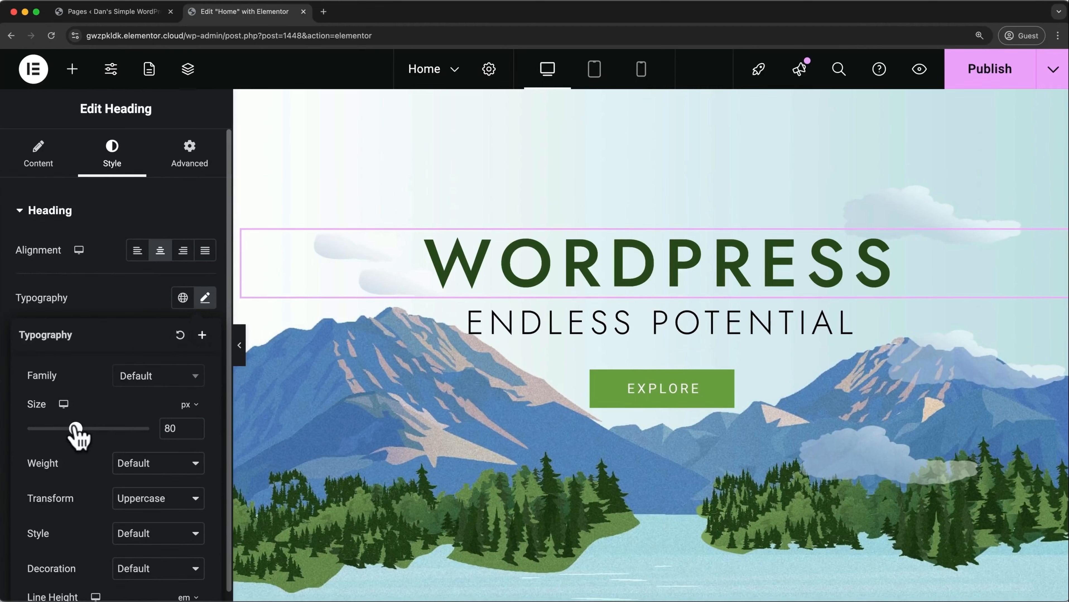
left_click_drag(76, 431, 87, 431)
left_click(171, 463)
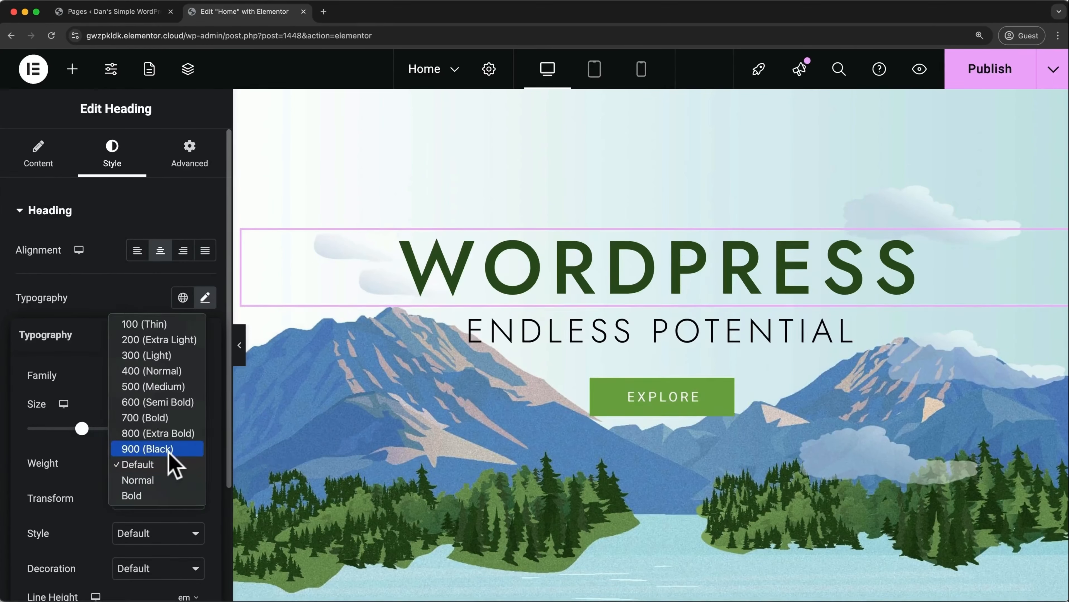
left_click(183, 408)
scroll(185, 418, "down", 2)
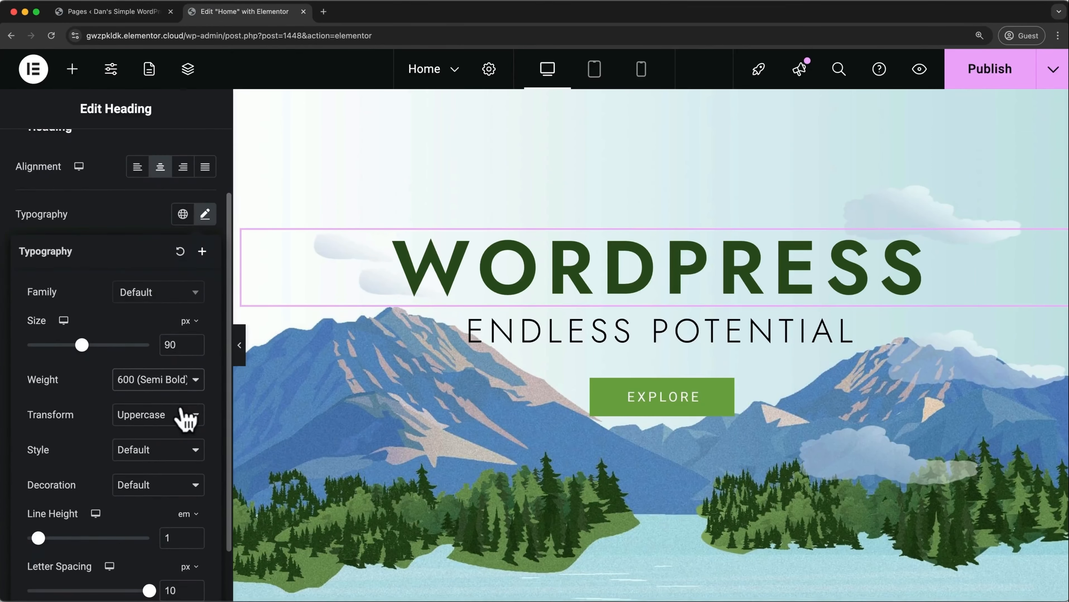
- Keep the heading's transform as Uppercase, try the Italic style, and set the style to Normal
left_click(151, 422)
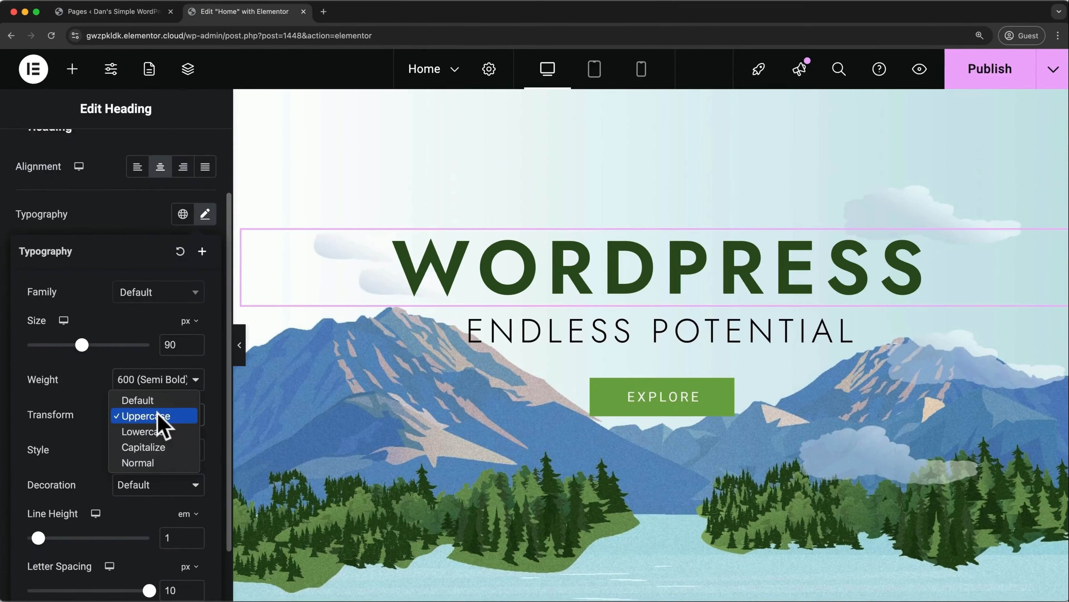
left_click(158, 413)
left_click(148, 452)
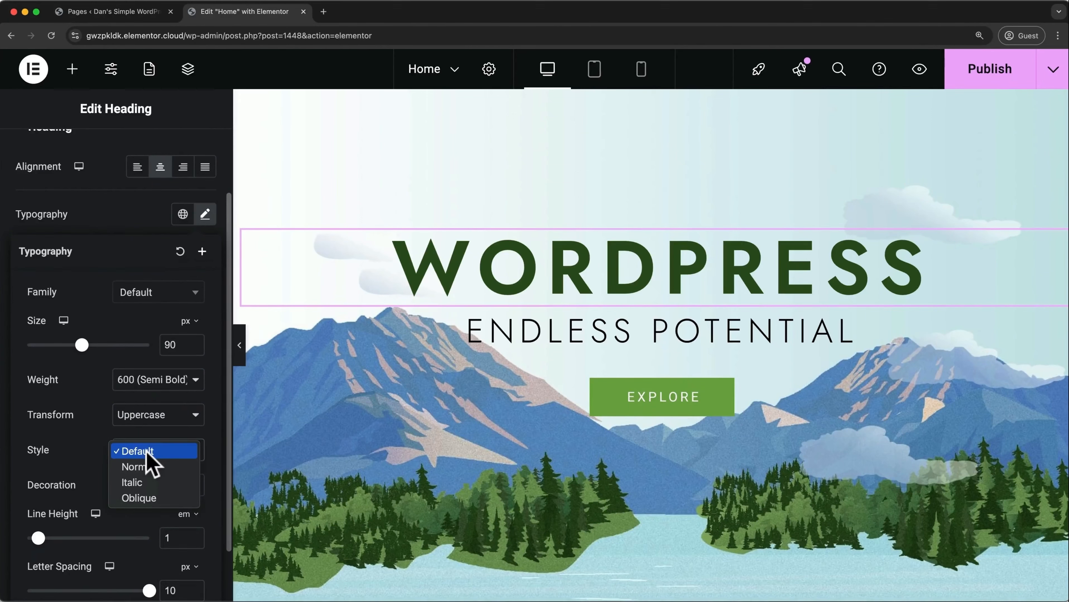
left_click(141, 483)
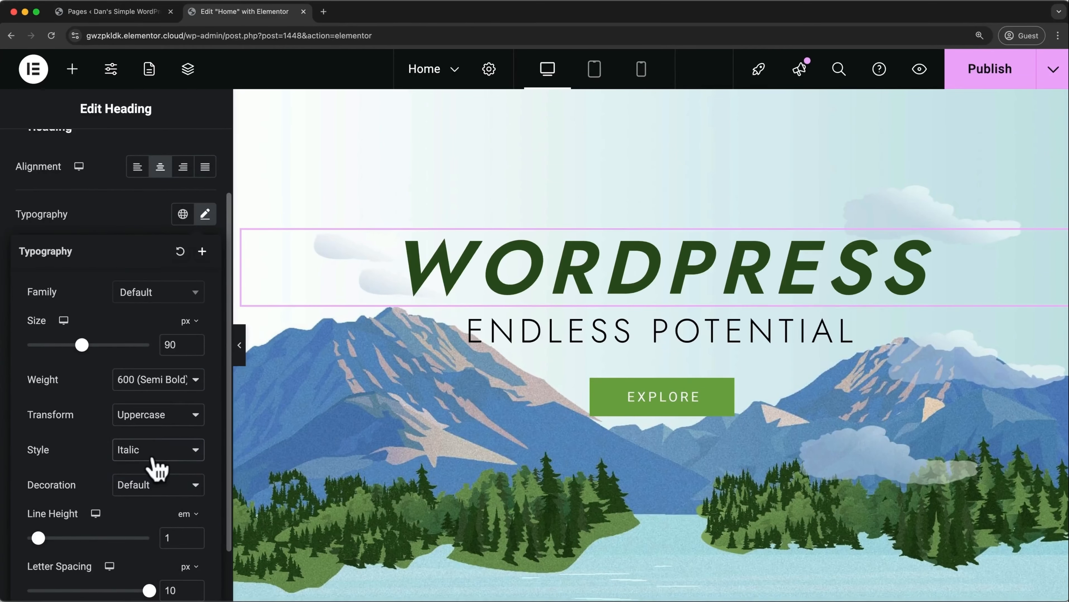
left_click(154, 456)
left_click(147, 437)
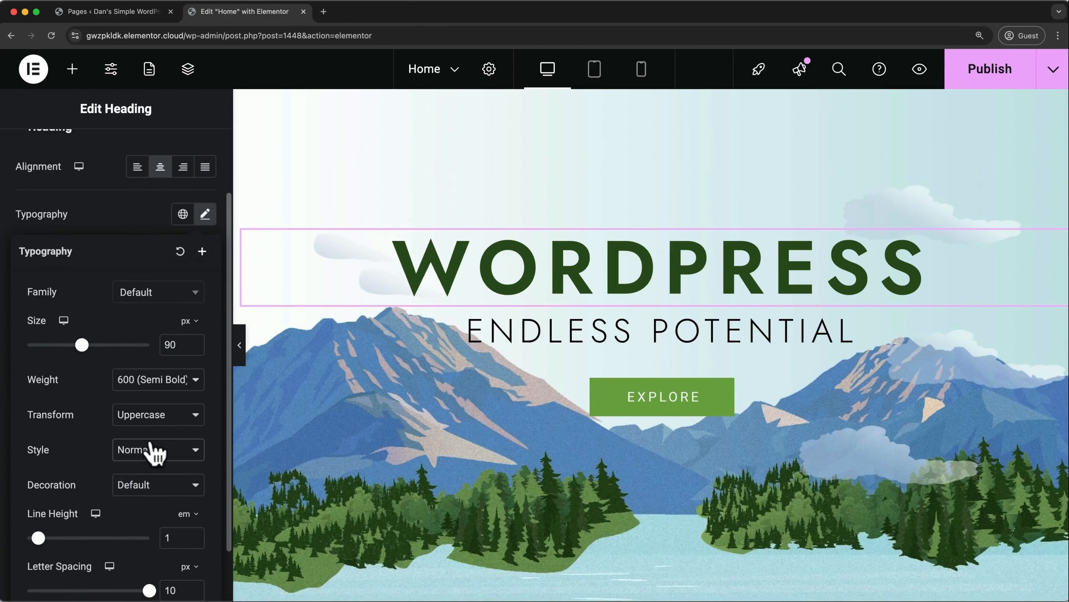
- Try an Underline decoration on the hero heading, and set the decoration back to Default
left_click(140, 496)
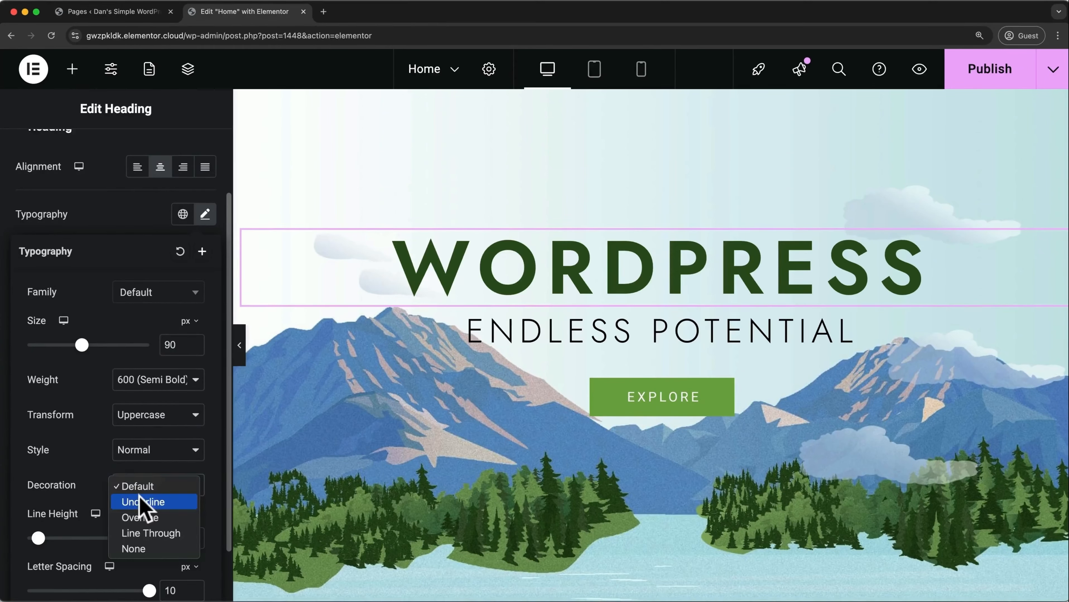
left_click(144, 503)
left_click(145, 489)
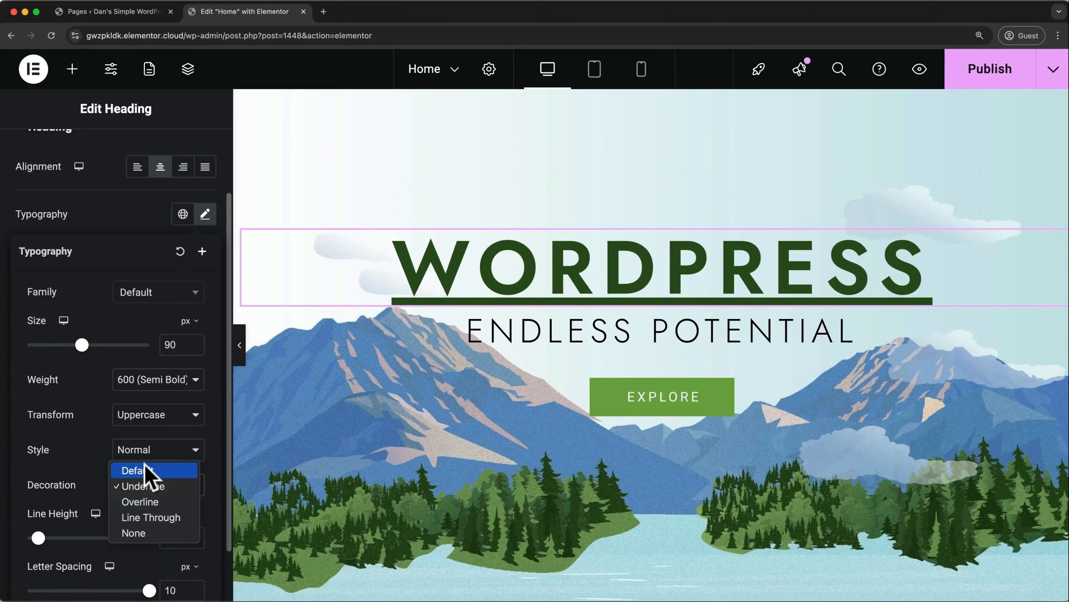
left_click(139, 471)
scroll(146, 475, "down", 3)
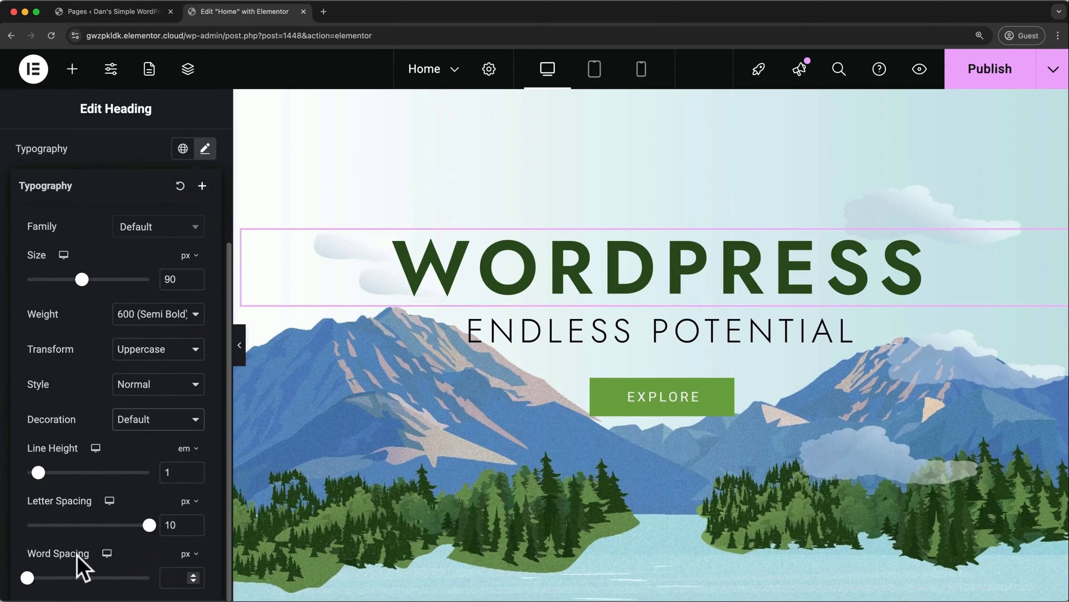
- Close the heading's typography settings and view its blend mode options without changing the mode
left_click(205, 149)
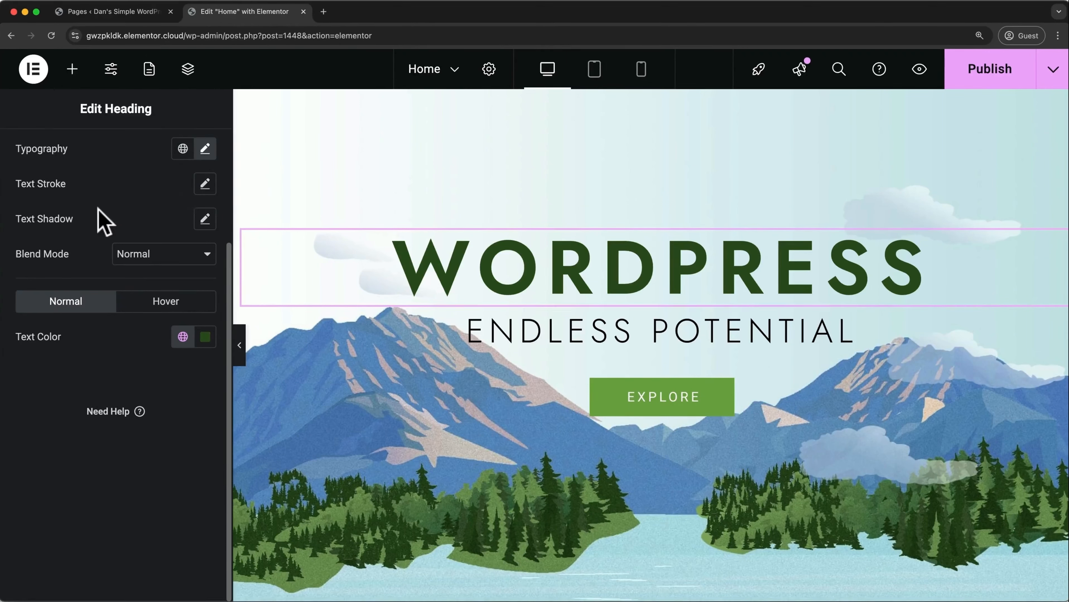
left_click(124, 247)
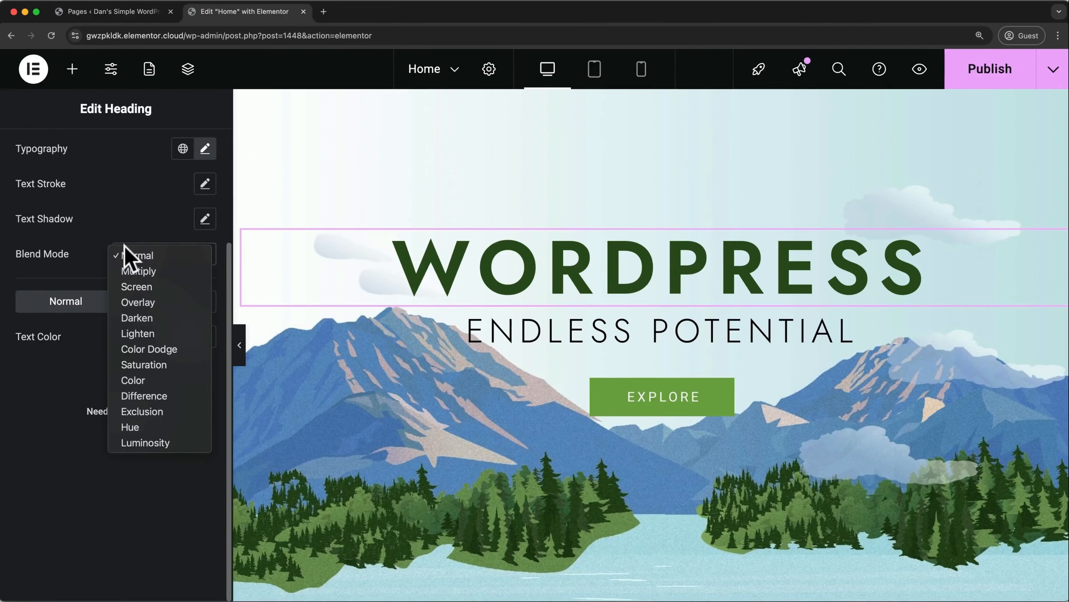
left_click(124, 229)
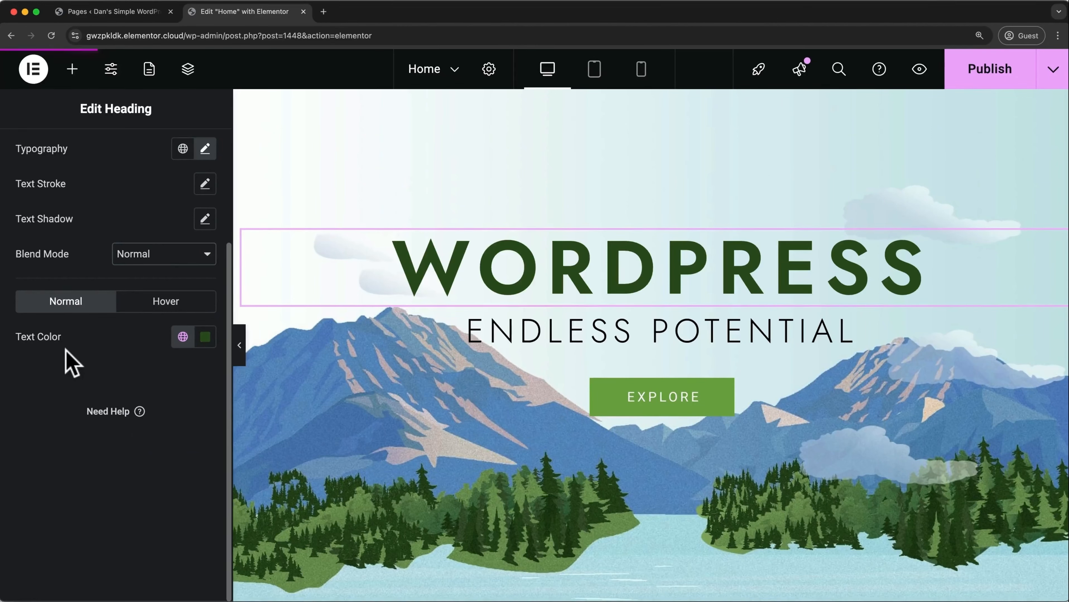
- Try a slightly lighter custom green as the heading's text color, and reapply the Theme Alternate Brand global color
left_click(205, 337)
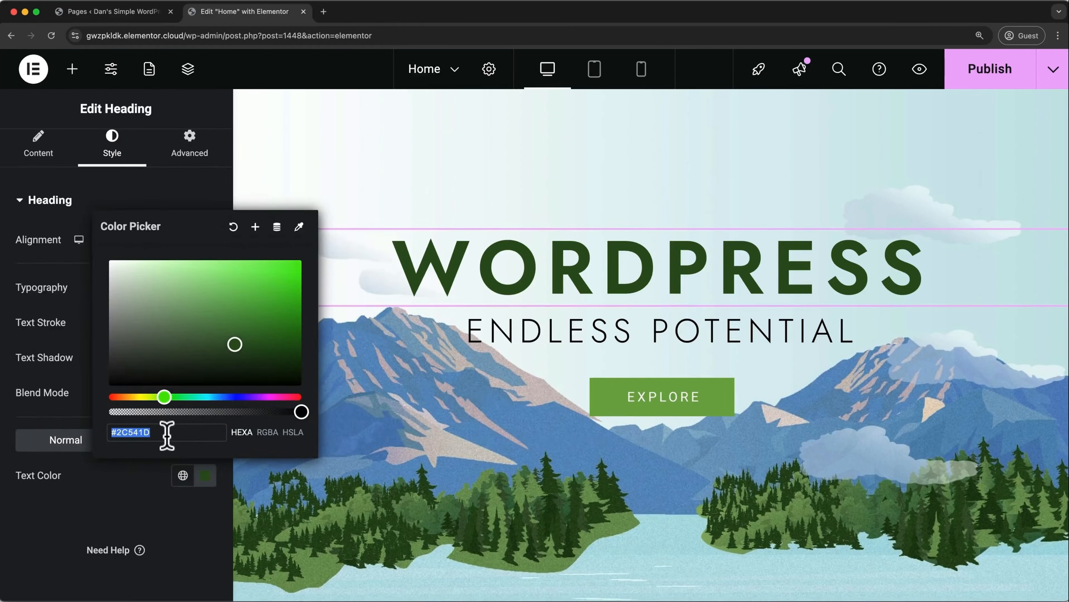
mouse_move(234, 350)
left_mouse_down()
mouse_move(200, 352)
mouse_move(267, 313)
mouse_move(223, 336)
left_mouse_up()
left_click(132, 473)
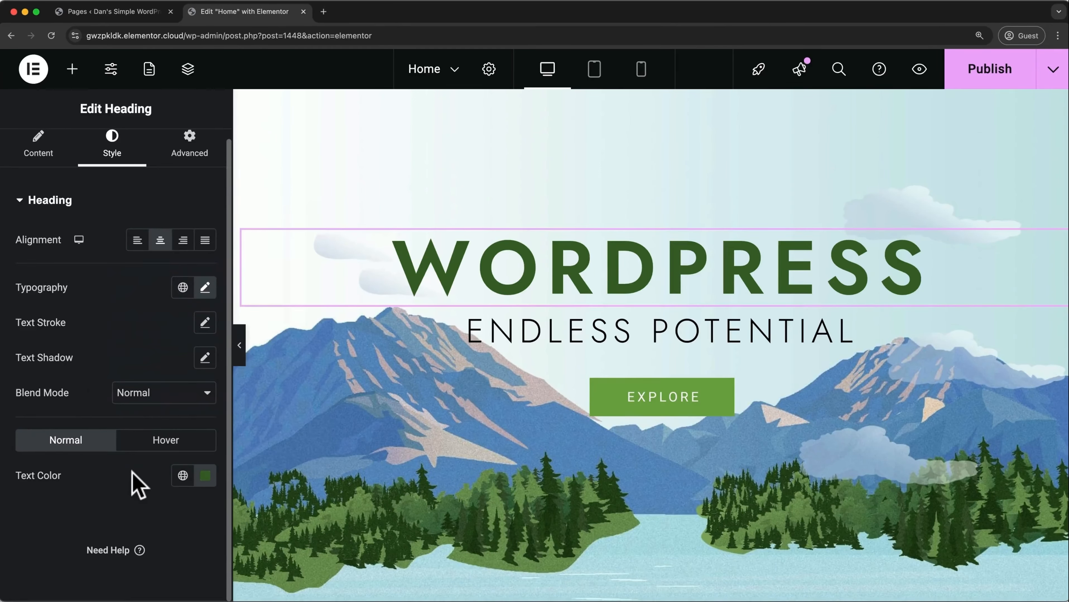
left_click(182, 475)
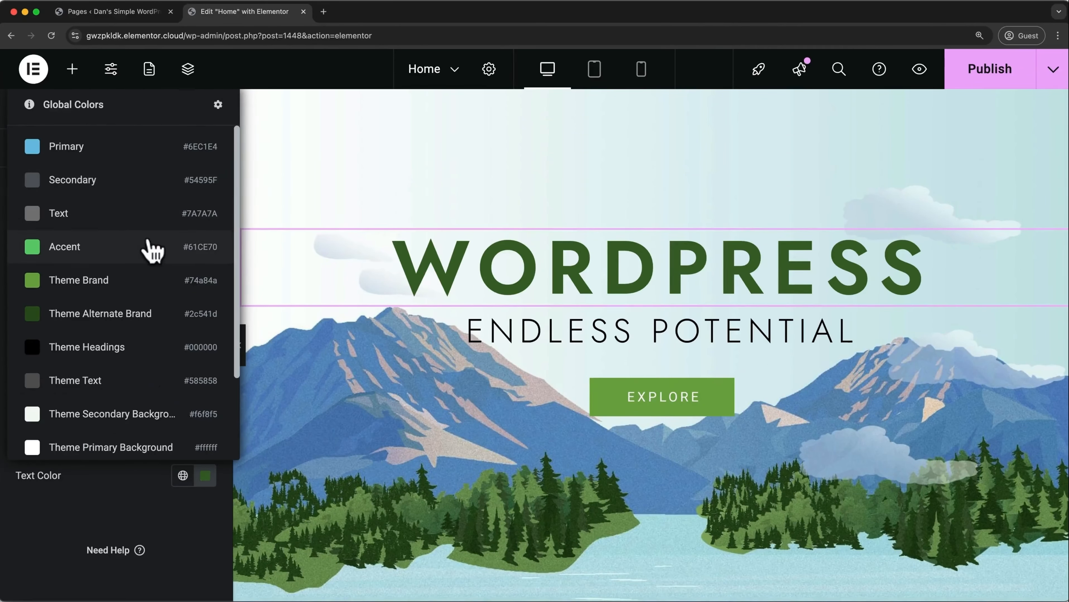
left_click(134, 315)
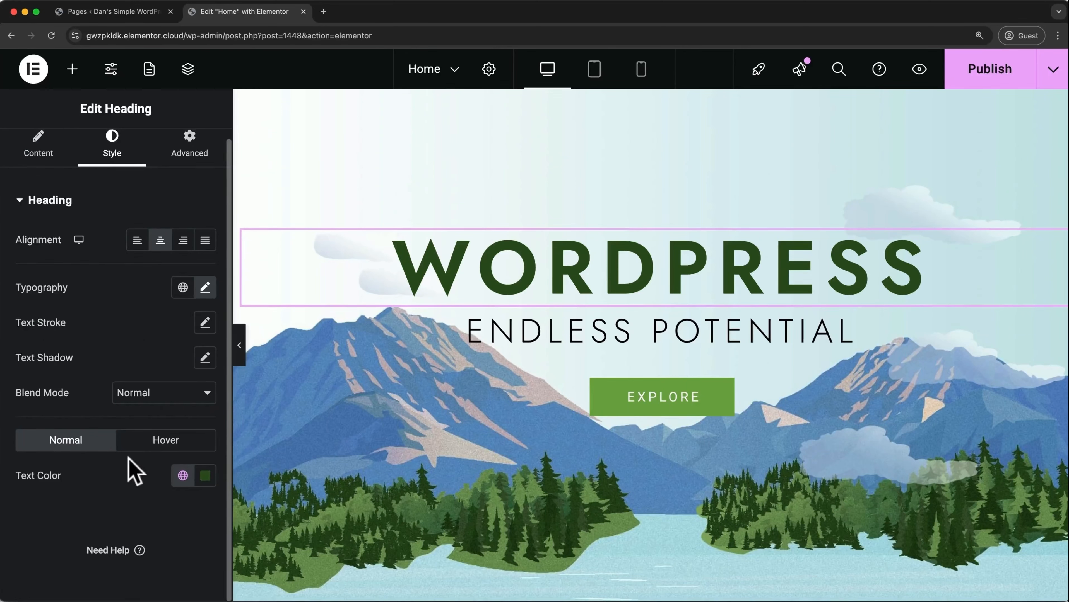
- View the heading's hover color options, and open the style settings of the paragraph under ABOUT US
left_click(142, 449)
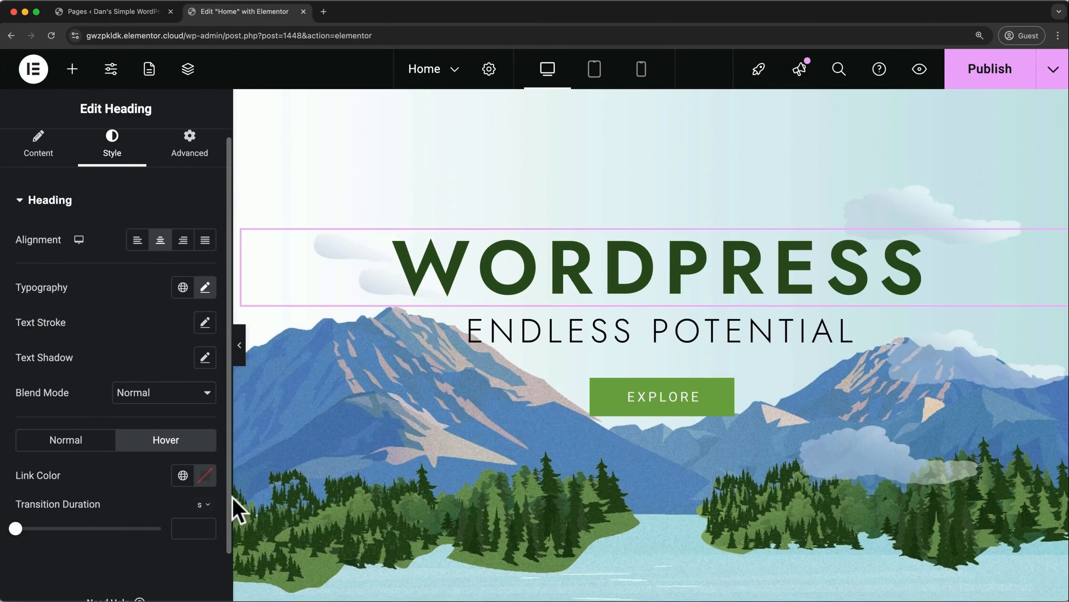
scroll(317, 478, "down", 10)
scroll(317, 478, "down", 15)
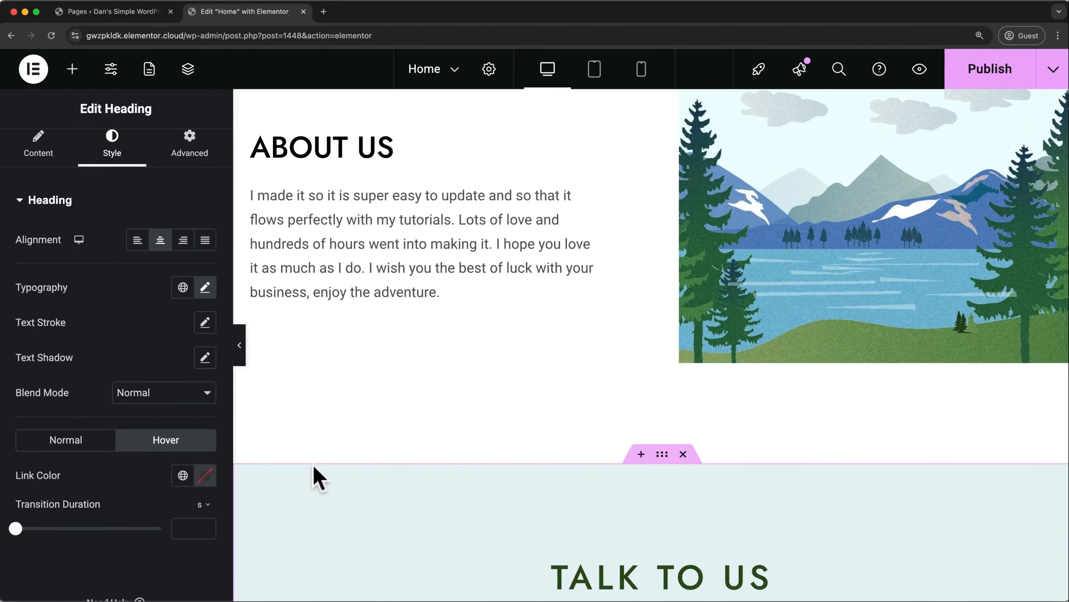
left_click(363, 258)
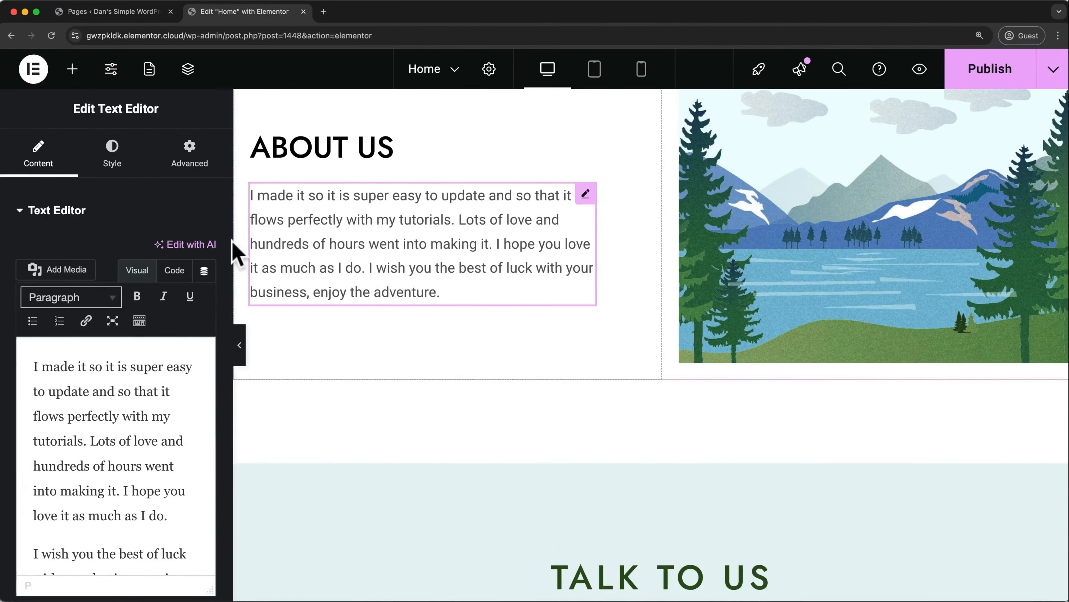
left_click(123, 156)
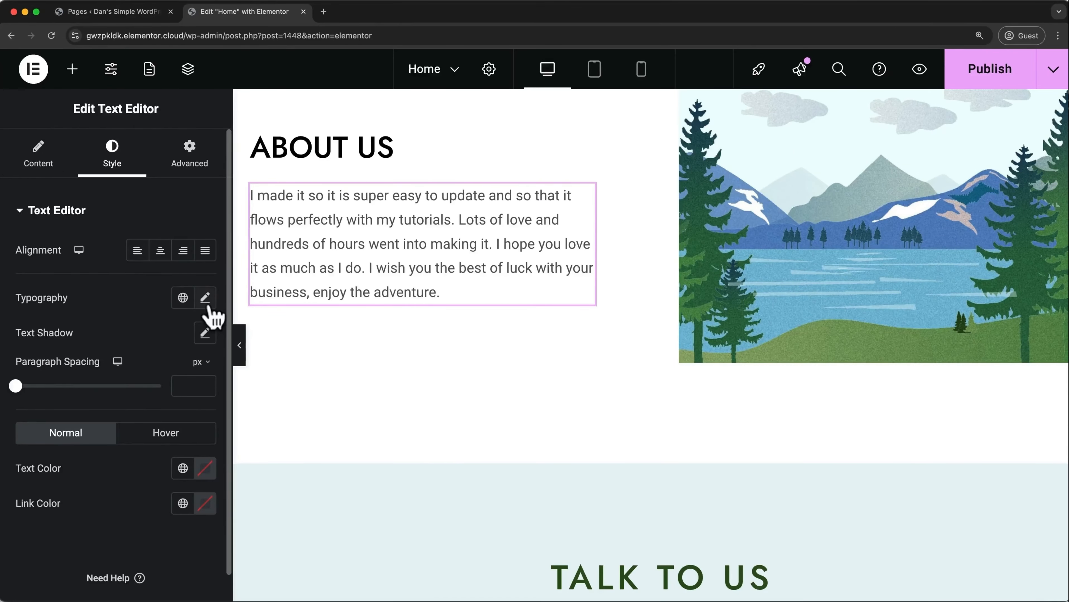
- Try 26 px line height, -0.9 px letter spacing and 3 px word spacing on the ABOUT US paragraph, and reset its typography
left_click(204, 298)
scroll(83, 419, "down", 4)
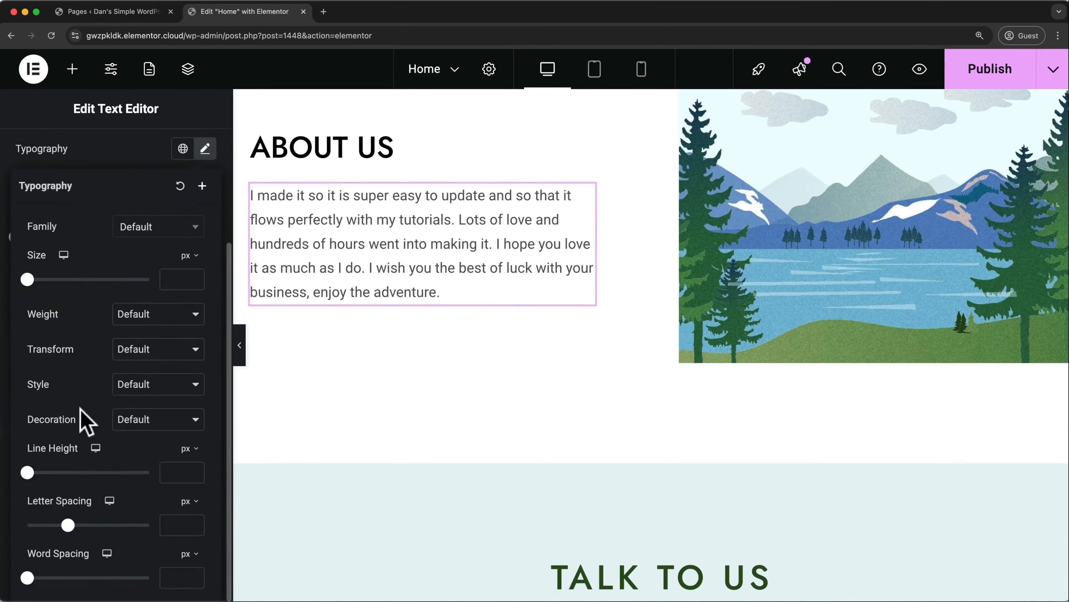
left_click_drag(27, 473, 56, 474)
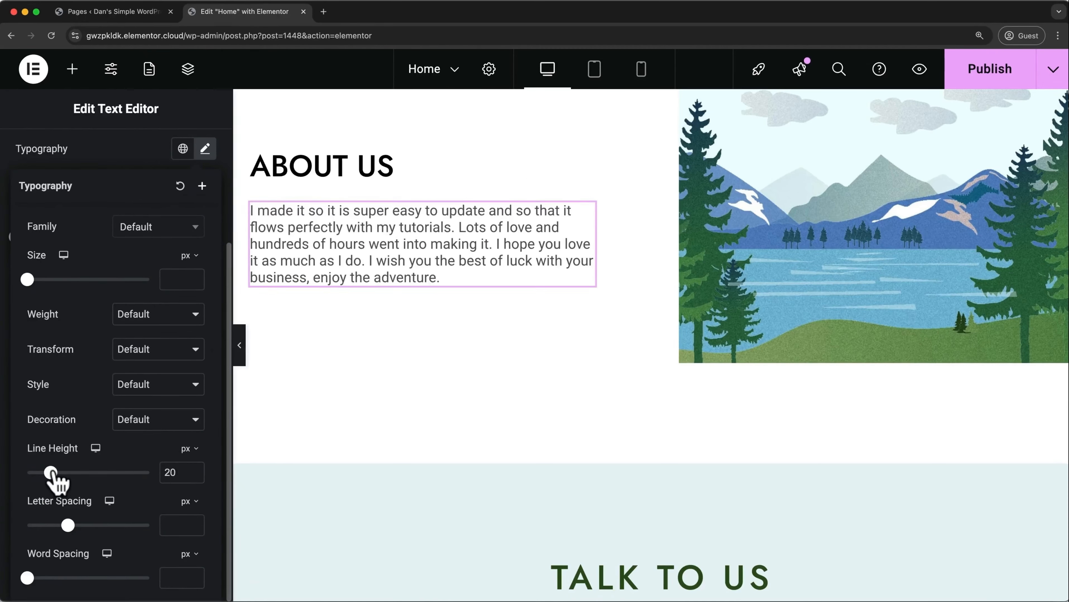
mouse_move(67, 526)
left_mouse_down()
mouse_move(49, 526)
mouse_move(61, 526)
left_mouse_up()
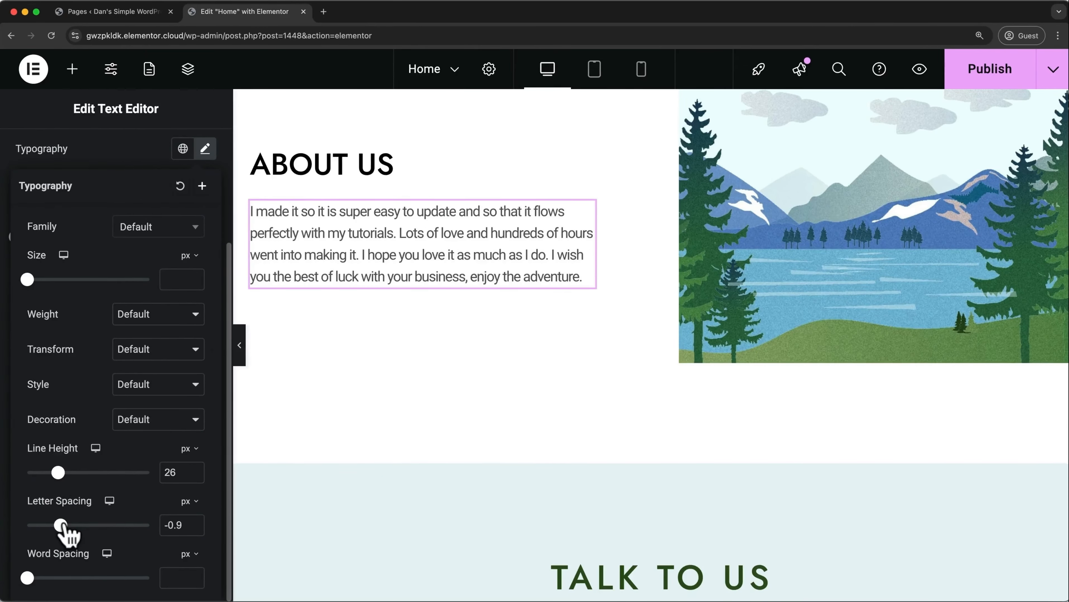
left_click_drag(27, 579, 36, 579)
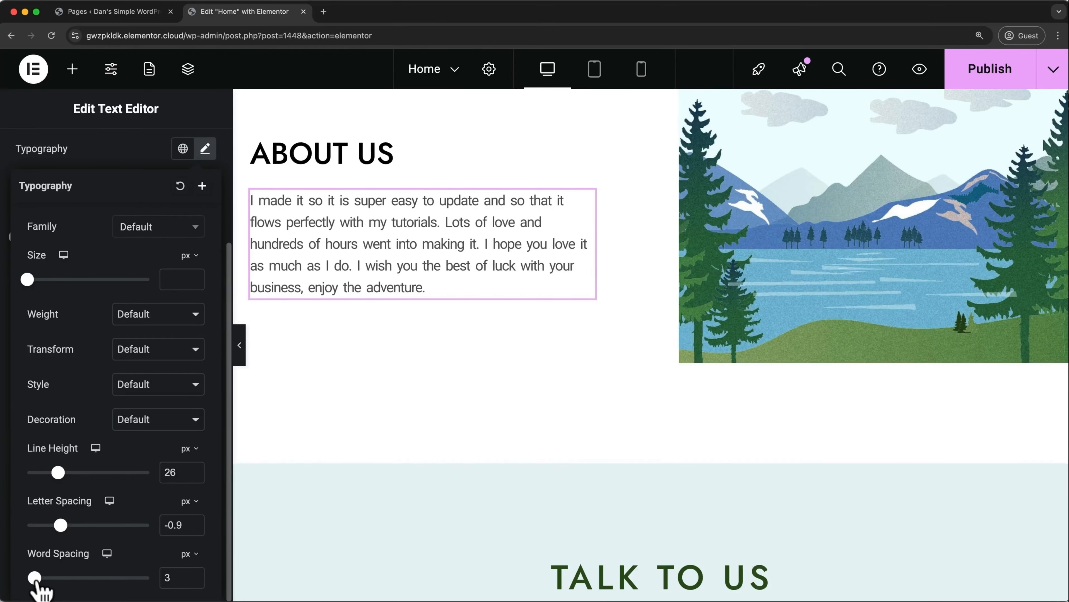
left_click(180, 192)
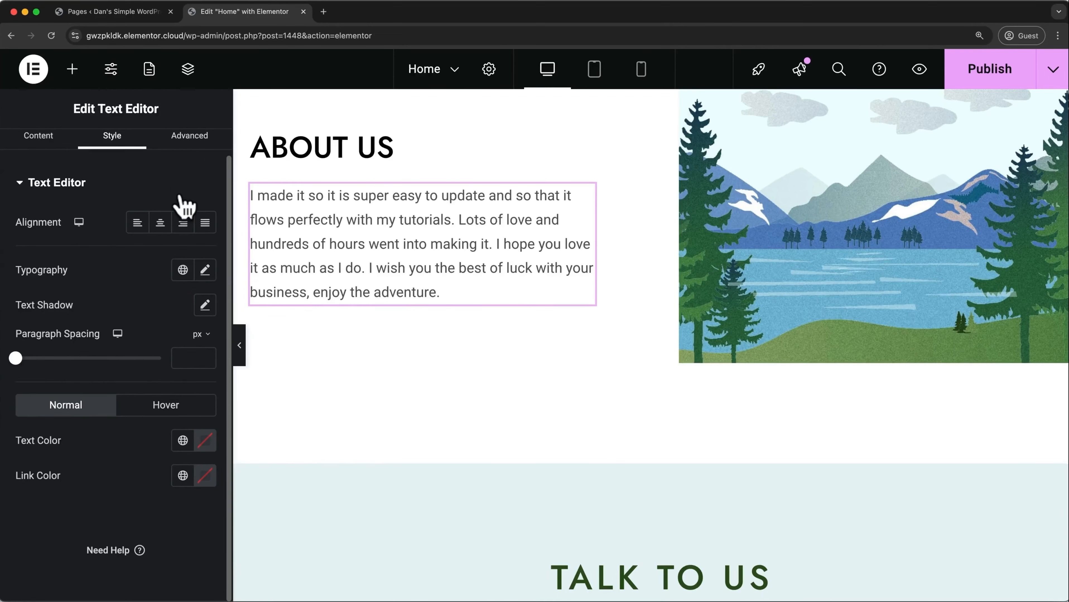
- View the advanced layout settings of the ABOUT US paragraph
scroll(182, 207, "up", 1)
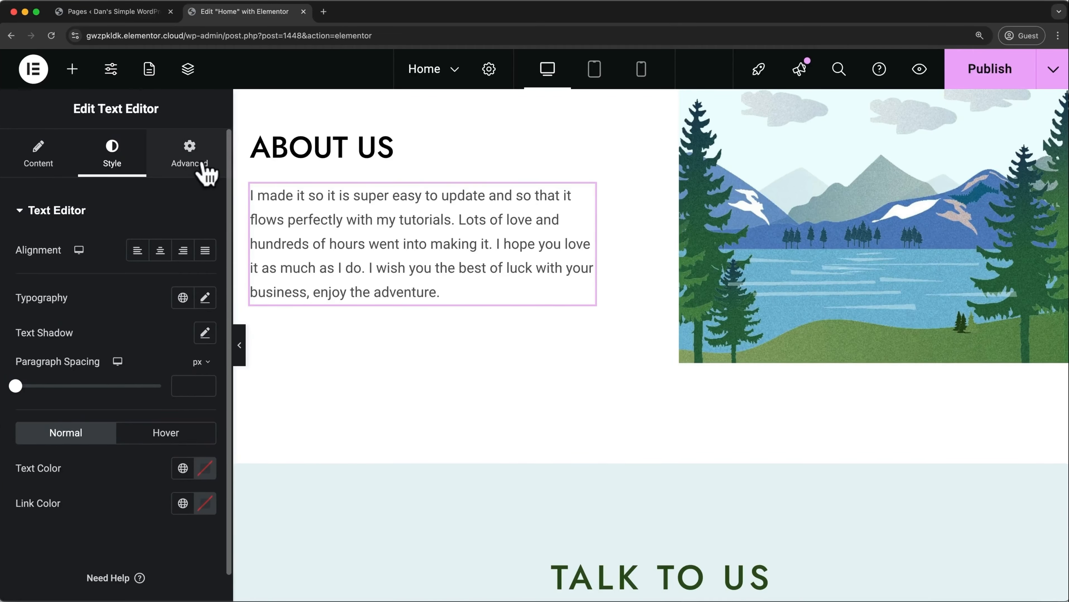
left_click(206, 173)
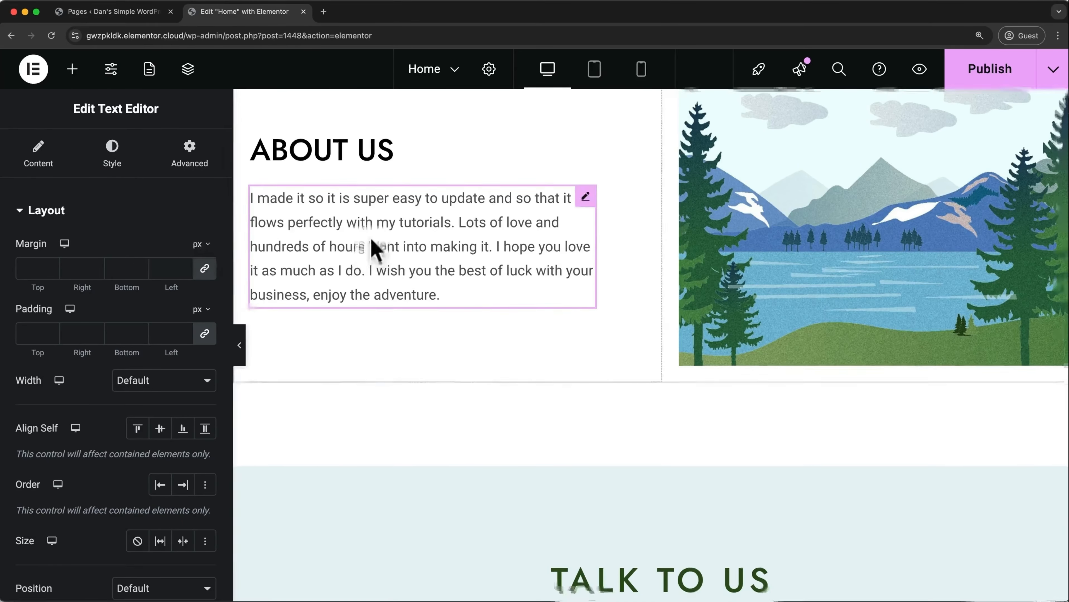
- Delete the EXPLORE button from the hero section
scroll(370, 247, "up", 10)
scroll(371, 241, "up", 3)
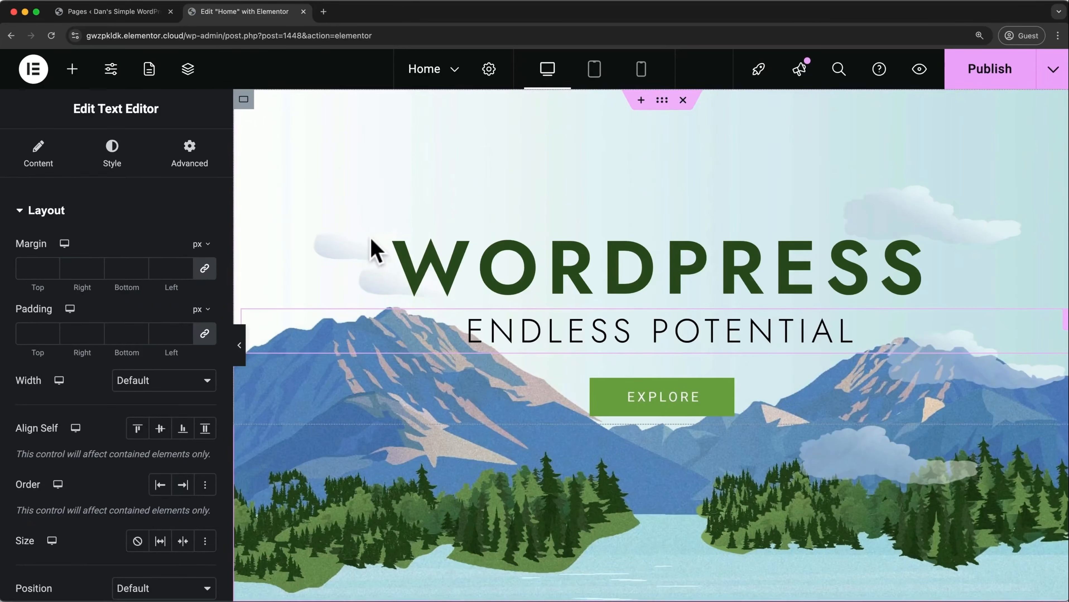
right_click(515, 393)
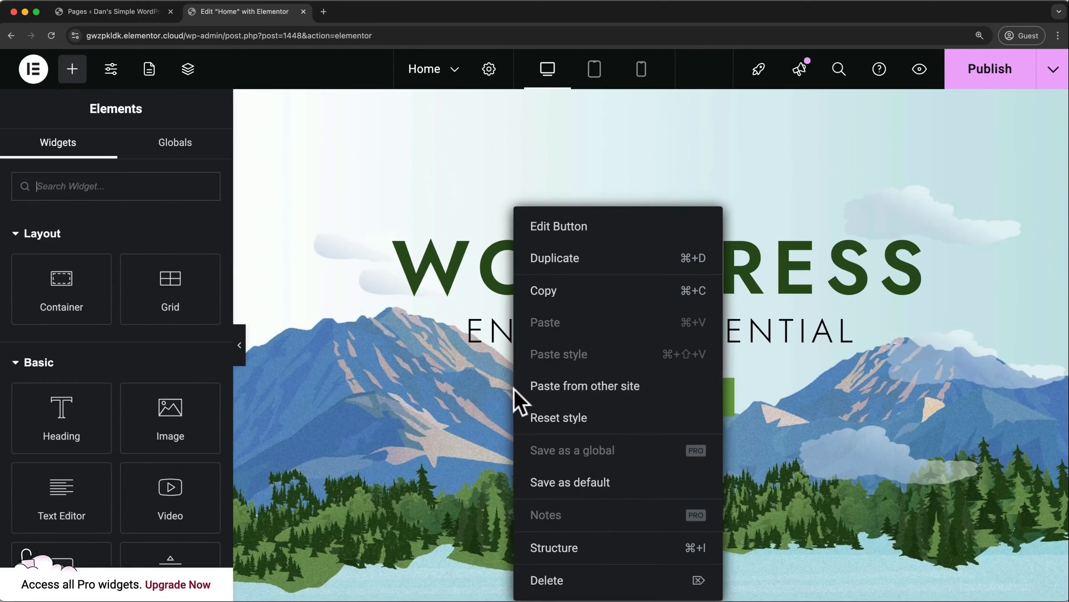
left_click(545, 577)
- Add a Button widget below the ENDLESS POTENTIAL subheading, and view its type options while keeping Default
scroll(159, 437, "down", 5)
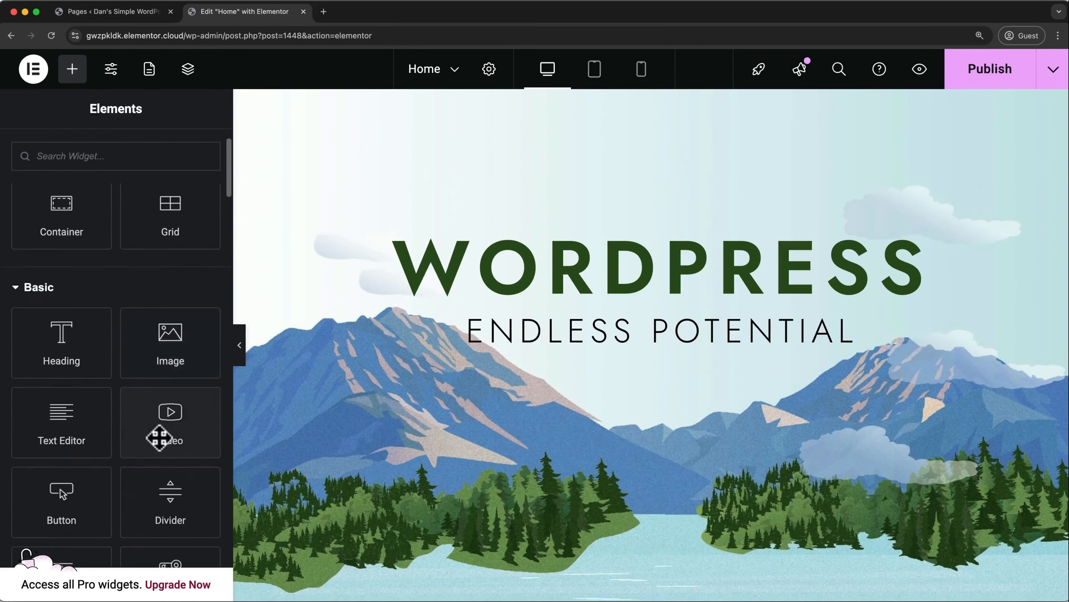
left_click_drag(66, 358, 560, 352)
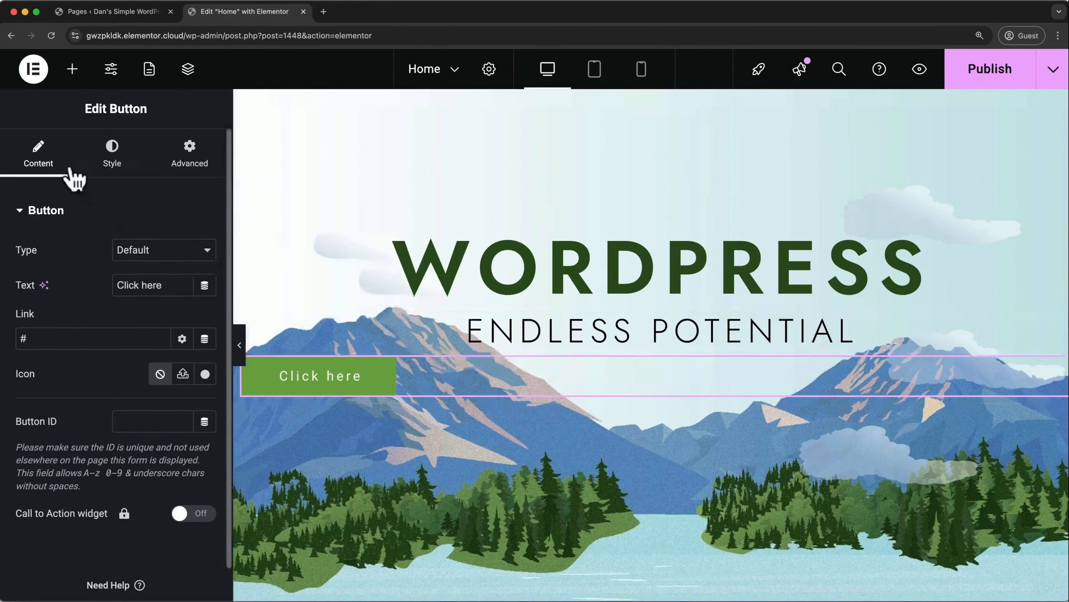
left_click(179, 254)
left_click(179, 253)
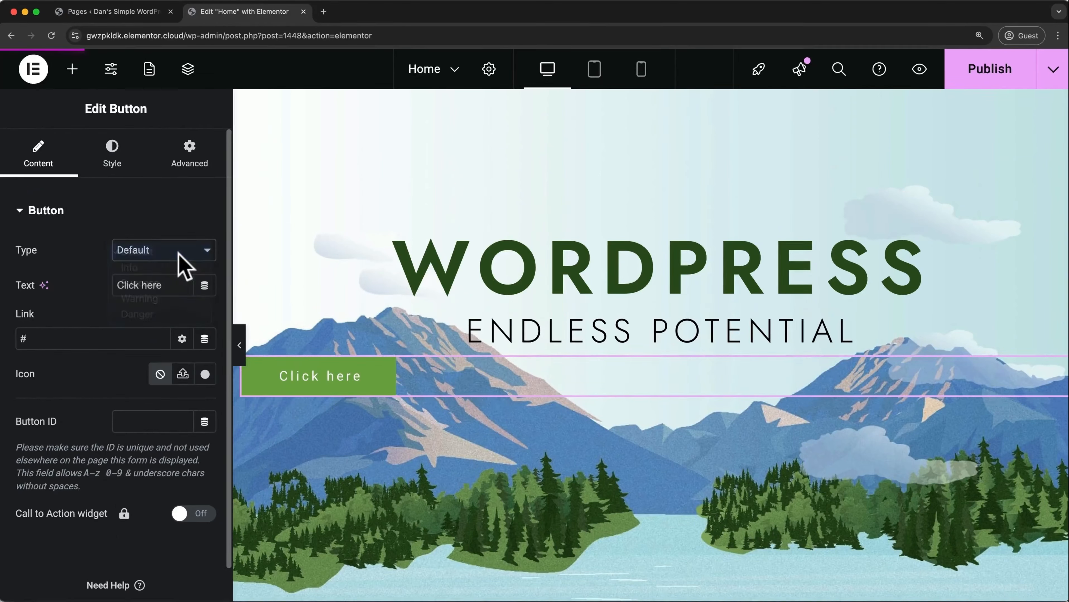
- Set the new button's text to "Get WordPress" and link it to the Contact page
double_click(168, 284)
left_click(168, 284)
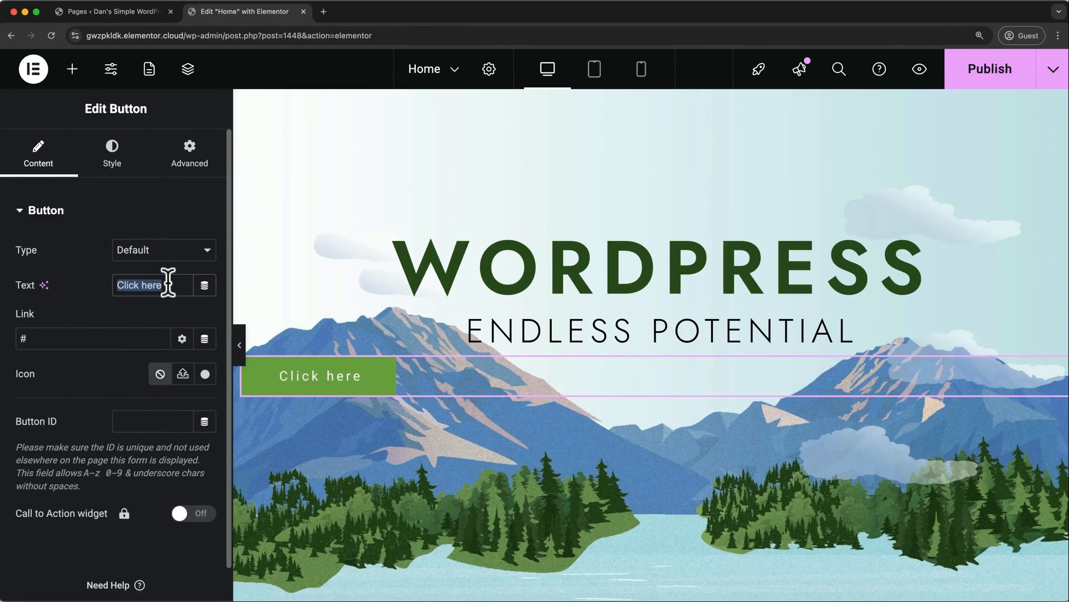
type("Get Word")
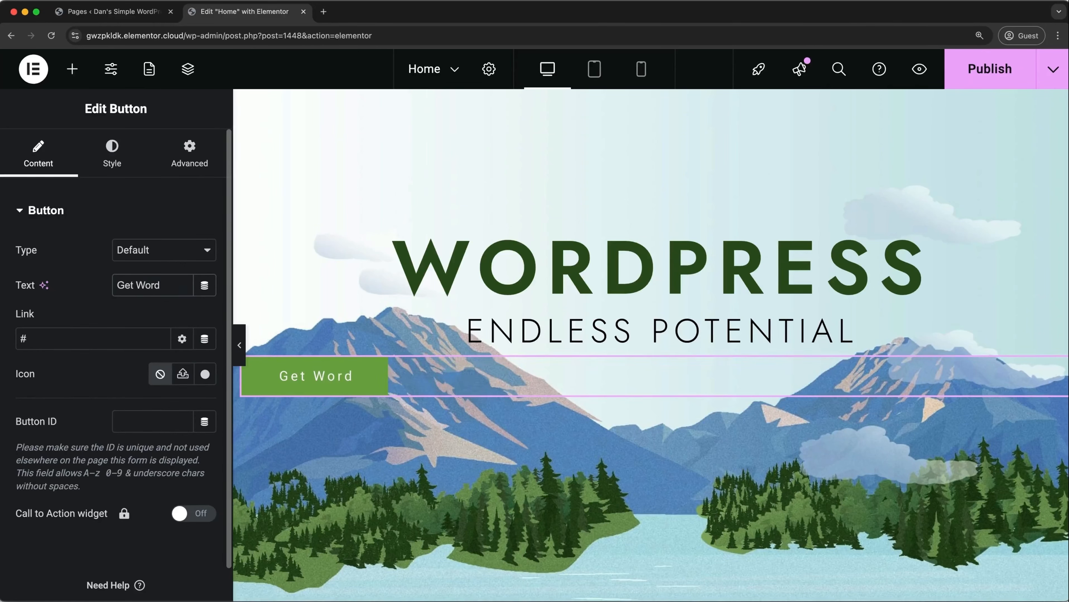
type("Press")
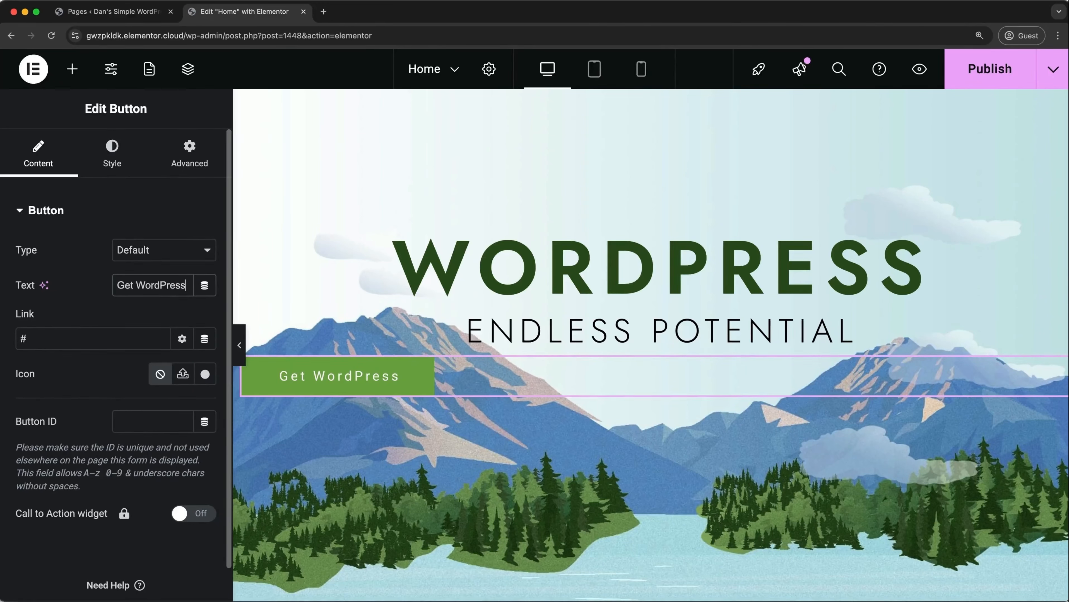
left_click(89, 330)
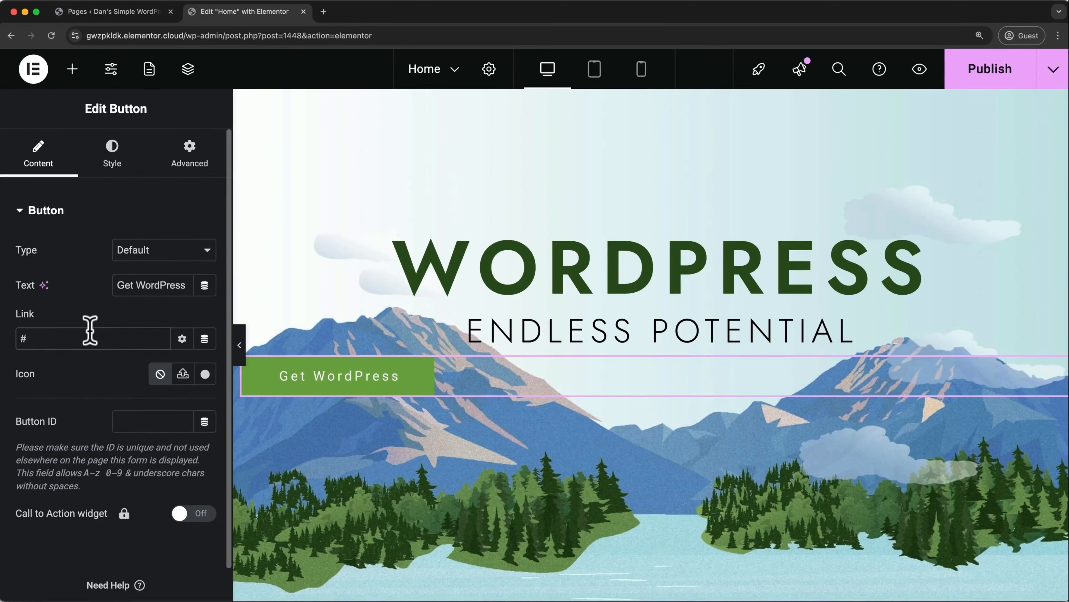
type("contact")
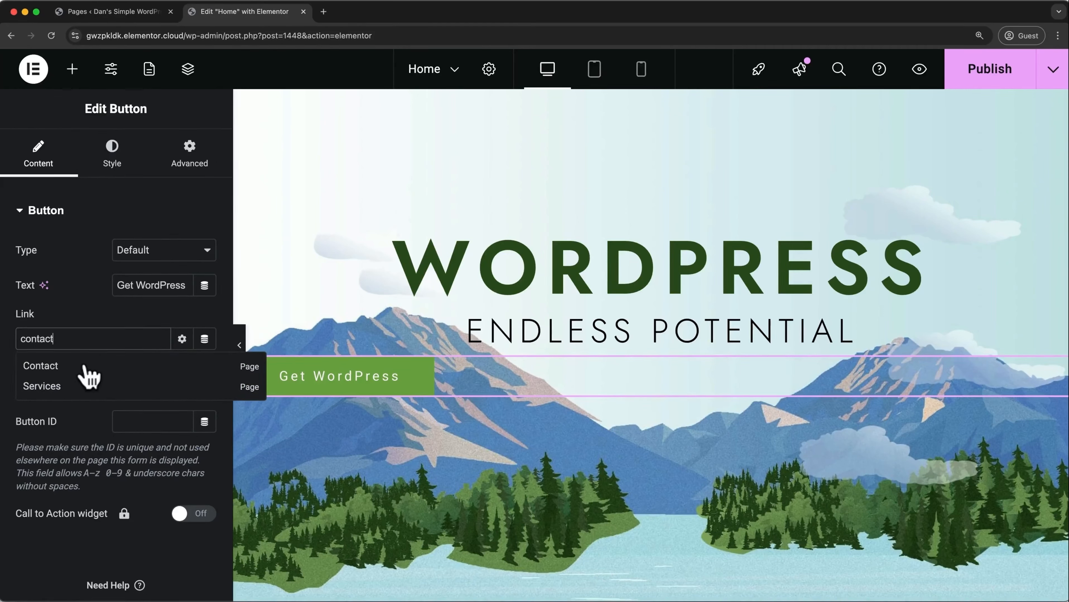
left_click(84, 367)
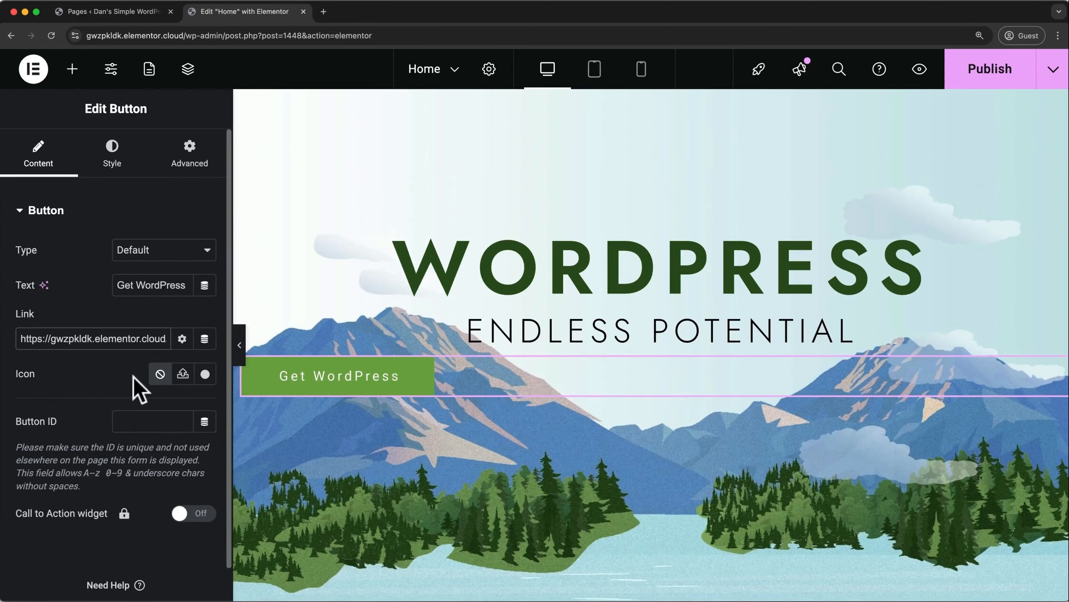
- Insert the first WordPress icon from the Font Awesome - Brands library into the button
left_click(205, 374)
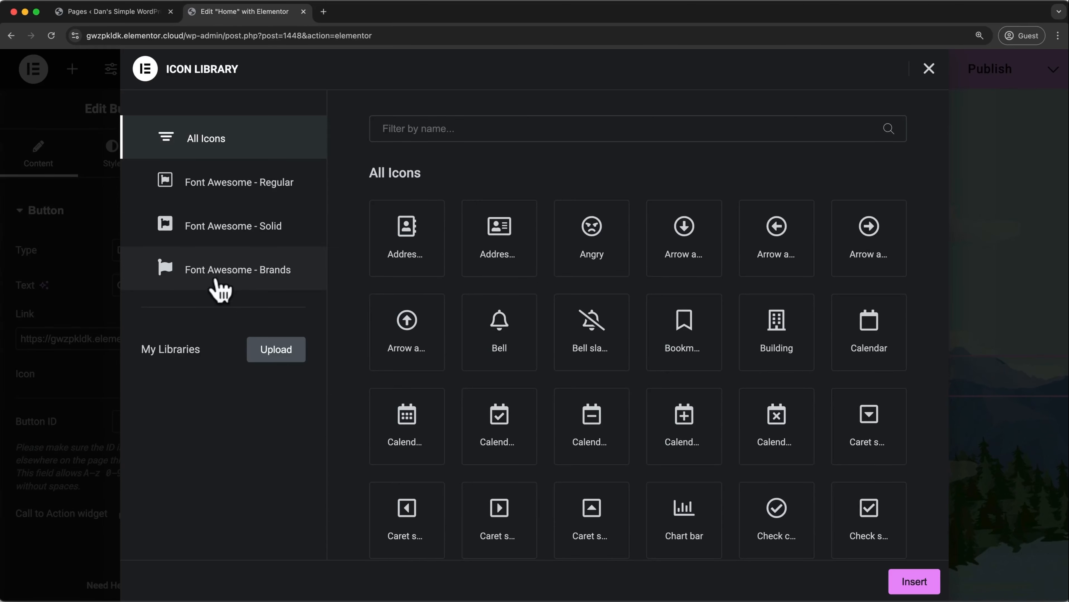
left_click(220, 288)
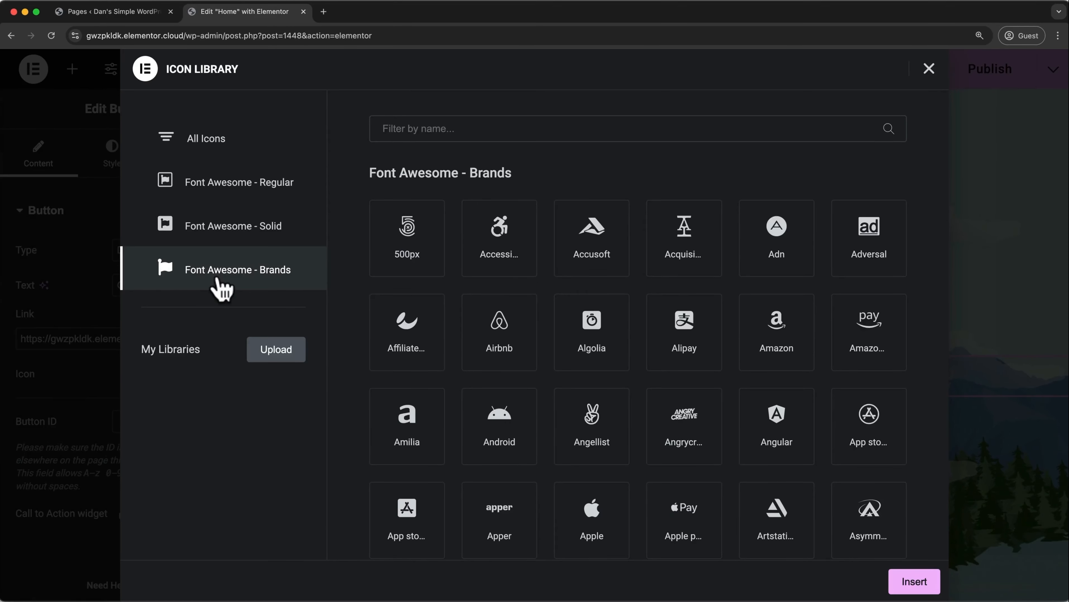
left_click(382, 122)
type("wordpres")
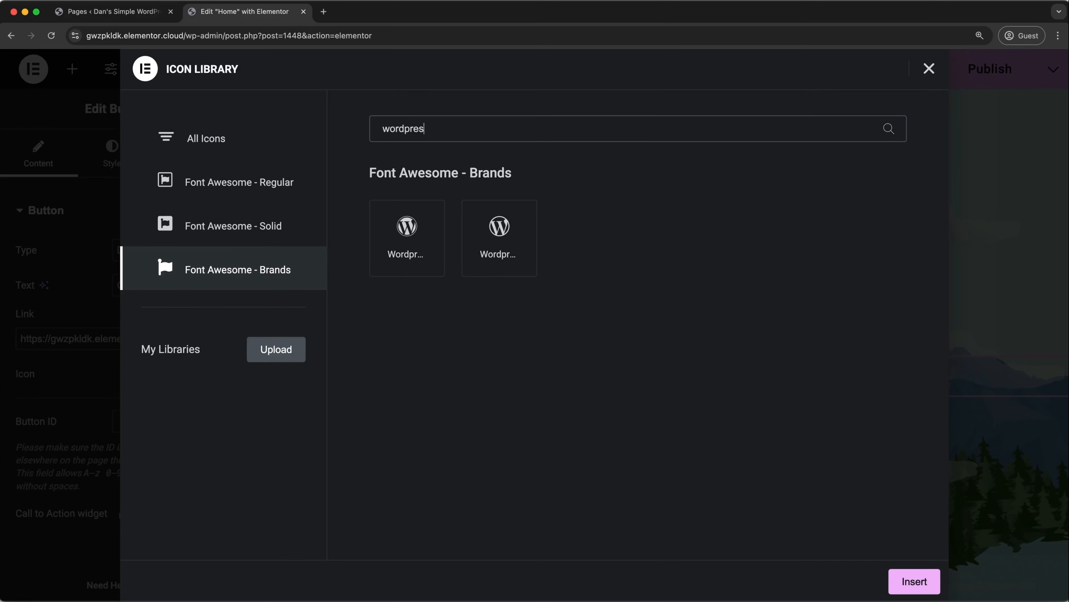
left_click(379, 249)
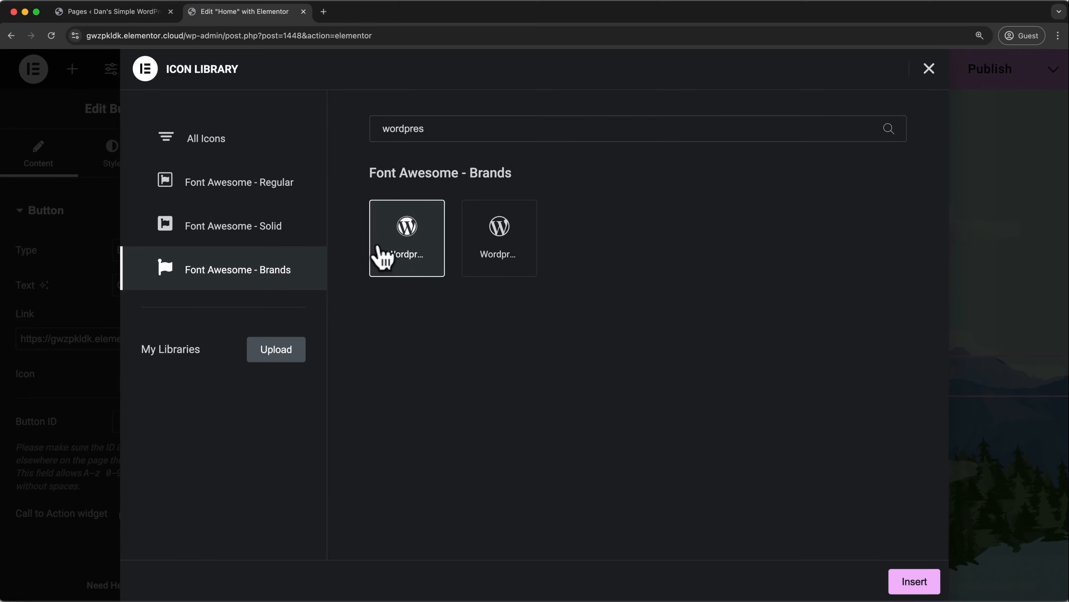
left_click(907, 583)
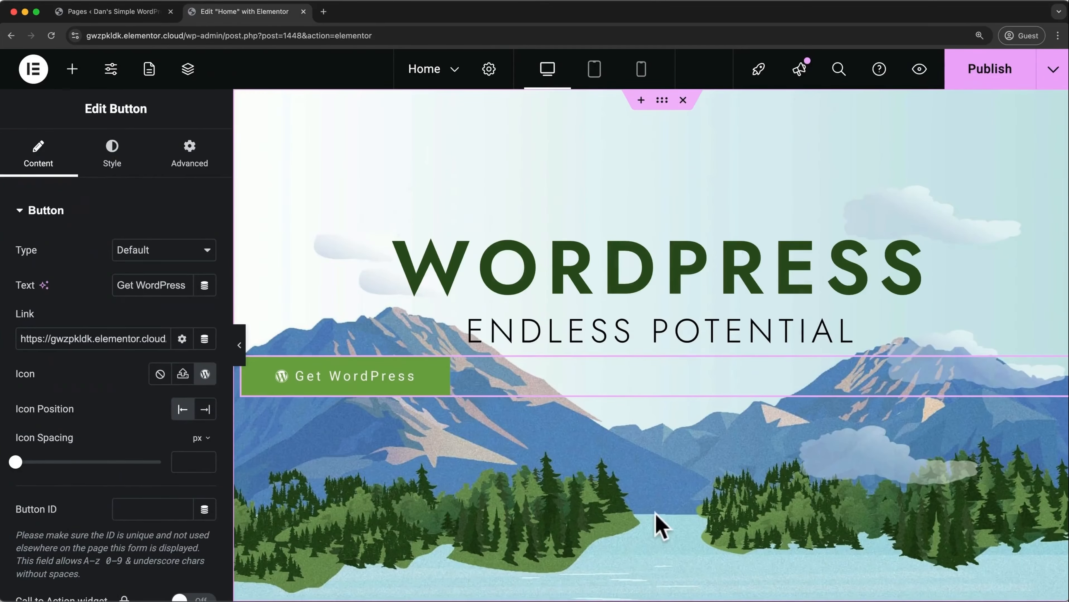
- Set the button's icon spacing to 7 px and place the icon after the text
left_click(206, 410)
left_click(184, 409)
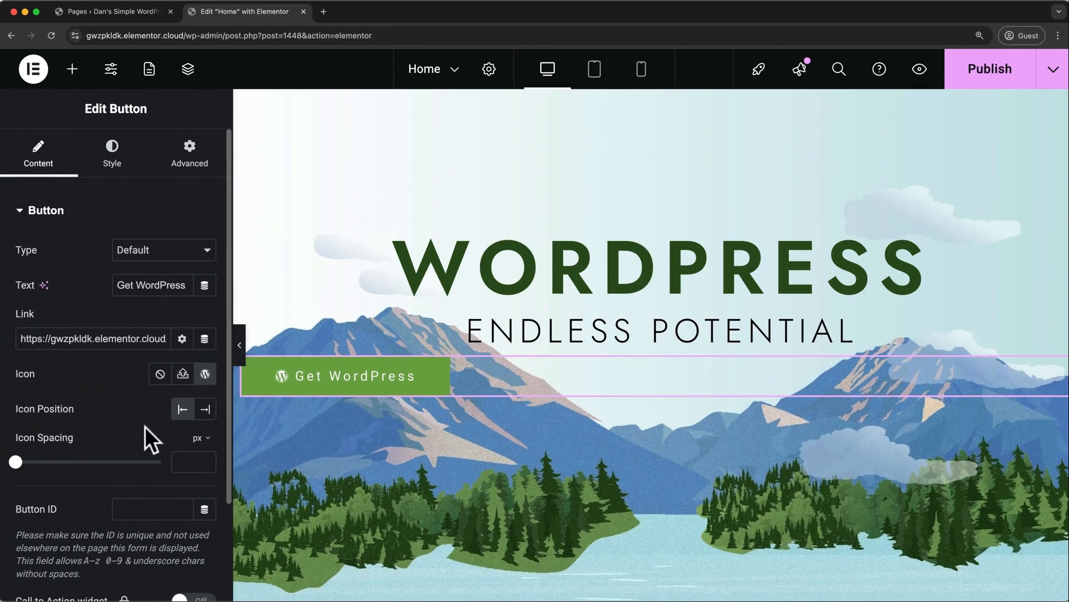
mouse_move(15, 462)
left_mouse_down()
mouse_move(50, 462)
mouse_move(36, 462)
left_mouse_up()
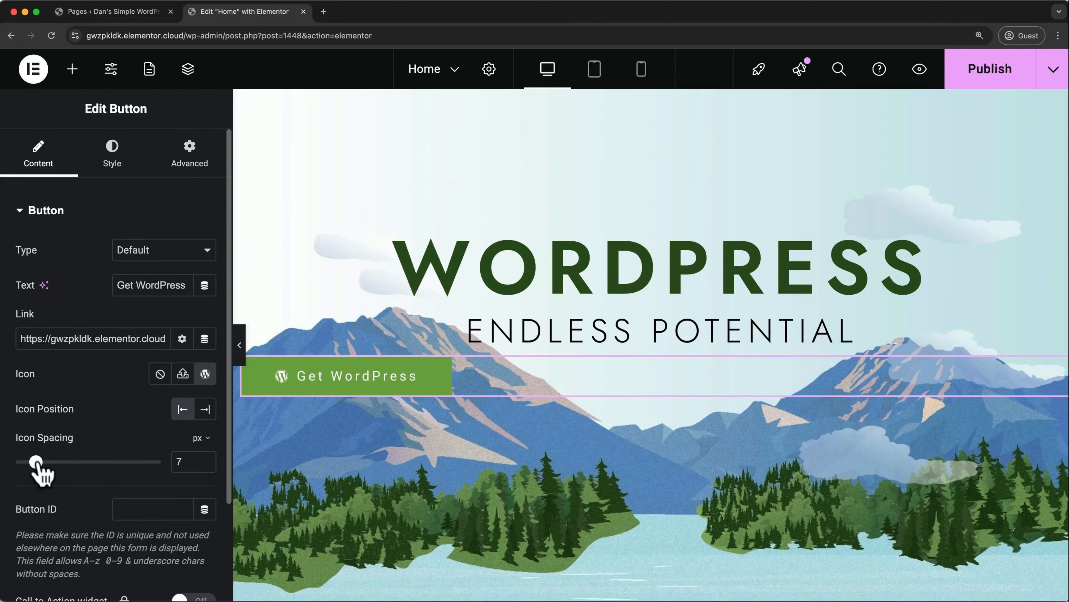
left_click(205, 410)
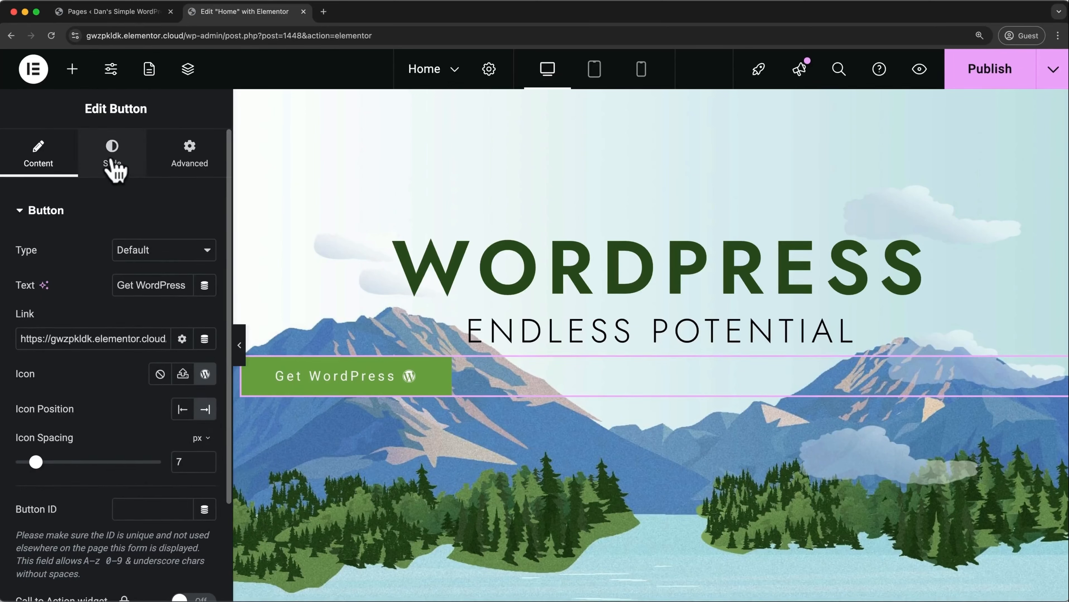
- Center the button in the hero section and set its text to Arial at 25 px
left_click(113, 167)
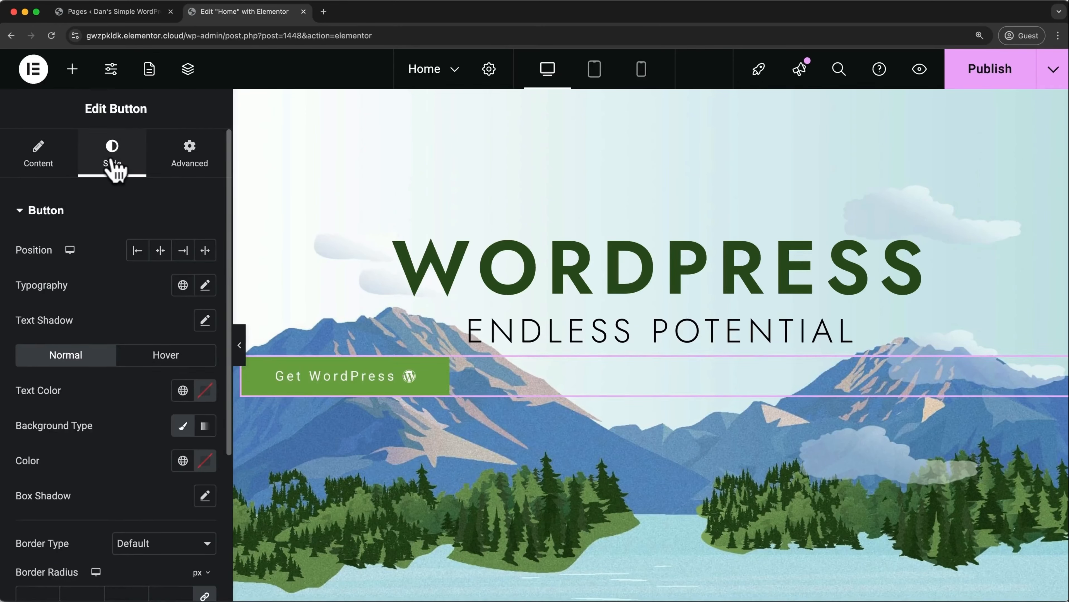
left_click(163, 253)
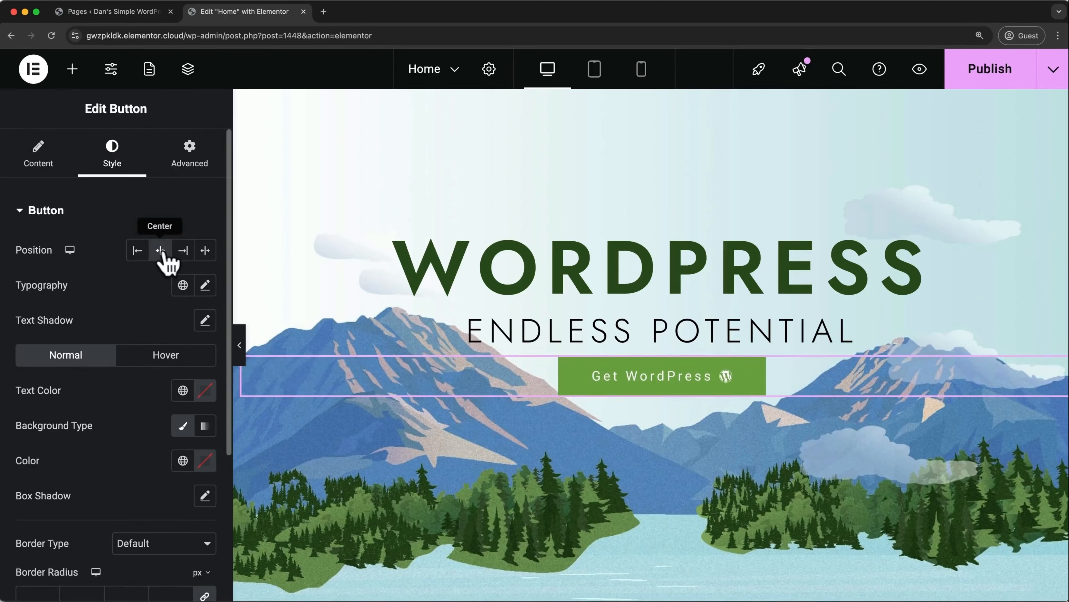
left_click(205, 287)
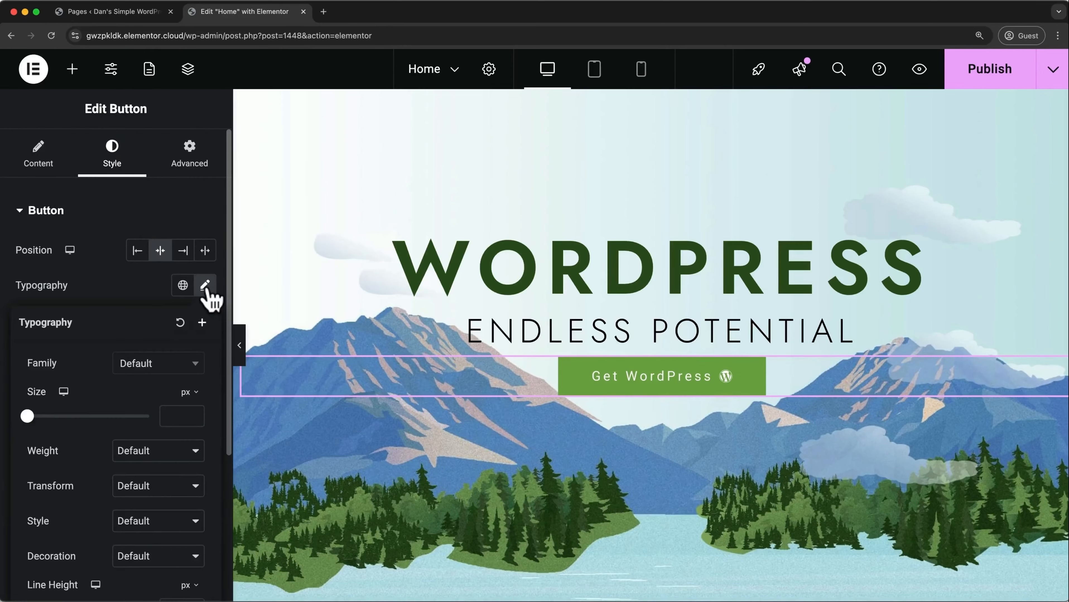
left_click(195, 364)
left_click(135, 447)
left_click_drag(27, 417, 42, 416)
- Set the button text's weight to 700 (Bold) and its letter spacing to -0.4 px
left_click(169, 451)
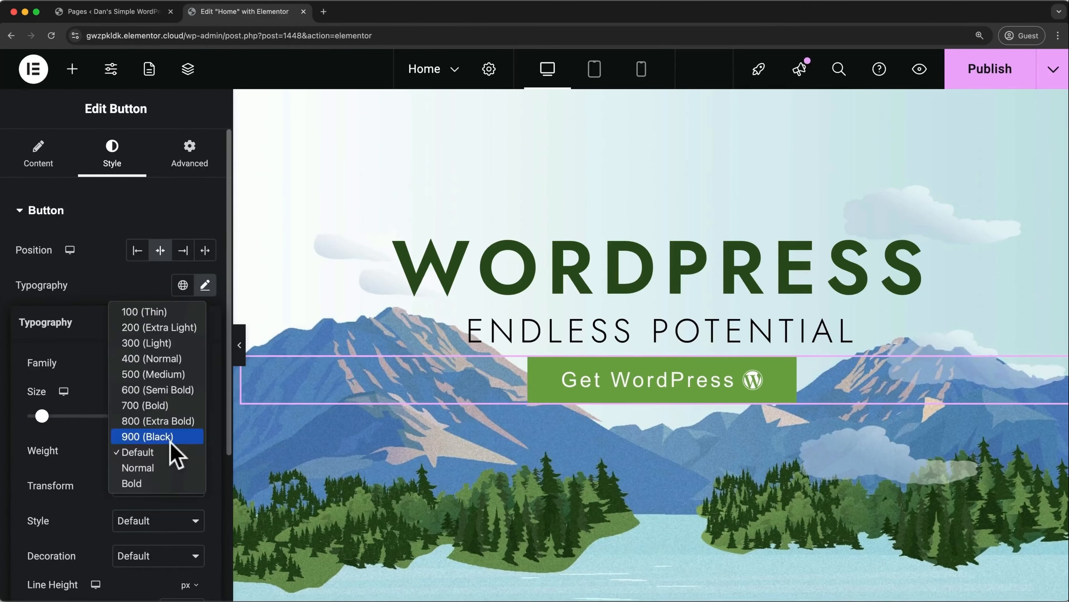
left_click(168, 407)
scroll(169, 416, "down", 5)
left_click_drag(74, 454, 68, 453)
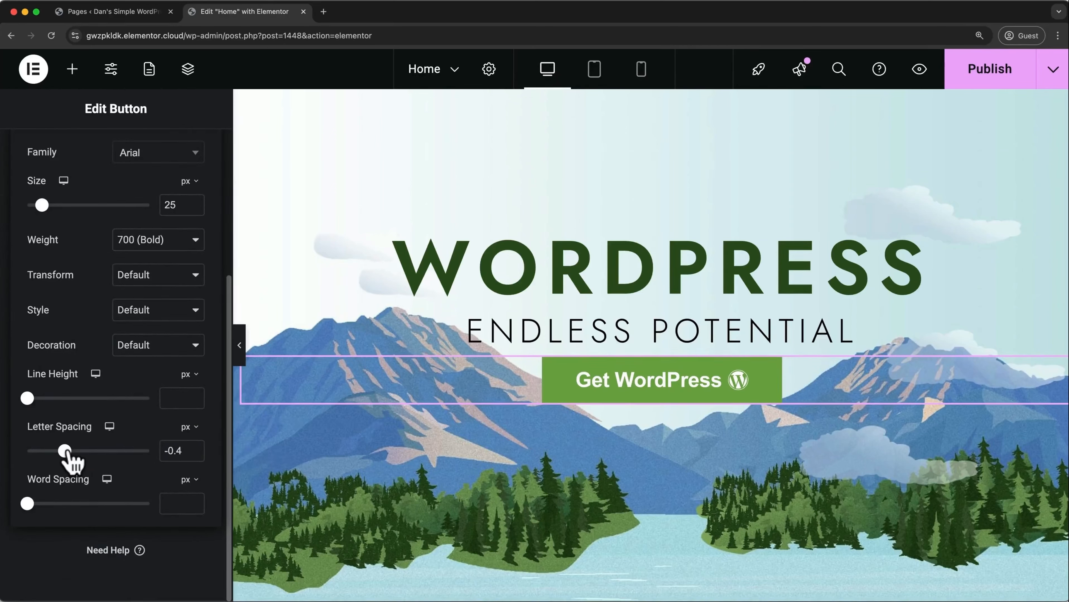
scroll(71, 458, "up", 5)
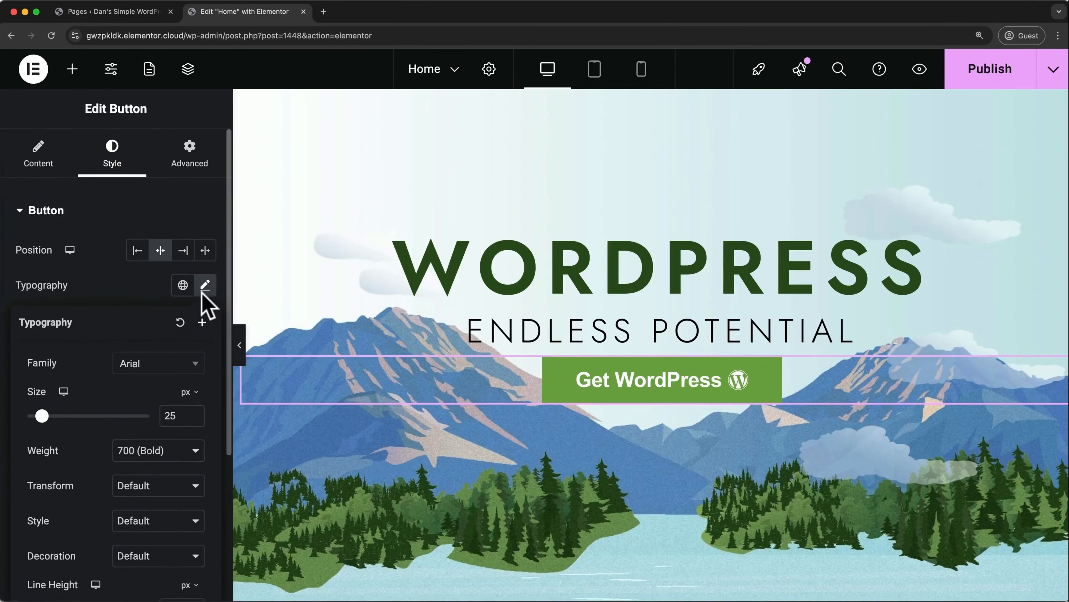
left_click(205, 286)
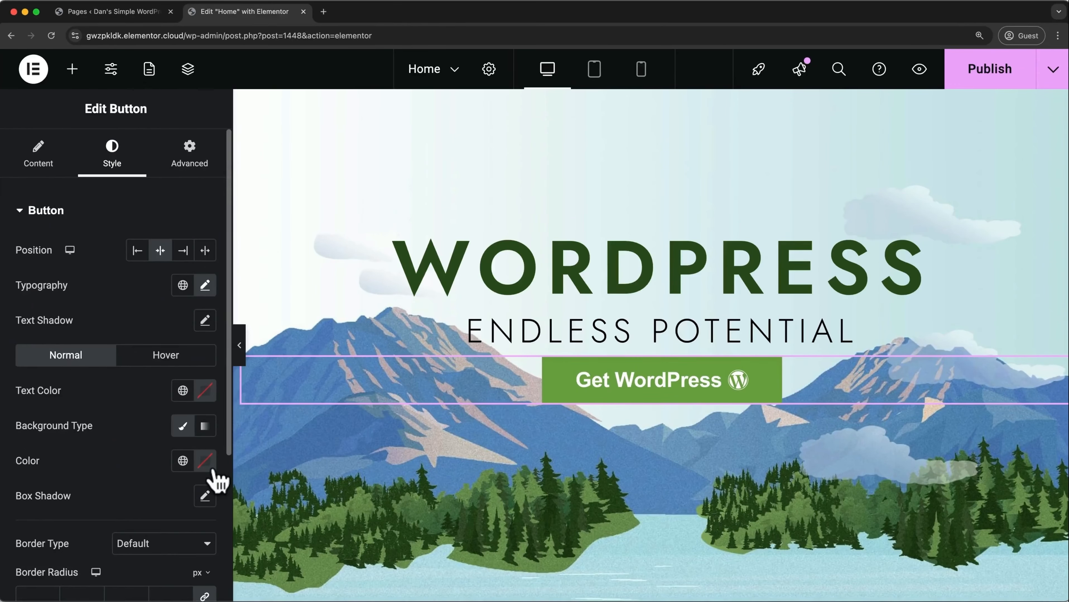
- Try a custom dark red, nearly black color for the button's background
left_click(205, 461)
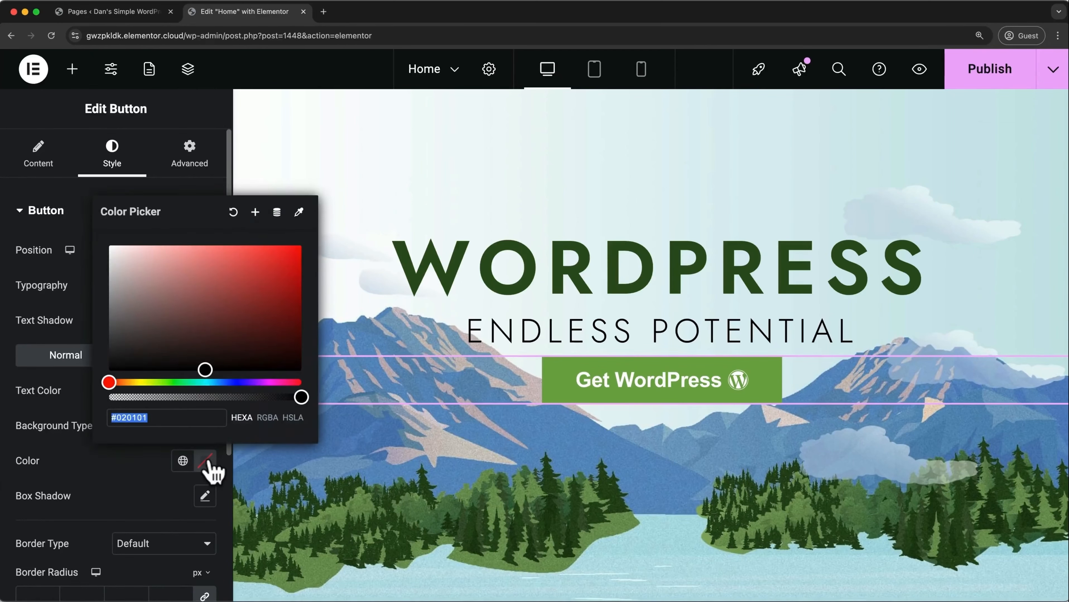
mouse_move(221, 336)
left_mouse_down()
mouse_move(202, 339)
mouse_move(210, 345)
left_mouse_up()
left_click(144, 474)
- Set the button's background color to the global Accent color, #61CE70
left_click(181, 462)
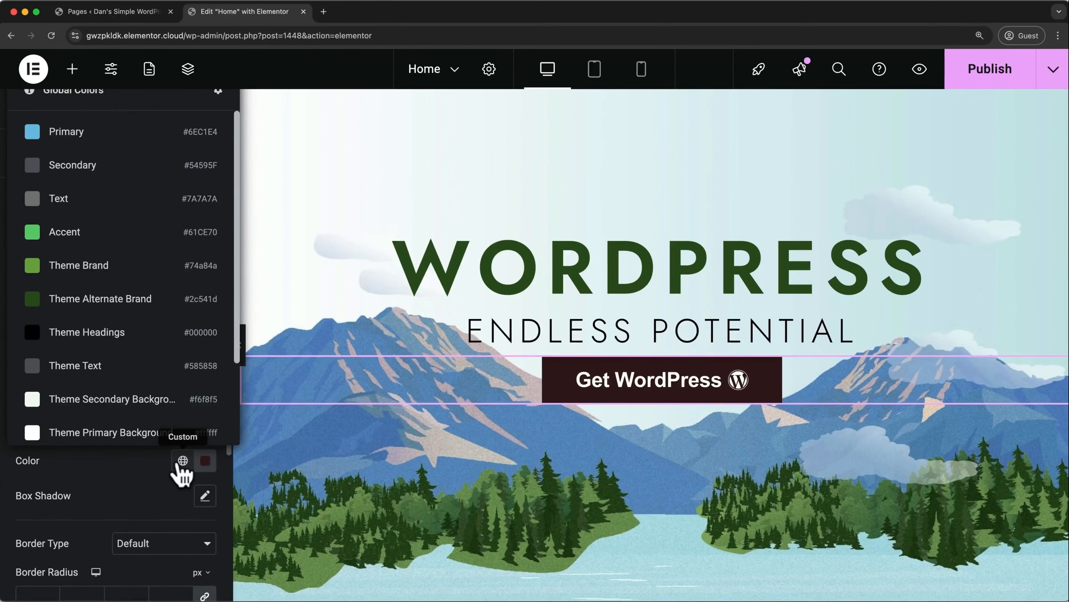
left_click(121, 243)
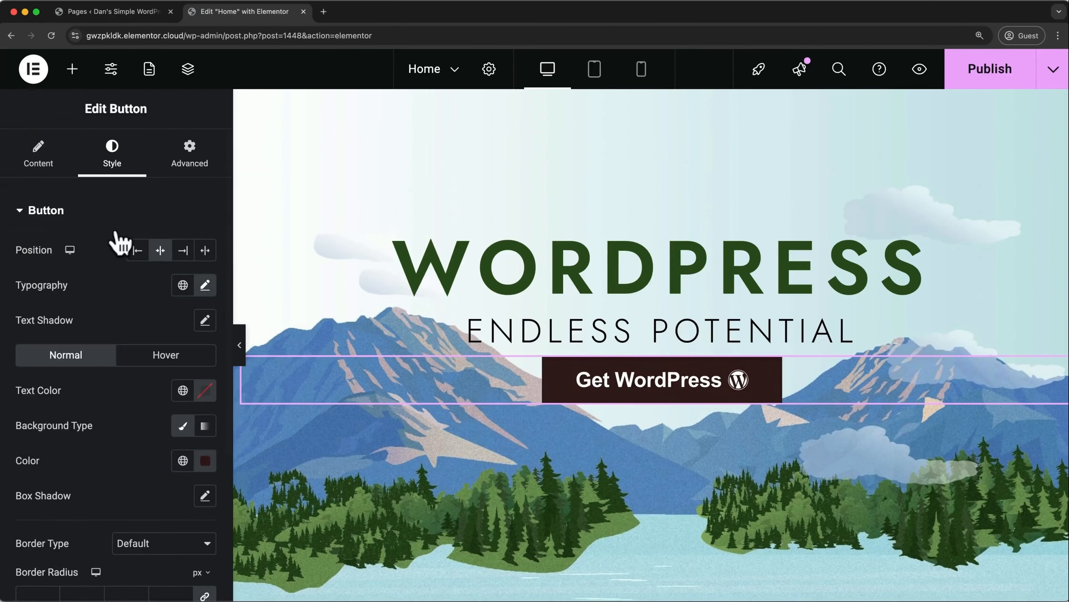
- Give the button a box shadow with blur 8, spread -3 and color rgba(0, 0, 0, 0.25)
left_click(206, 496)
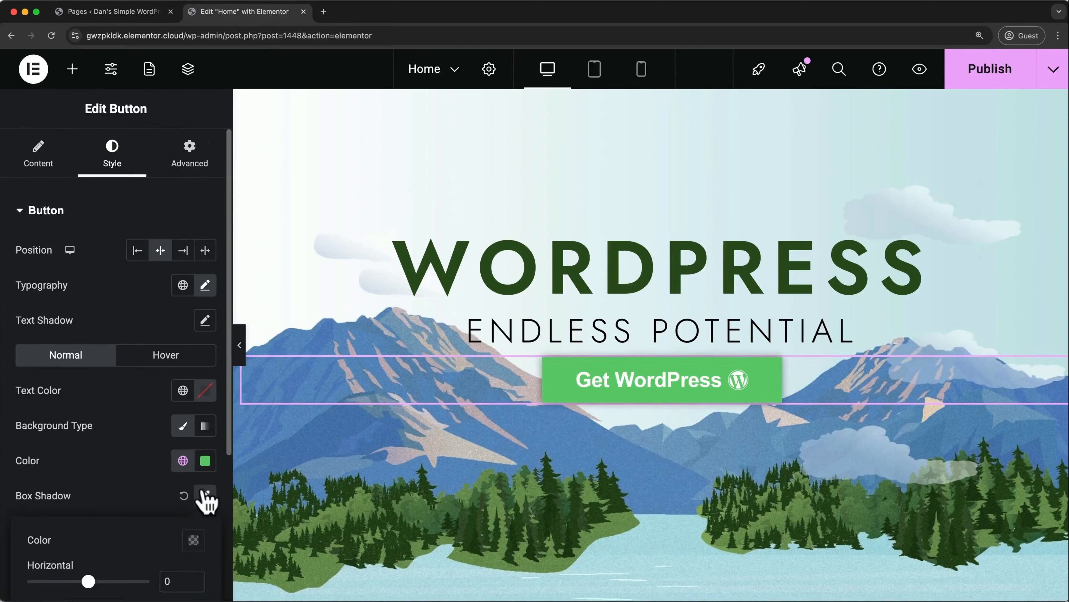
scroll(141, 502, "down", 5)
scroll(144, 507, "down", 1)
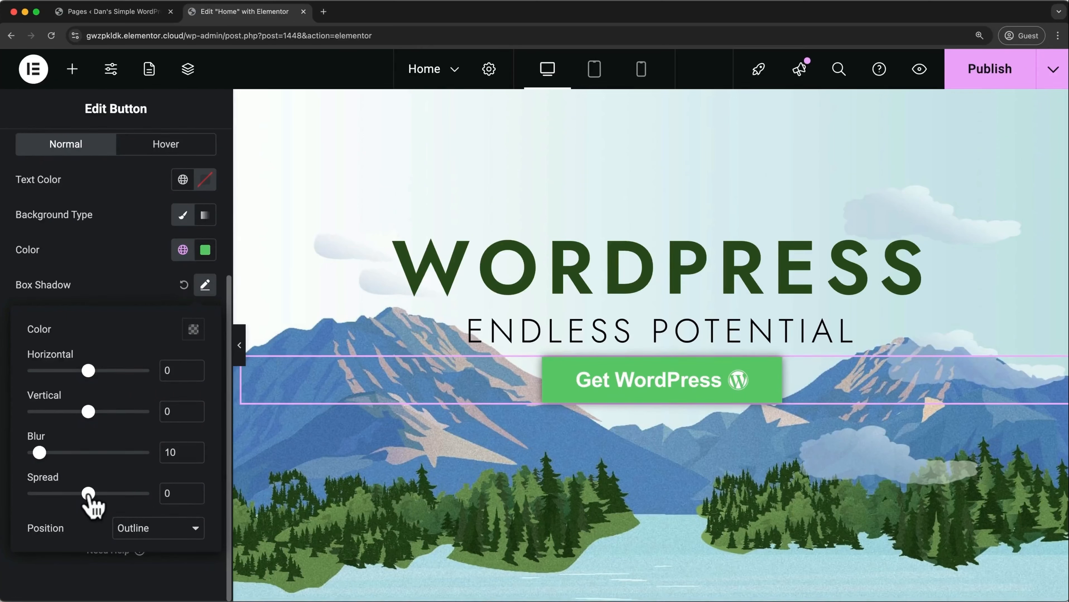
left_click_drag(89, 500, 87, 500)
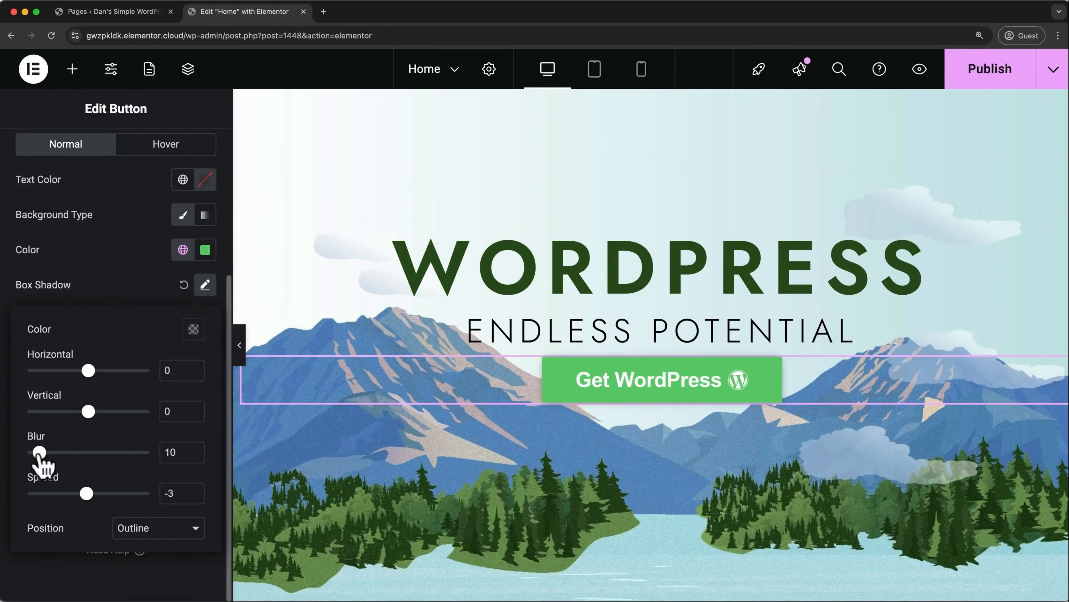
mouse_move(39, 453)
left_mouse_down()
mouse_move(60, 453)
mouse_move(37, 453)
left_mouse_up()
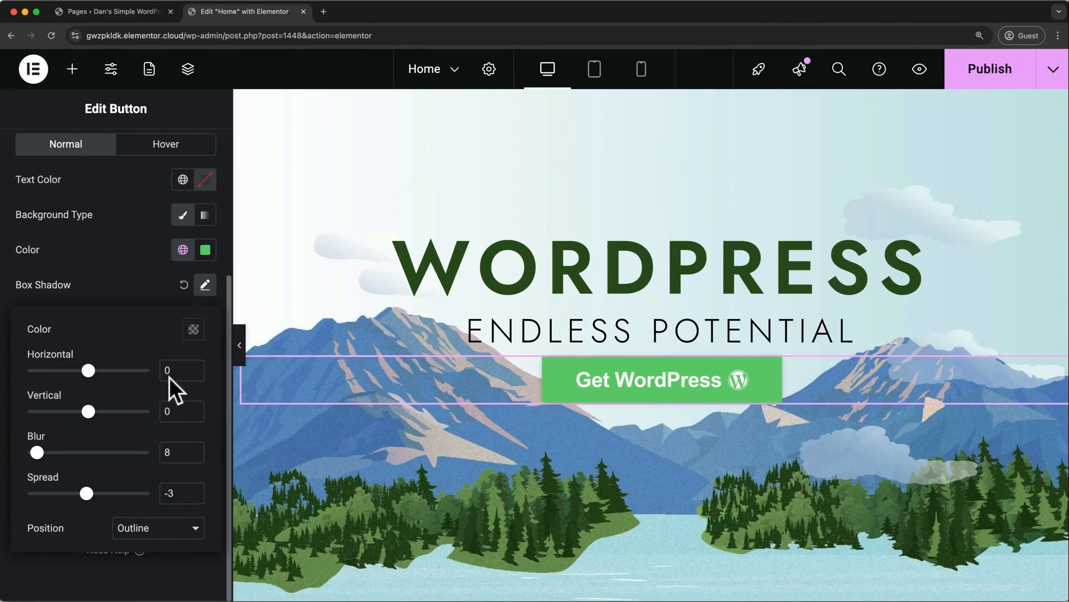
left_click(191, 331)
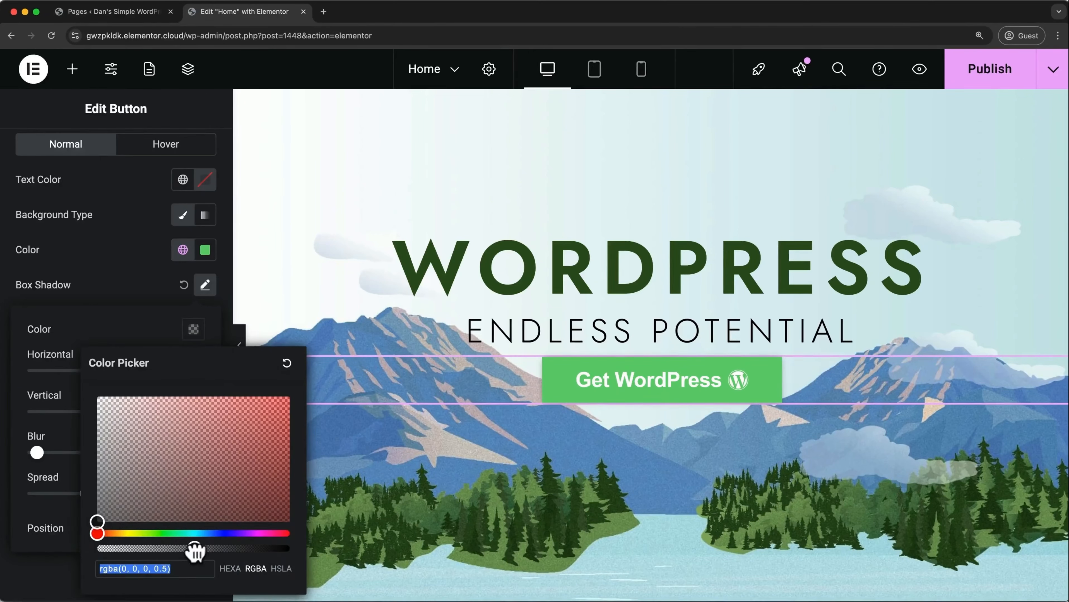
left_click_drag(196, 548, 143, 544)
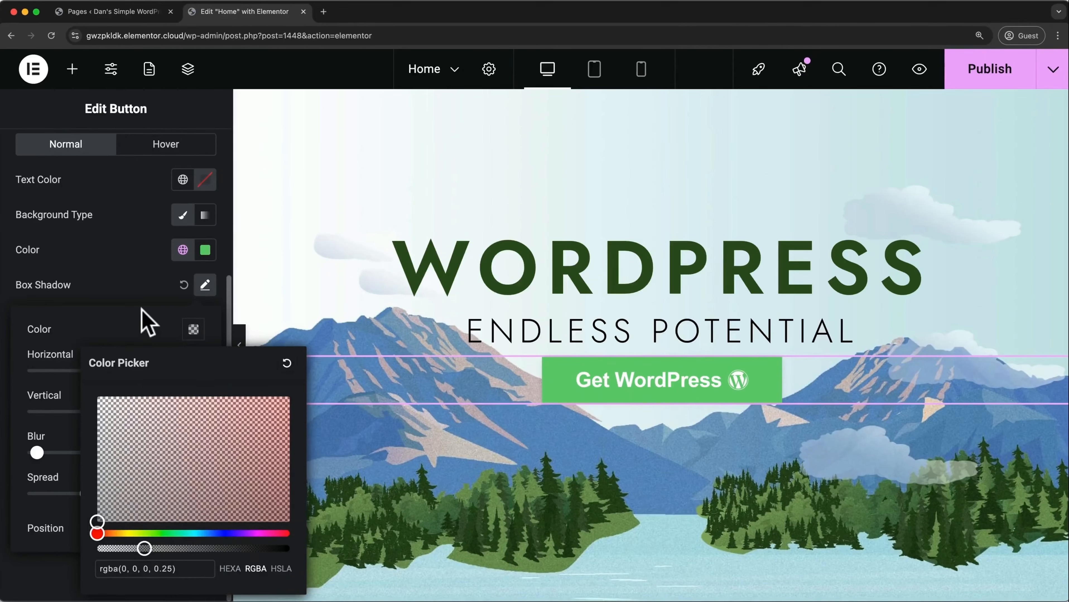
left_click(145, 293)
left_click(204, 288)
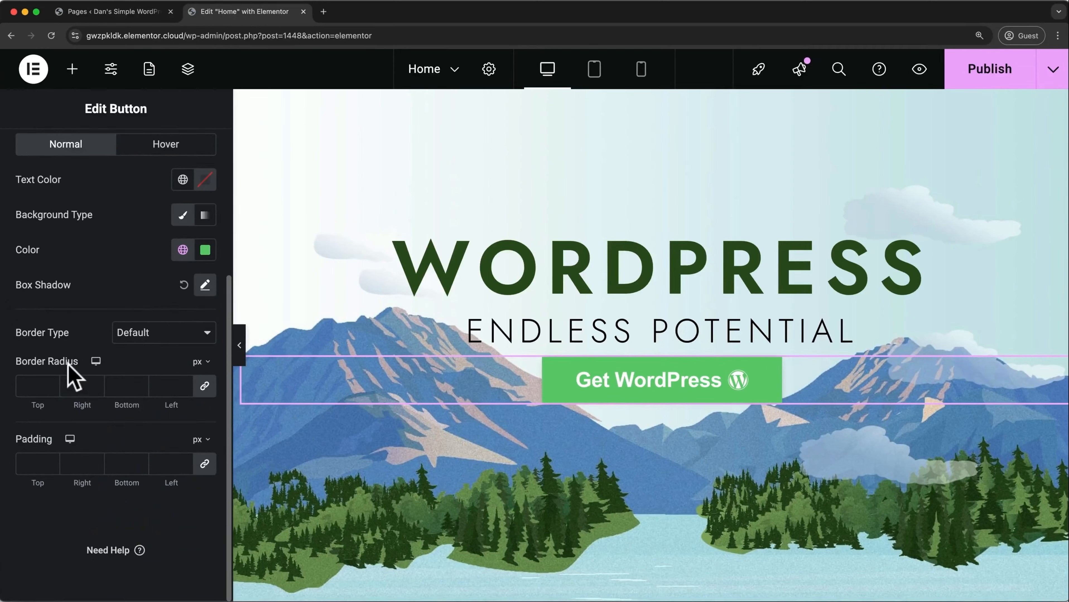
- Round all four corners of the button with a linked border radius of 5 px
left_click(41, 386)
type("1")
key("Up")
key("Up")
key("Up")
key("Up")
key("Up")
key("Up")
key("Up")
key("Up")
key("Up")
key("Up")
key("Up")
key("Up")
key("Up")
key("Up")
key("Up")
key("Up")
key("Up")
key("Up")
key("Up")
key("Up")
key("Down")
key("Down")
key("Down")
key("Down")
left_click(201, 394)
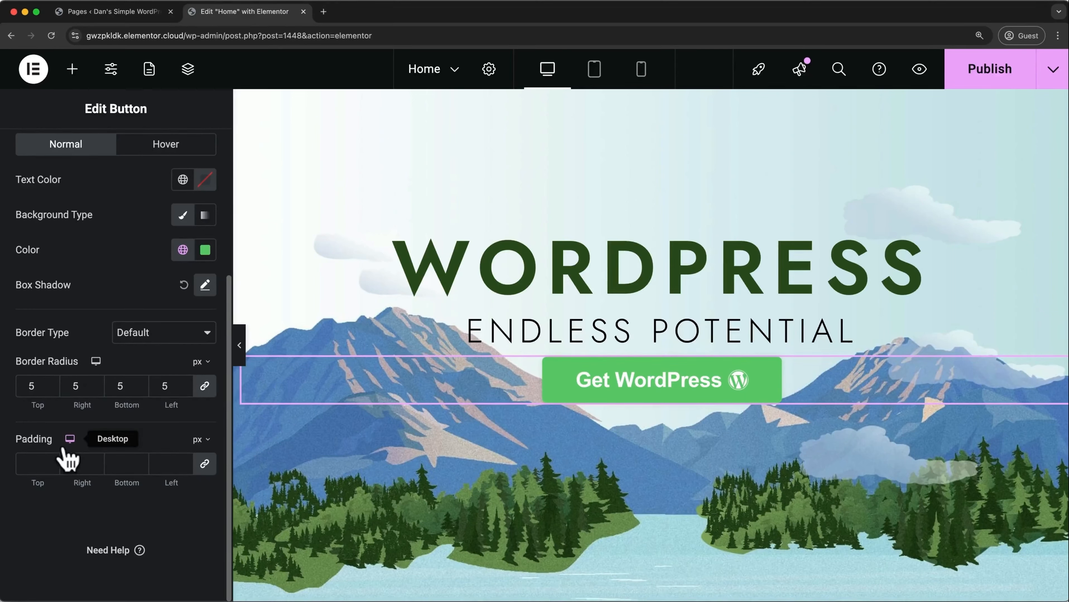
- Unlink the button's padding and set it to 15 px at top and bottom and 25 px at right and left
left_click(204, 464)
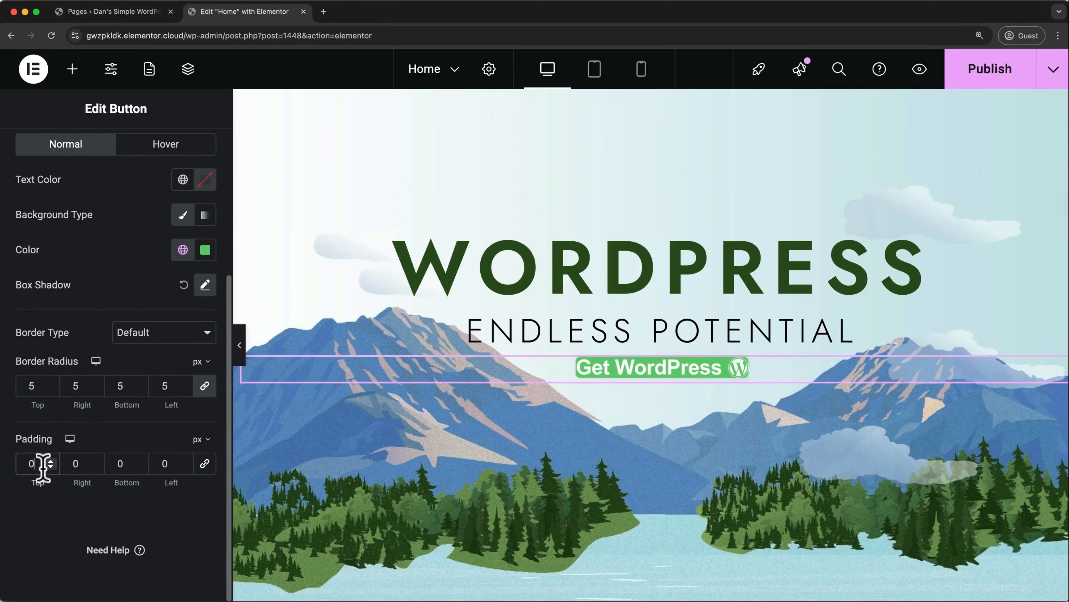
type("15")
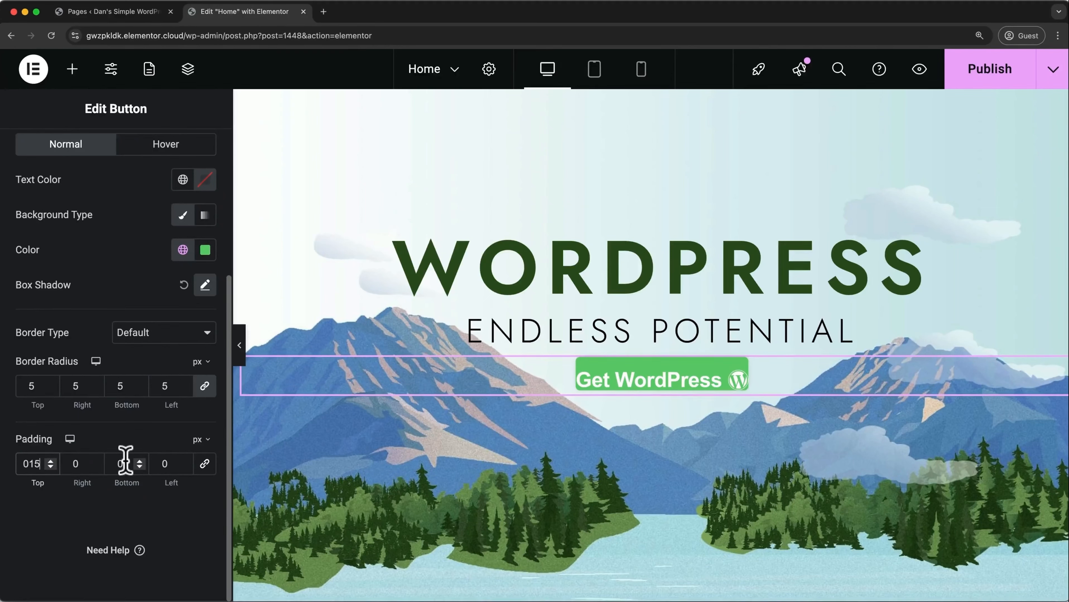
left_click(125, 464)
type("15")
left_click(90, 464)
type("1")
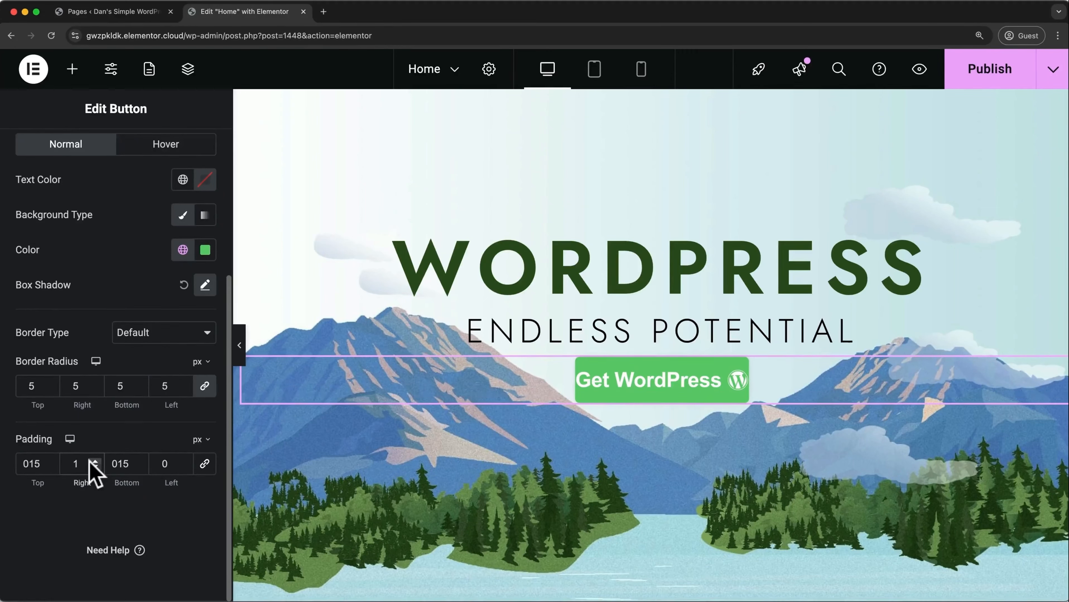
key("BackSpace")
type("25")
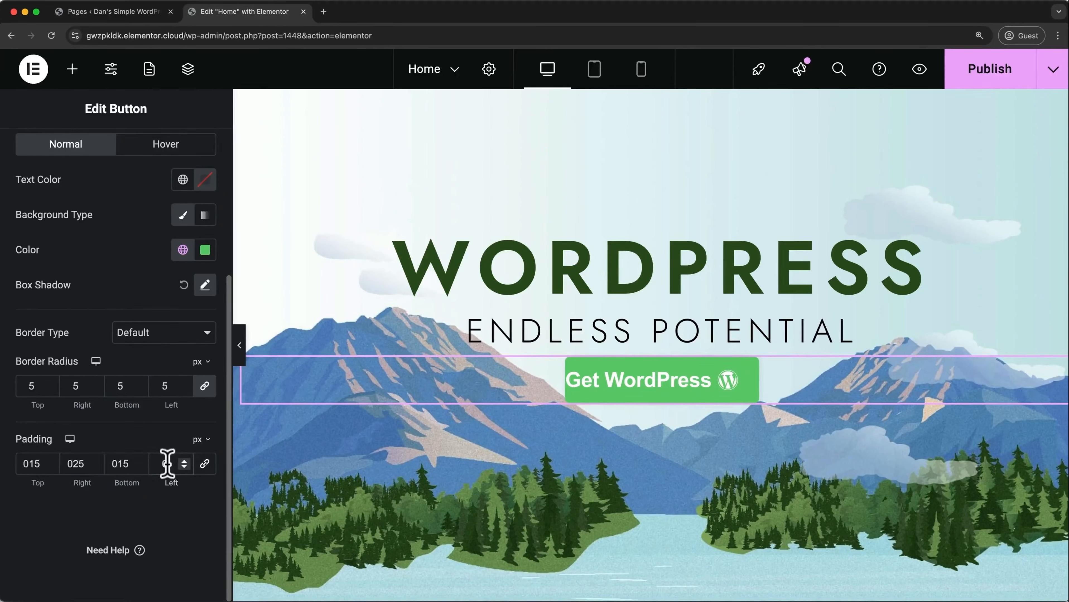
left_click(167, 463)
type("25")
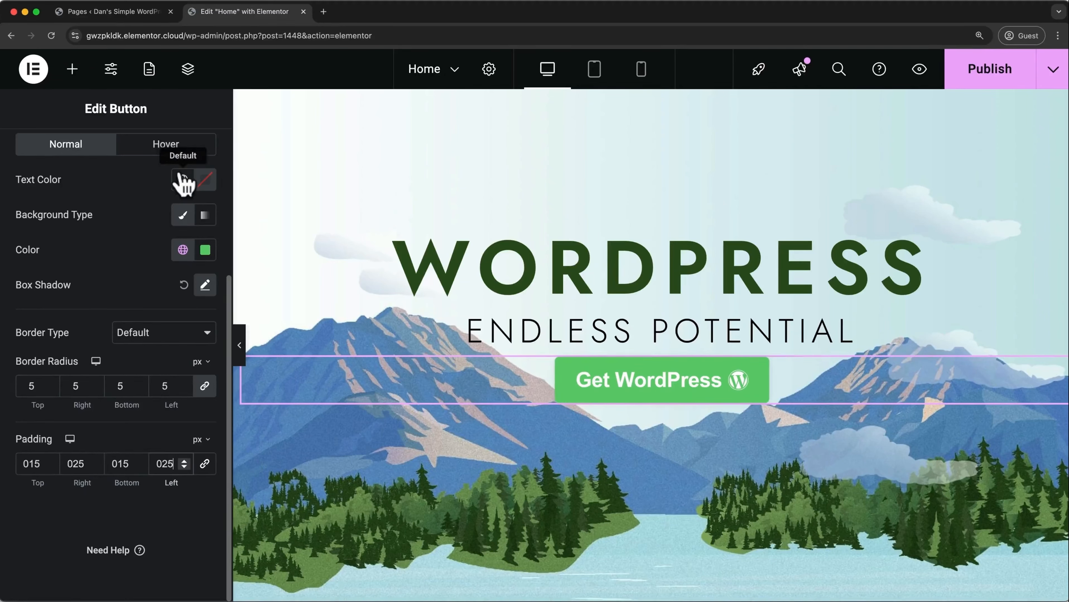
- Add a box shadow with the default settings to the button's hover state
left_click(180, 166)
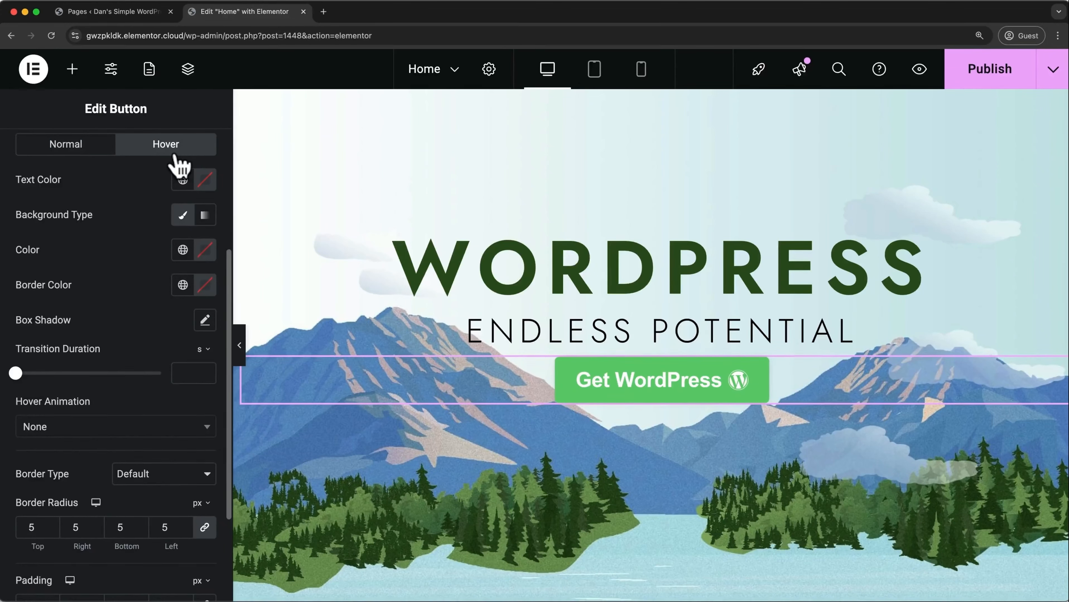
left_click(204, 320)
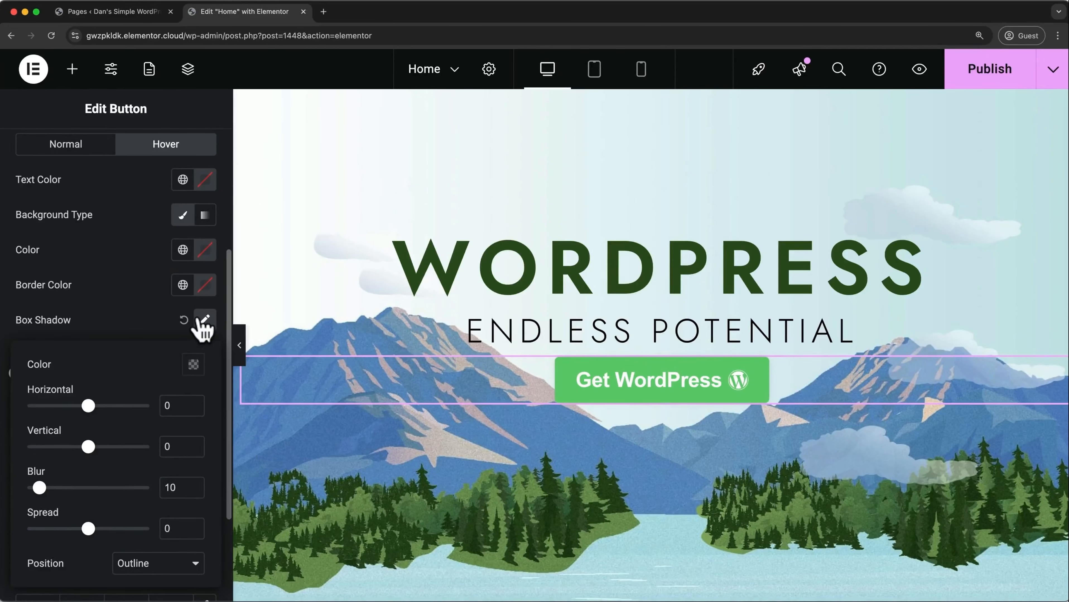
left_click(204, 321)
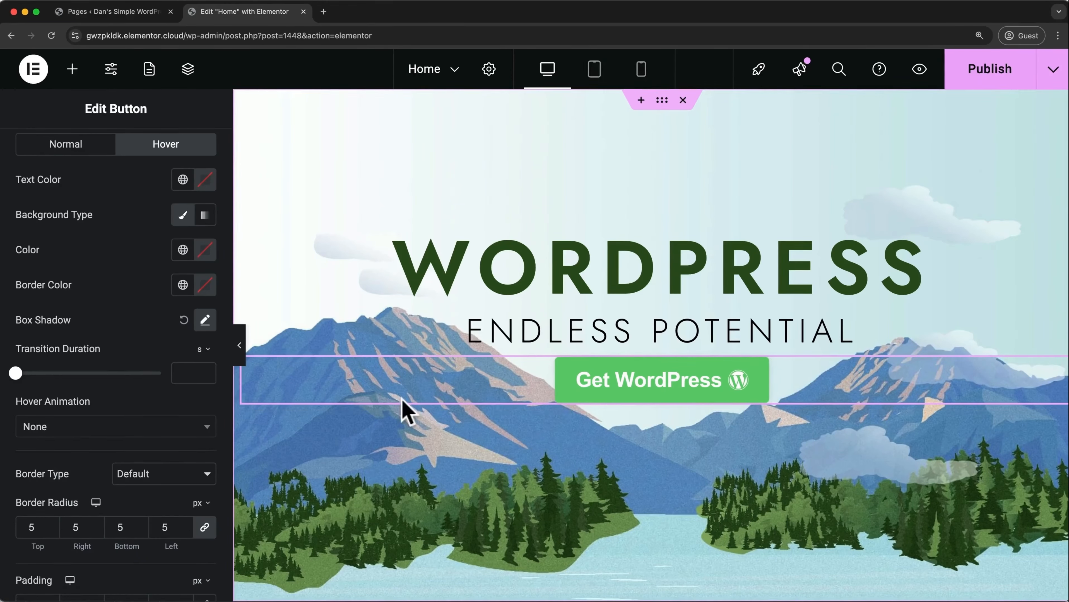
- Set the button's hover background to the global Accent color and darken it to a custom deeper green
left_click(183, 255)
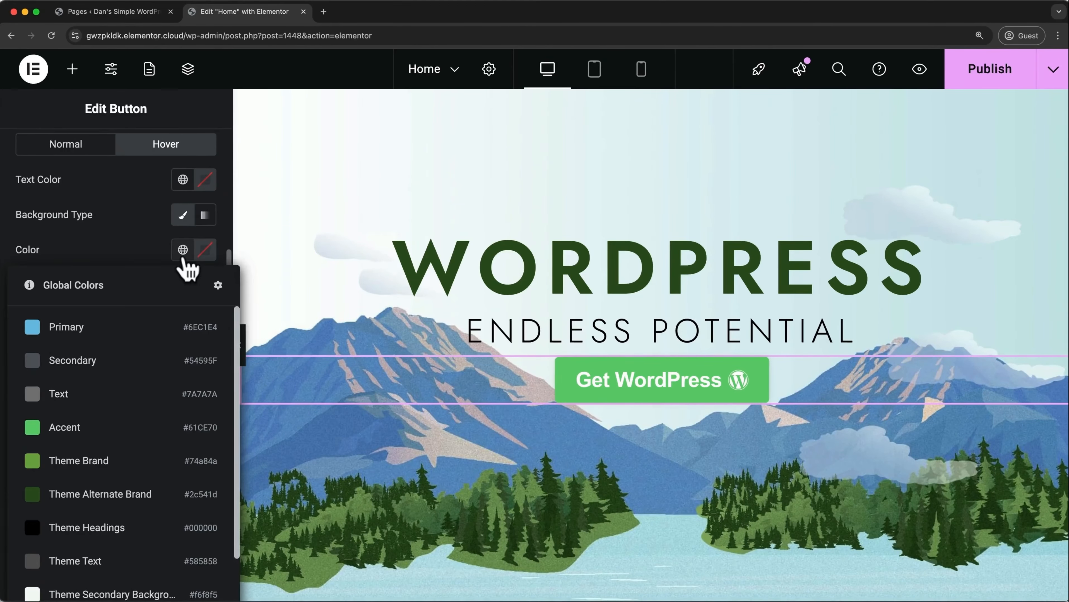
left_click(106, 428)
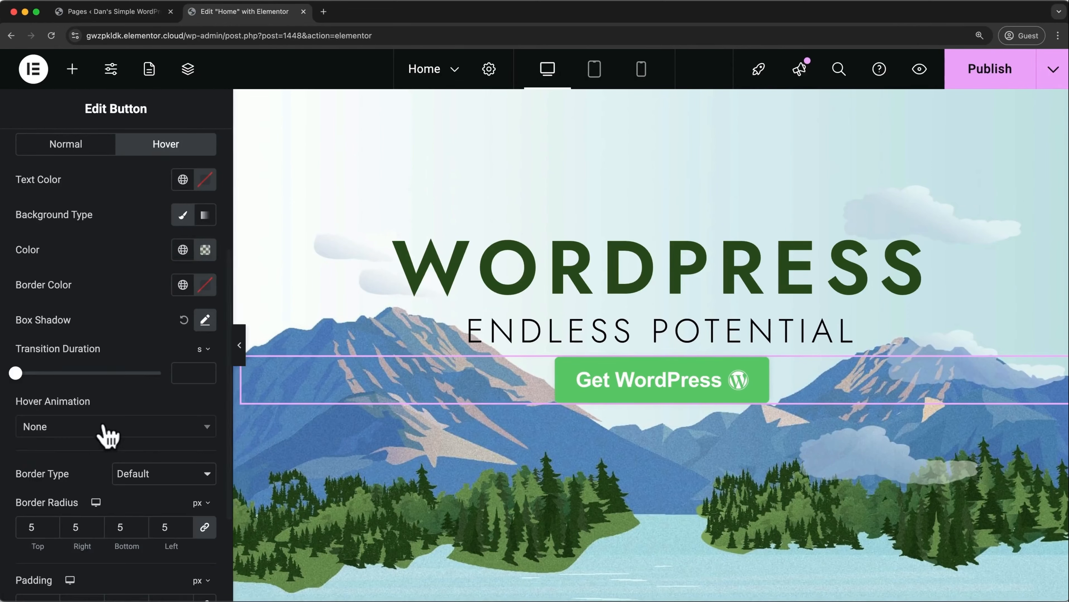
left_click(205, 251)
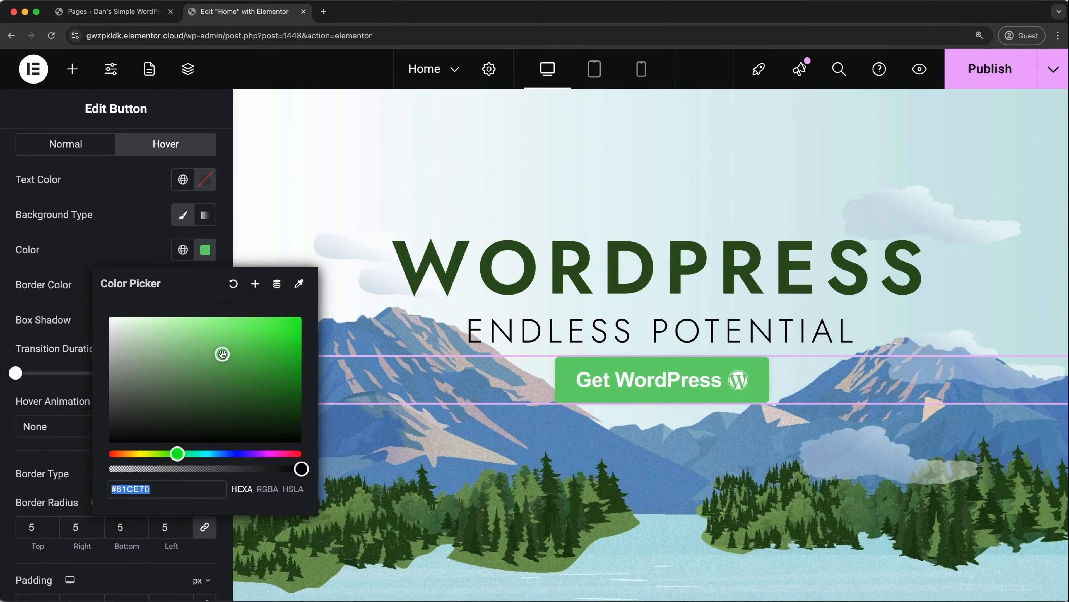
left_click(230, 361)
left_click(119, 245)
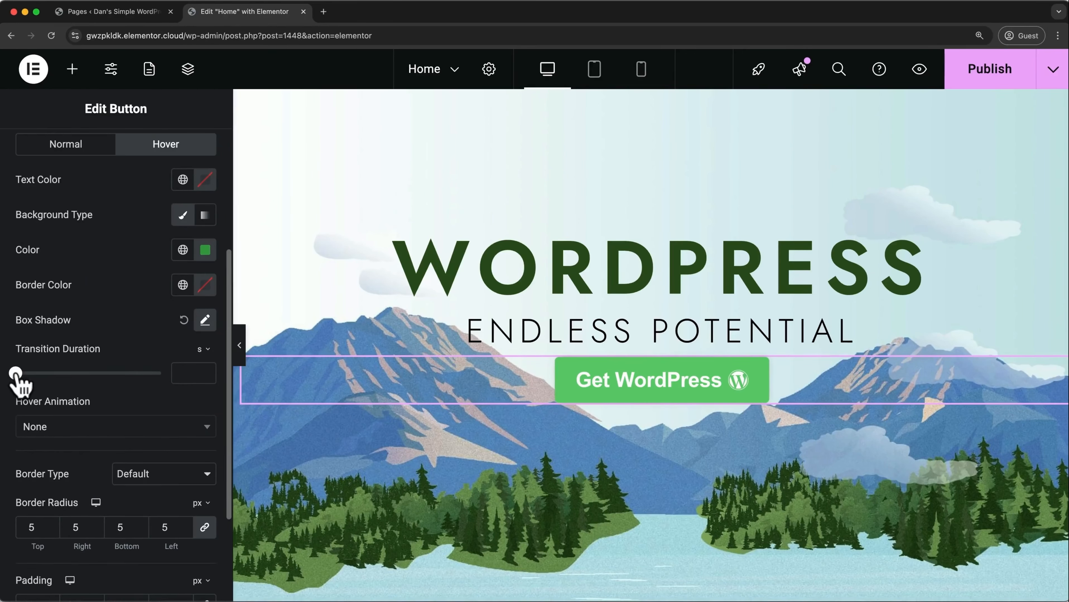
- Set the button's hover transition duration to 0.1 s and look through the hover animations, keeping None
left_click_drag(15, 373, 73, 373)
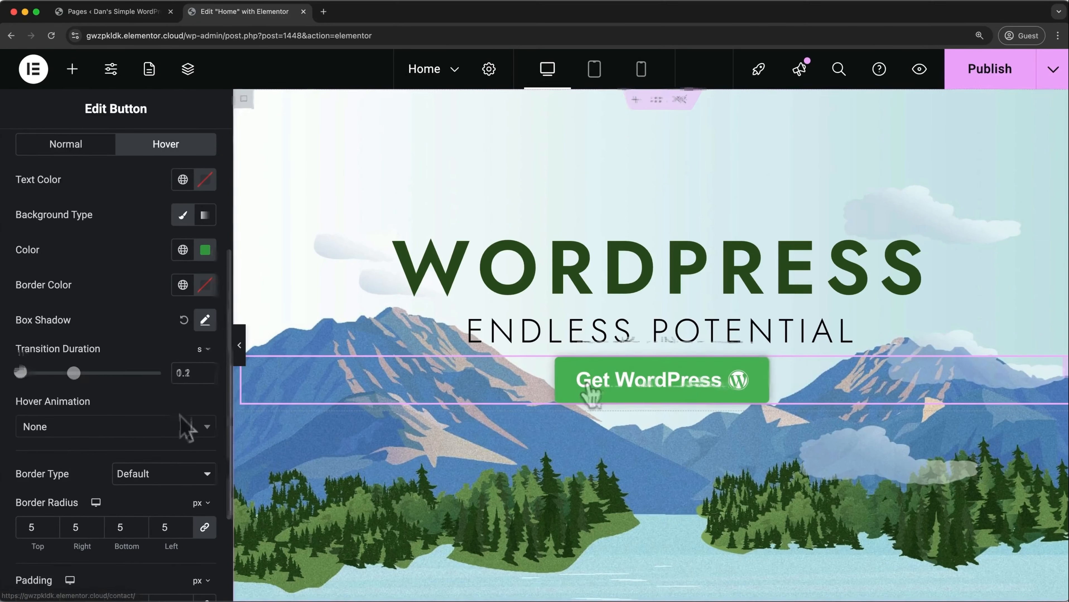
left_click(184, 427)
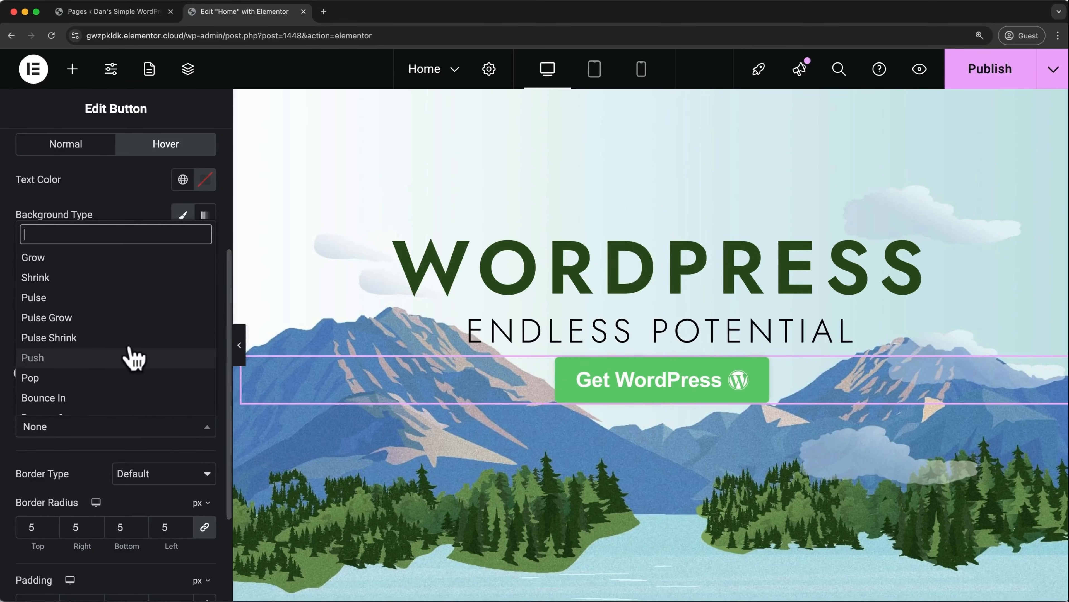
left_click(126, 339)
left_click(196, 428)
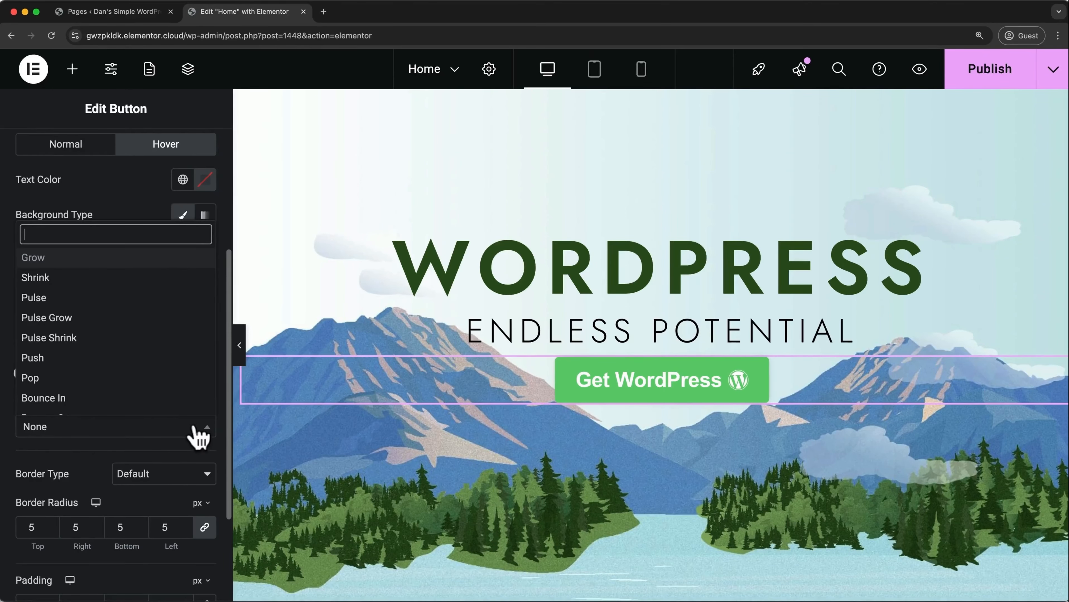
left_click(192, 428)
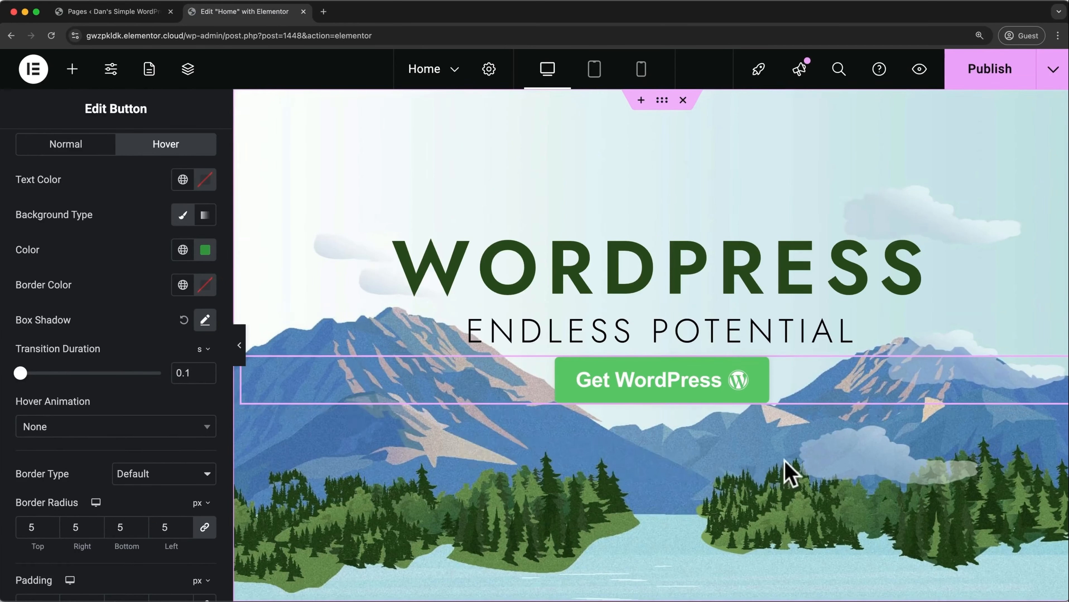
- Select the image above the Web Design heading and open the media chooser for replacing it
scroll(815, 245, "down", 15)
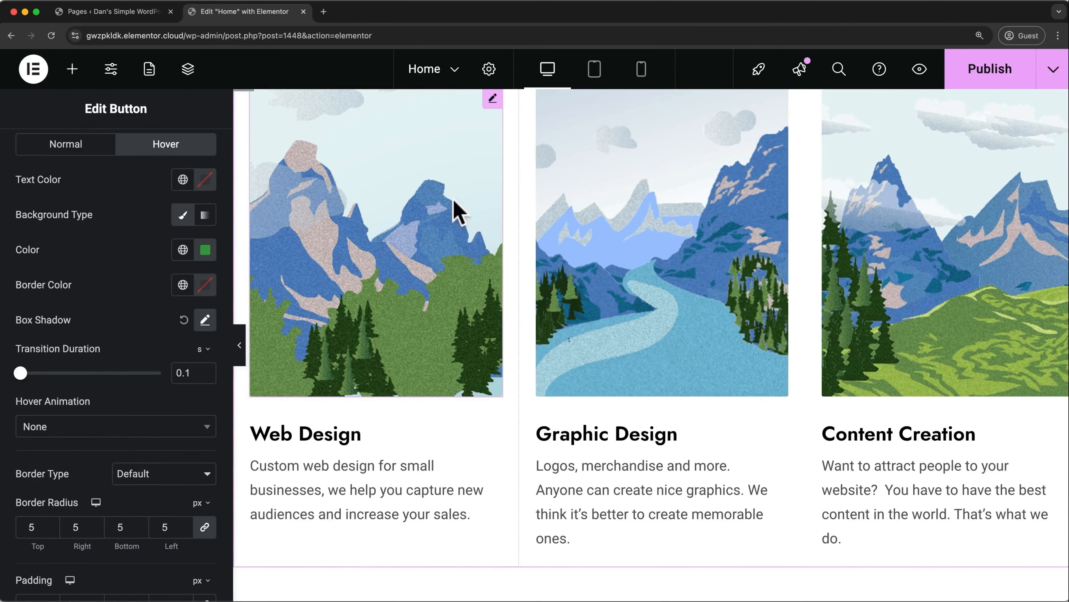
scroll(464, 230, "up", 2)
scroll(462, 227, "up", 2)
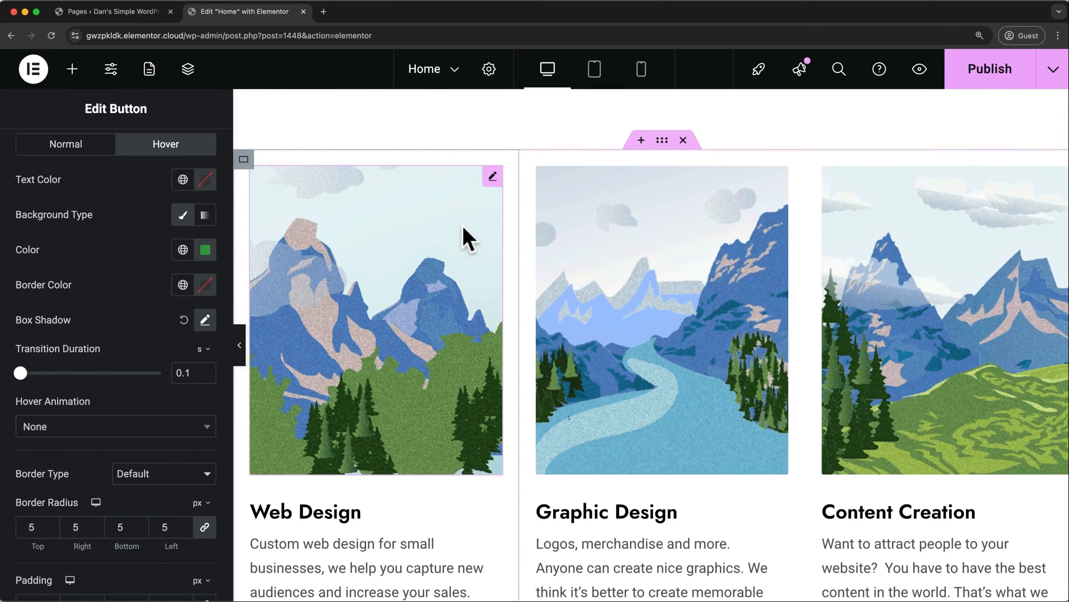
left_click(427, 266)
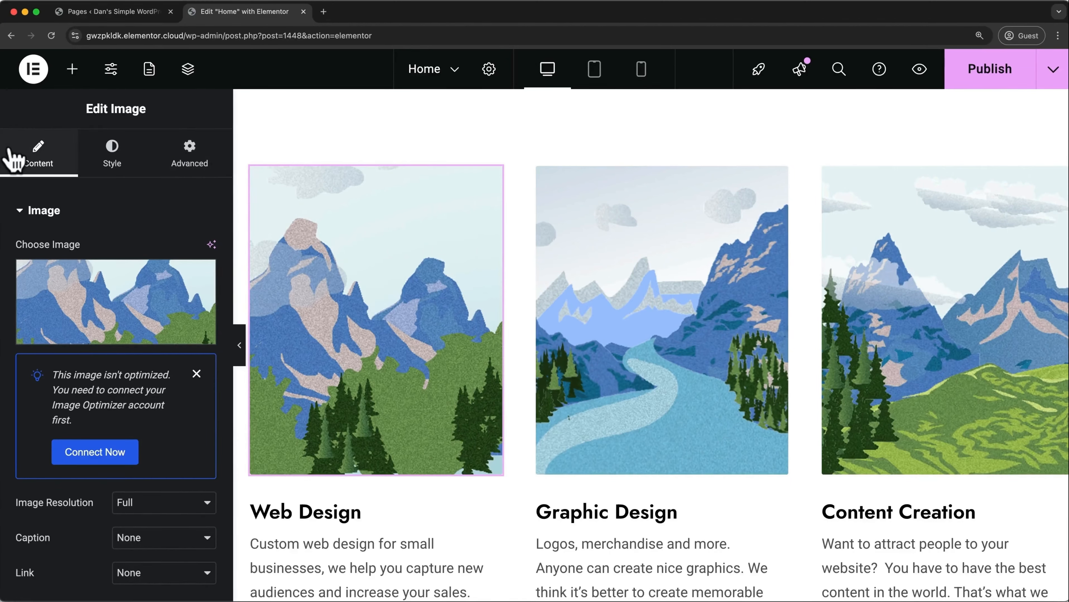
mouse_move(92, 290)
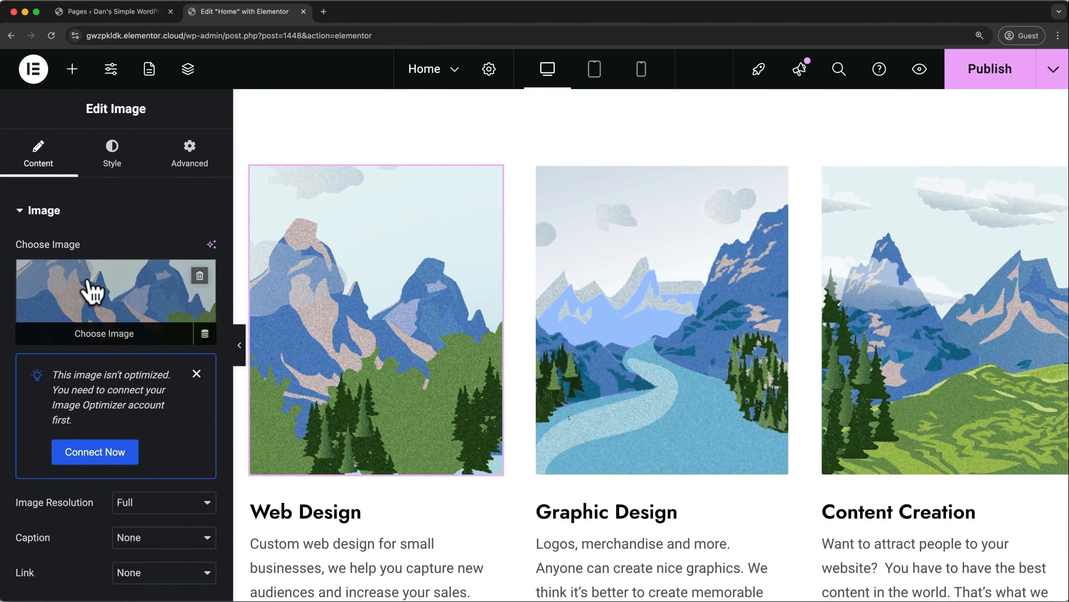
left_click(109, 334)
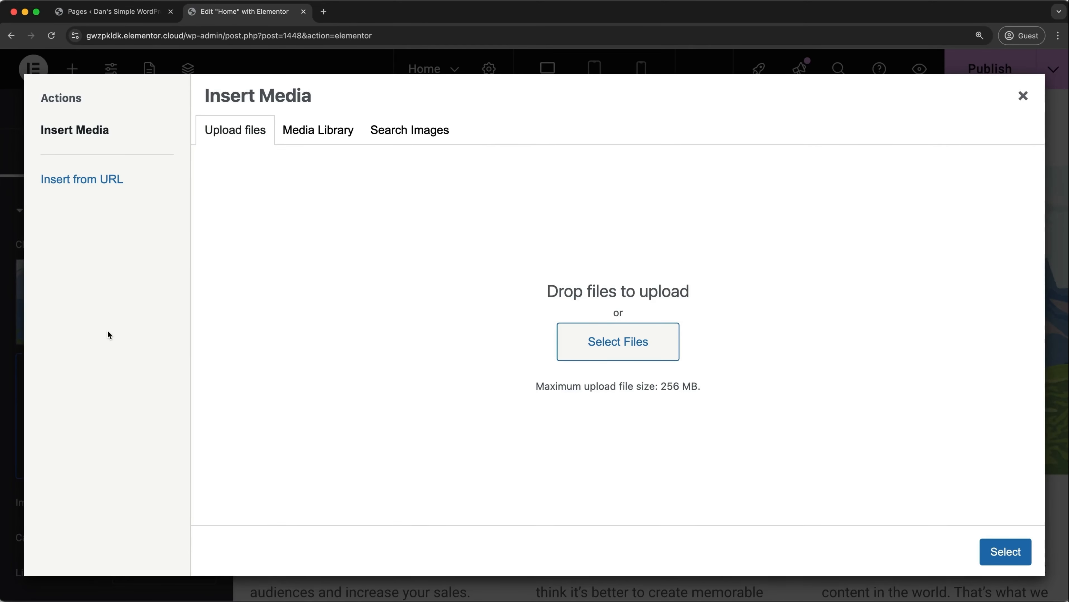
- Look through the existing media library images and the stock image search as possible sources for the replacement
left_click(312, 132)
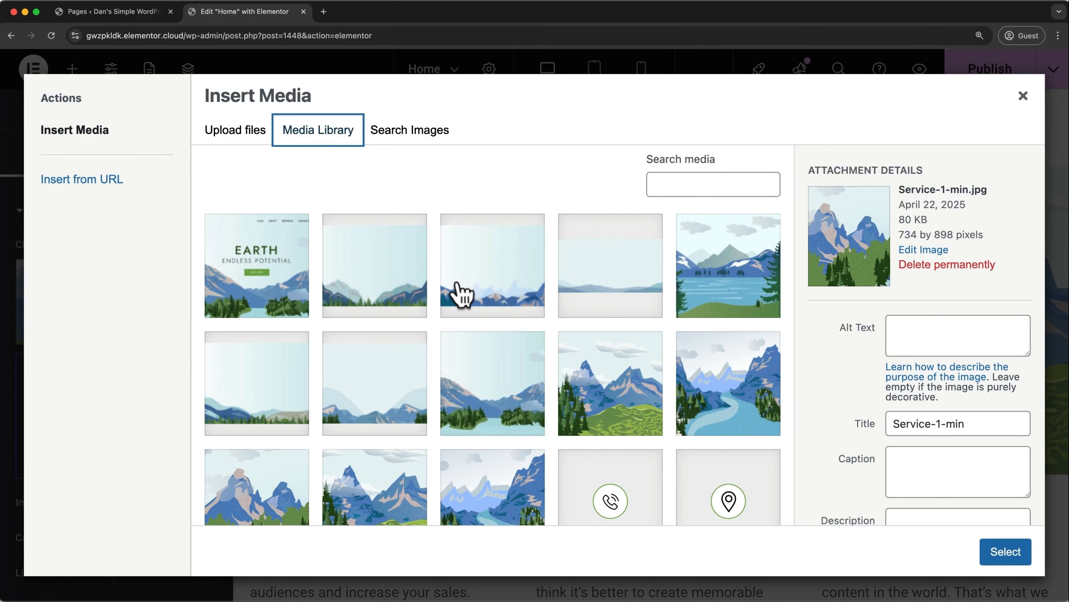
left_click(403, 134)
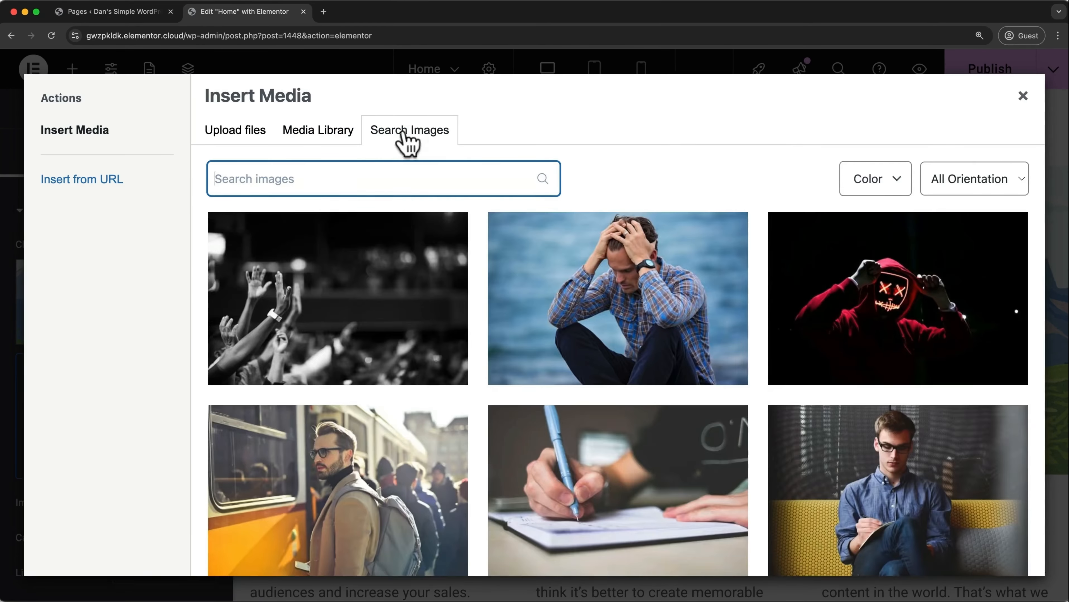
mouse_move(443, 362)
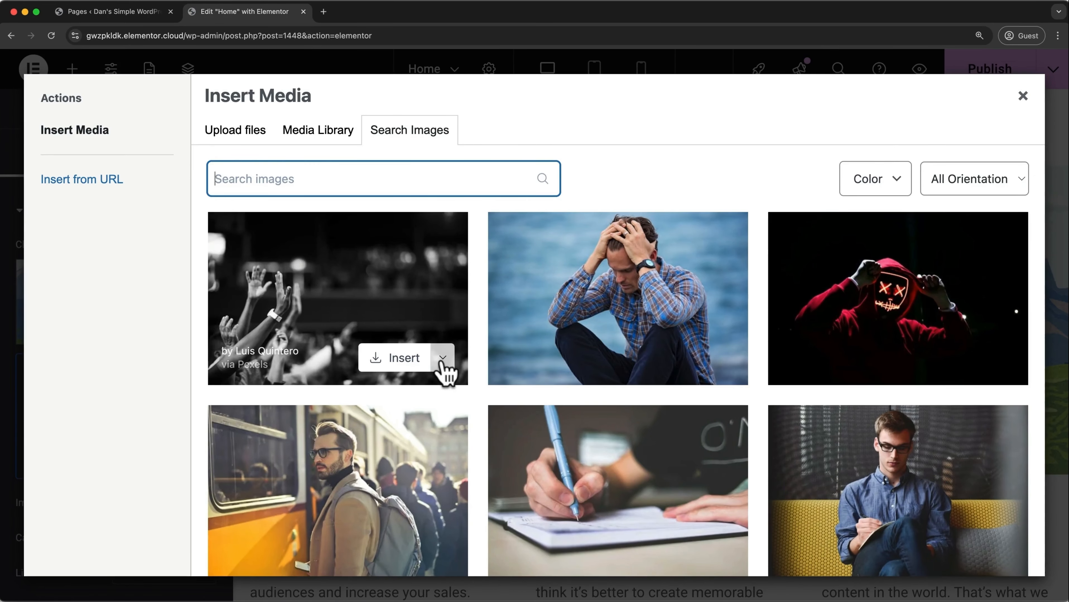
- Upload 1_web_design.png from the Downloads folder and use it as the Web Design image
left_click(252, 142)
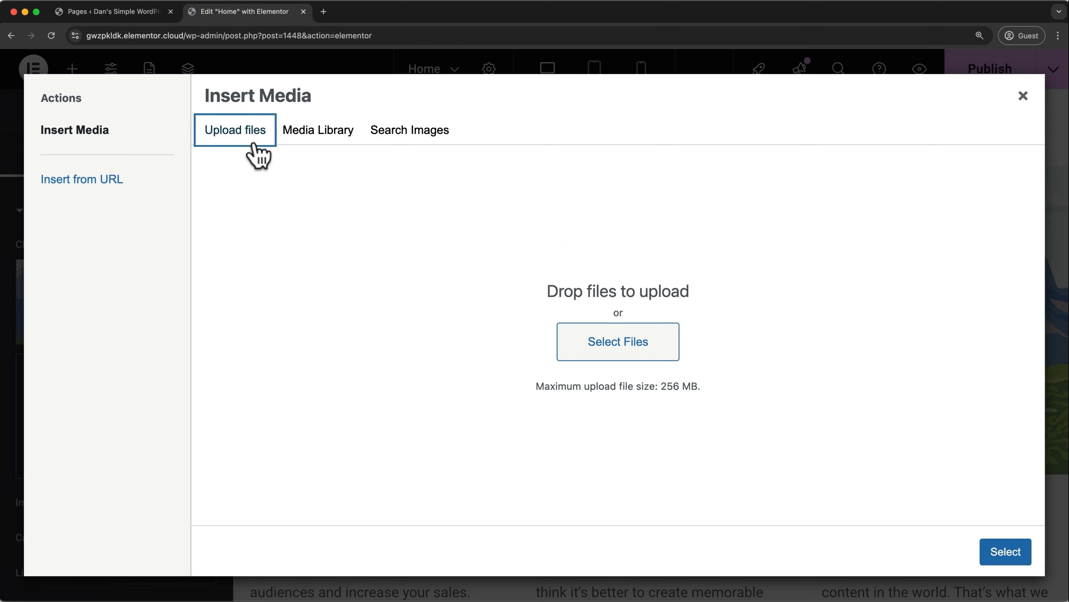
left_click(572, 356)
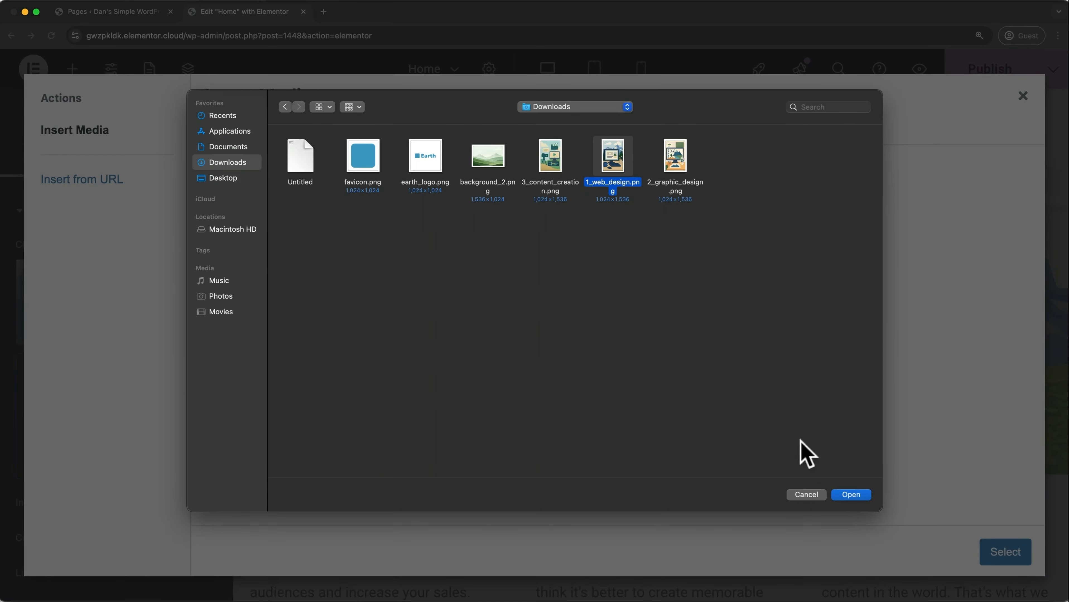
left_click(851, 494)
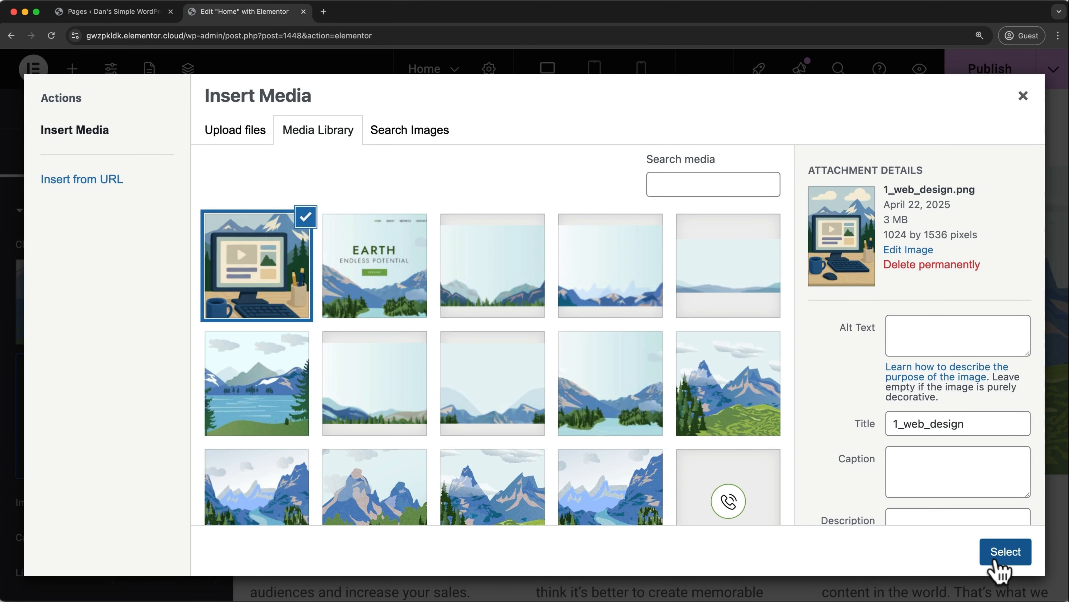
left_click(1004, 552)
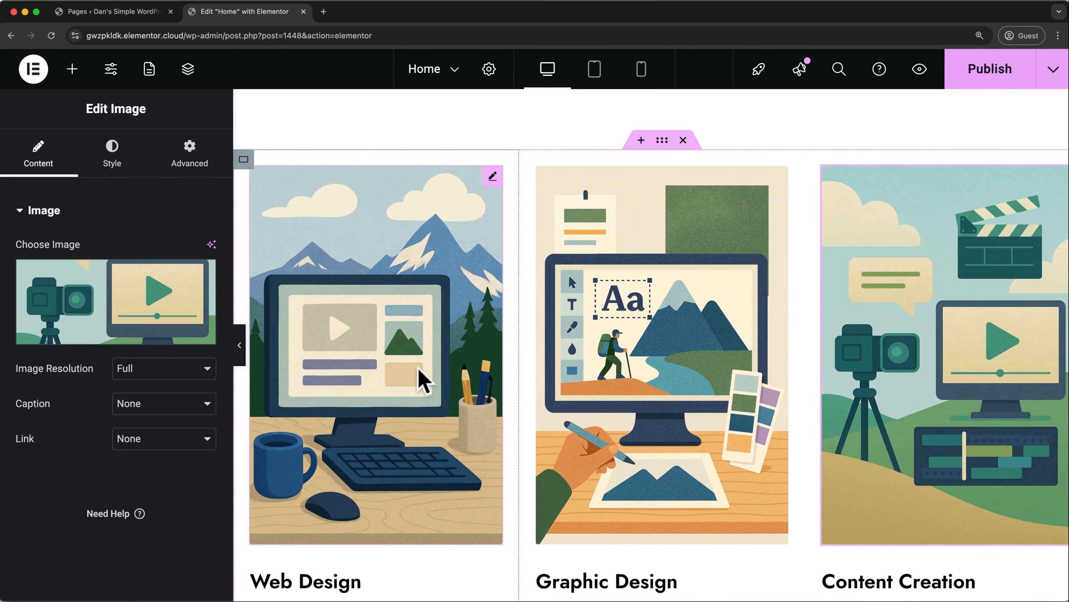
- Set the Web Design image's width to 88%
left_click(421, 380)
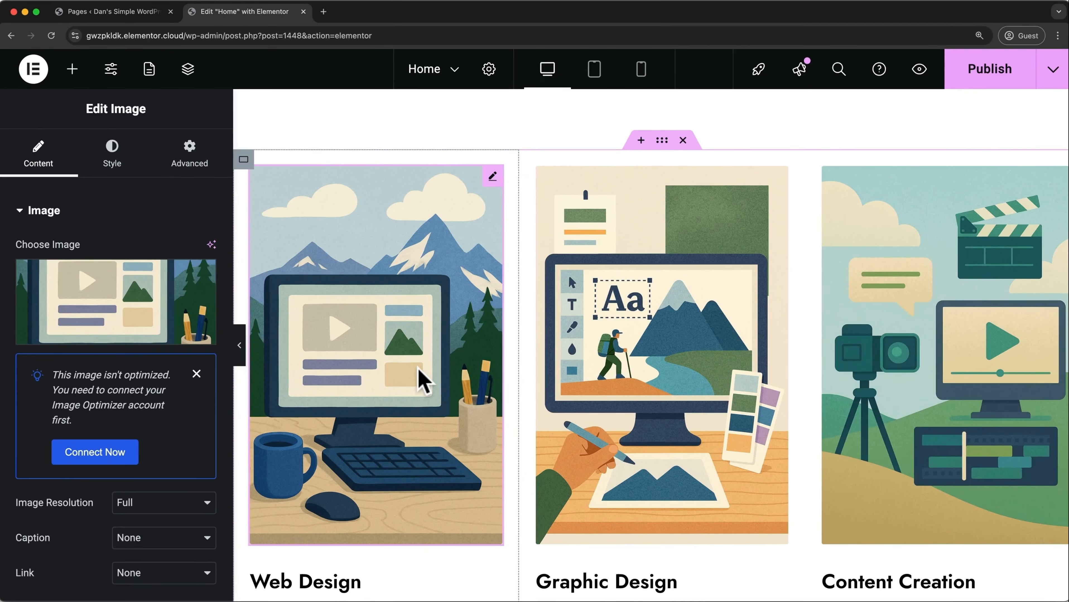
left_click(92, 166)
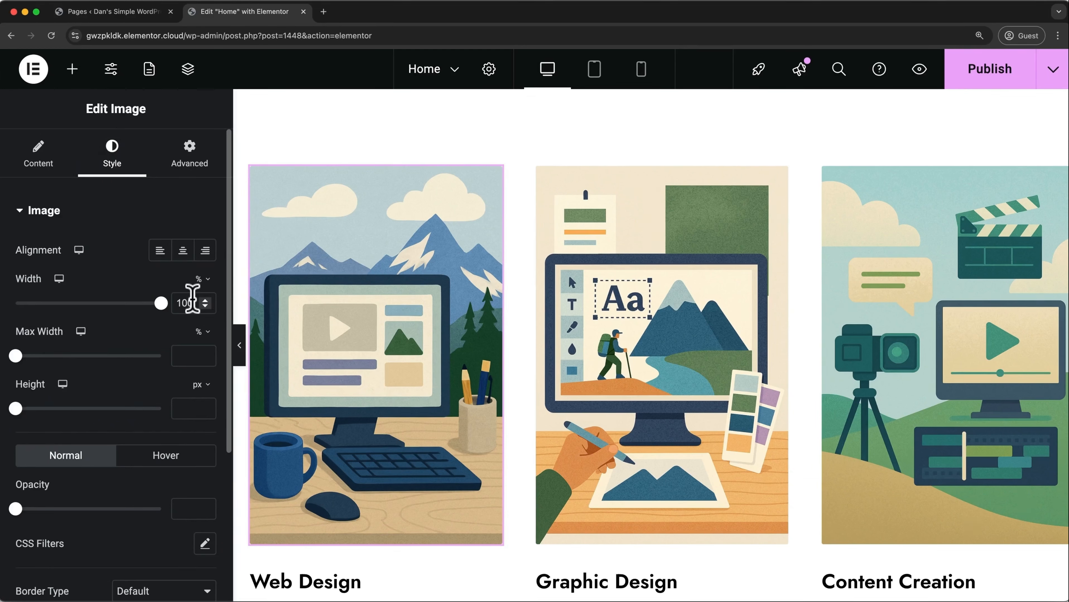
left_click_drag(193, 299, 177, 300)
type("88")
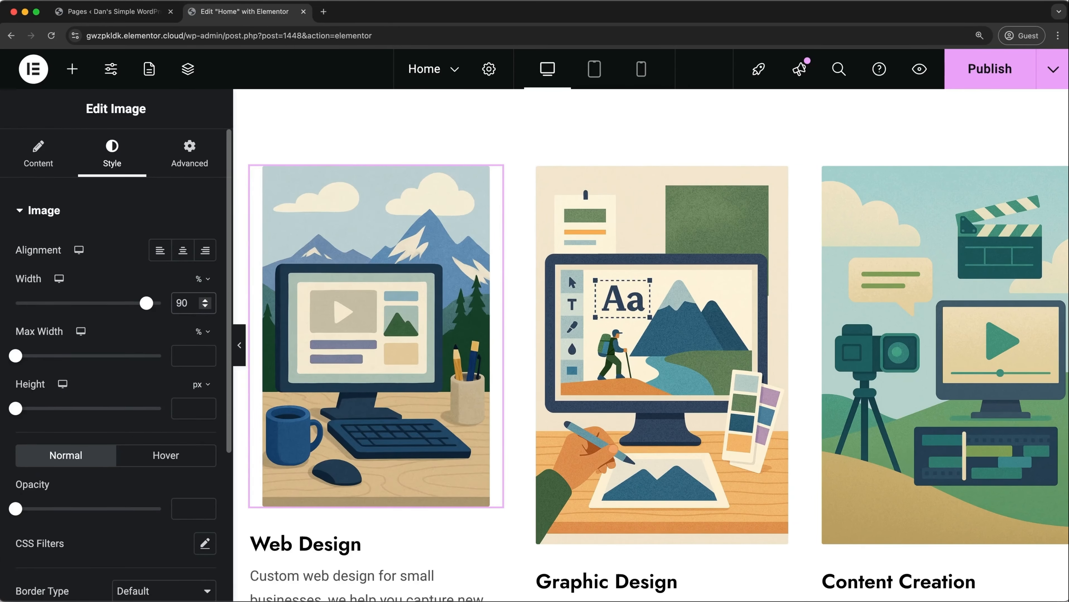
- Set the Web Design image's border radius to 10 px on all corners
scroll(179, 305, "down", 5)
scroll(177, 306, "down", 2)
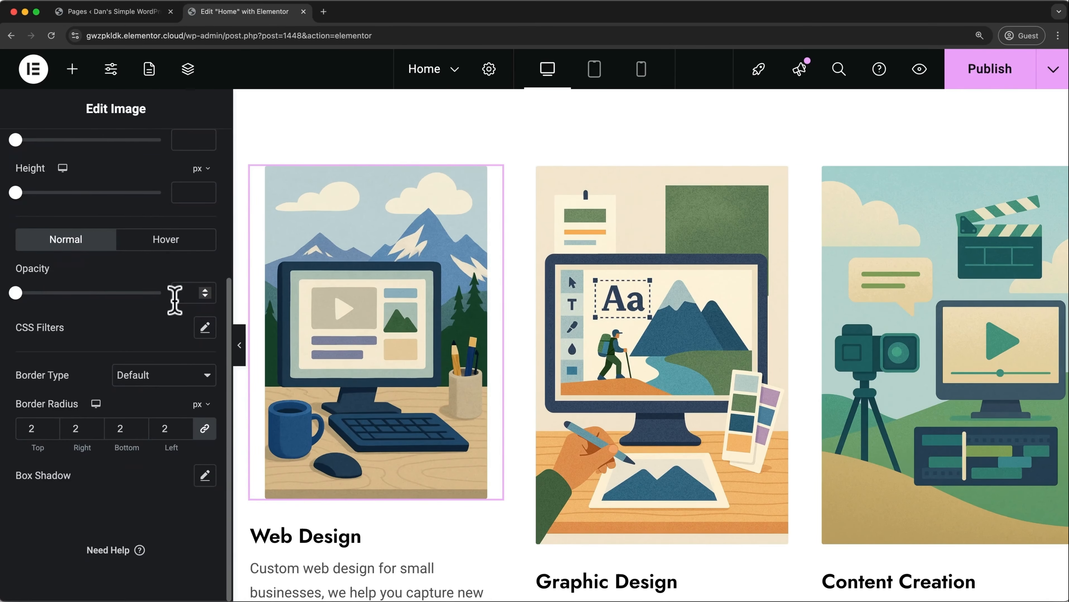
left_click(46, 426)
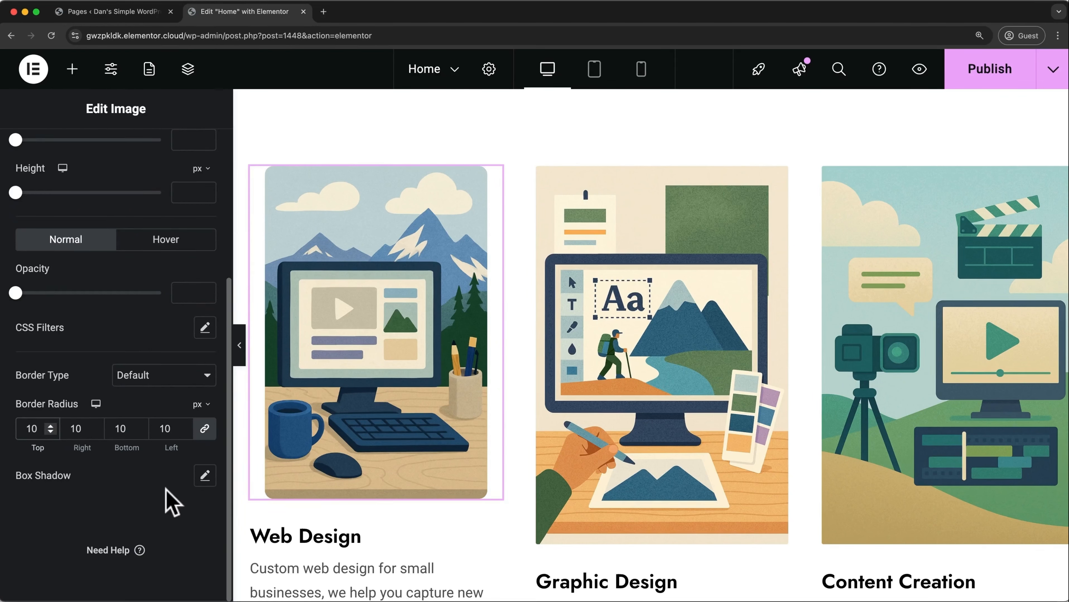
- Add a box shadow to the Web Design image with horizontal 5, vertical 5, blur 20 and spread 5
left_click(205, 475)
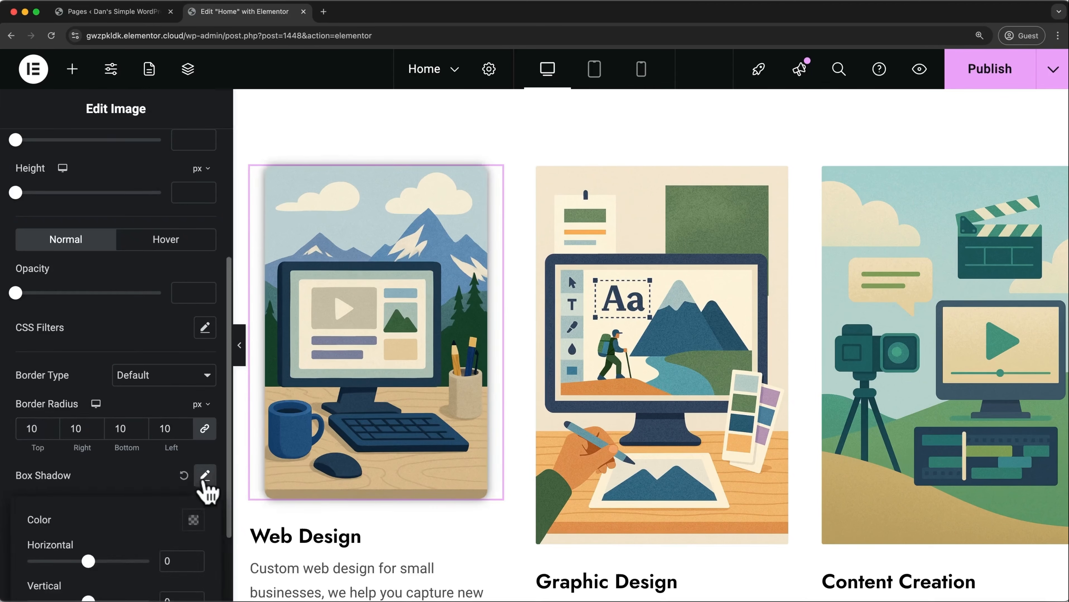
scroll(205, 489, "down", 5)
mouse_move(88, 455)
left_mouse_down()
mouse_move(99, 456)
mouse_move(84, 456)
left_mouse_up()
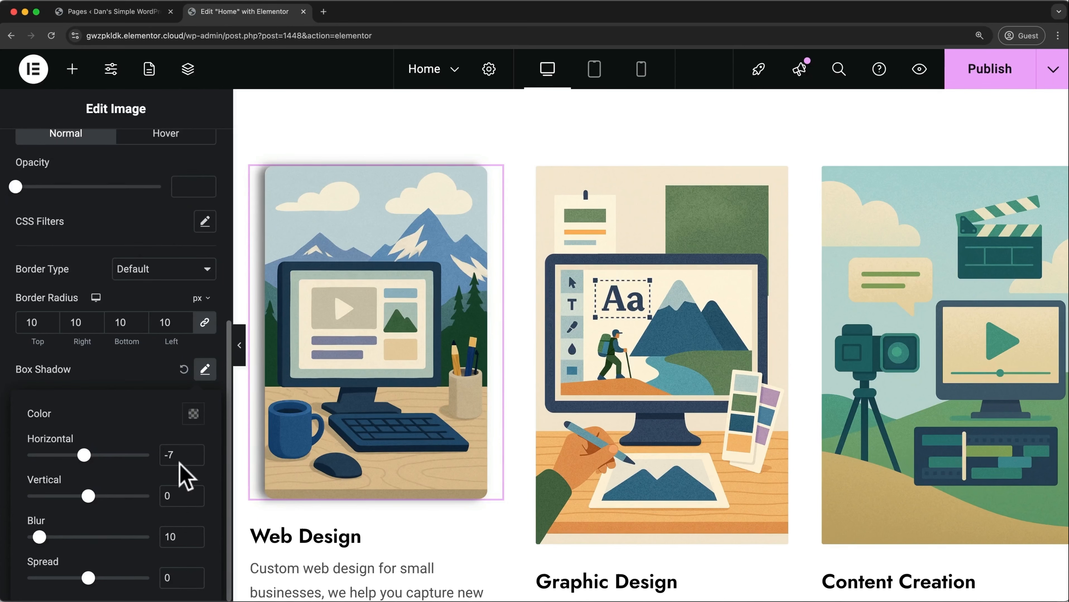
left_click_drag(181, 455, 161, 456)
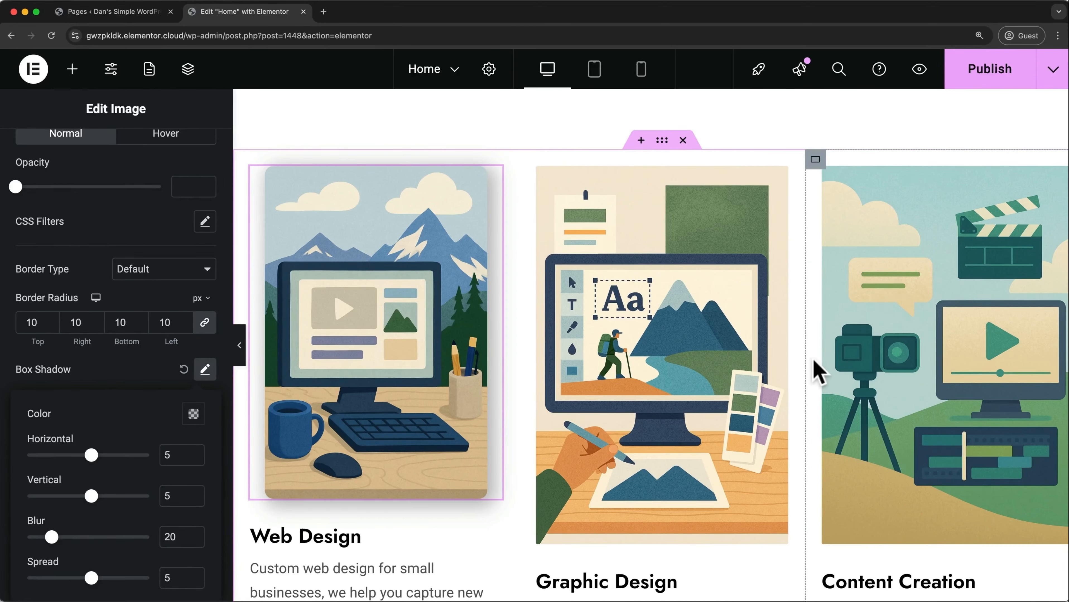
- Replace the hero container's background image with an uploaded background_2.png
left_click(662, 140)
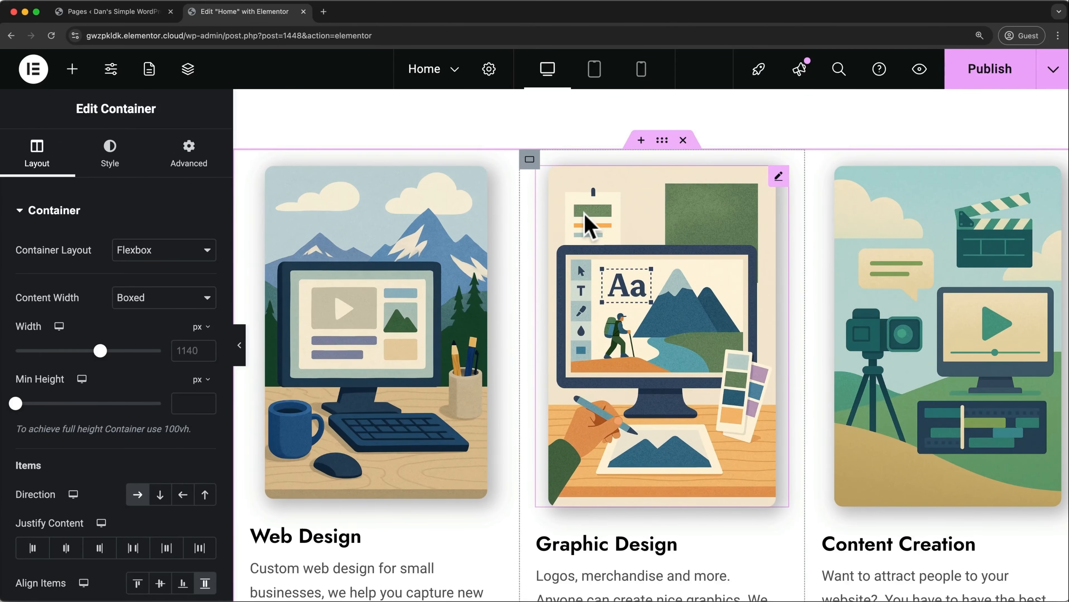
scroll(589, 224, "up", 10)
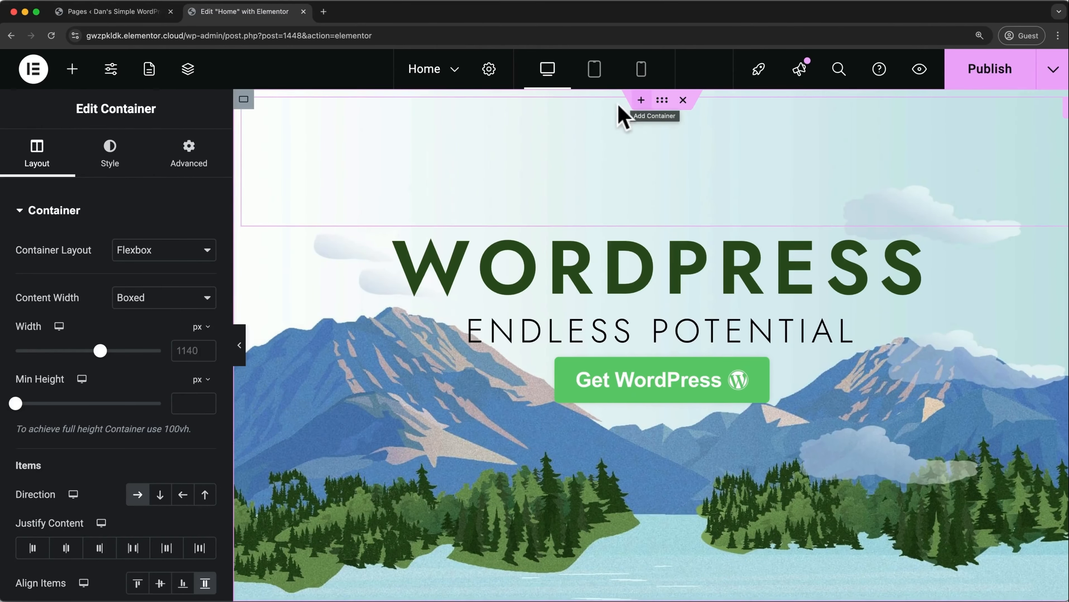
left_click(662, 105)
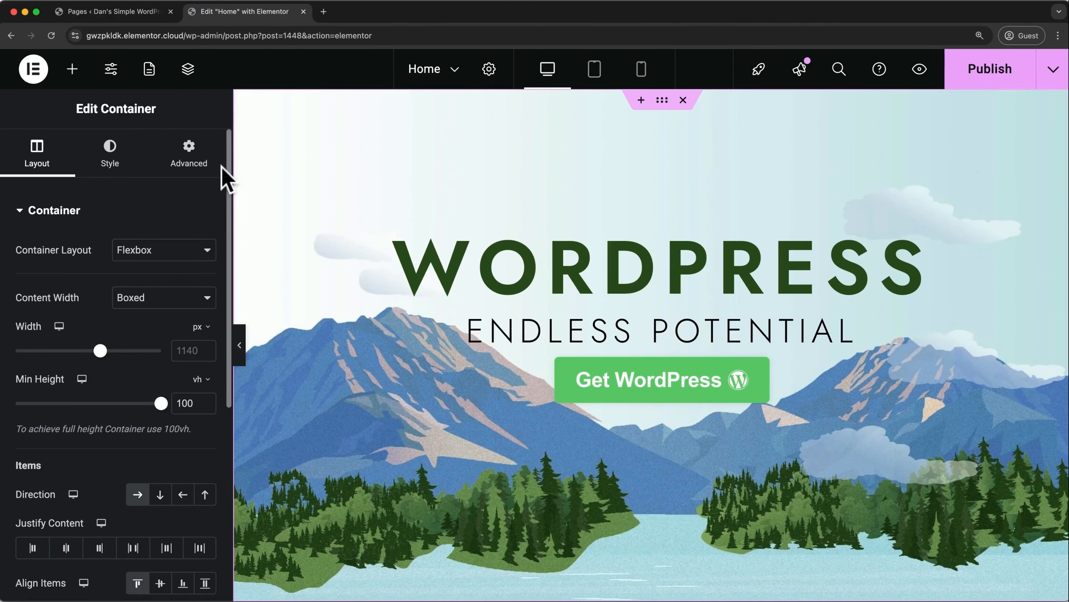
left_click(125, 170)
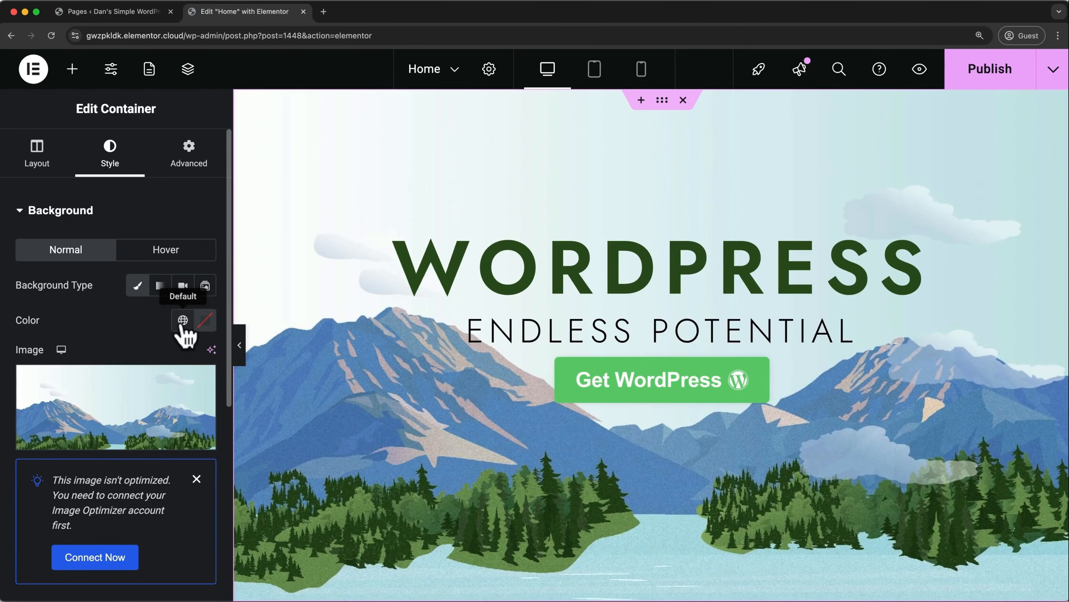
mouse_move(143, 389)
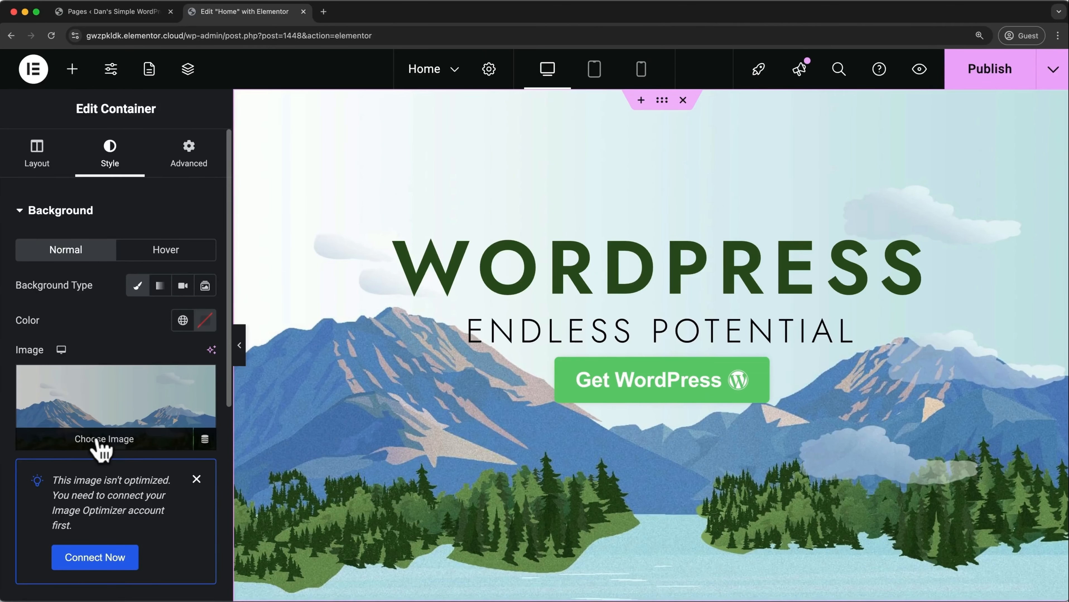
left_click(96, 440)
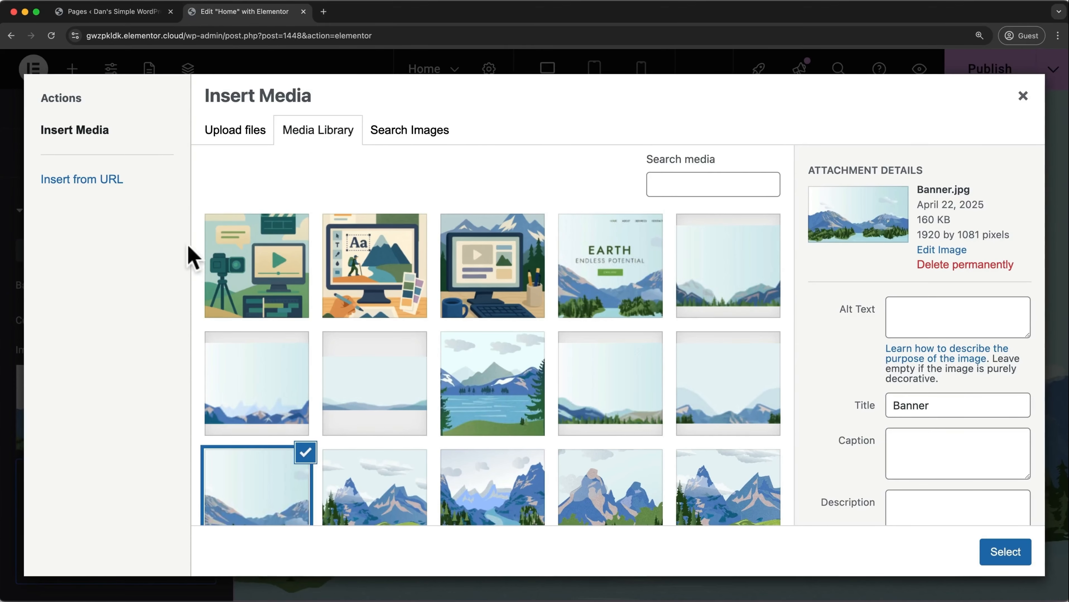
left_click(245, 135)
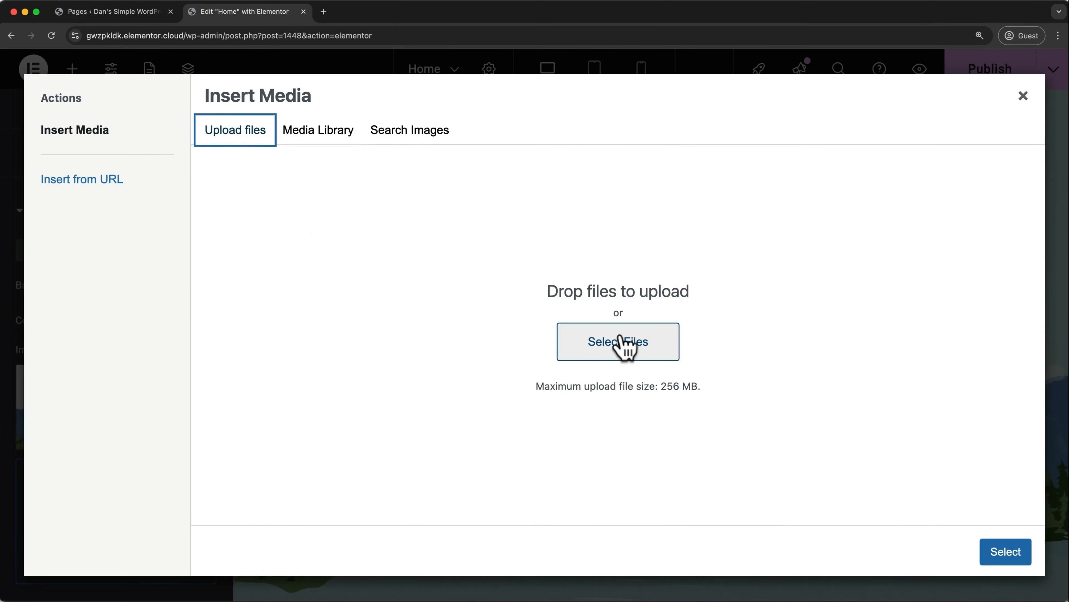
left_click(625, 346)
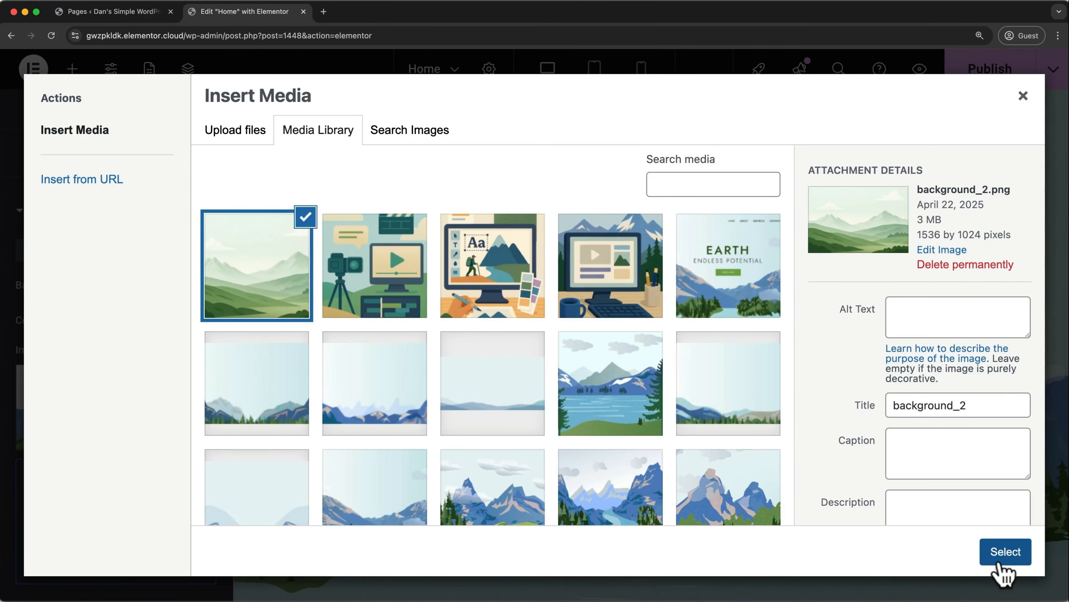
left_click(1004, 552)
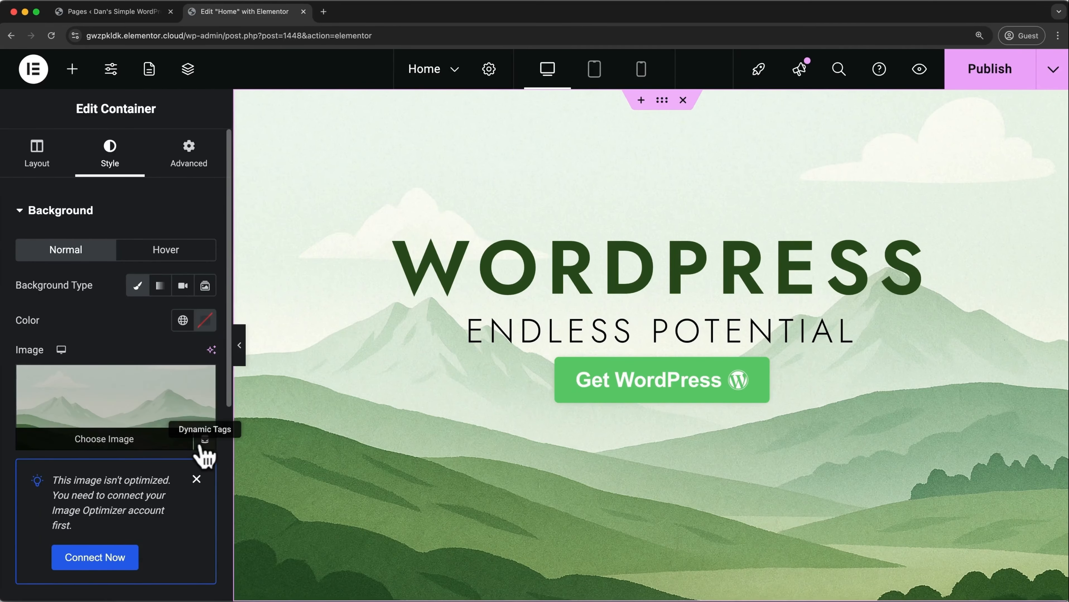
- Set the hero background image's position to Top Center and check the result down to the services section
scroll(203, 453, "down", 6)
scroll(203, 454, "down", 3)
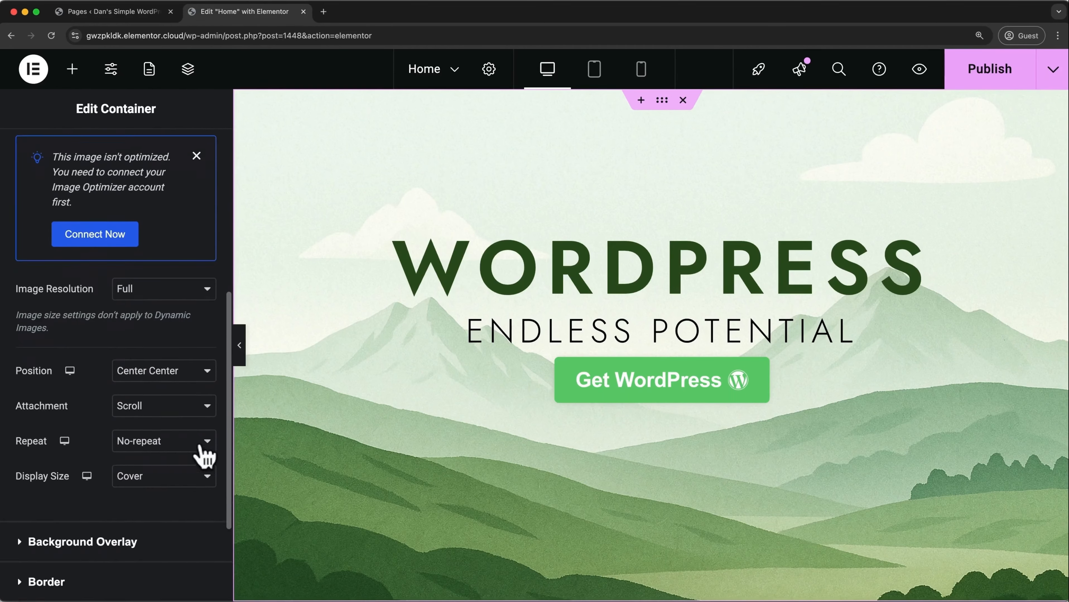
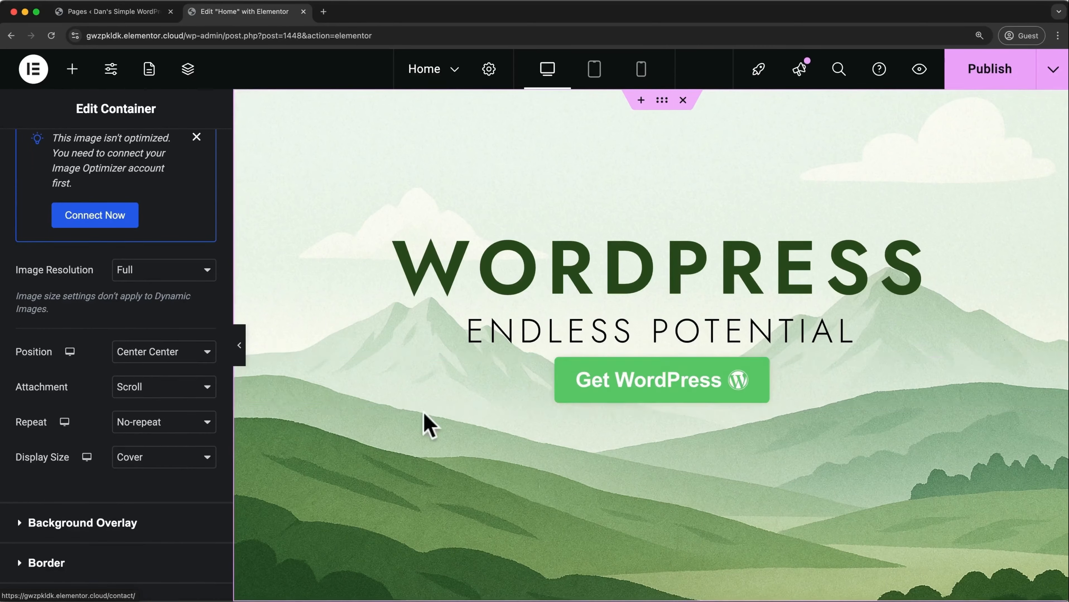
left_click(206, 352)
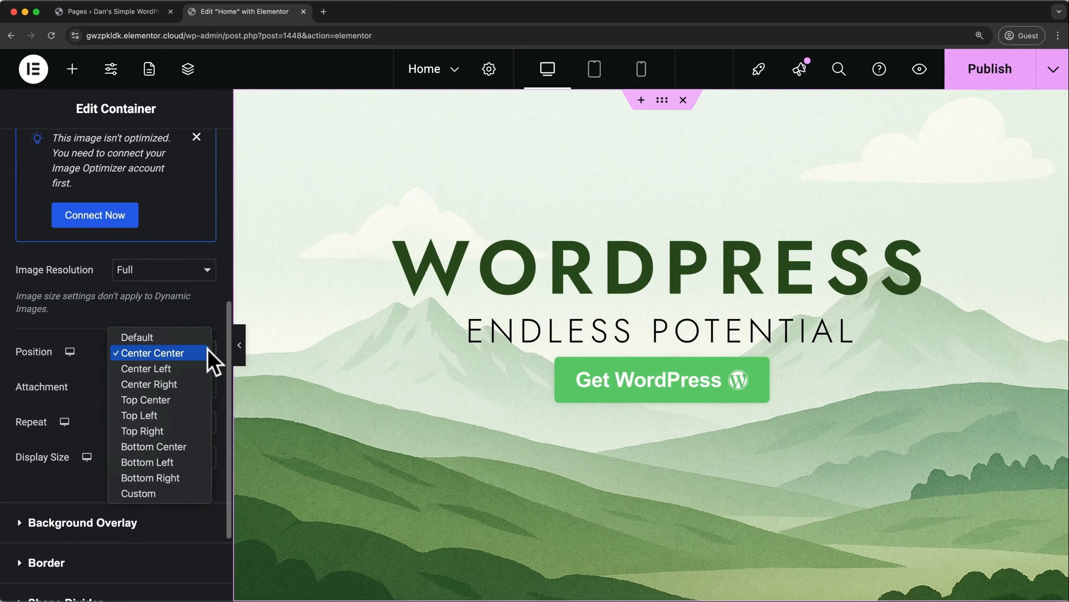
left_click(188, 401)
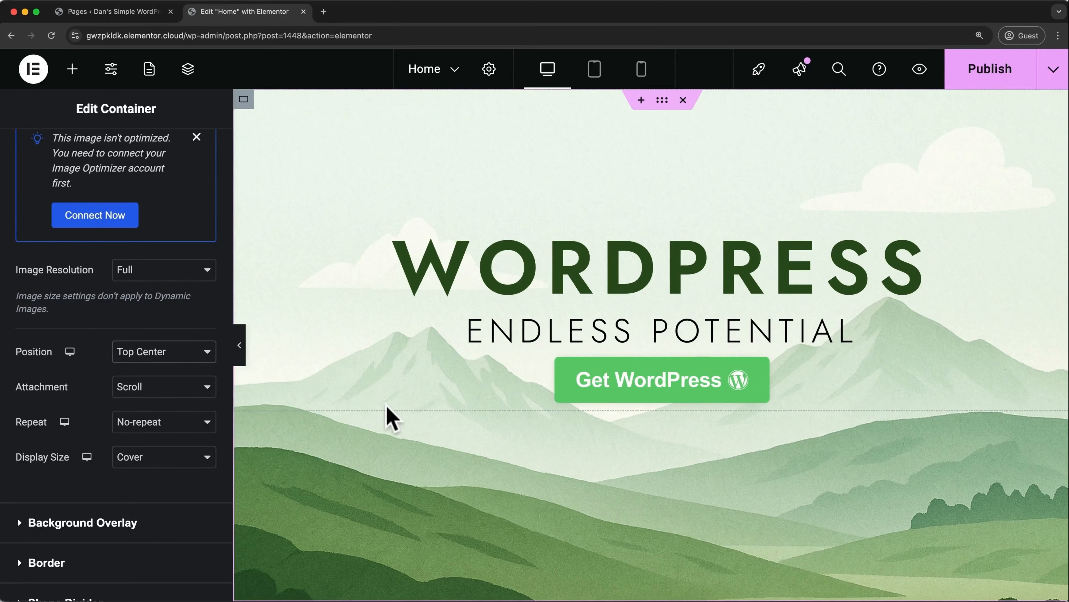
scroll(392, 418, "down", 5)
scroll(392, 418, "up", 4)
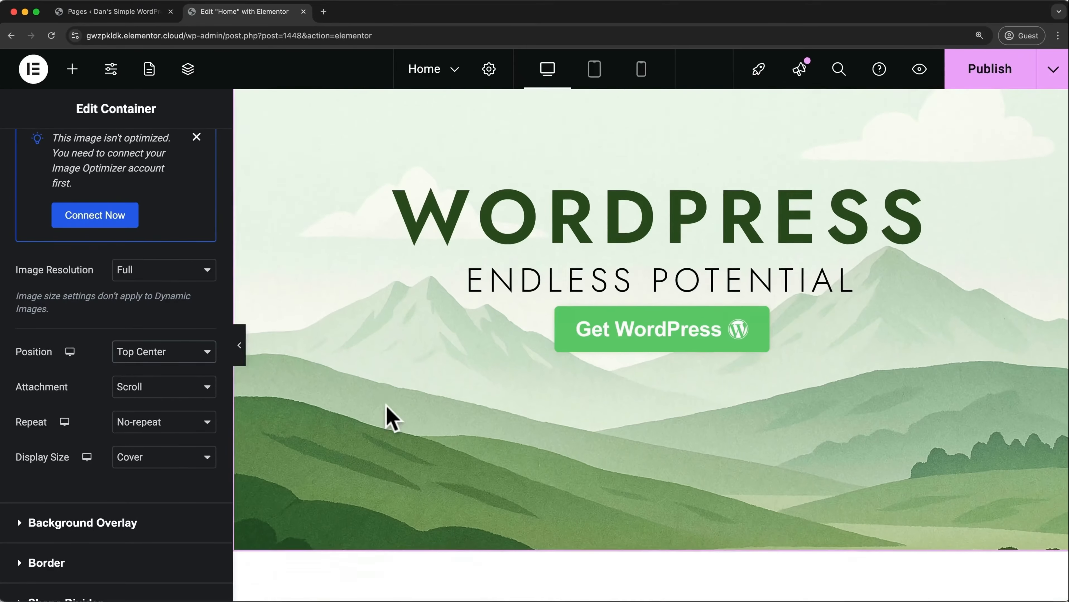
scroll(392, 417, "down", 5)
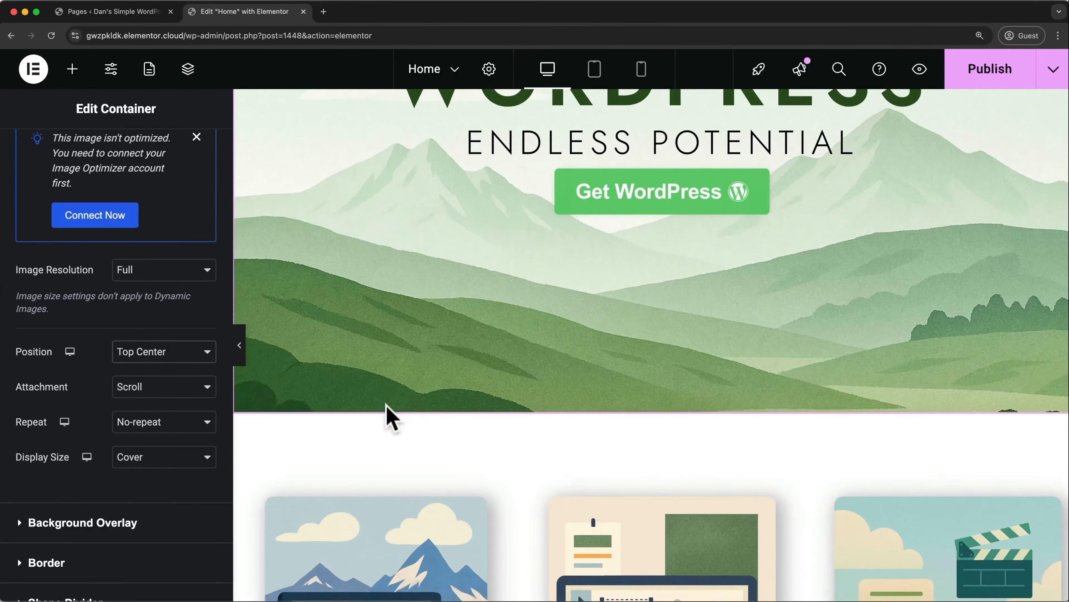
- Set the hero background image's attachment to Fixed and check the effect while scrolling between the hero and services sections
scroll(391, 417, "up", 5)
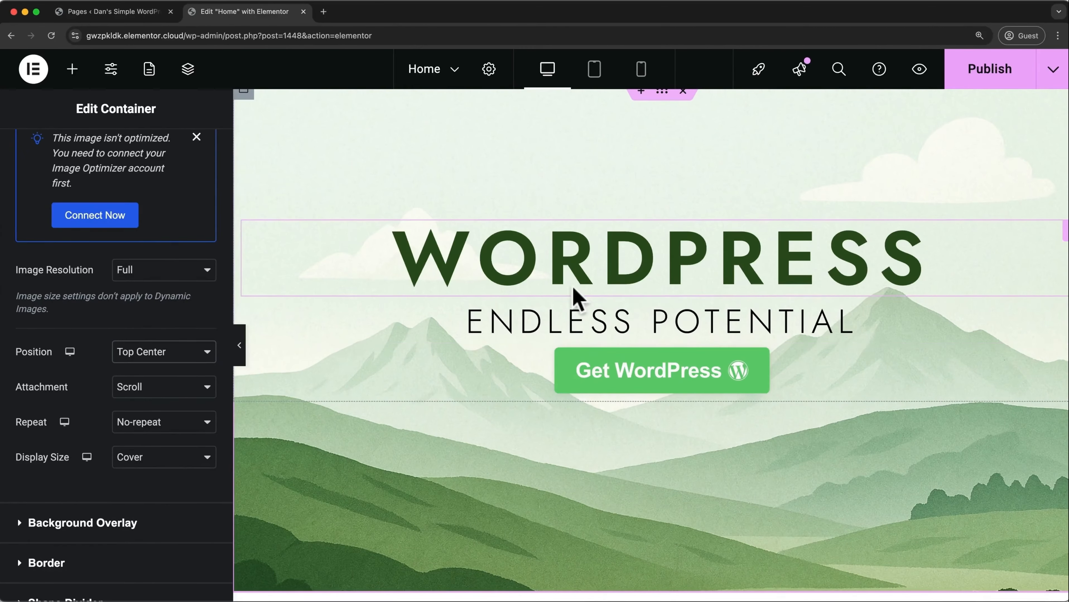
left_click(212, 382)
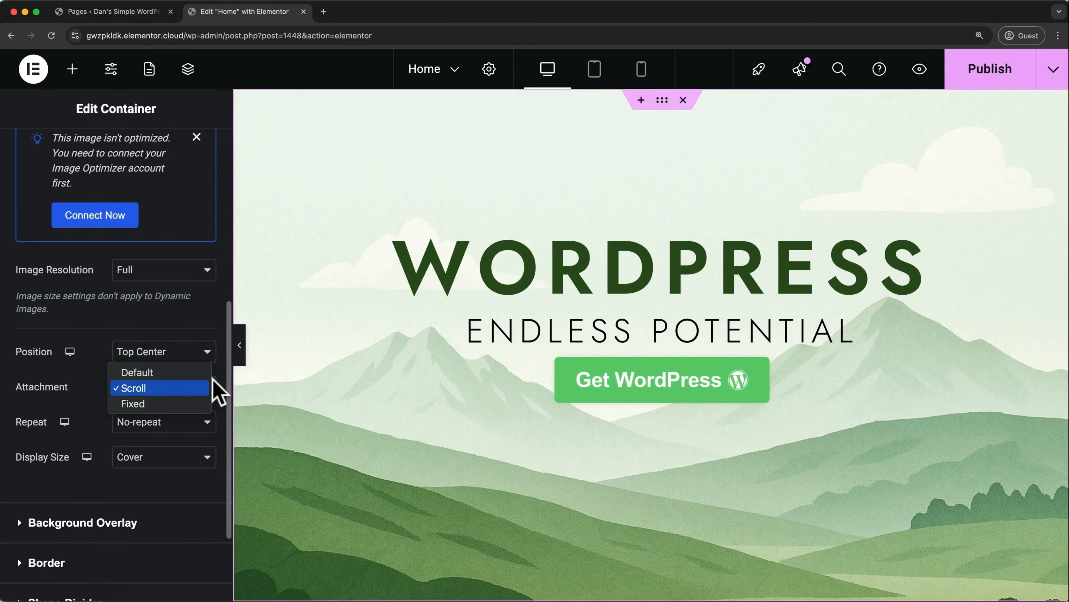
left_click(190, 406)
scroll(396, 386, "down", 3)
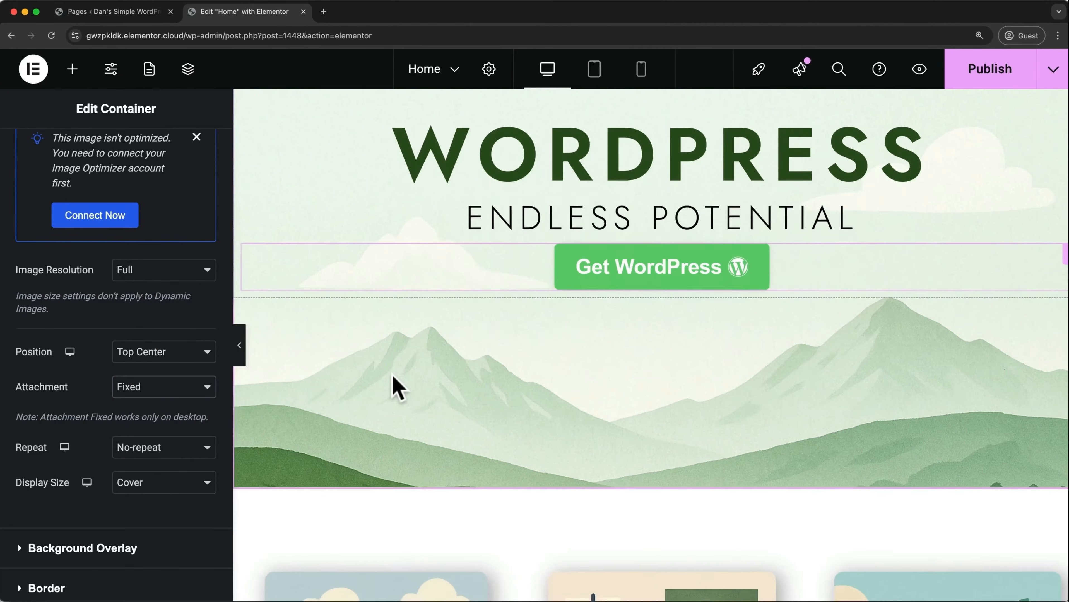
scroll(396, 387, "down", 2)
scroll(396, 386, "up", 3)
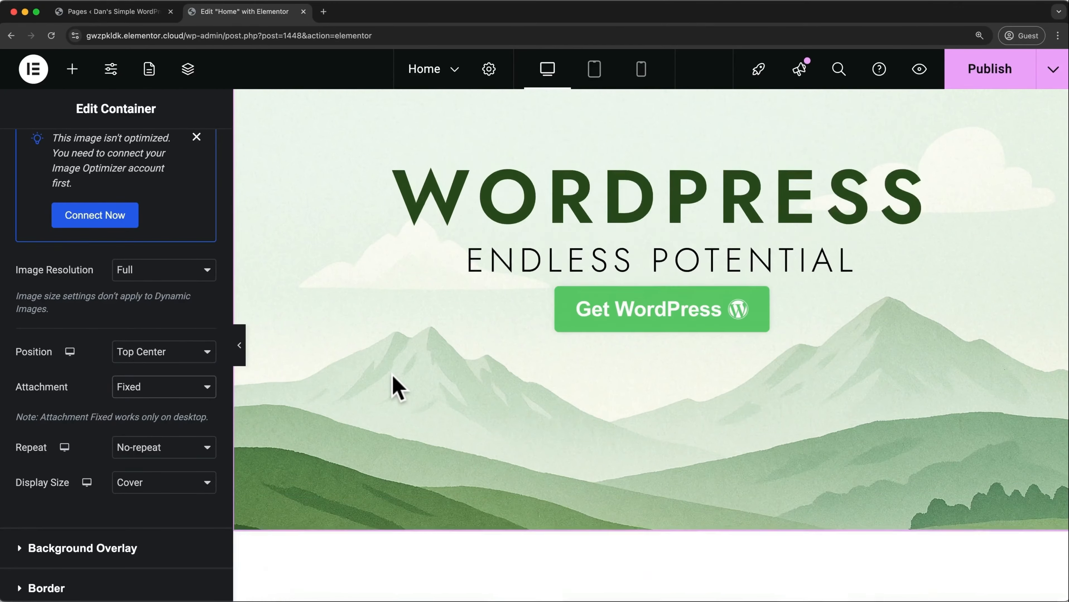
scroll(396, 386, "up", 1)
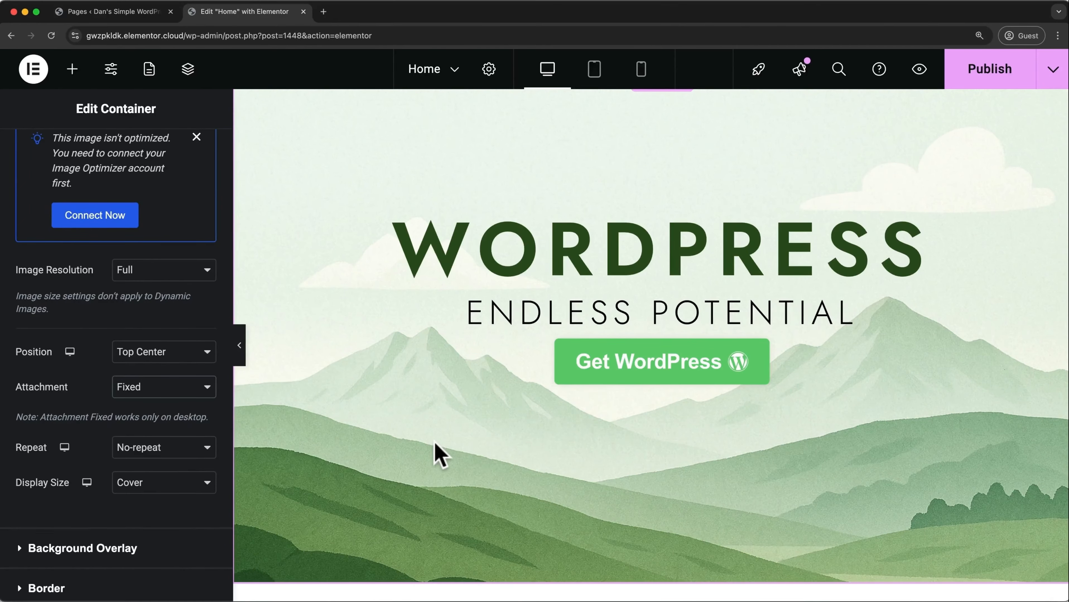
scroll(435, 443, "down", 4)
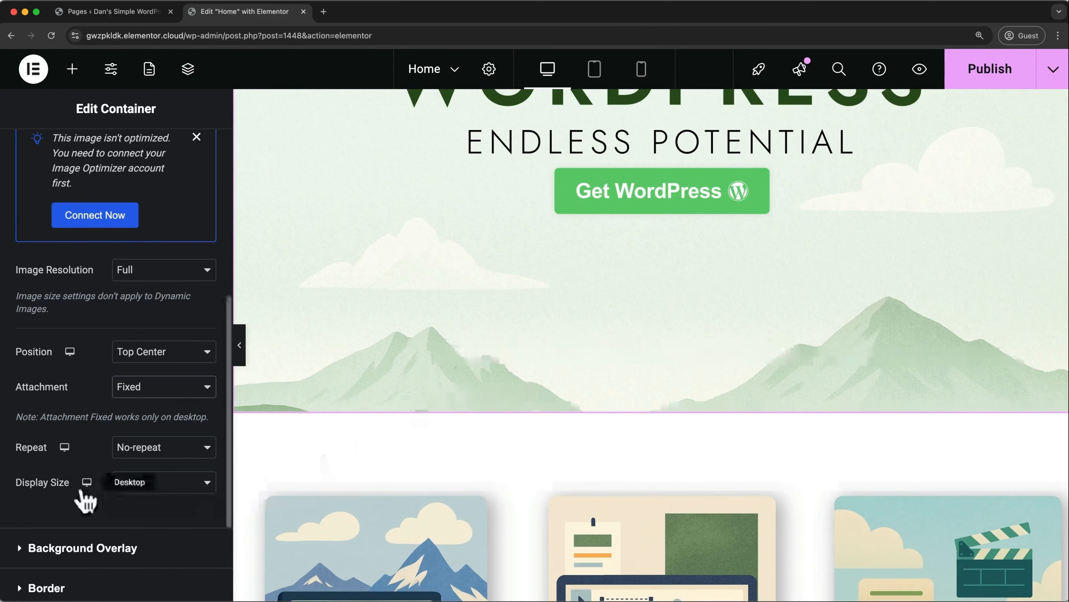
- Set the hero background image's display size to Contain and check how it fills the section
left_click(181, 490)
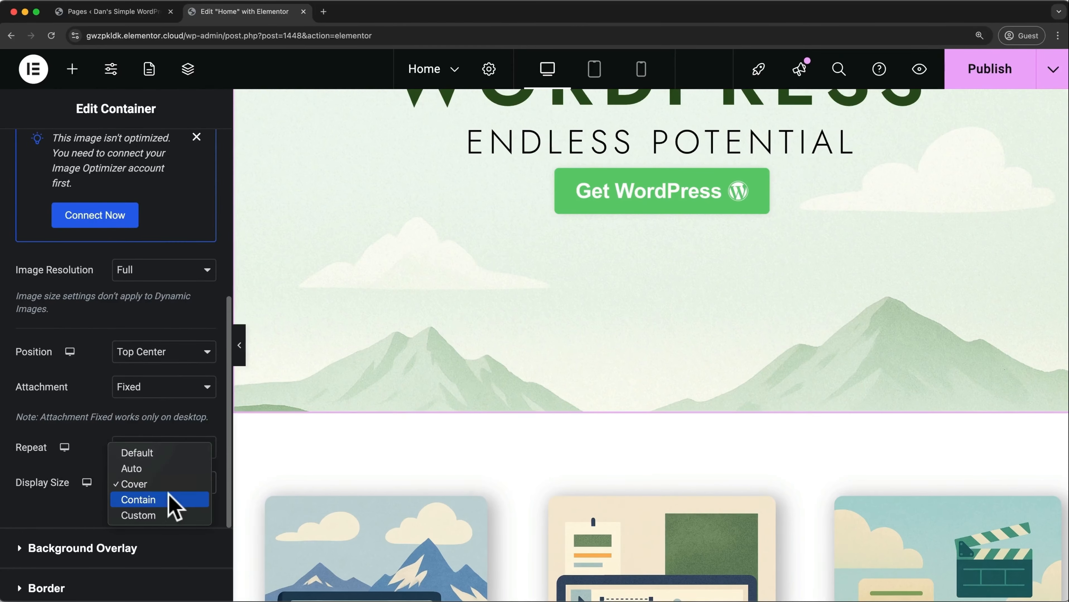
left_click(172, 500)
scroll(308, 350, "up", 5)
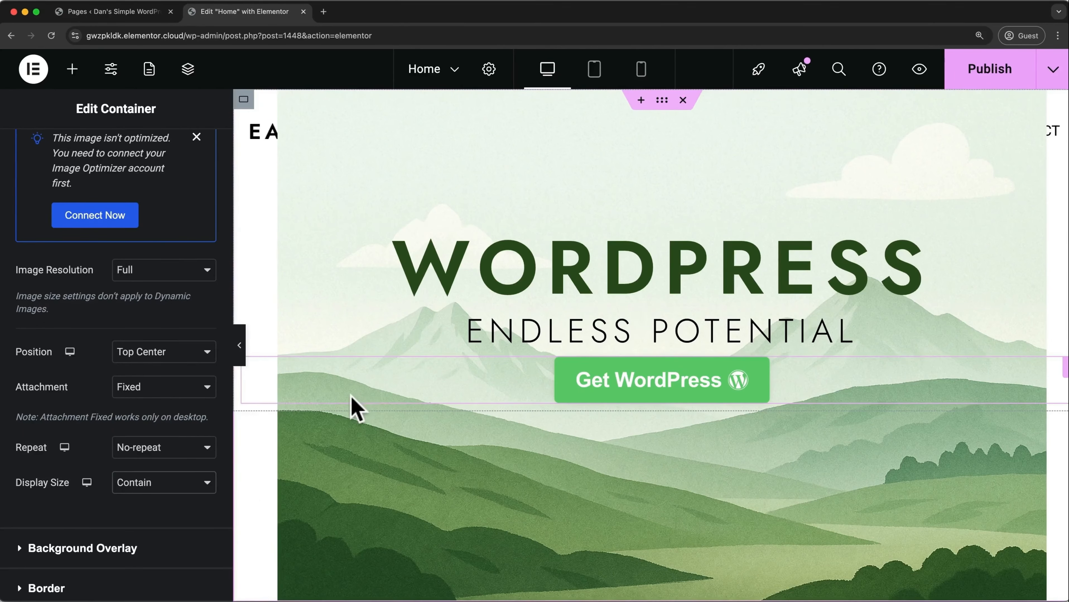
- Set the hero background image's attachment back to Scroll and its display size back to Cover
left_click(213, 389)
left_click(180, 374)
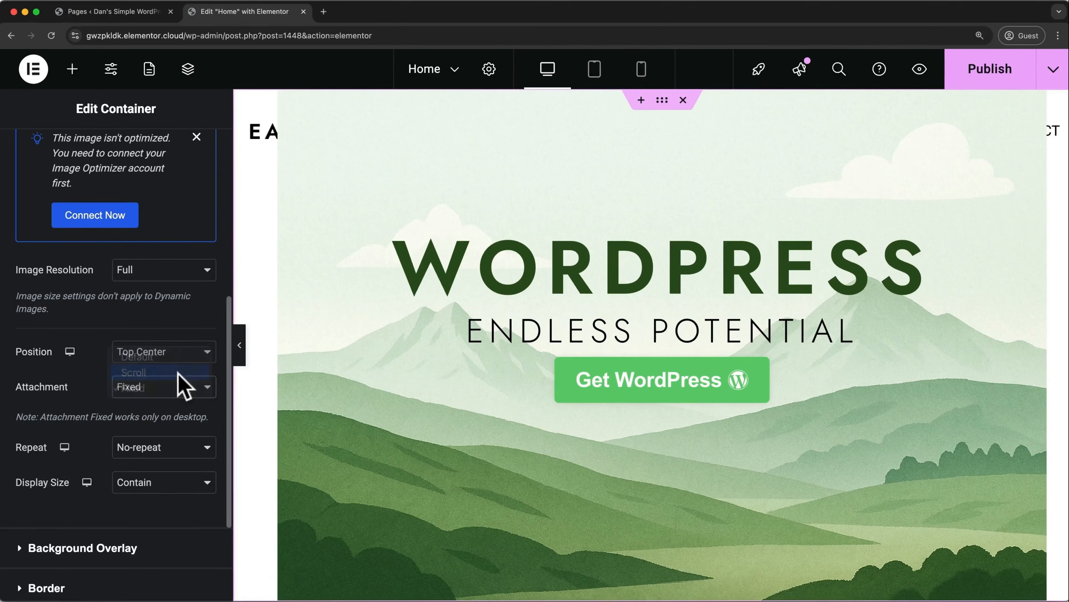
left_click(202, 459)
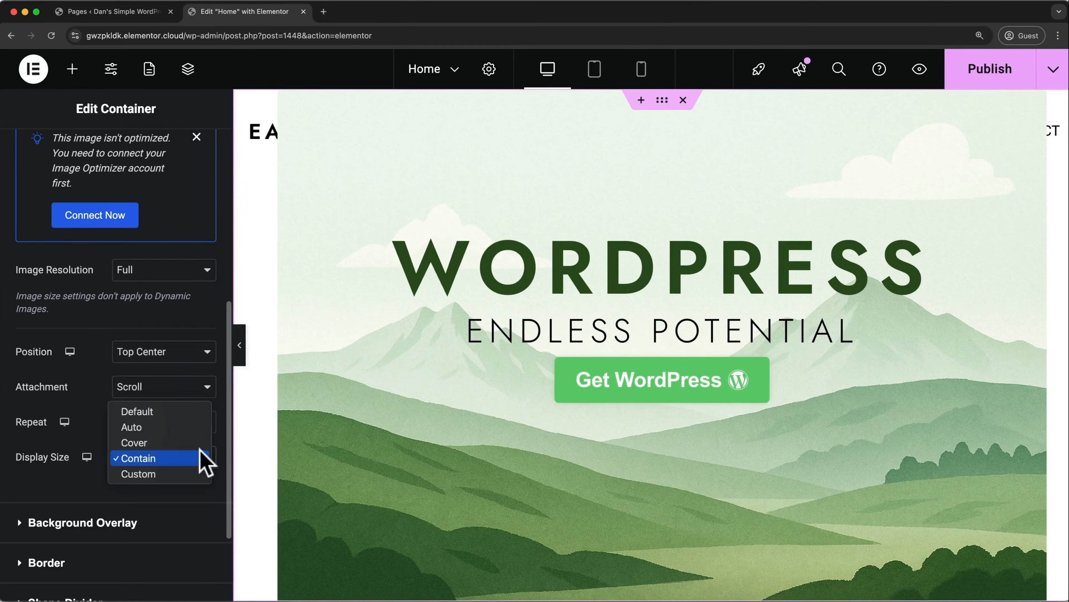
left_click(176, 443)
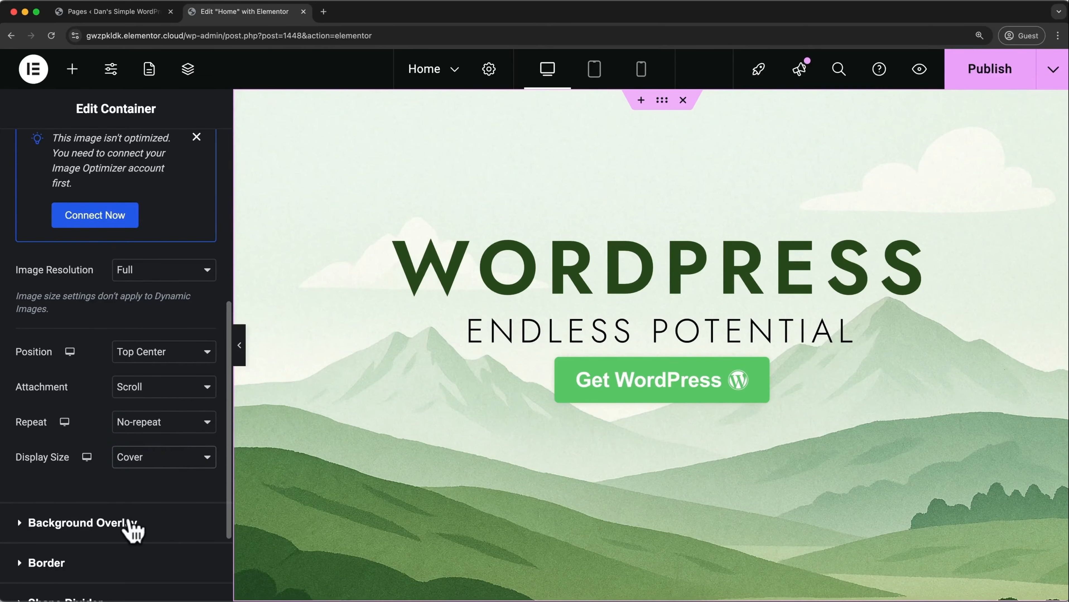
- Add a black (#000000) background overlay to the hero container
left_click(124, 537)
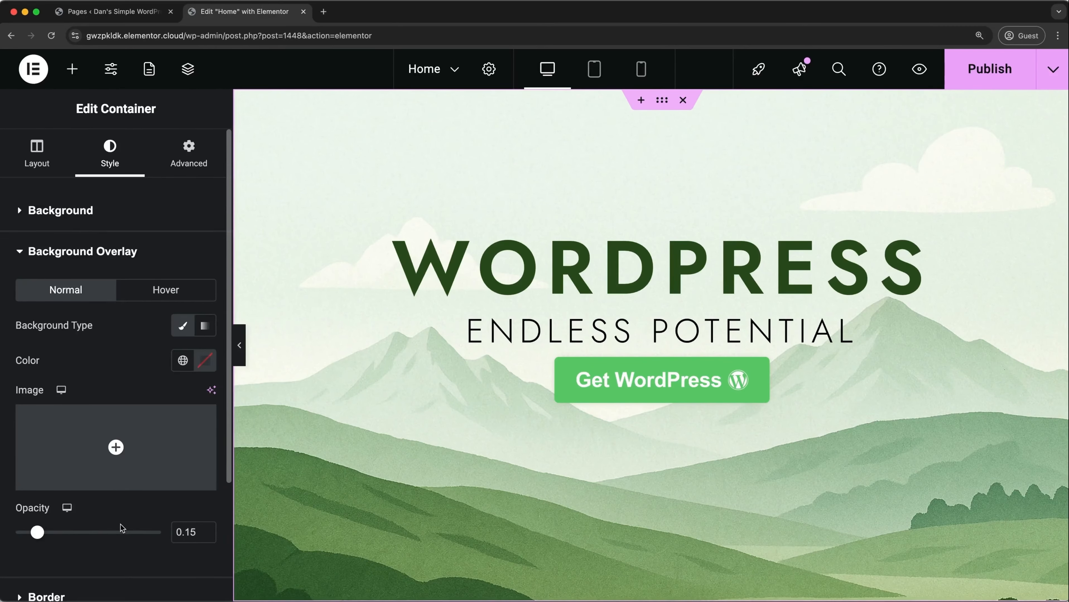
scroll(122, 528, "down", 3)
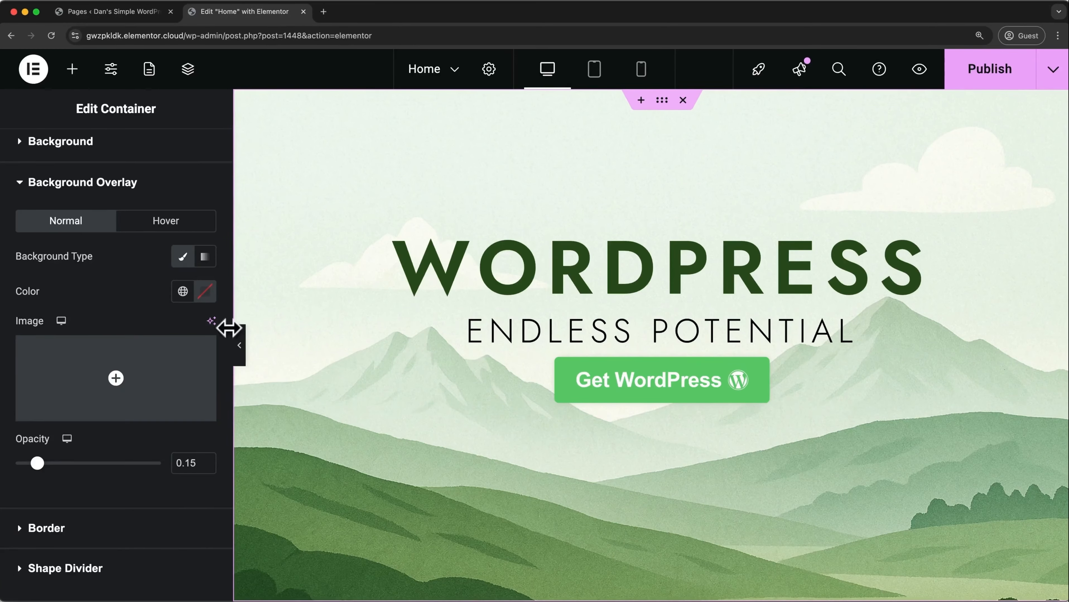
left_click(204, 292)
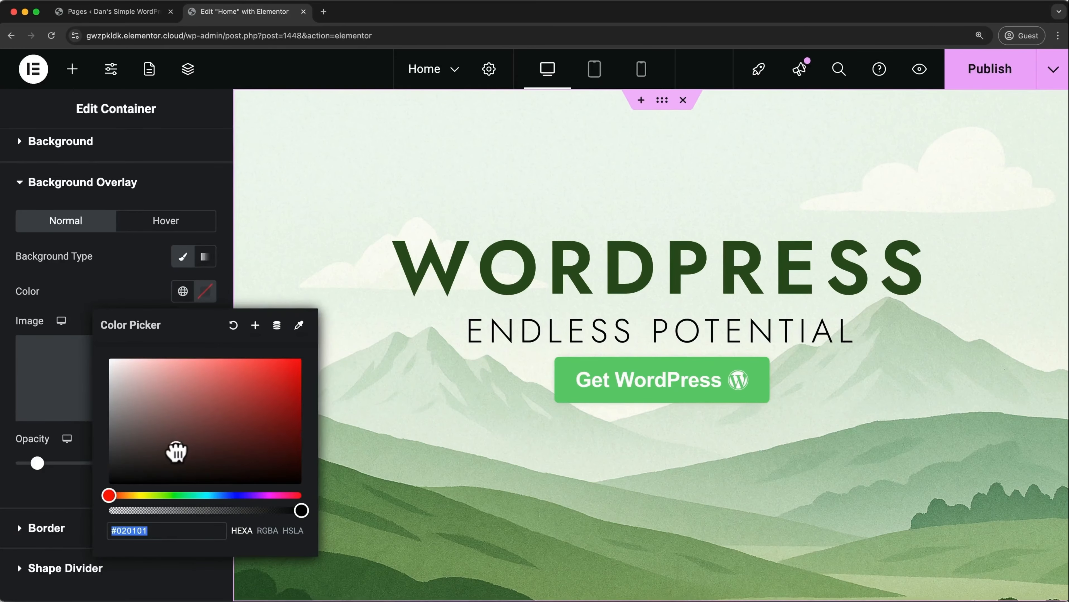
left_click_drag(176, 452, 89, 509)
left_click(135, 291)
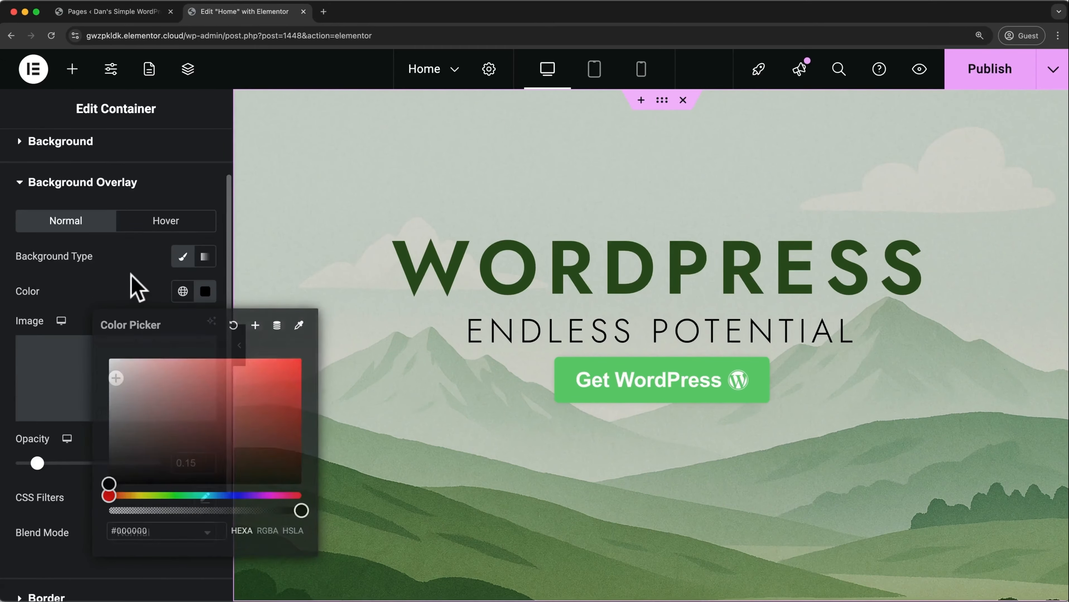
- Change the hero background overlay's colour to white (#FFFFFF) and set its opacity to 0.25
mouse_move(37, 464)
left_mouse_down()
mouse_move(116, 464)
mouse_move(36, 463)
mouse_move(51, 463)
left_mouse_up()
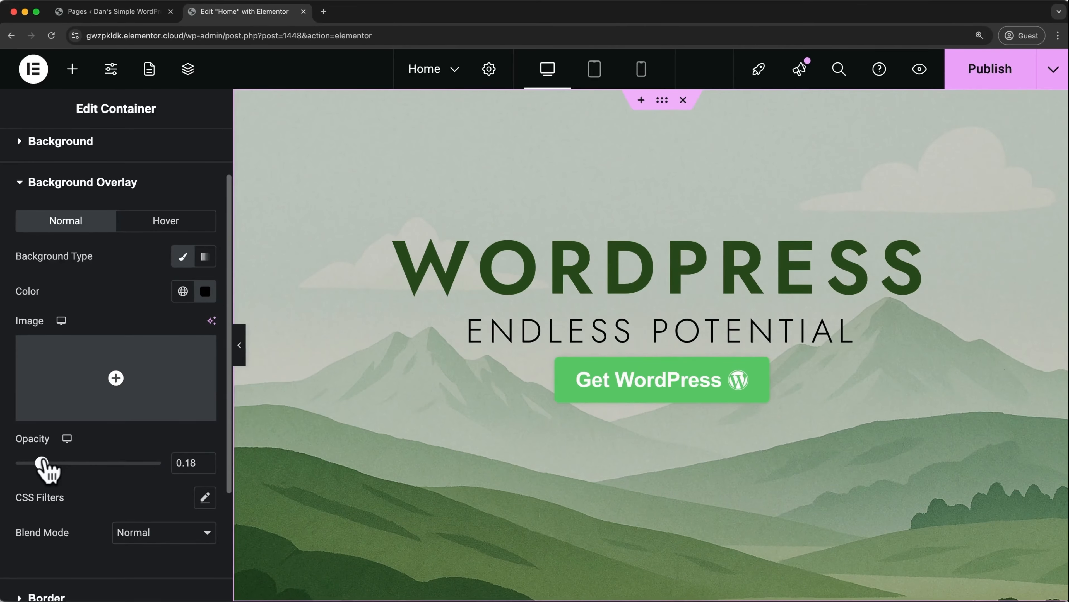
left_click(206, 295)
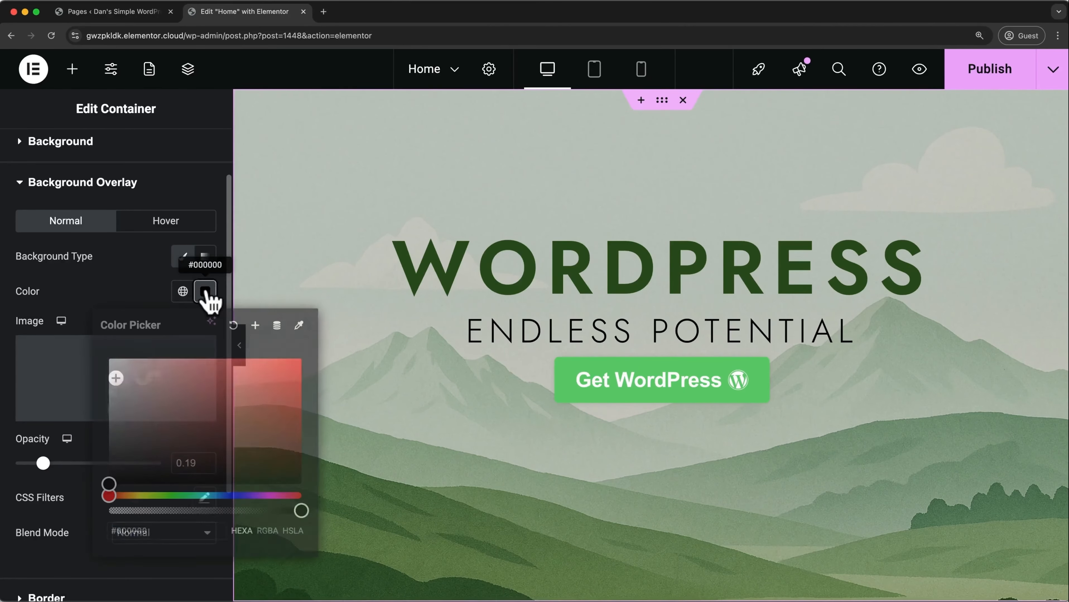
left_click_drag(112, 375, 86, 358)
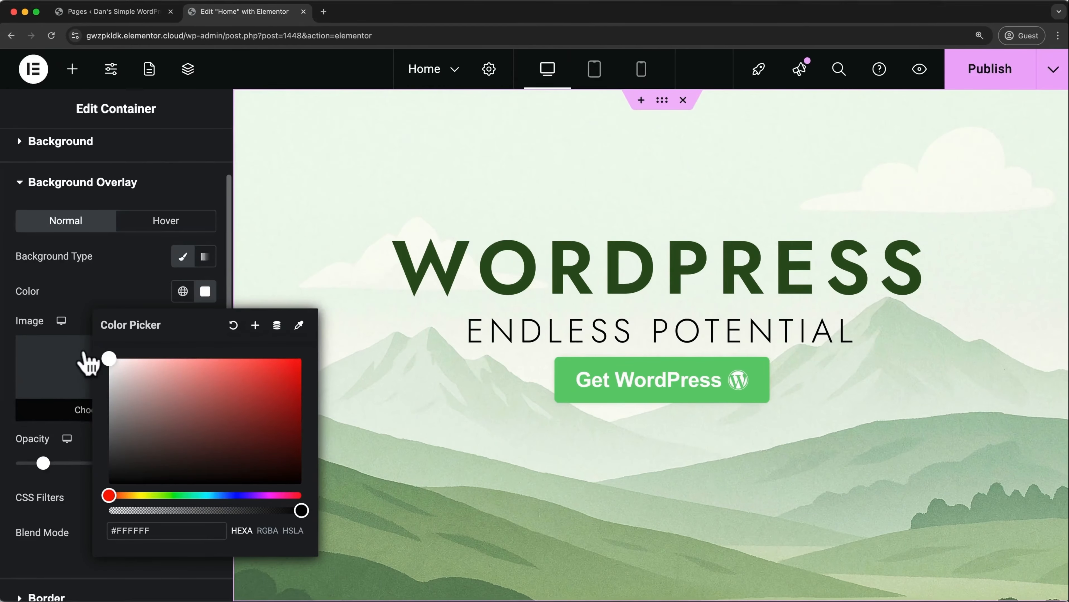
left_click(102, 284)
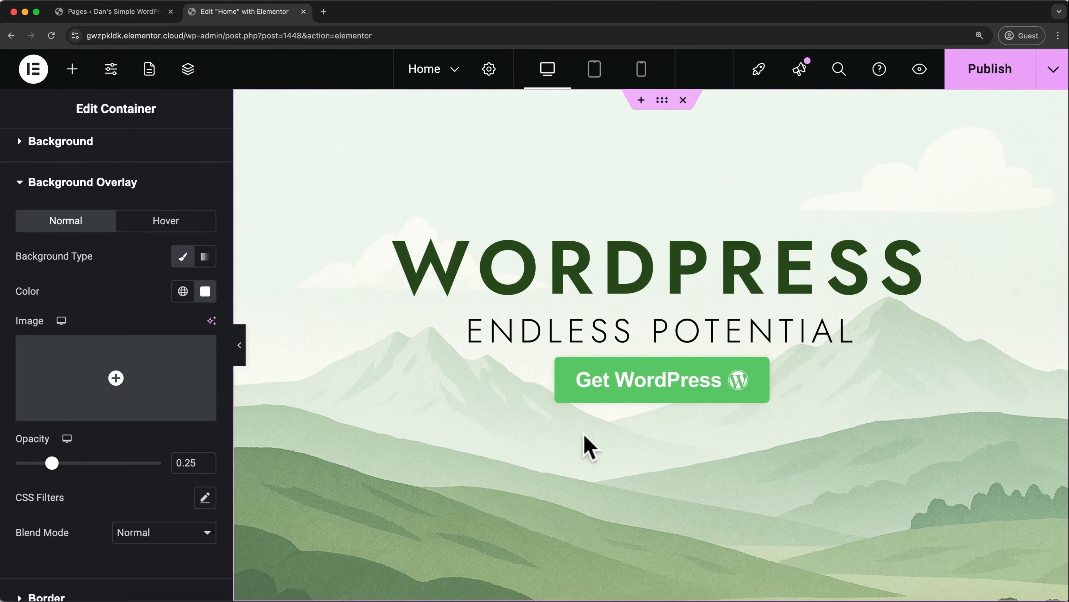
- Switch the hero container's background type to gradient and set its first colour to a pale pink
scroll(79, 490, "down", 3)
scroll(84, 493, "up", 5)
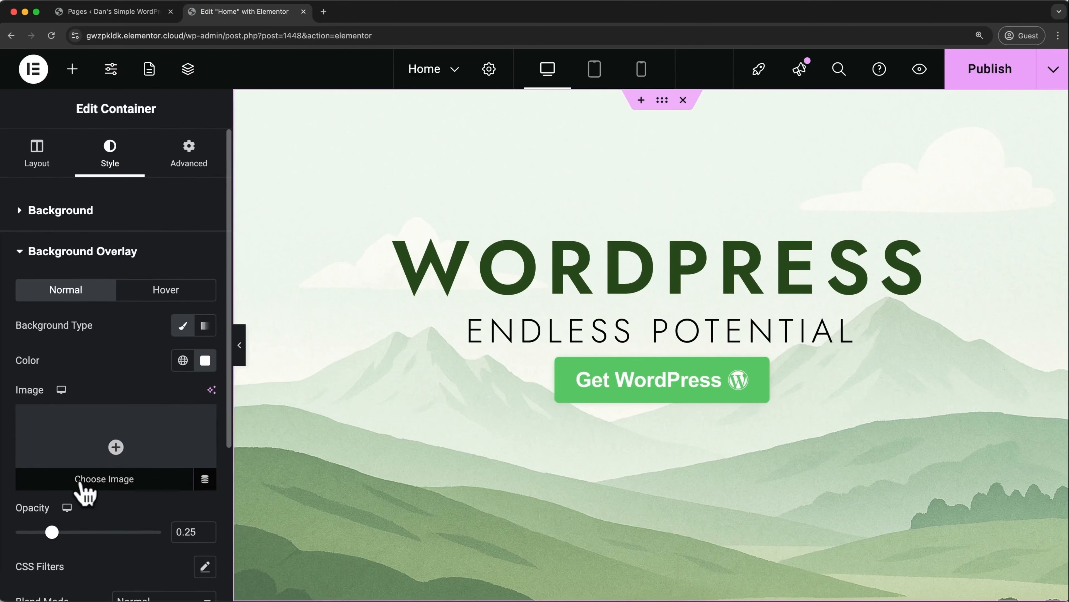
left_click(55, 211)
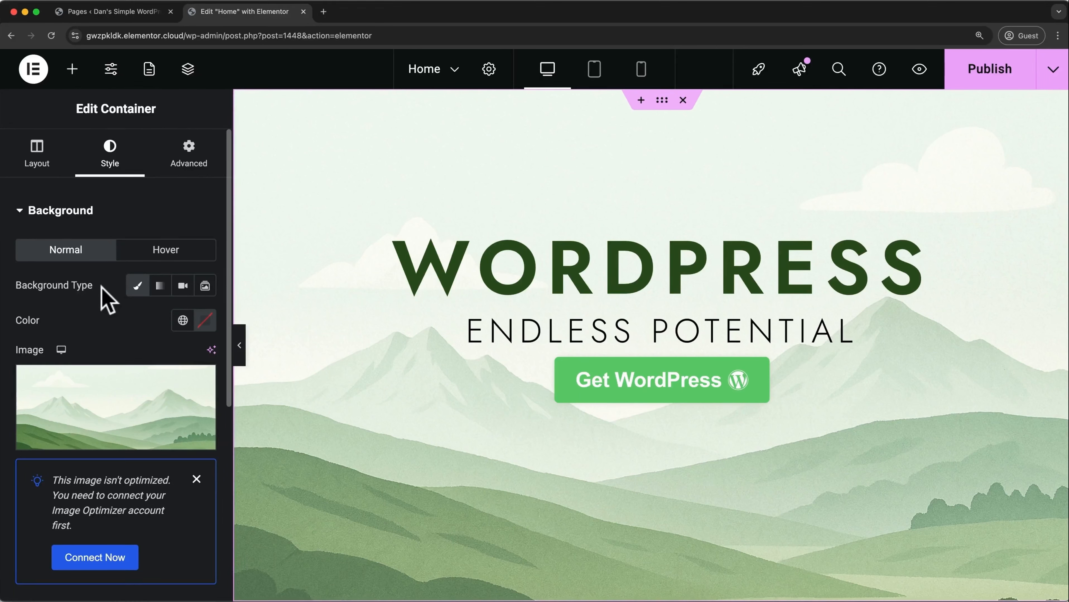
left_click(159, 287)
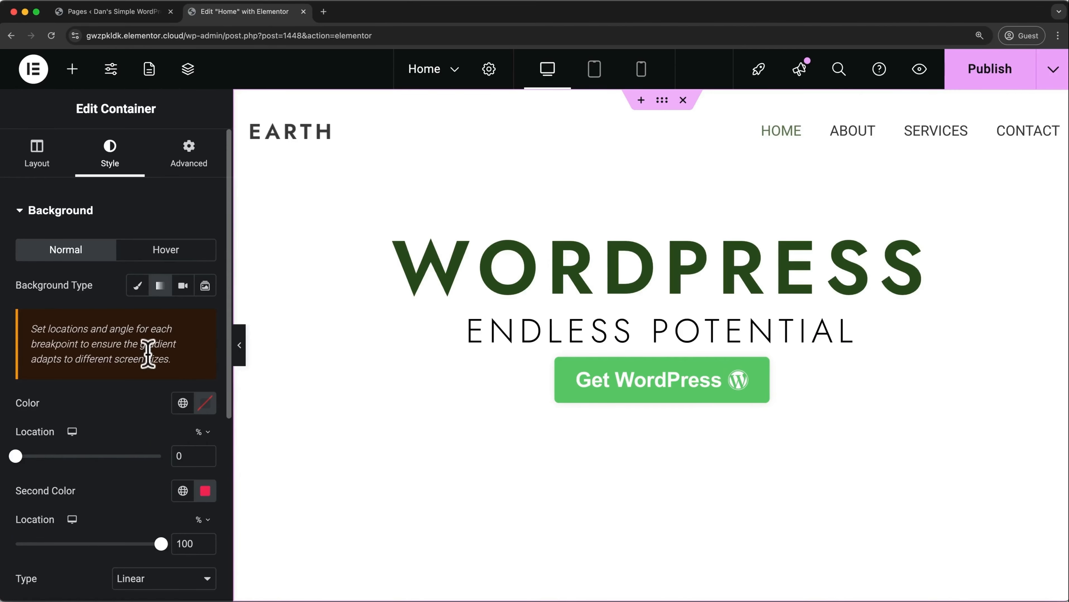
scroll(148, 354, "down", 3)
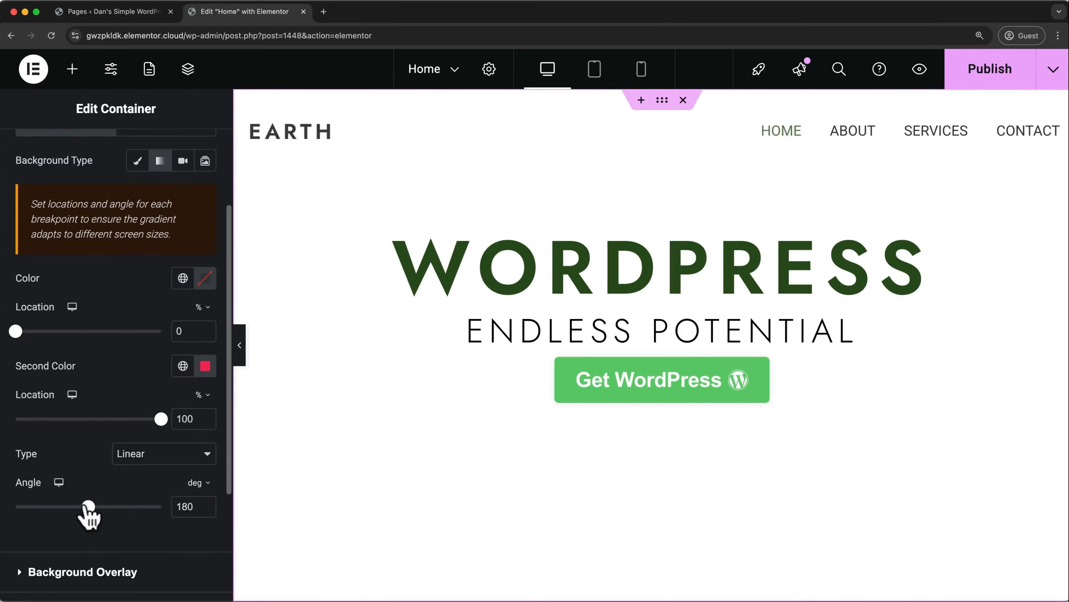
scroll(141, 401, "up", 2)
left_click(207, 314)
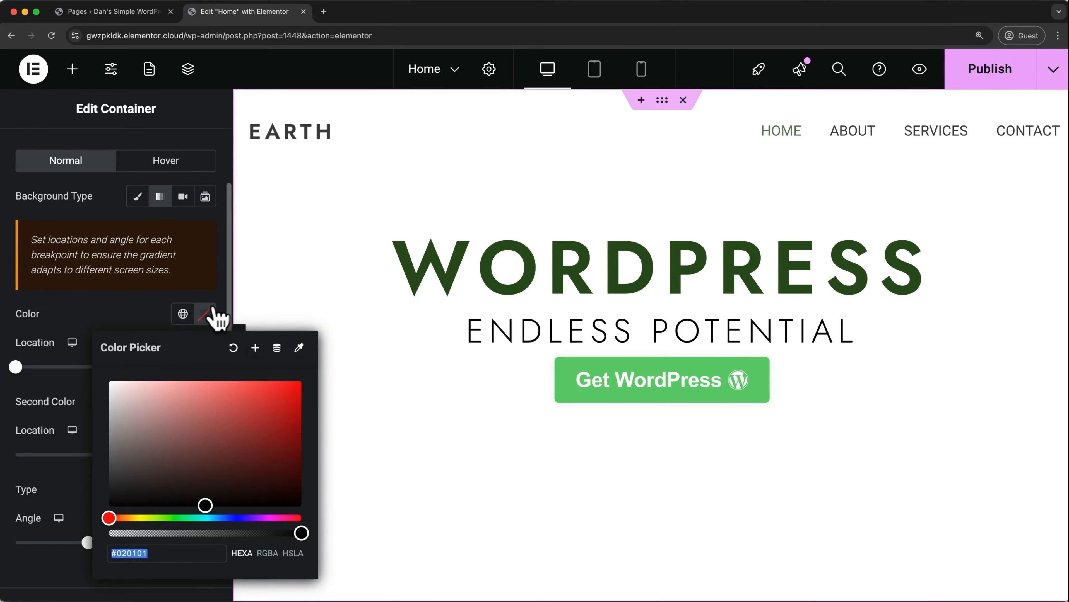
left_click_drag(220, 435, 129, 394)
left_click(131, 315)
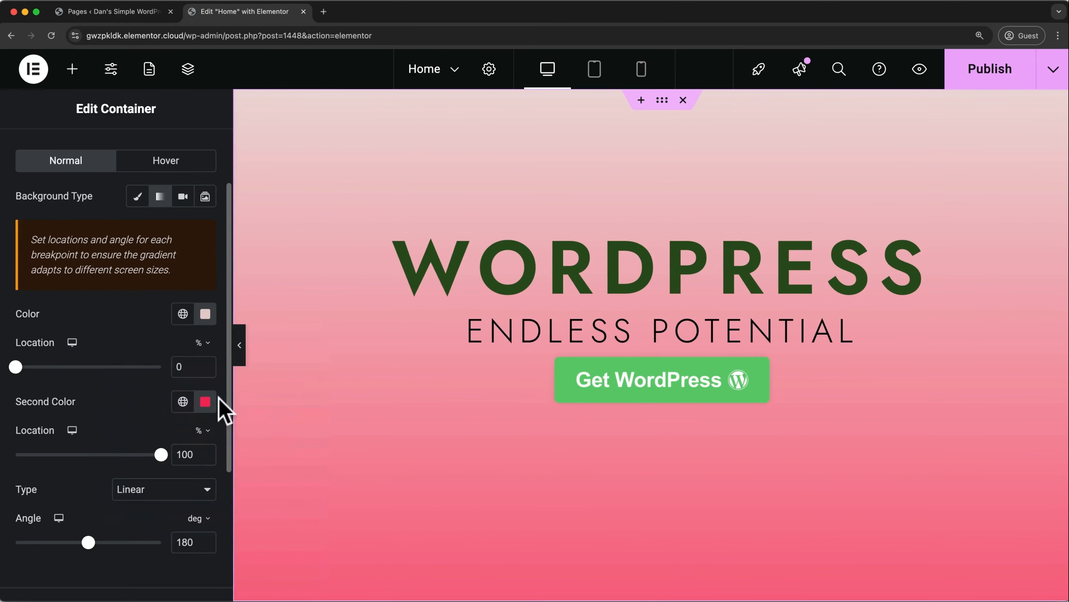
- Set the gradient's first colour location to 24%, second colour location to 79% and angle to 145 degrees
left_click_drag(16, 367, 50, 367)
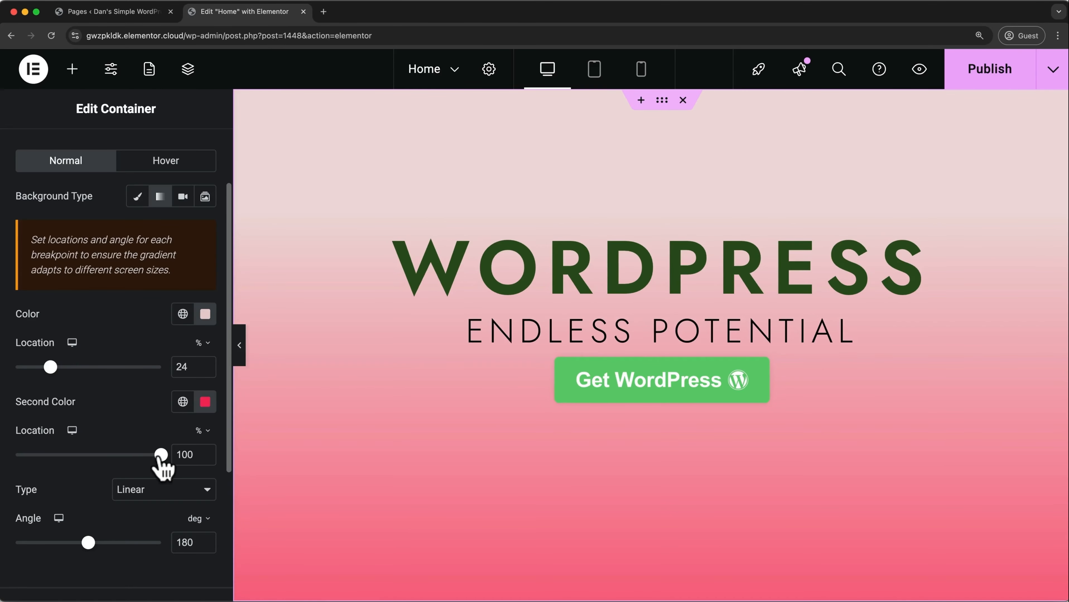
left_click_drag(161, 455, 130, 455)
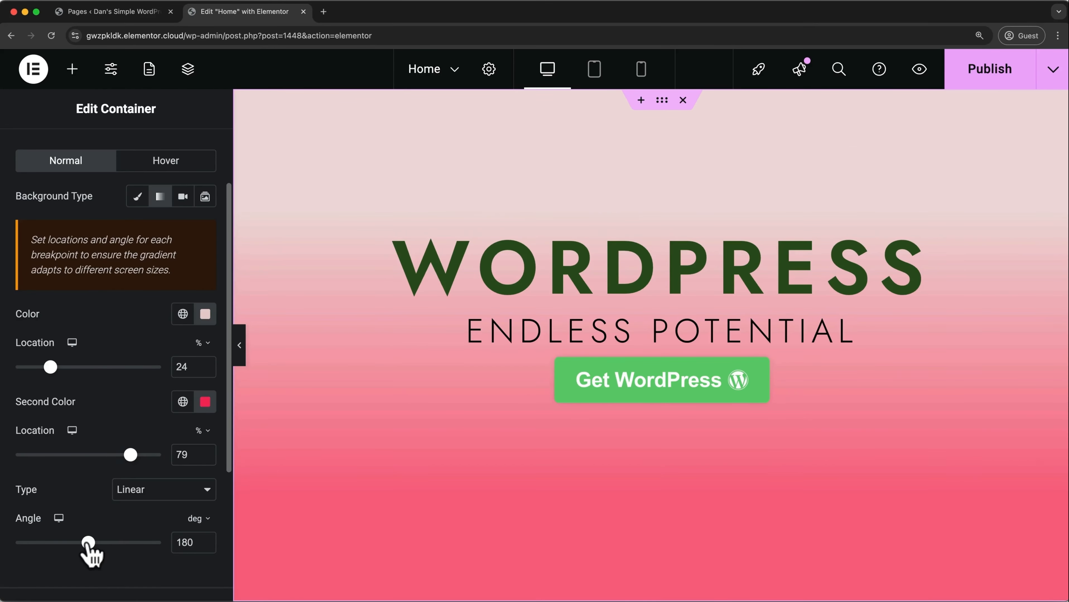
mouse_move(88, 542)
left_mouse_down()
mouse_move(59, 542)
mouse_move(108, 542)
mouse_move(74, 543)
left_mouse_up()
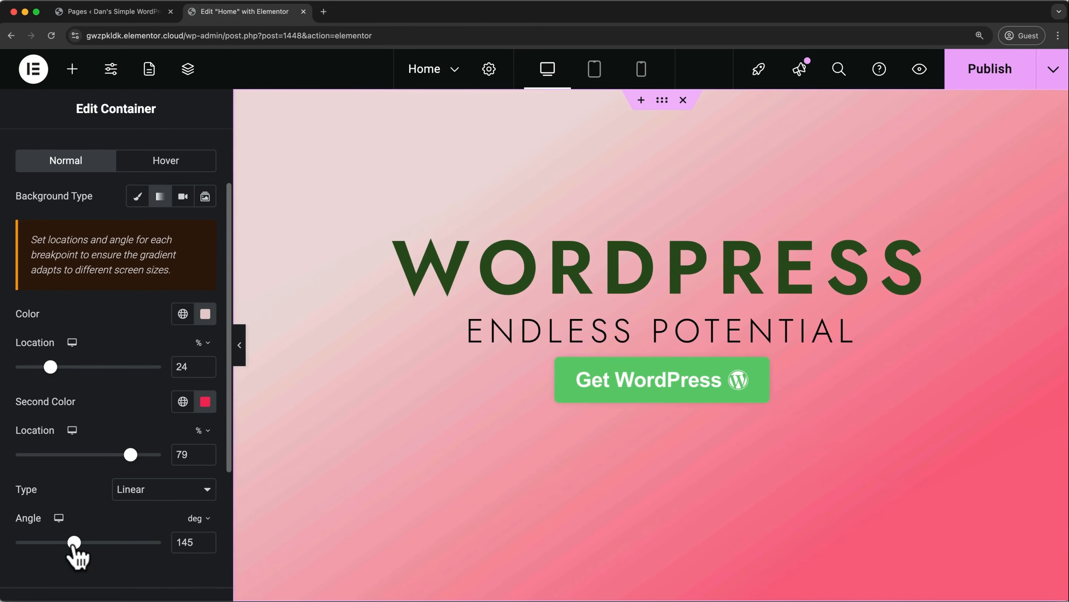
left_click(182, 198)
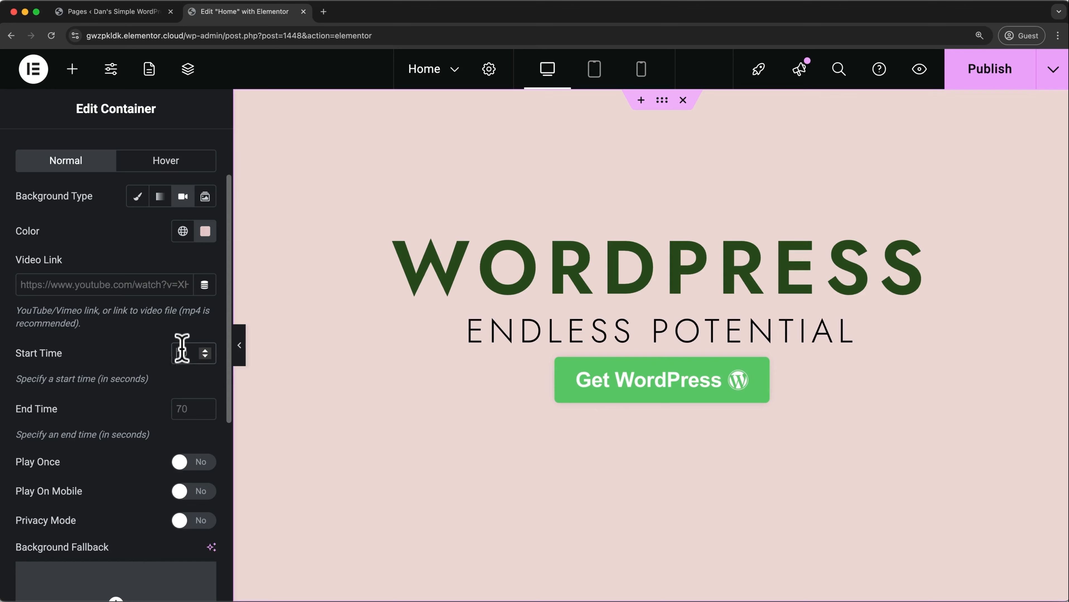
type("3530")
left_click(186, 409)
type("3545")
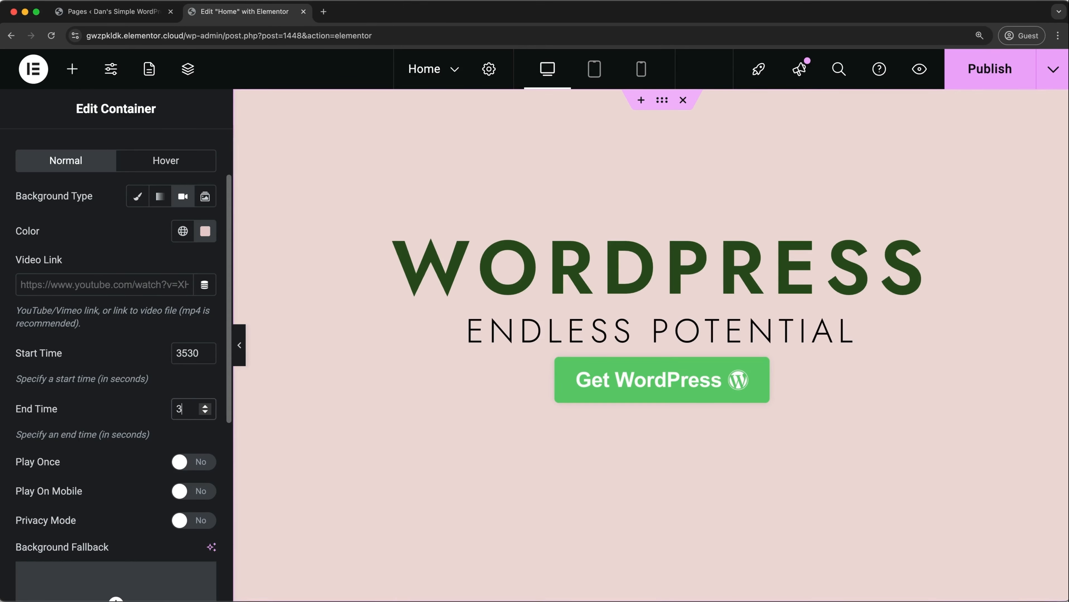
left_click(145, 285)
type("https://www.youtube.com/watch?v=KJwYBJMSbPI")
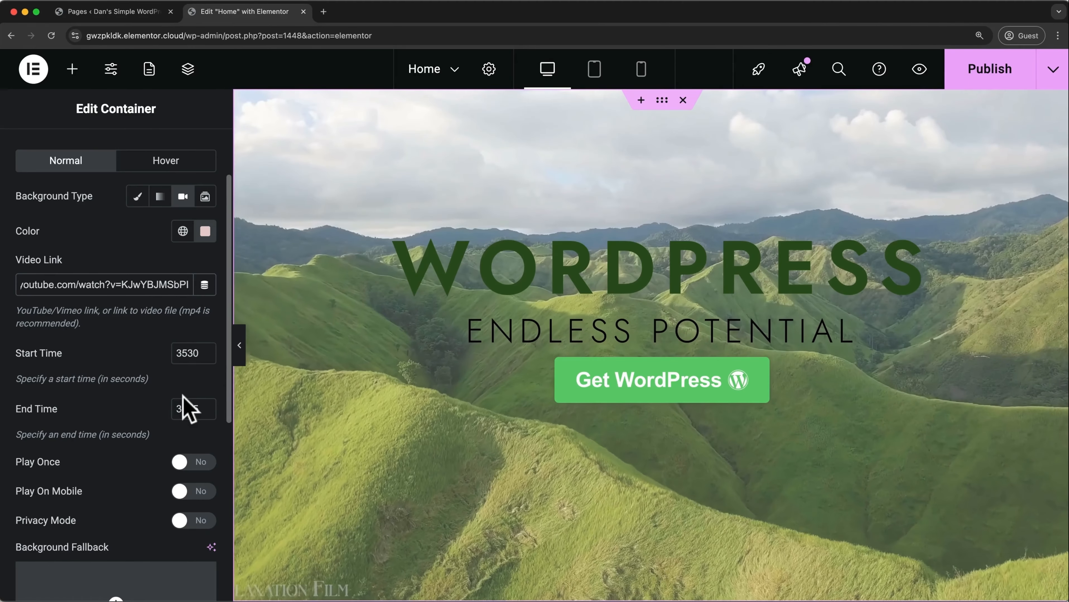
- Review the remaining video background options, including the fallback image, and open the hero container's background overlay settings
scroll(184, 398, "down", 1)
scroll(184, 399, "down", 5)
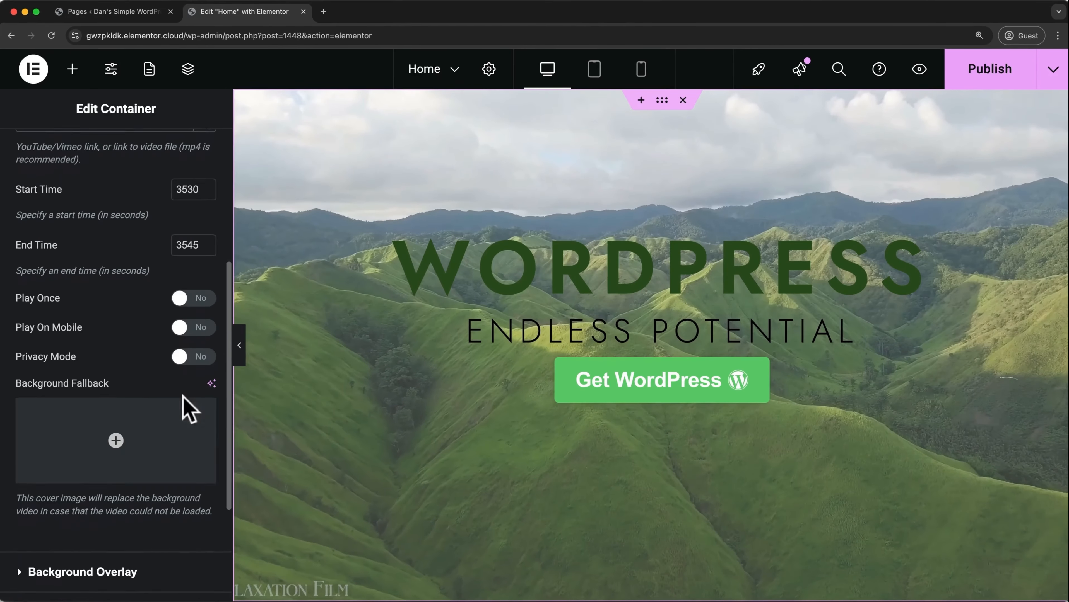
mouse_move(183, 406)
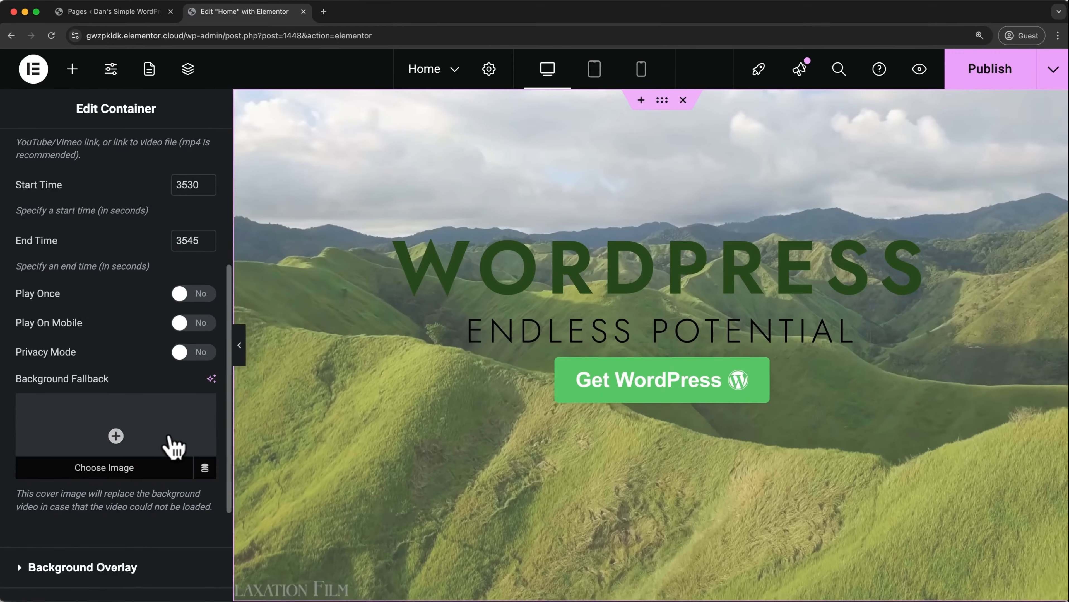
scroll(173, 446, "down", 3)
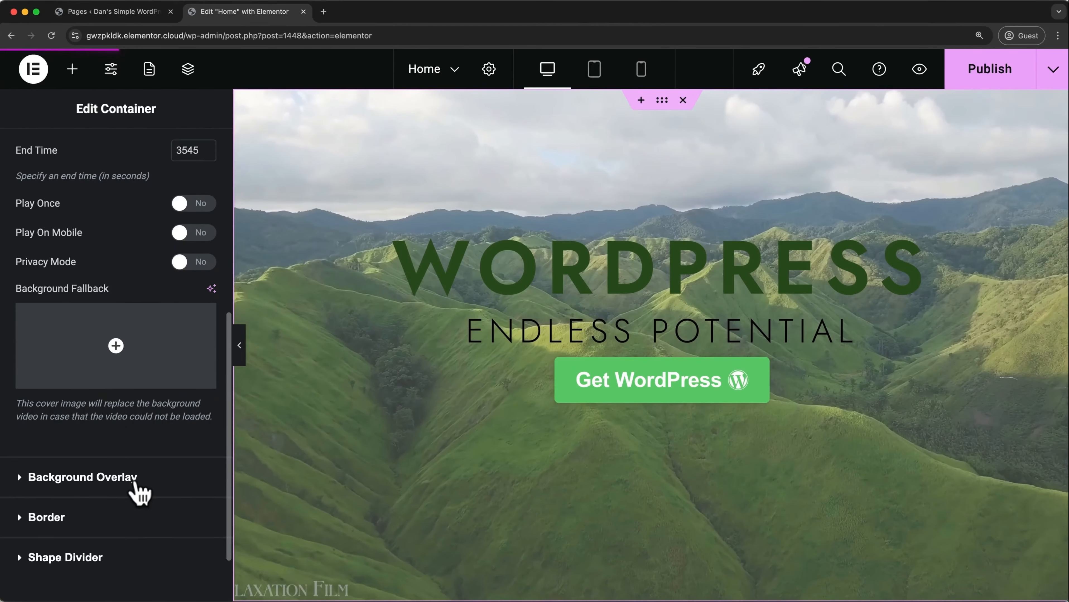
left_click(83, 477)
scroll(137, 491, "down", 4)
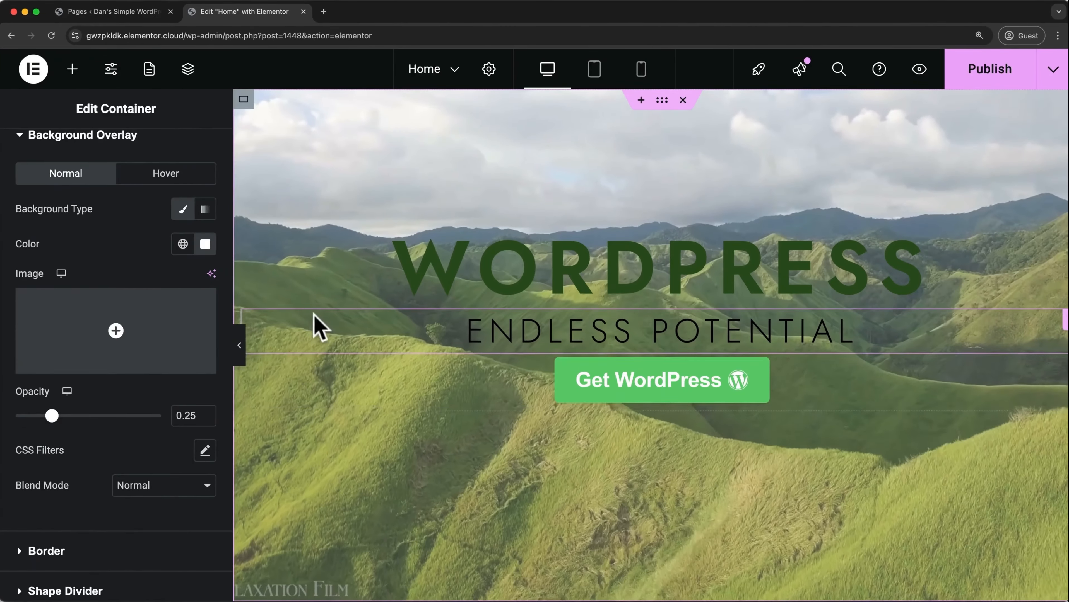
- Set the hero container's background overlay opacity to 0.51
left_click_drag(52, 416, 89, 416)
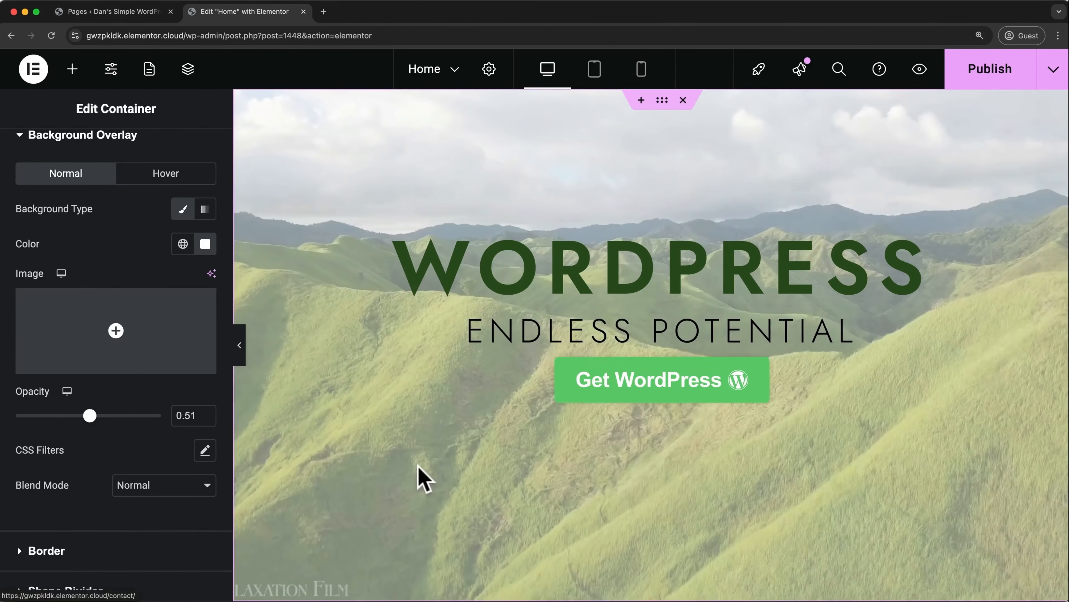
scroll(194, 364, "up", 2)
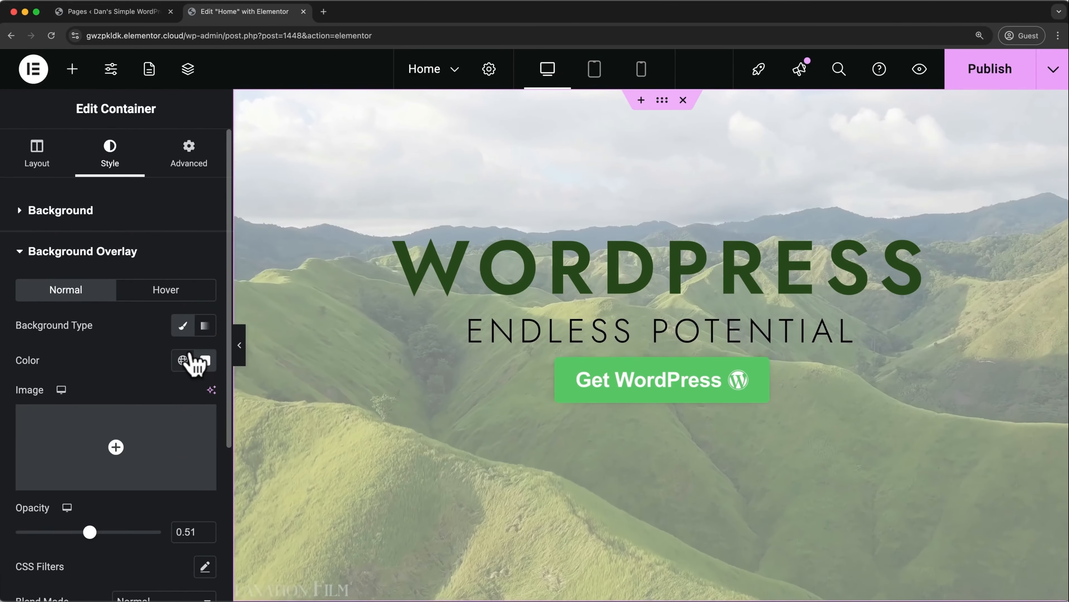
- Switch the hero container's background type to slideshow and insert a gallery of the four wide mountain banner images from the media library
left_click(64, 212)
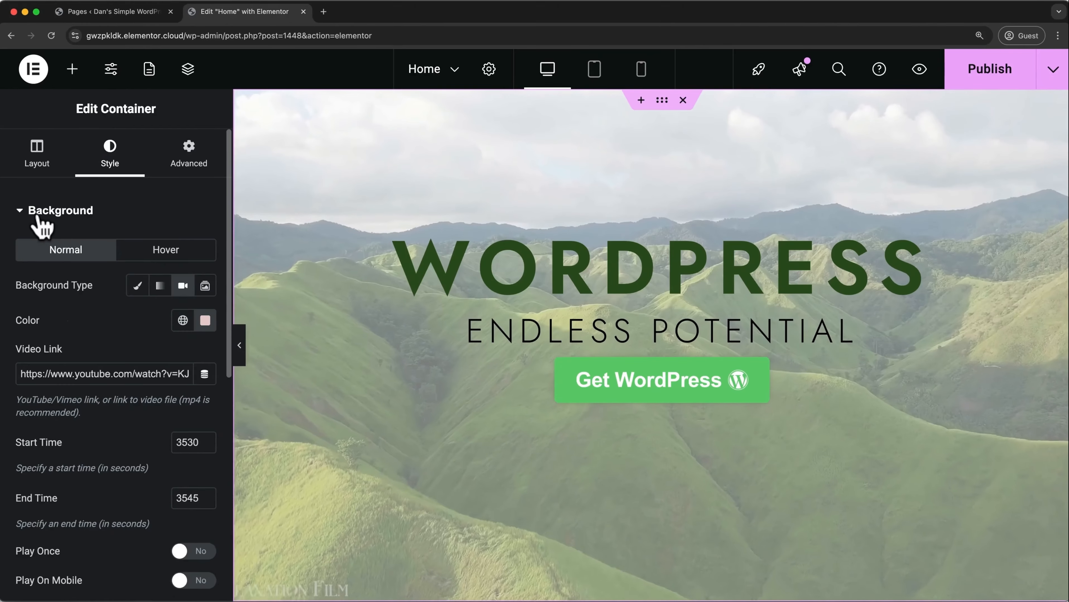
left_click(205, 289)
left_click(45, 361)
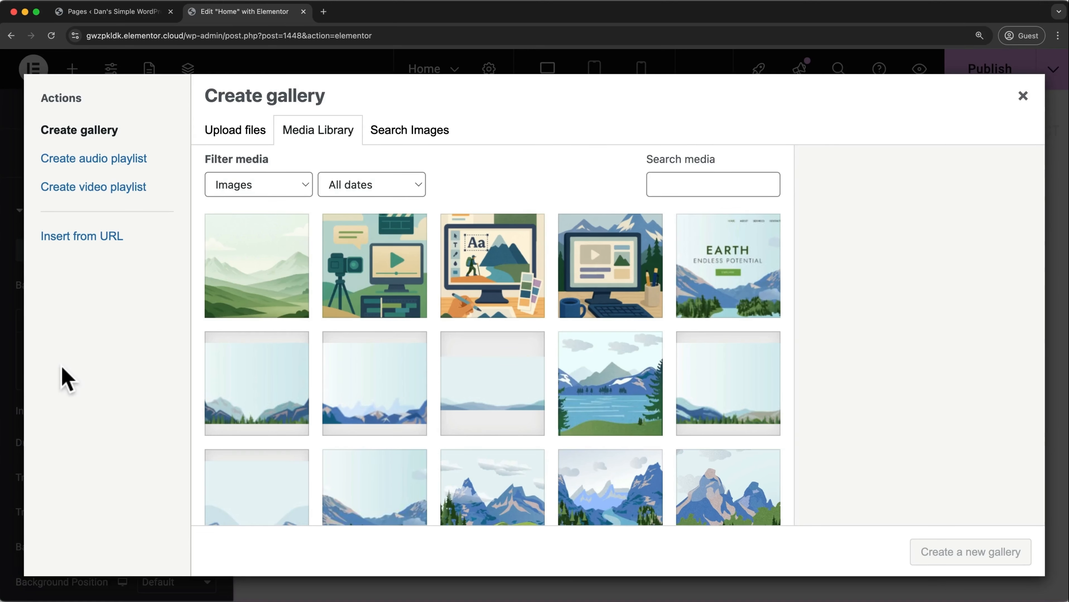
left_click(232, 411)
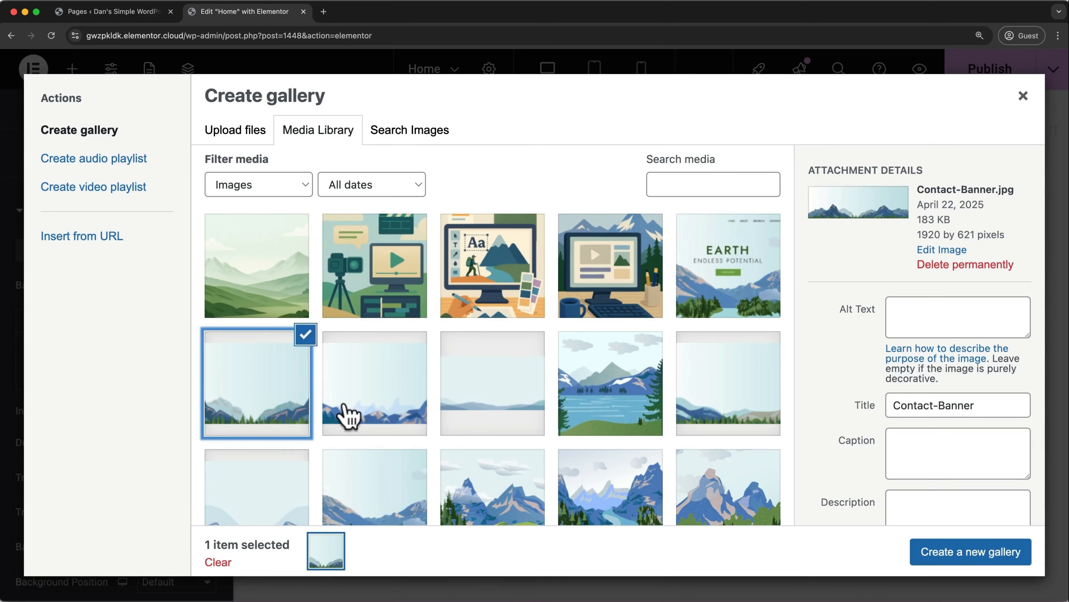
left_click(348, 416)
left_click(478, 411)
left_click(693, 396)
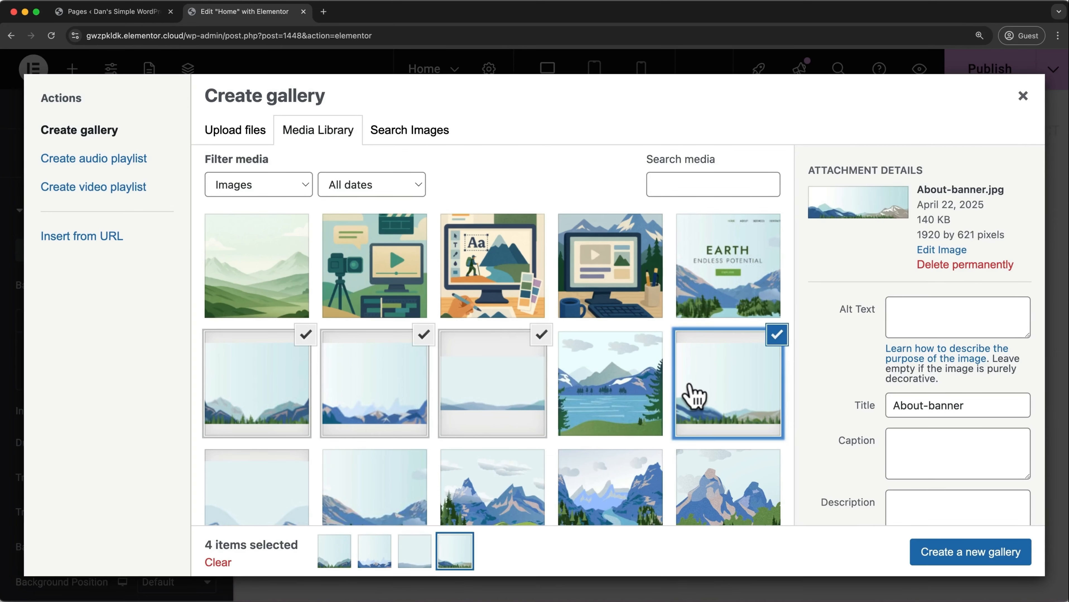
left_click(950, 552)
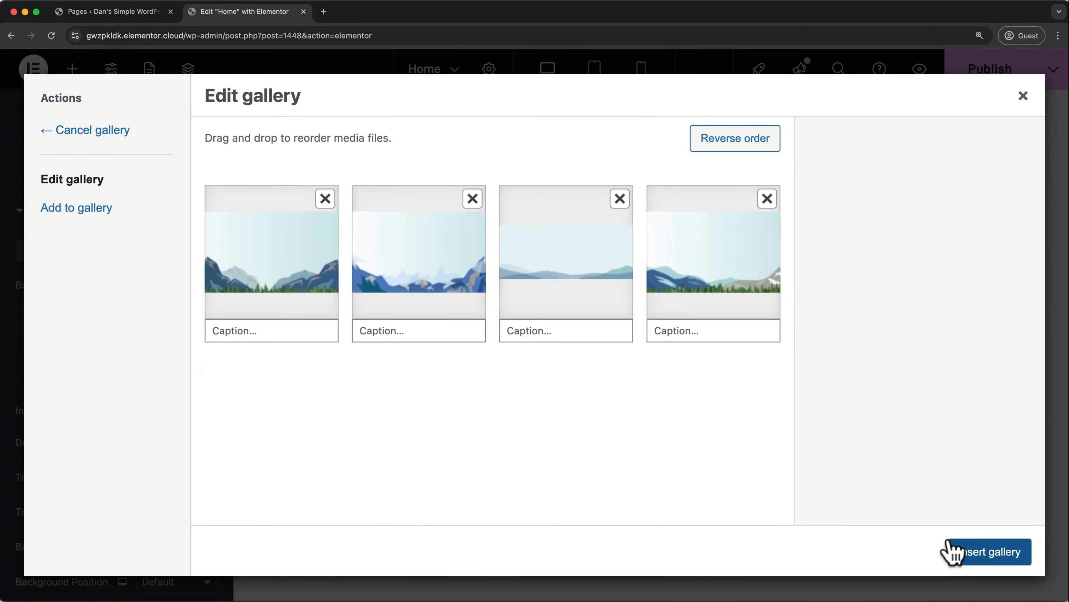
left_click(950, 552)
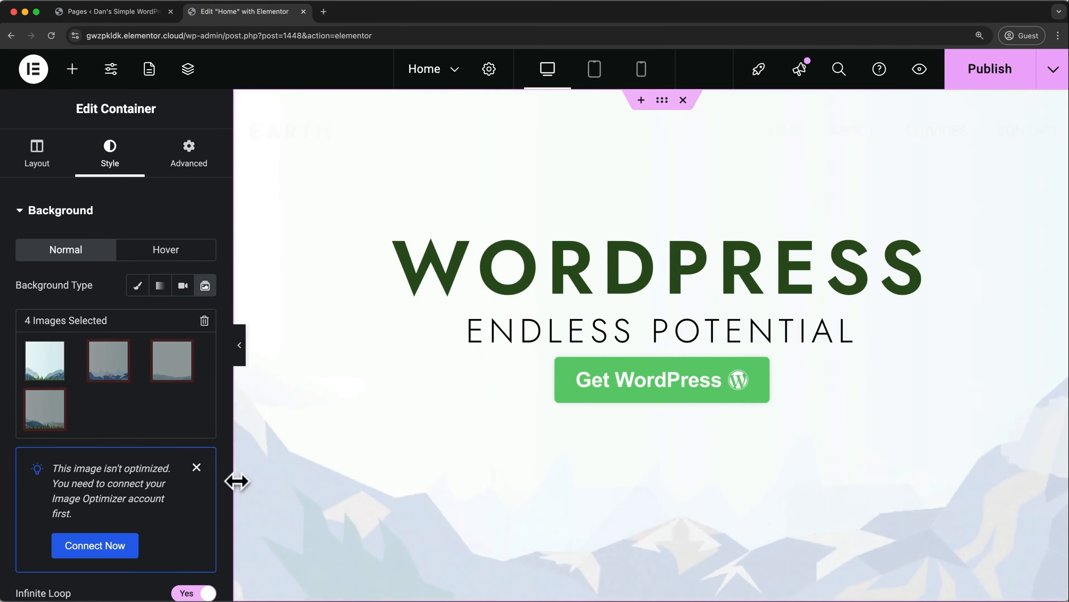
- Dismiss the image optimizer notice and set the slideshow's duration to 1000 ms and transition to Slide Right
left_click(197, 467)
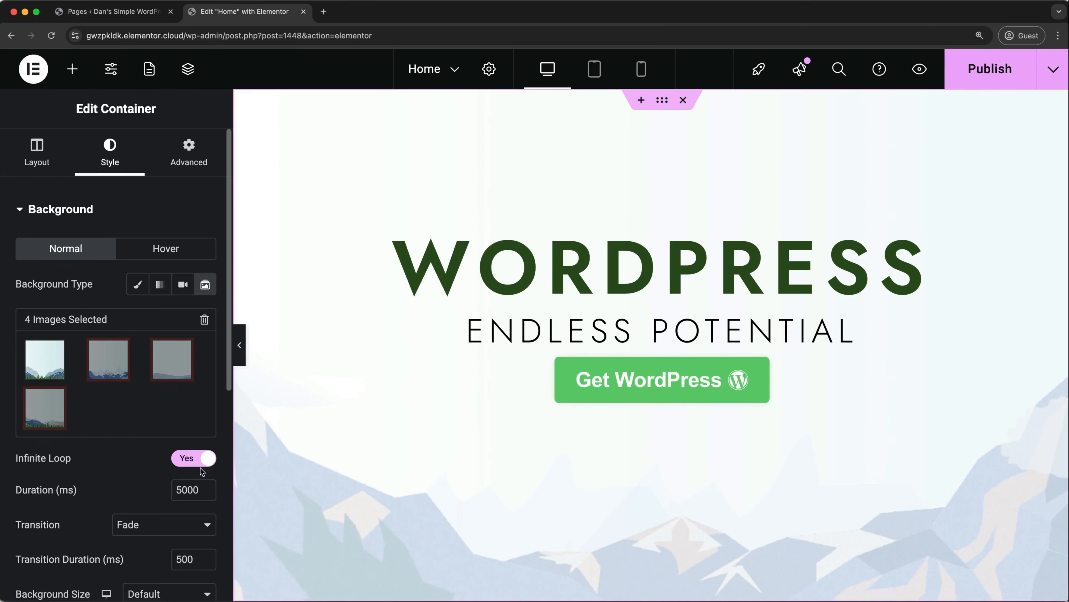
scroll(201, 472, "down", 3)
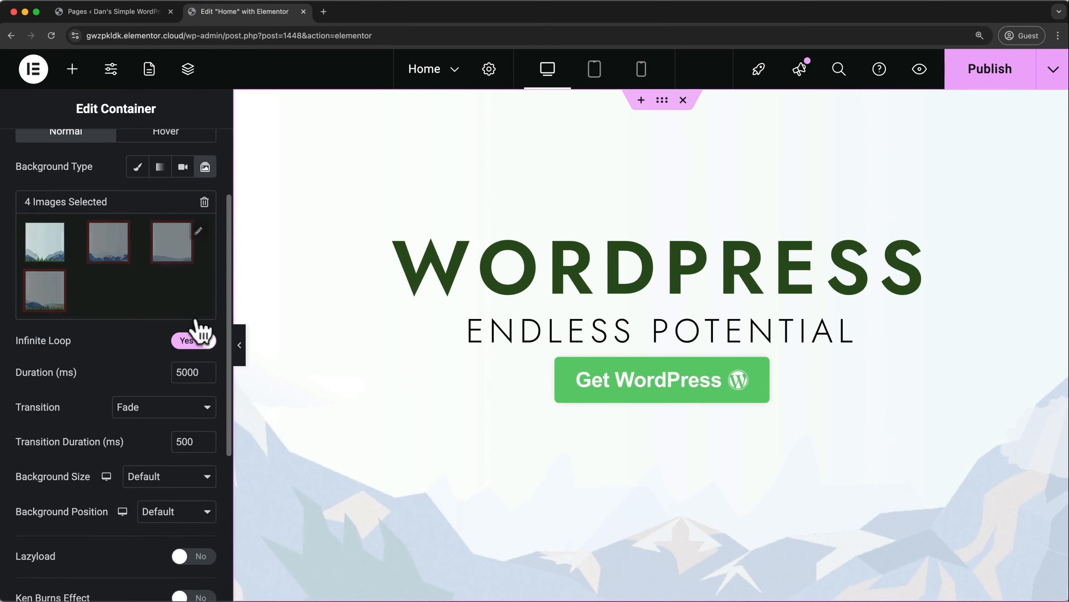
double_click(182, 373)
type("1000")
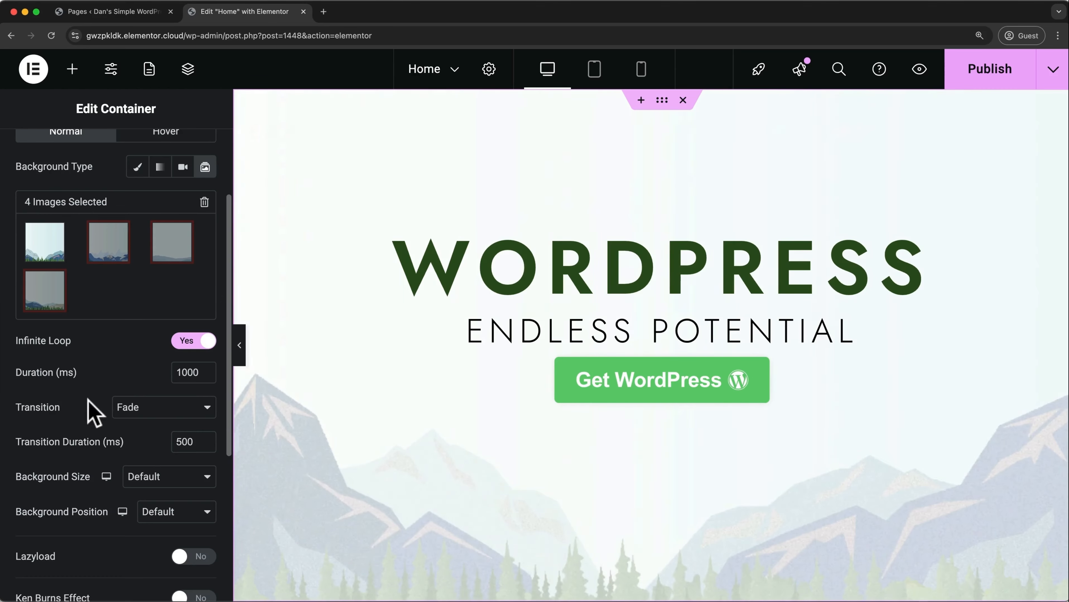
left_click(152, 407)
left_click(148, 424)
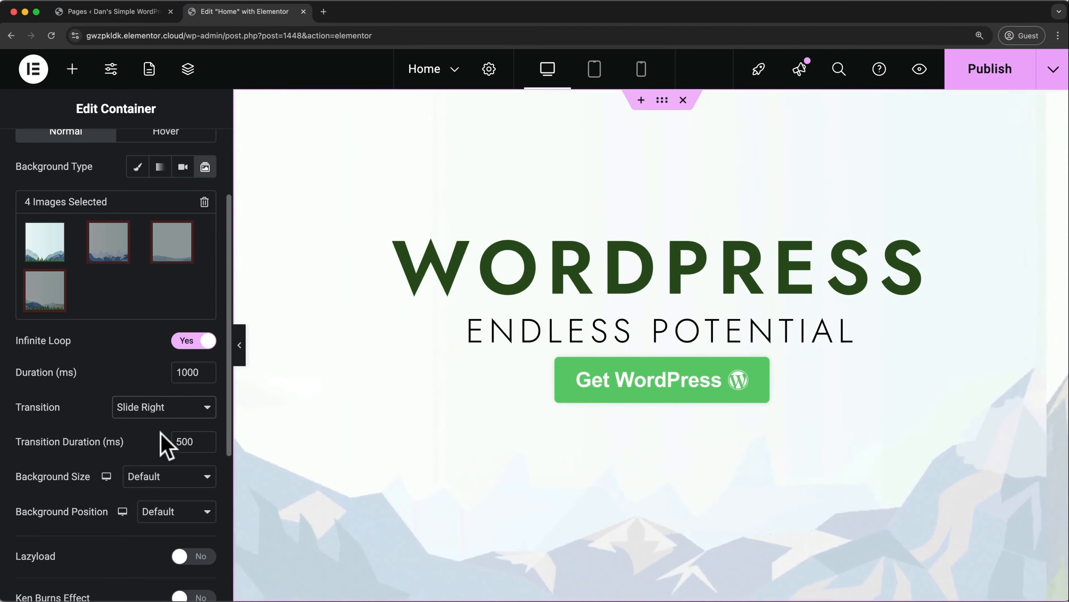
- Switch the hero container's background type back to Classic
scroll(167, 441, "up", 4)
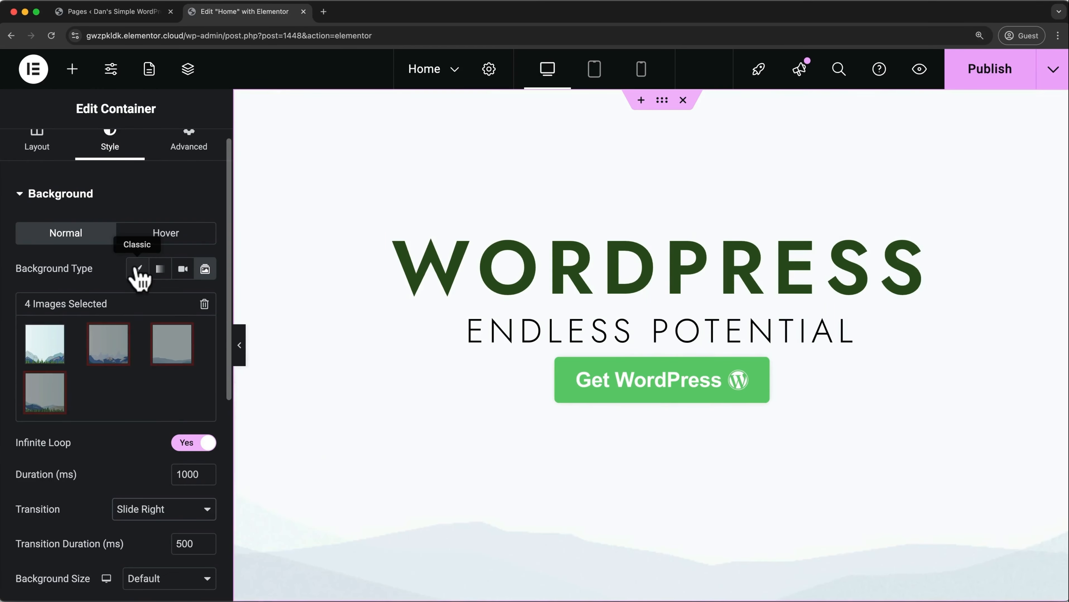
left_click(138, 270)
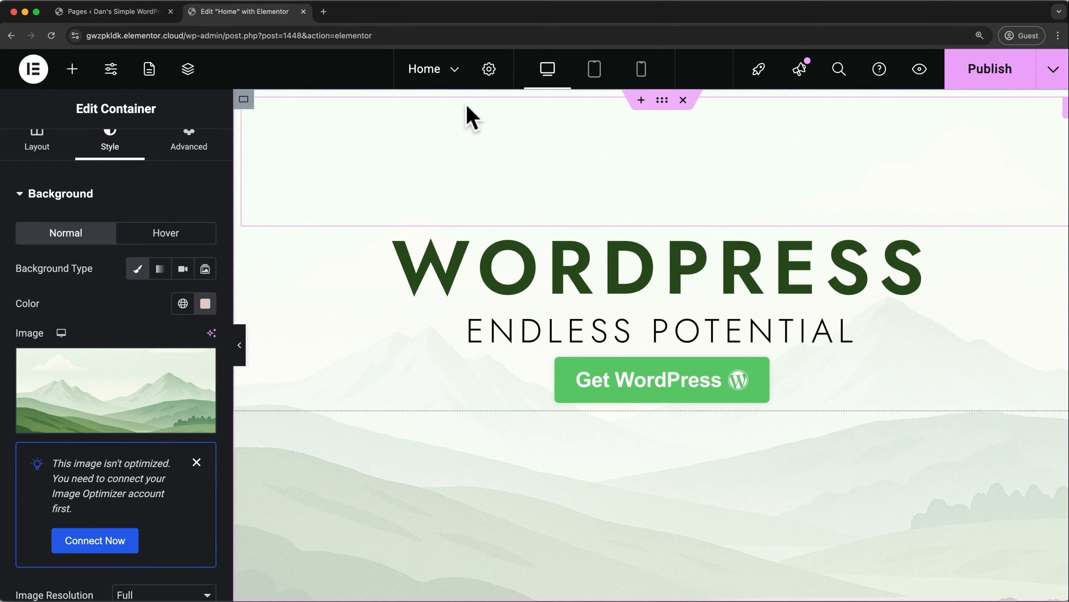
- Save the Home page and switch to editing the About page
left_click(456, 70)
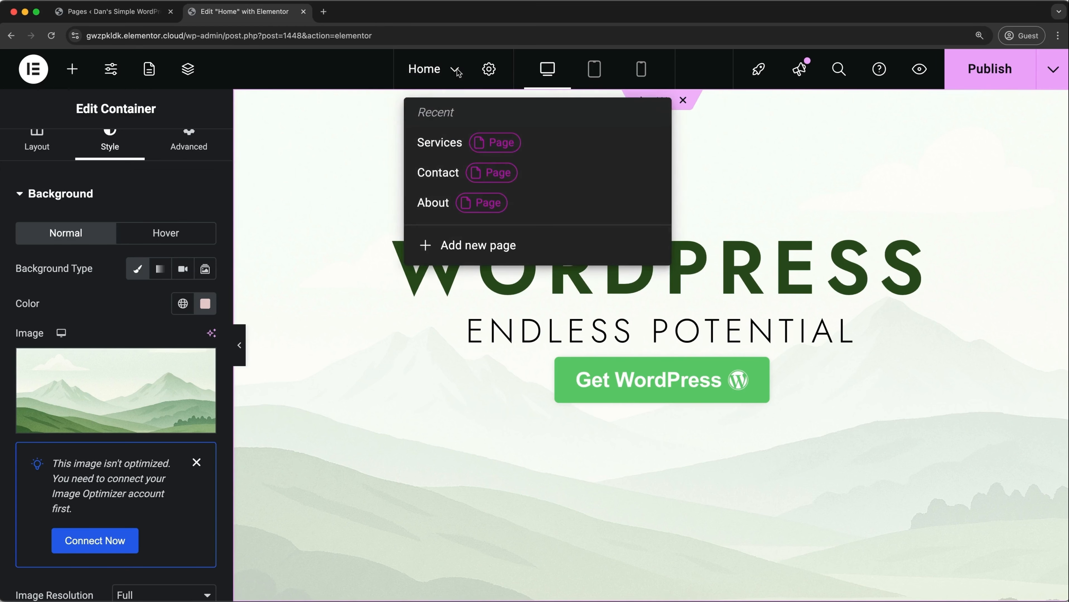
left_click(435, 203)
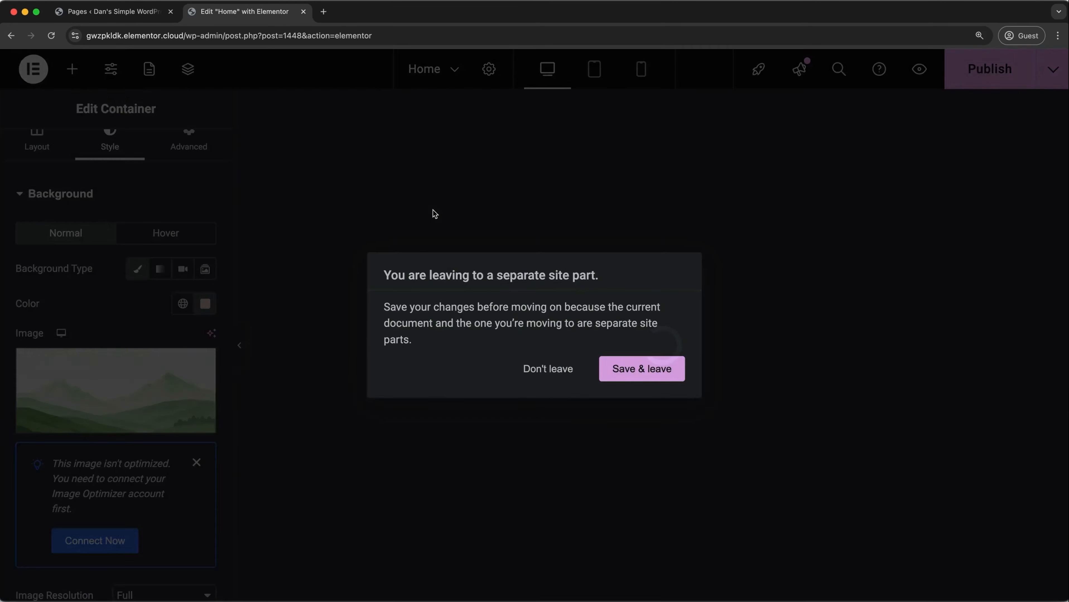
left_click(618, 371)
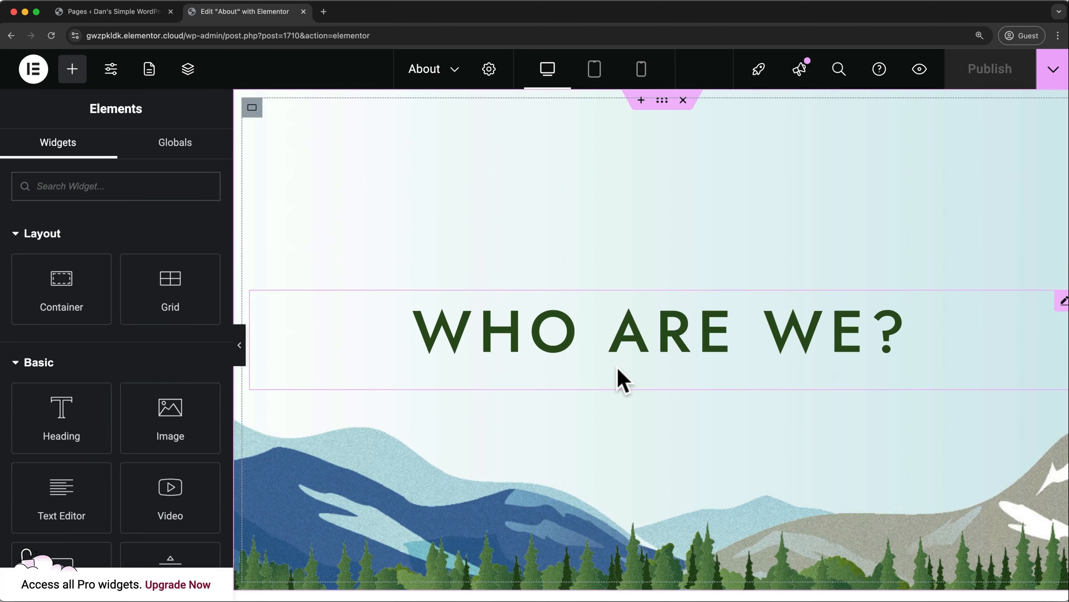
- Select the "Talk to Us" container on the About page and open its advanced layout settings
scroll(623, 382, "down", 10)
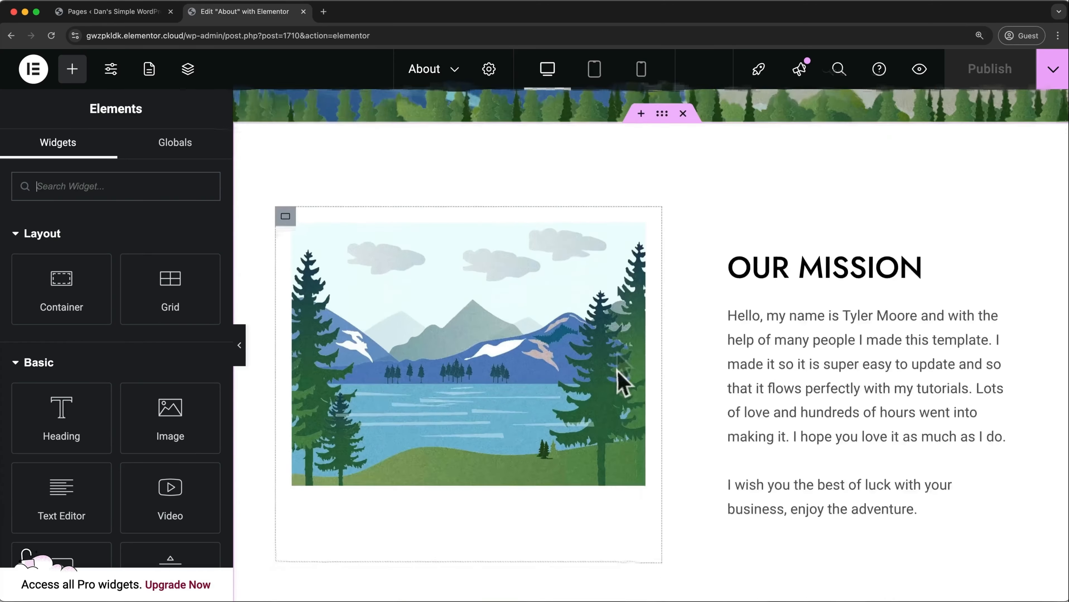
scroll(618, 375, "down", 10)
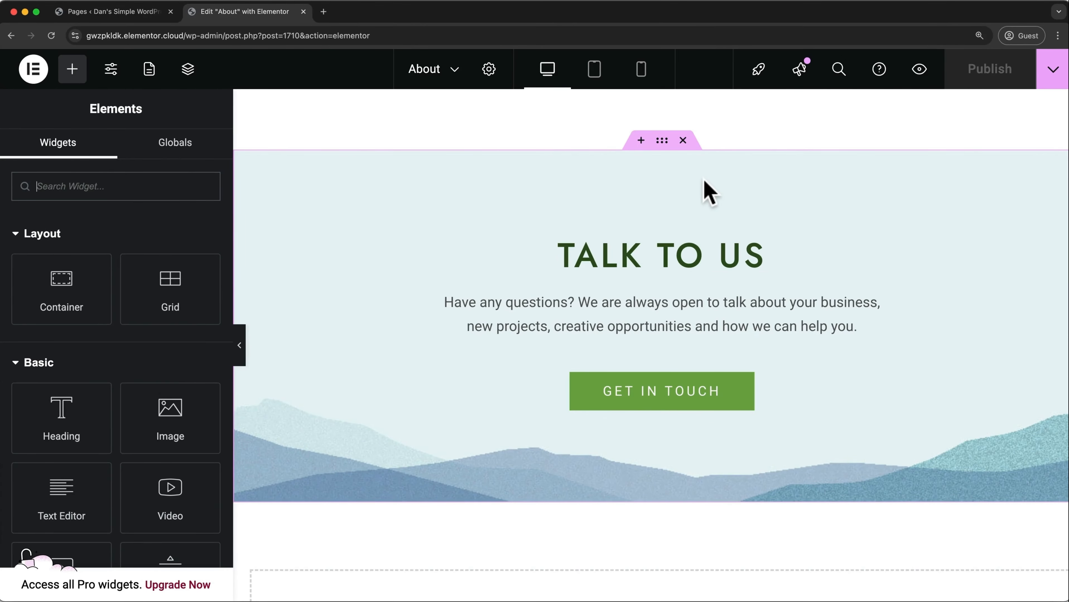
left_click(661, 141)
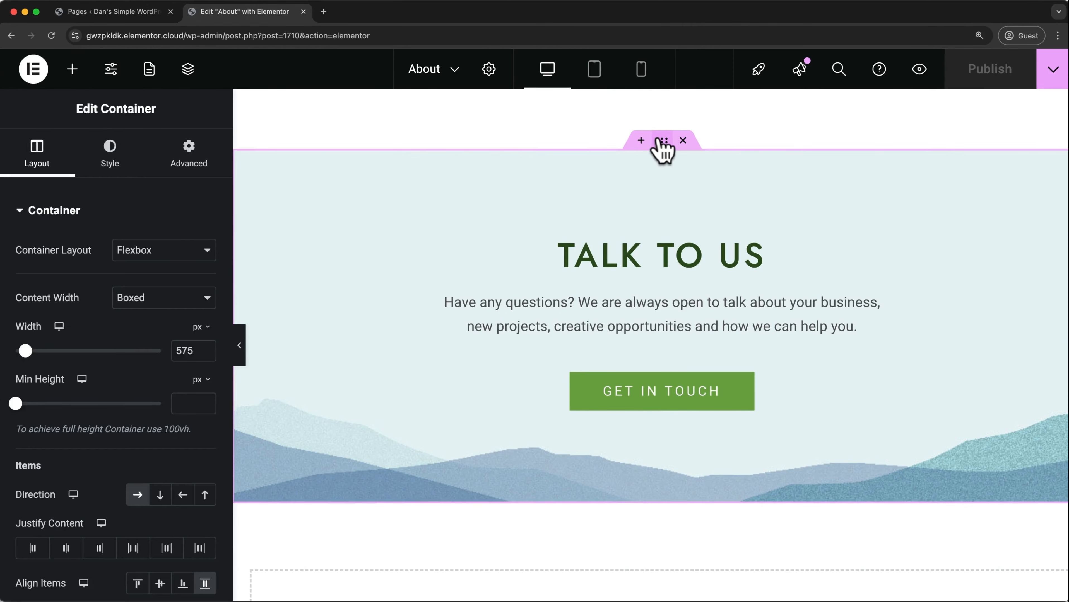
left_click(209, 177)
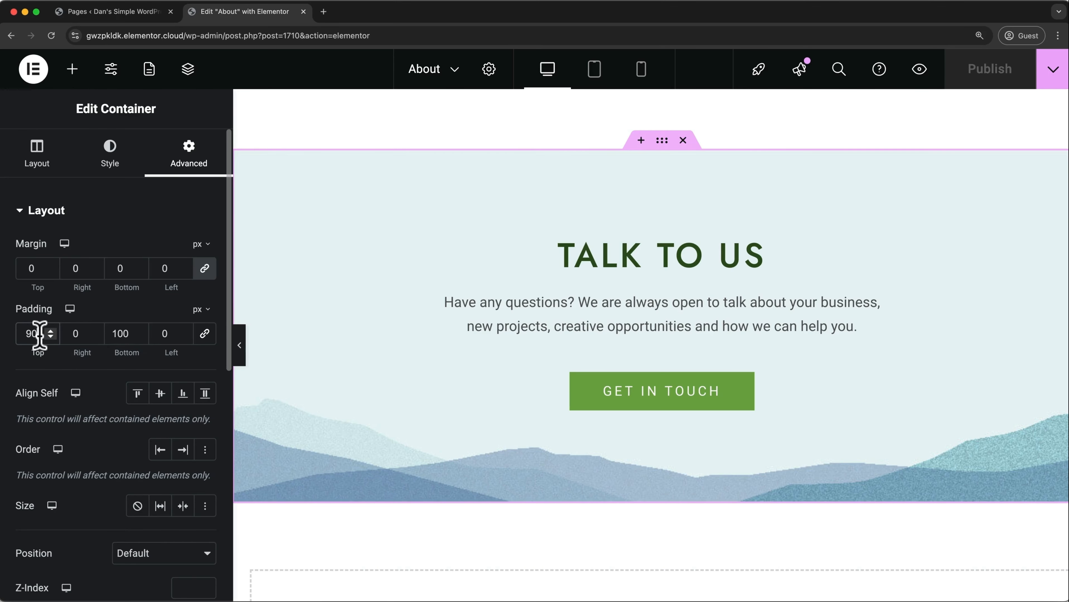
- Clear the "Talk to Us" container's top padding and raise it gradually to 90 px
key("BackSpace")
key("BackSpace")
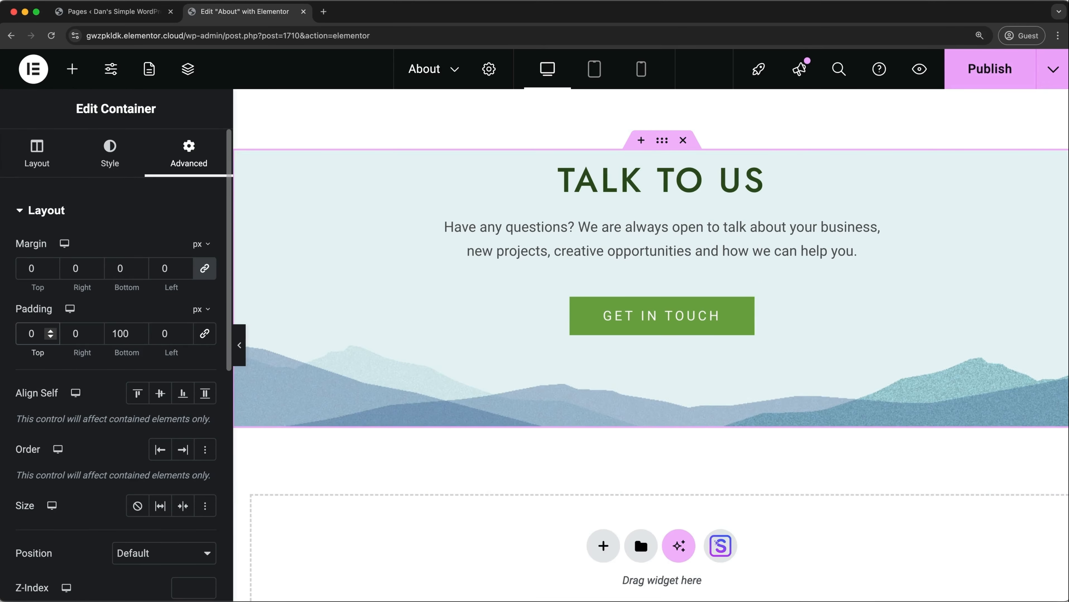
type("30")
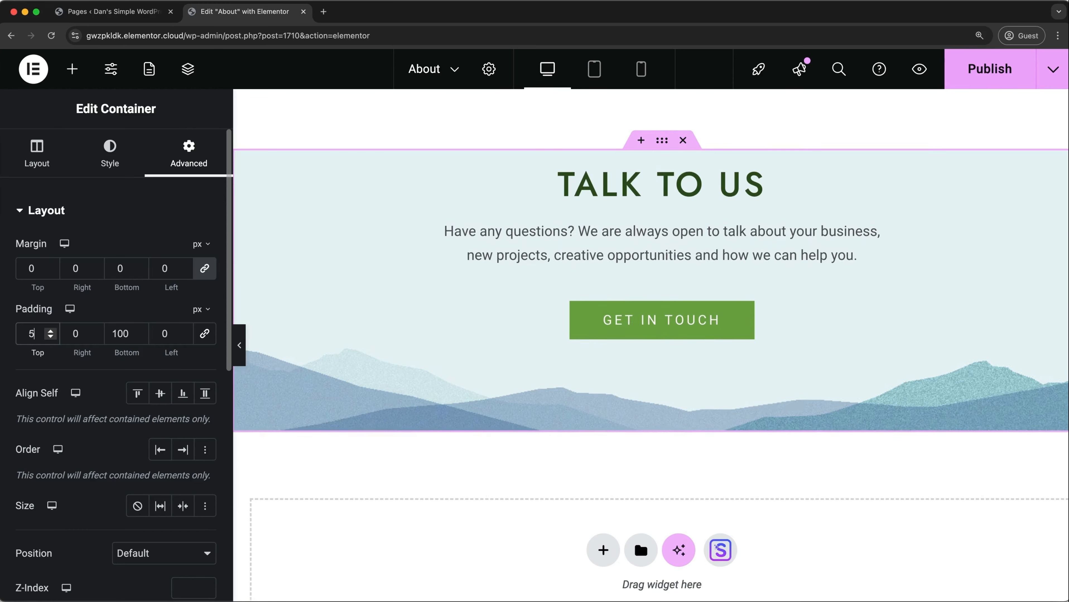
key("Up")
key("Up")
key("Up")
key("Up")
key("Up")
key("Up")
key("Up")
key("Up")
key("Up")
key("Up")
key("Up")
key("Up")
key("Up")
key("Up")
key("Up")
key("Up")
key("Up")
key("Up")
key("Up")
key("Up")
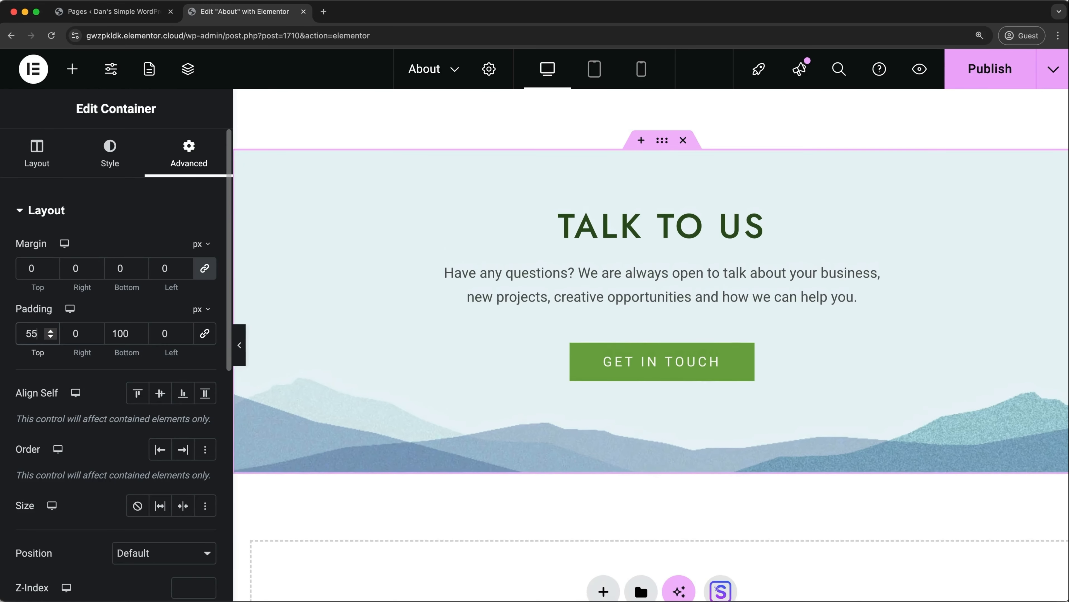
key("Up")
key("Up")
key("Up")
key("Up")
key("Up")
key("Up")
key("Up")
key("Up")
key("Up")
key("Up")
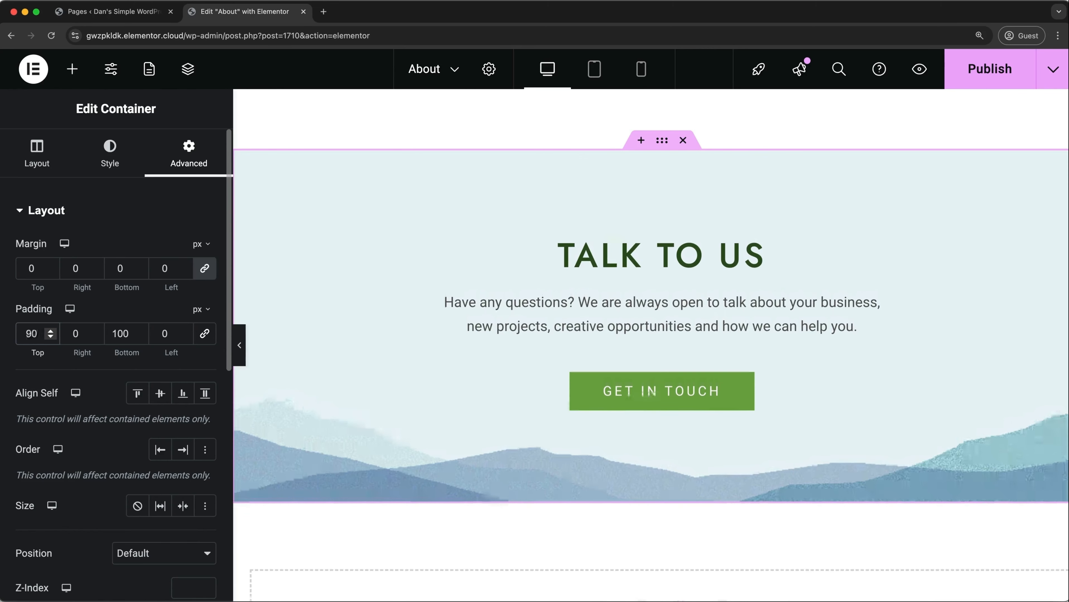
- Try linked margins of 65 px on all sides of the "Talk to Us" container and reset them to 0
left_click(40, 268)
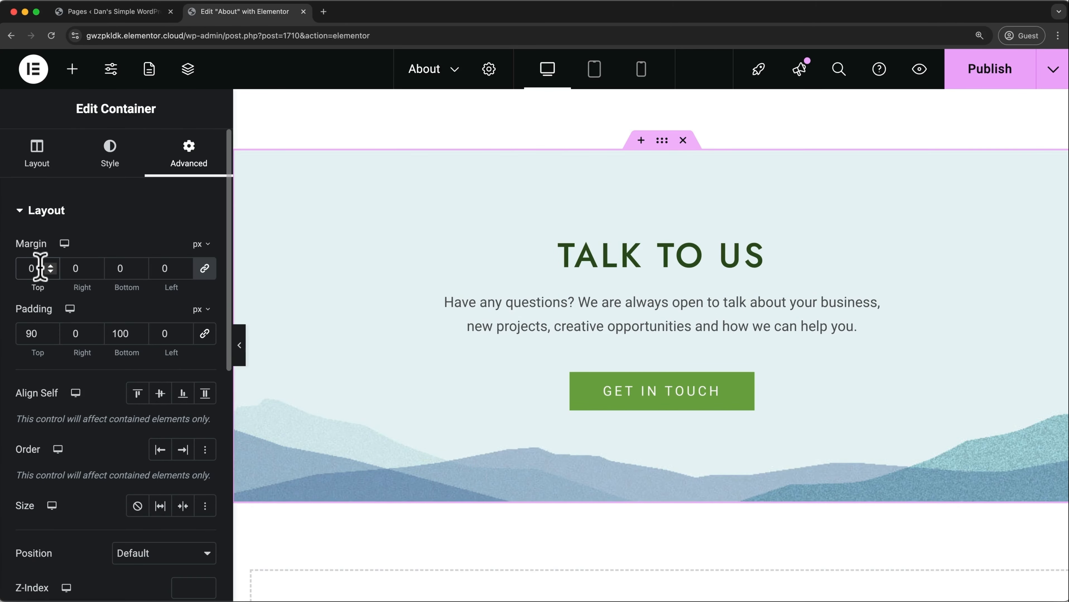
key("Up")
key("Up")
key("Up")
key("Up")
key("Up")
key("Up")
key("Up")
key("Up")
key("Up")
key("Up")
key("Up")
key("Up")
key("Up")
key("Up")
key("Up")
key("Up")
key("Up")
key("Up")
key("Up")
key("Up")
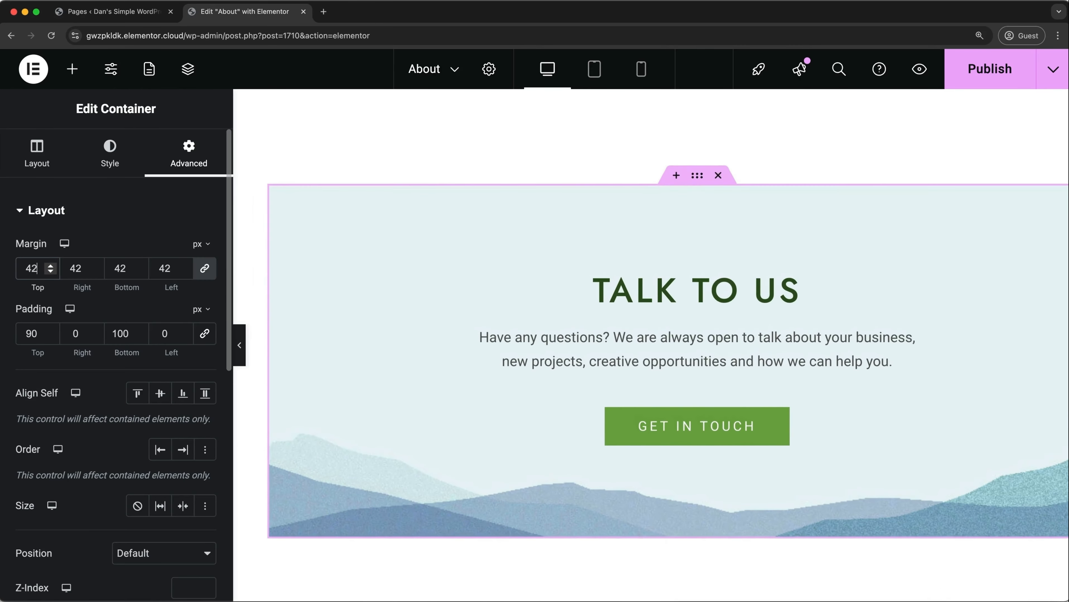
key("Up")
key("Up")
key("Up")
key("Up")
key("Up")
key("Up")
key("Up")
key("Up")
key("Up")
key("Up")
key("Up")
key("Up")
key("Up")
key("Up")
key("Up")
key("Up")
key("Up")
key("Up")
key("Up")
key("Up")
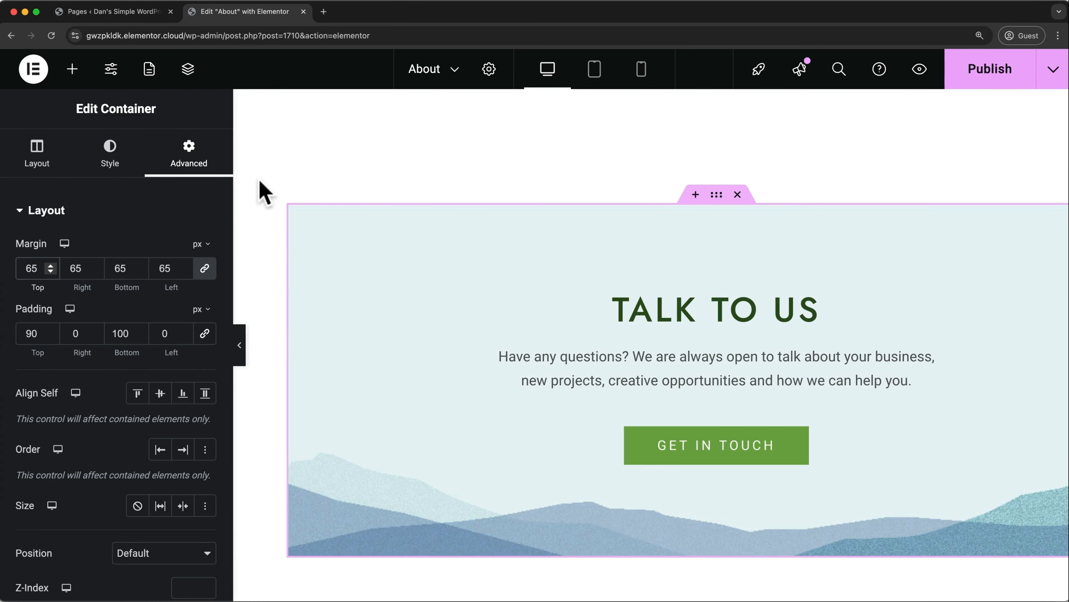
double_click(32, 269)
type("0")
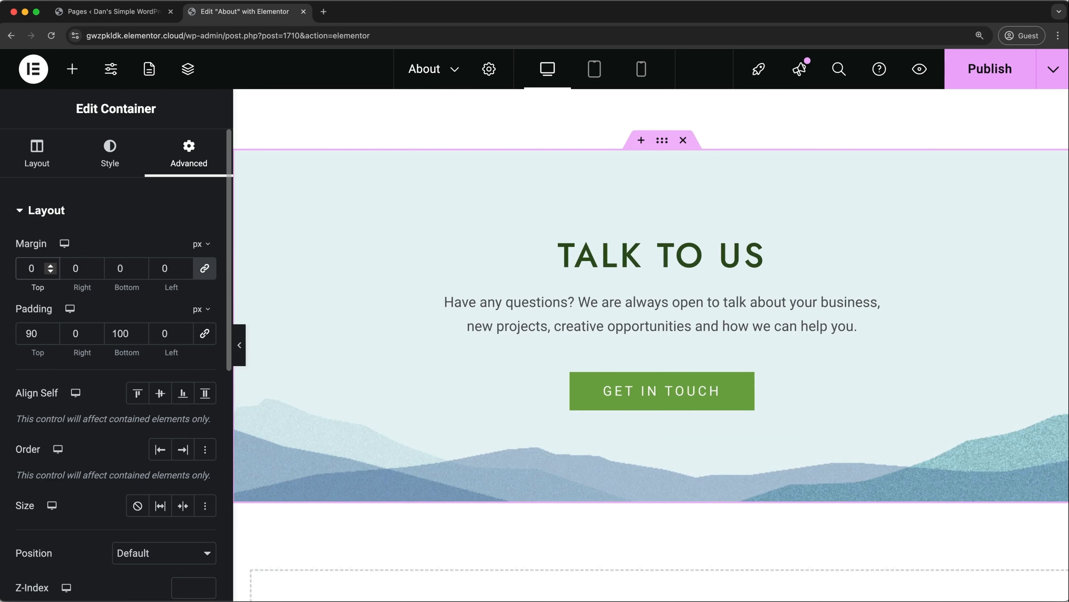
- Unlink the "Talk to Us" container's margins, raise only the top margin past 56 px, and reset it to 0
left_click(205, 270)
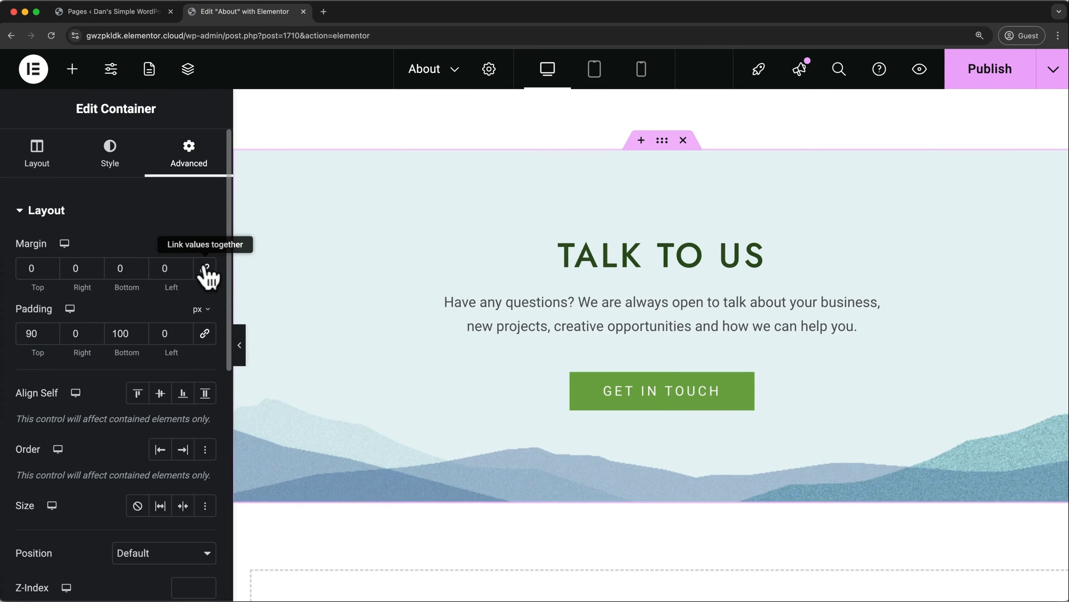
left_click(36, 268)
key("Up")
key("Up")
key("Up")
key("Up")
key("Up")
key("Up")
key("Up")
key("Up")
key("Up")
key("Up")
key("Up")
key("Up")
key("Up")
key("Up")
key("Up")
key("Up")
key("Up")
key("Up")
key("Up")
key("Up")
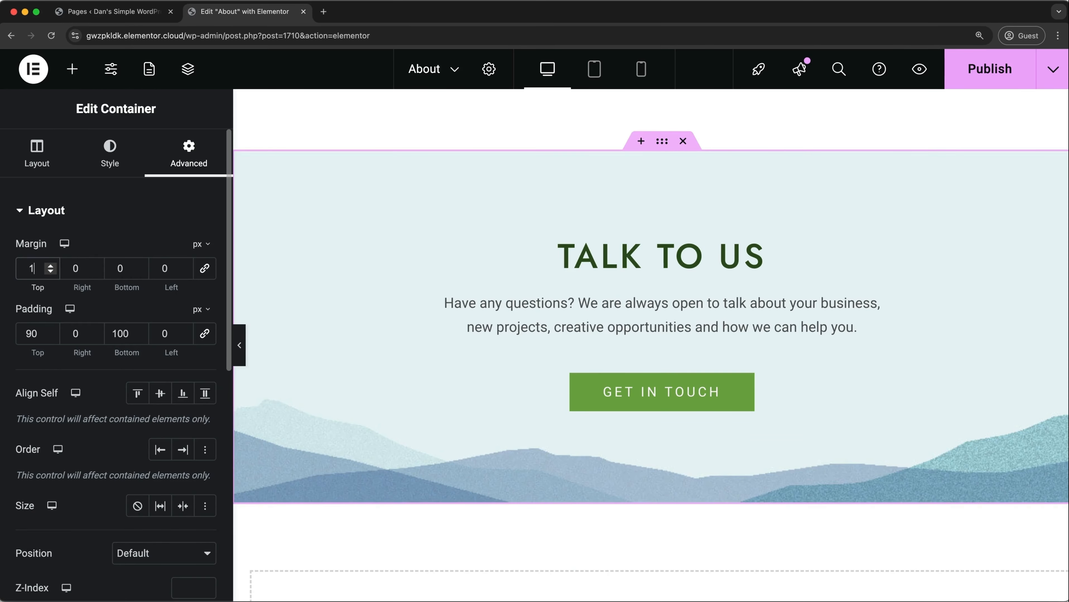
key("Up")
key("Up")
key("Up")
key("Up")
key("Up")
key("Up")
key("Up")
key("Up")
key("Up")
key("Up")
key("Up")
key("Up")
key("Up")
key("Up")
key("Up")
key("Up")
key("Up")
key("Up")
key("Up")
key("Up")
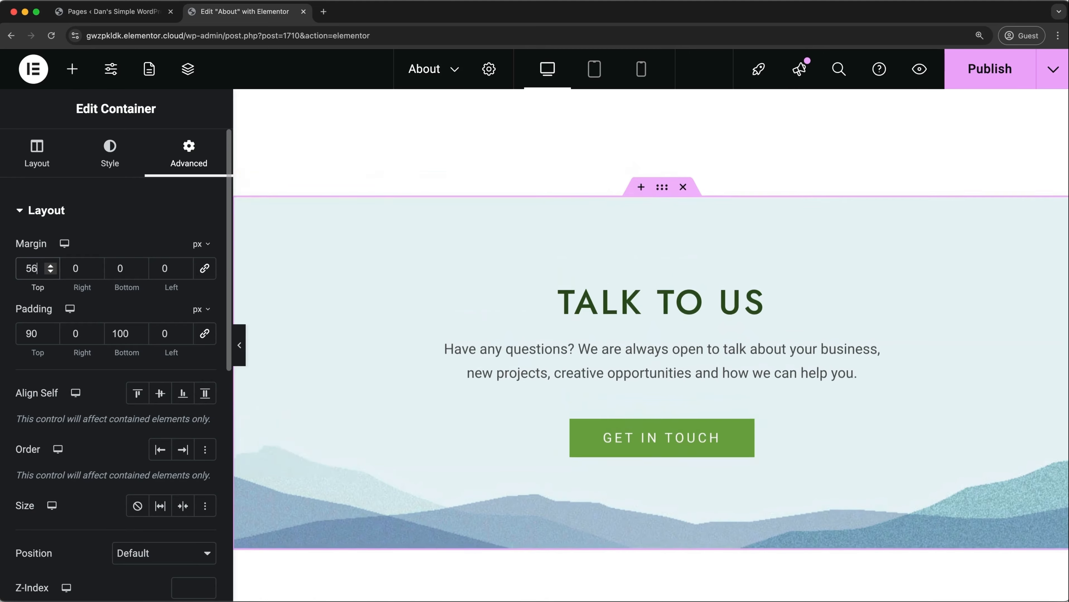
double_click(33, 269)
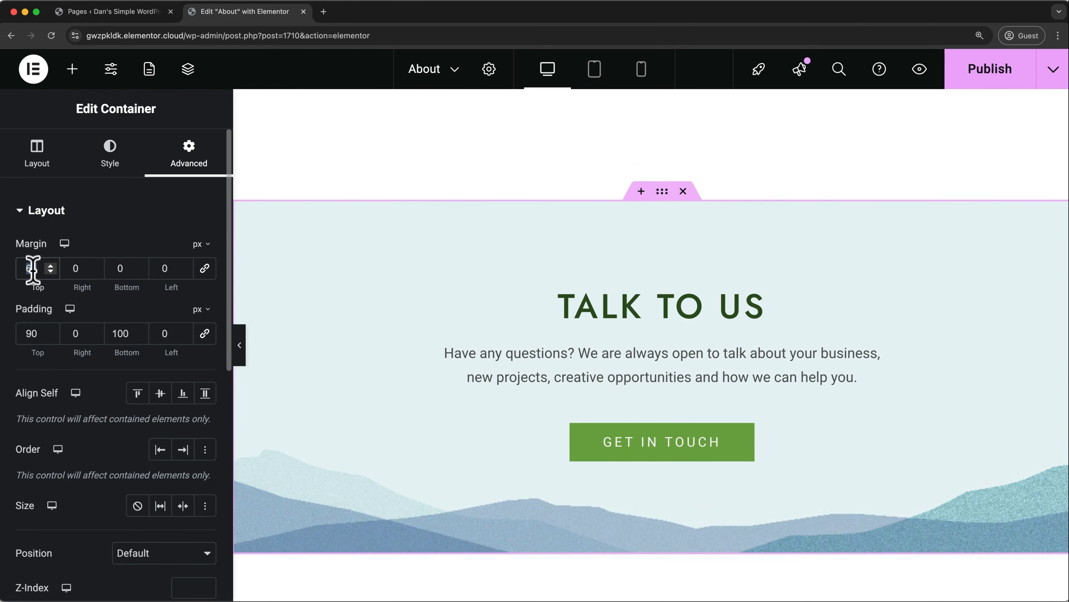
type("0")
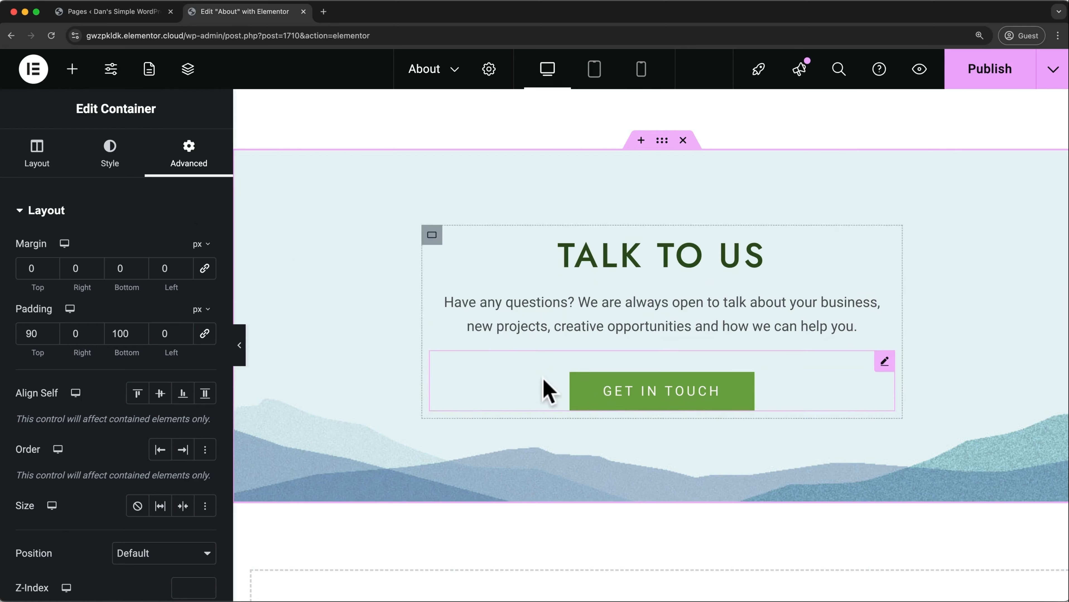
- Try raising the "Get in Touch" button's top margin to 53 px and its unlinked top padding to 25 px
left_click(549, 390)
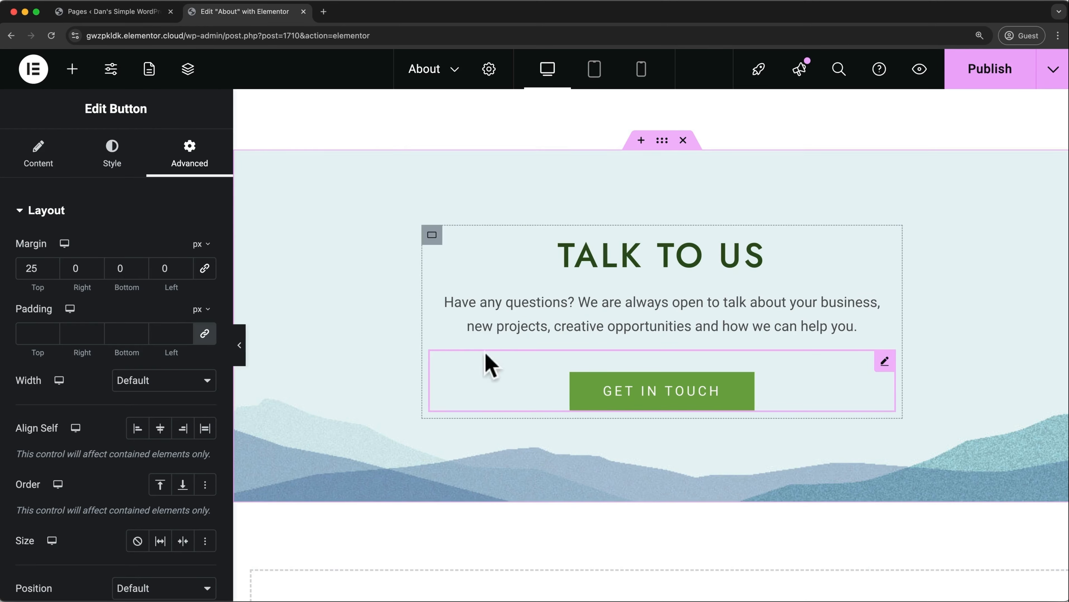
left_click(205, 336)
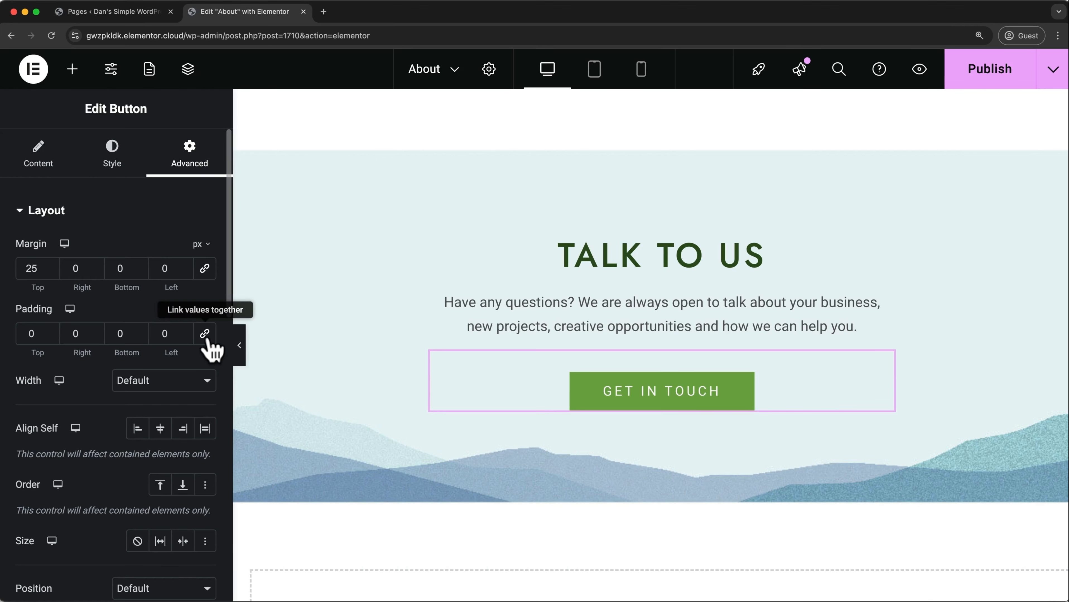
left_click(50, 265)
left_click_drag(51, 265, 50, 265)
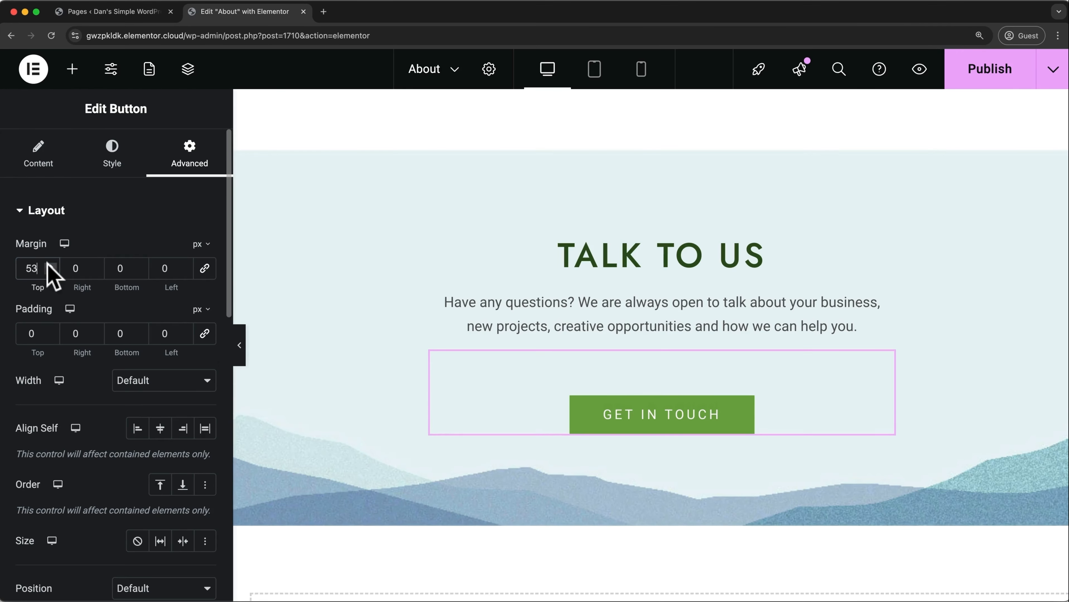
left_click_drag(50, 332, 50, 332)
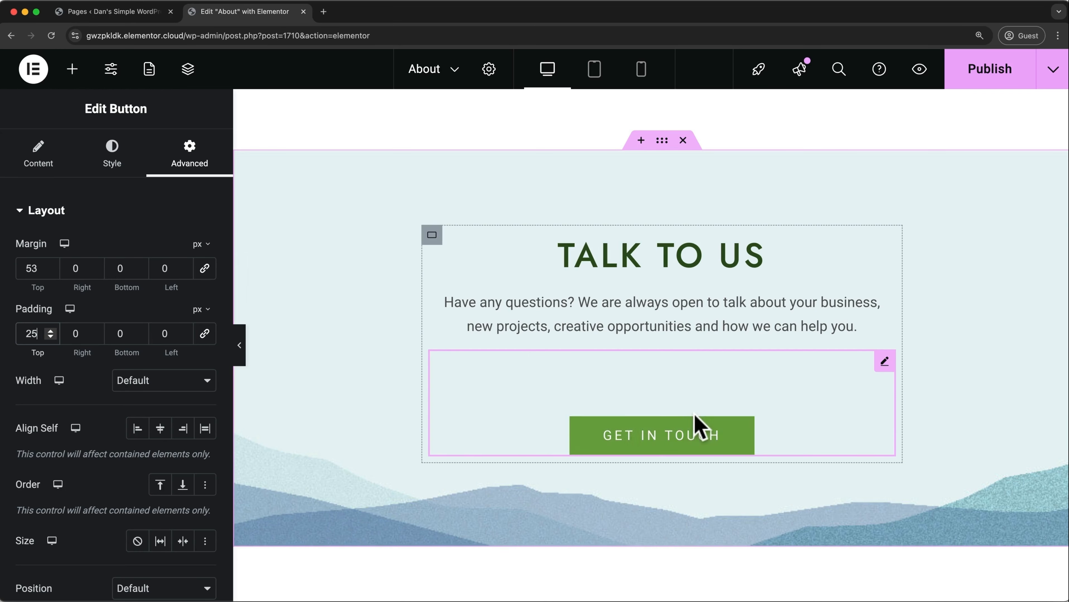
- Reset the "Get in Touch" button's top padding to 0 and its top margin to 25 px
double_click(32, 335)
type("0")
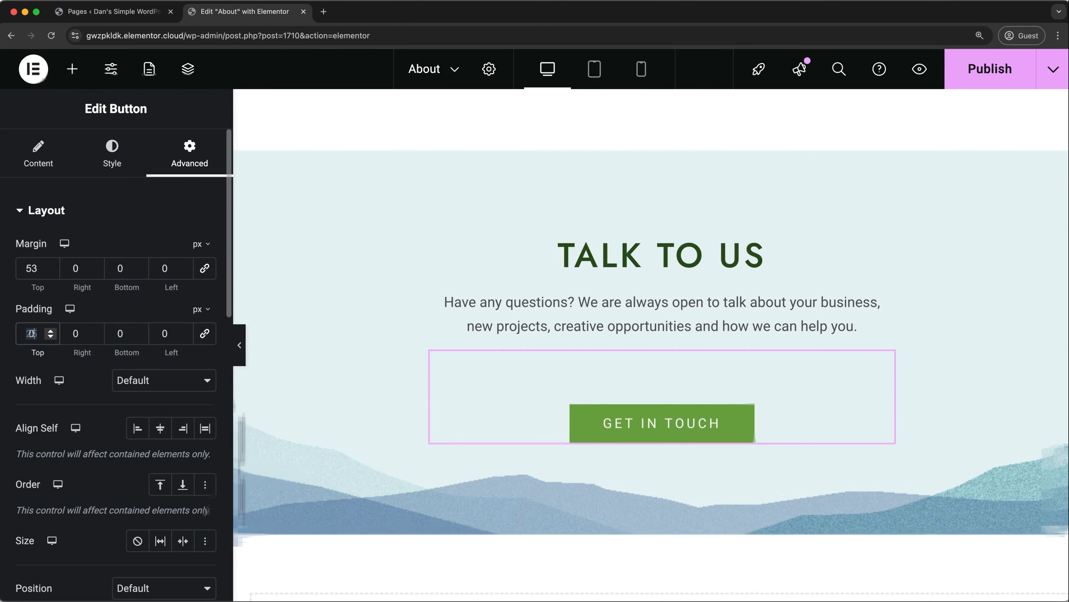
left_click(36, 263)
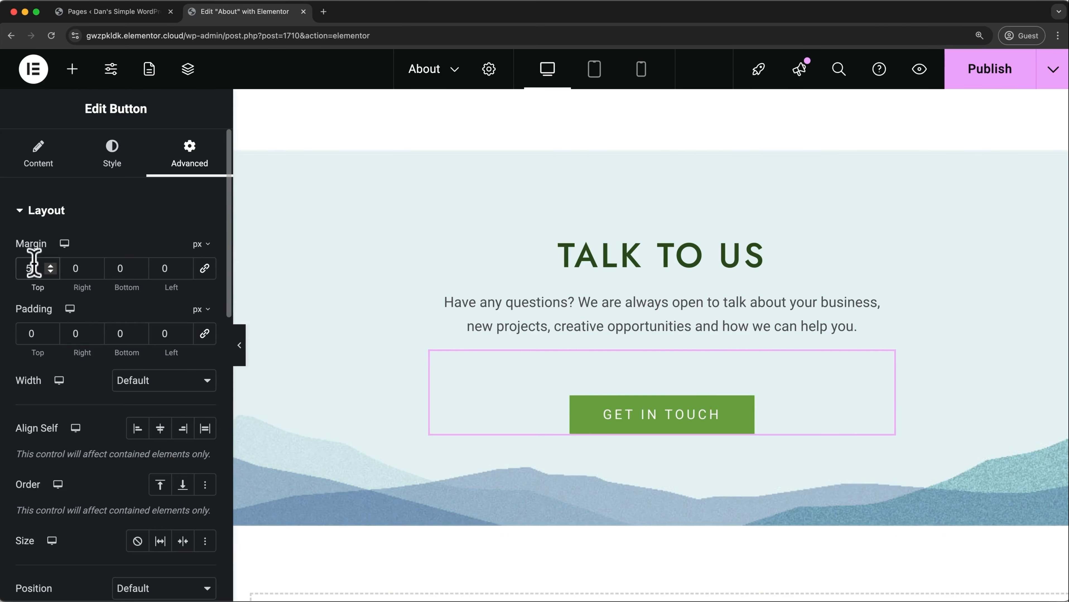
type("25")
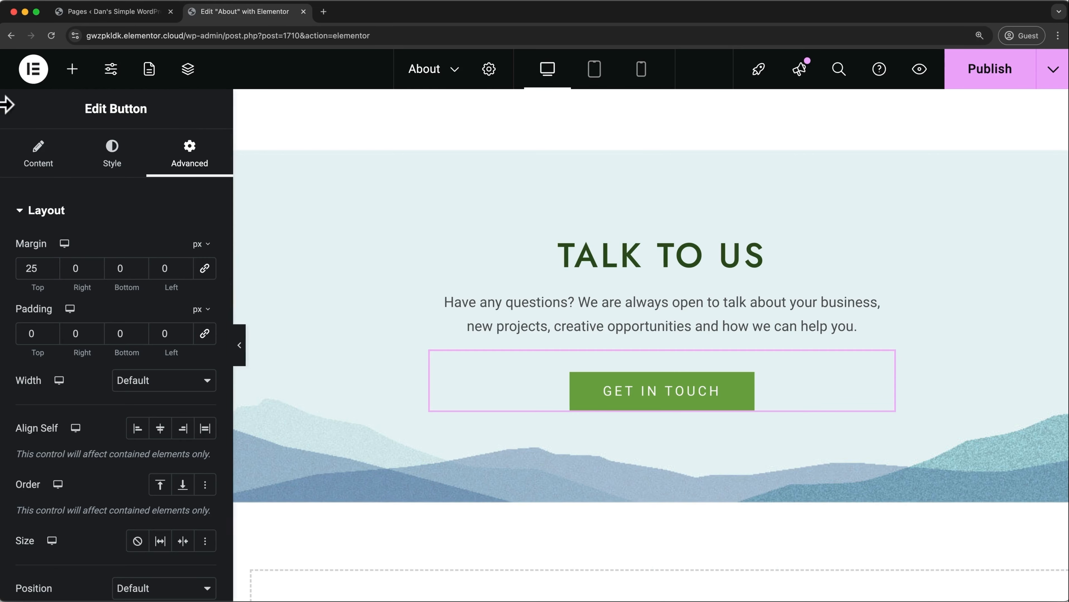
- Try a Spacer widget of 64 px above the "Get in Touch" button and delete it
left_click(72, 70)
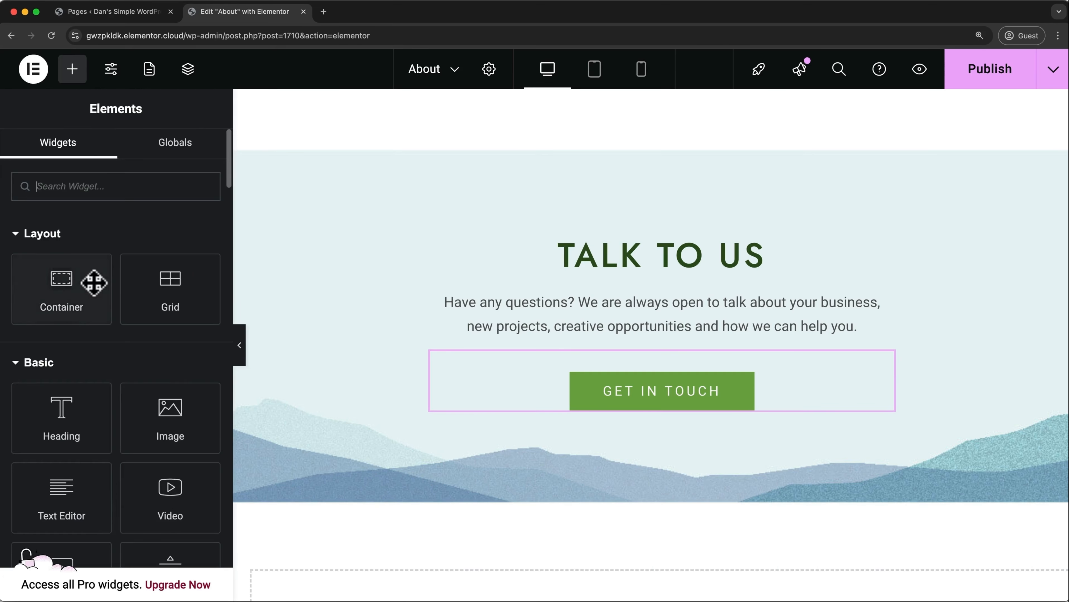
scroll(95, 281, "down", 5)
scroll(94, 282, "down", 3)
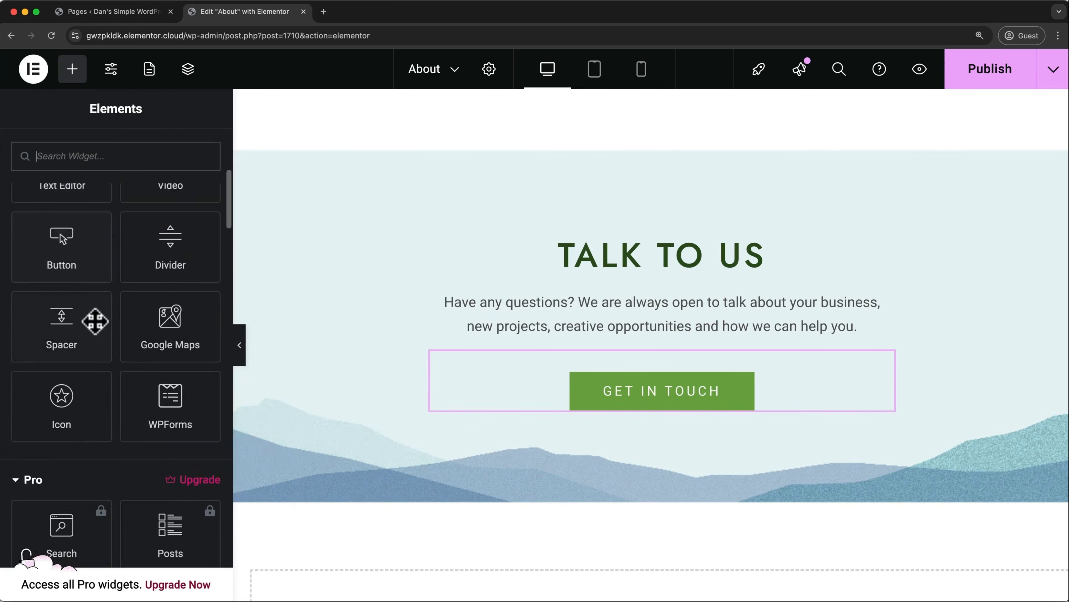
left_click_drag(93, 335, 673, 362)
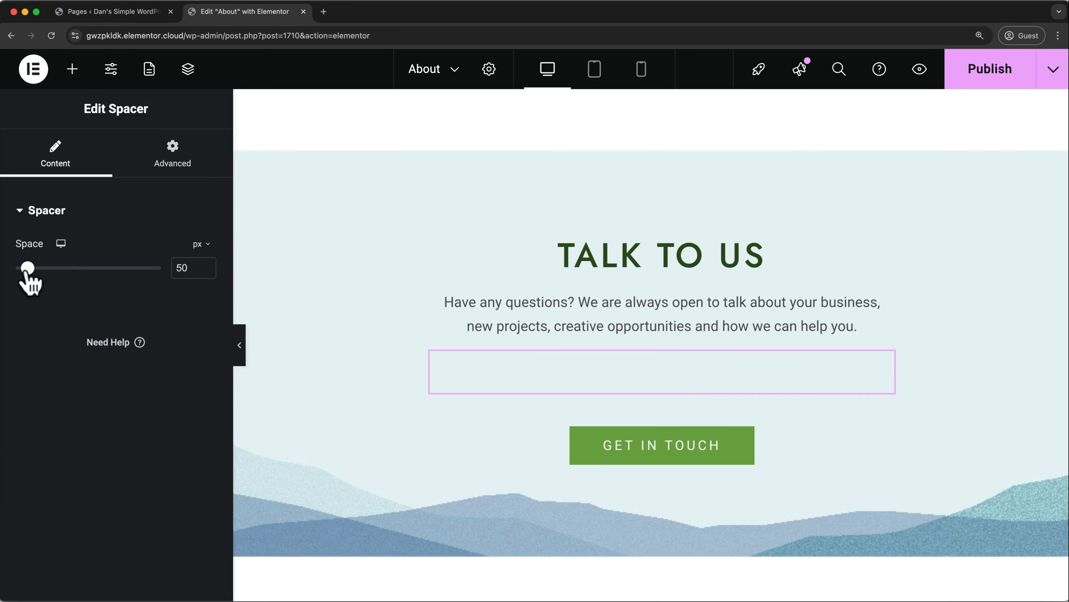
mouse_move(28, 270)
left_mouse_down()
mouse_move(48, 270)
mouse_move(31, 269)
left_mouse_up()
right_click(527, 379)
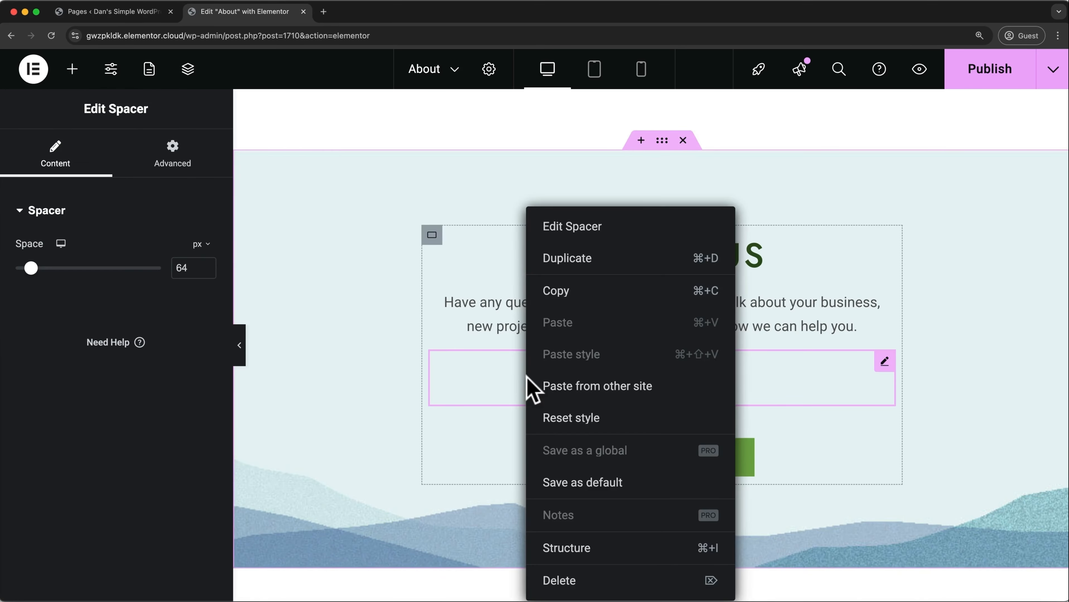
left_click(565, 581)
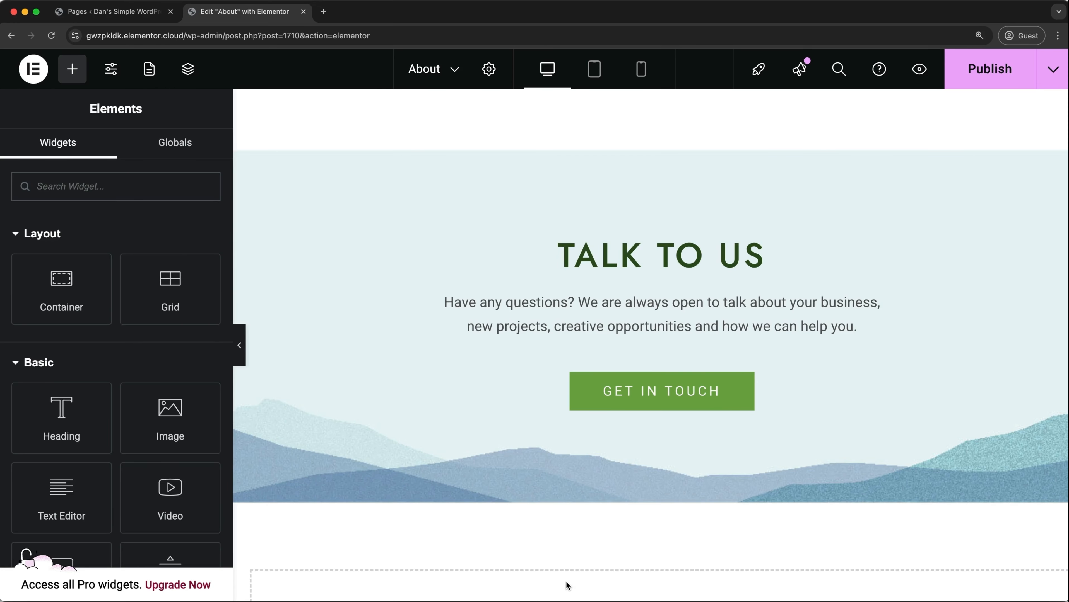
- Try reducing the "Who Are We?" hero container's minimum height to 575 px and reset it to 600 px
scroll(566, 581, "up", 15)
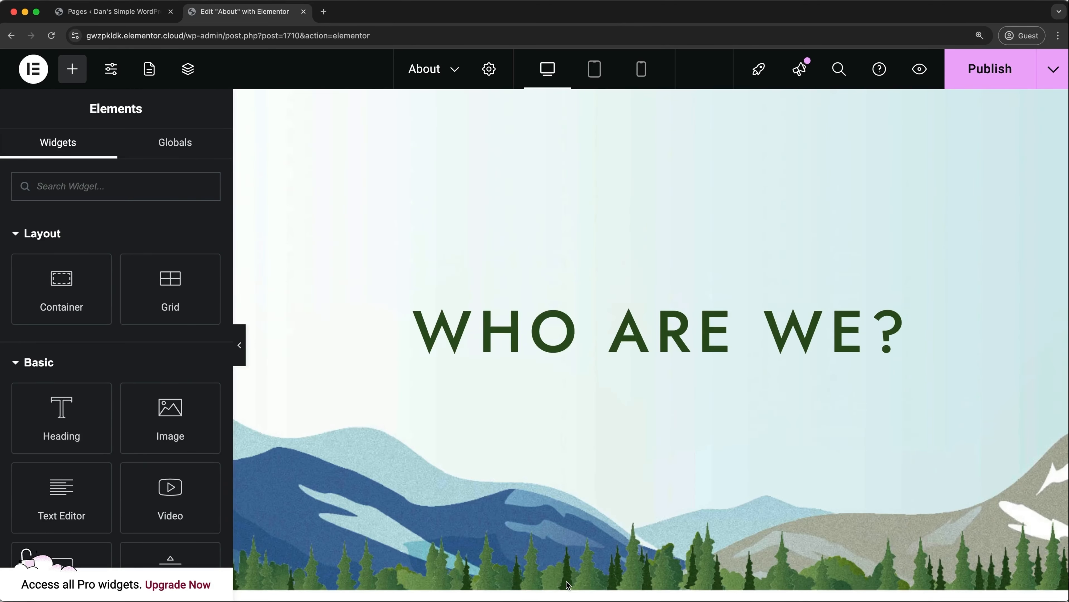
mouse_move(605, 286)
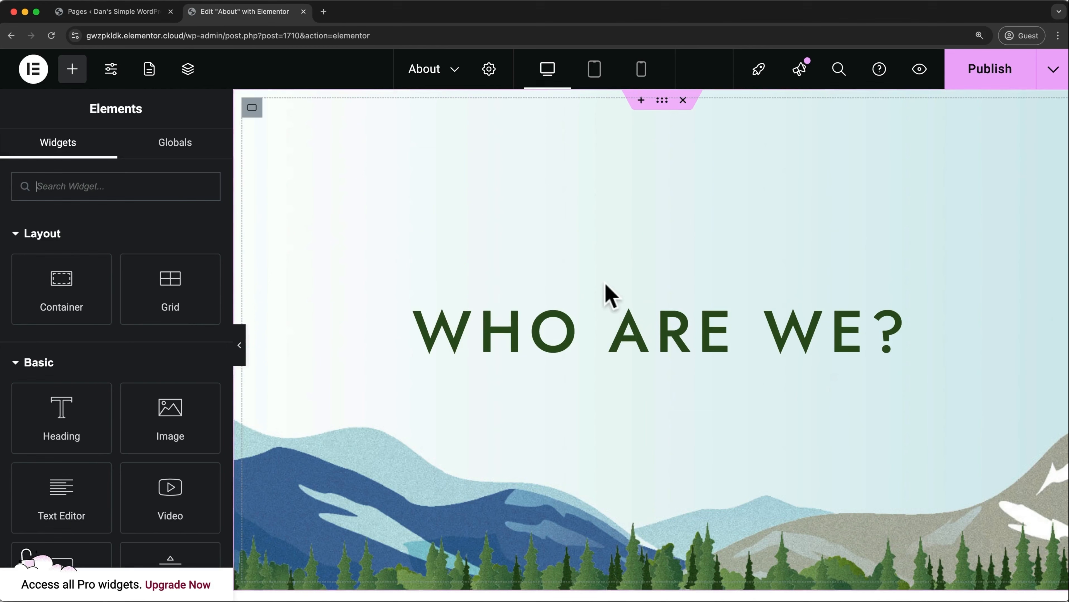
left_click(661, 103)
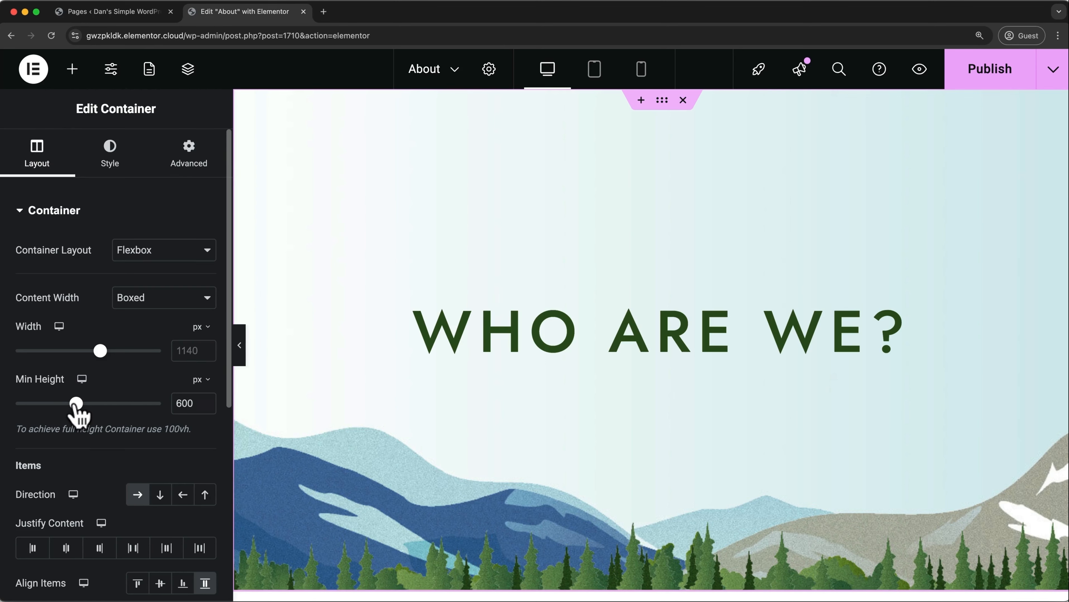
mouse_move(76, 404)
left_mouse_down()
mouse_move(61, 404)
mouse_move(85, 403)
mouse_move(74, 404)
left_mouse_up()
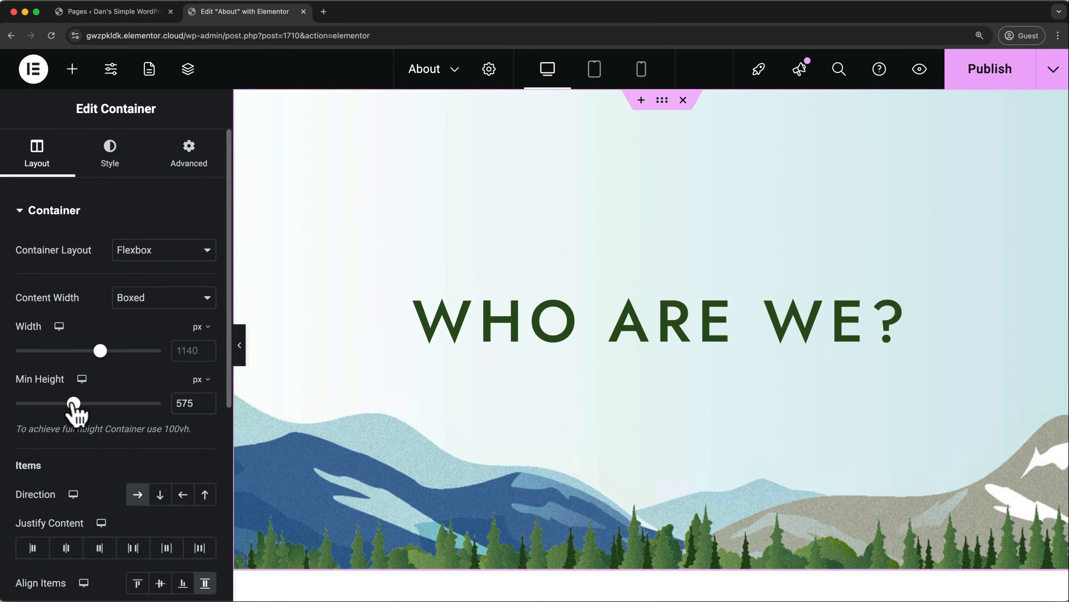
double_click(188, 404)
type("600")
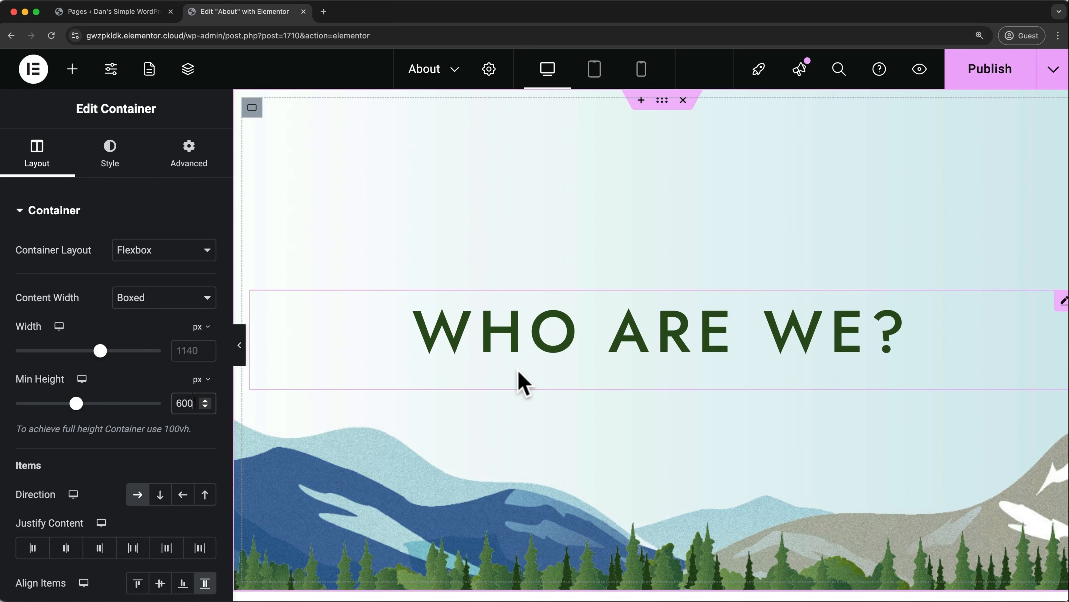
- View the live site's Home page down to the three service columns and return to the About page editor
left_click(1053, 69)
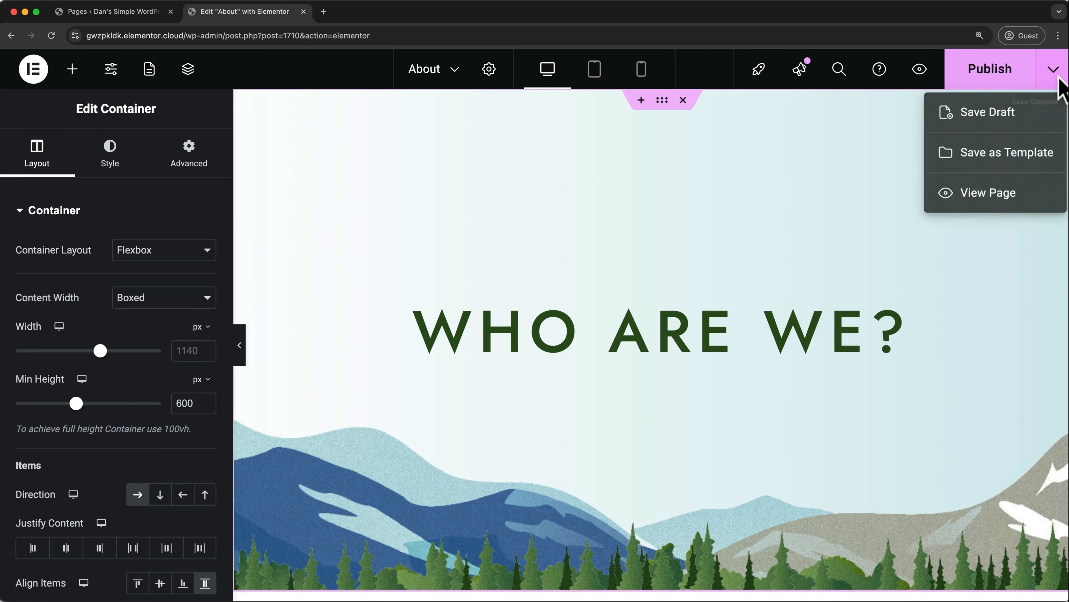
left_click(1011, 209)
left_click(755, 123)
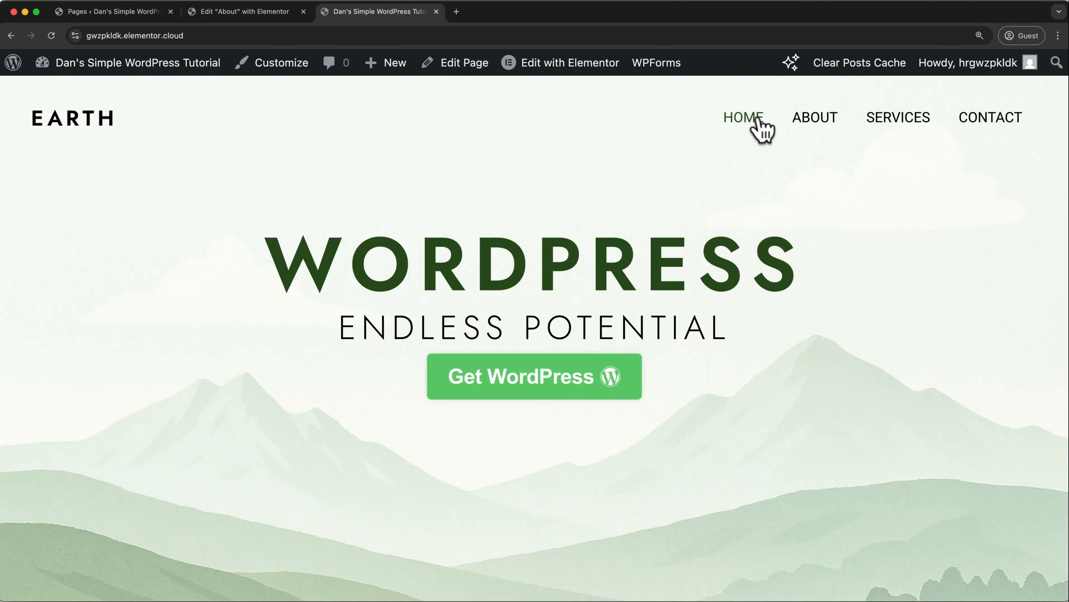
scroll(762, 129, "down", 10)
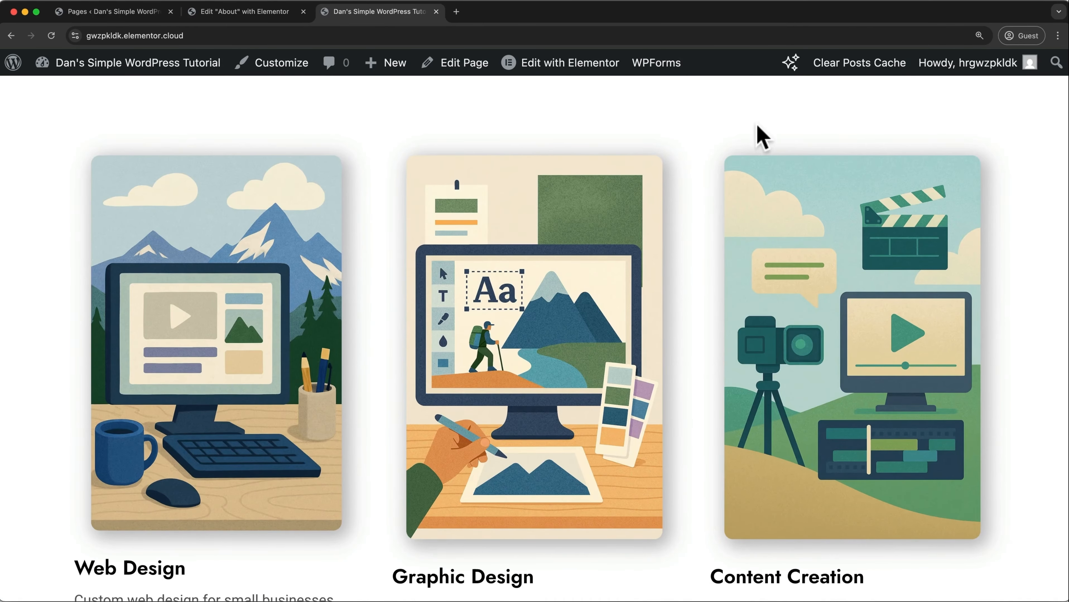
scroll(636, 307, "up", 4)
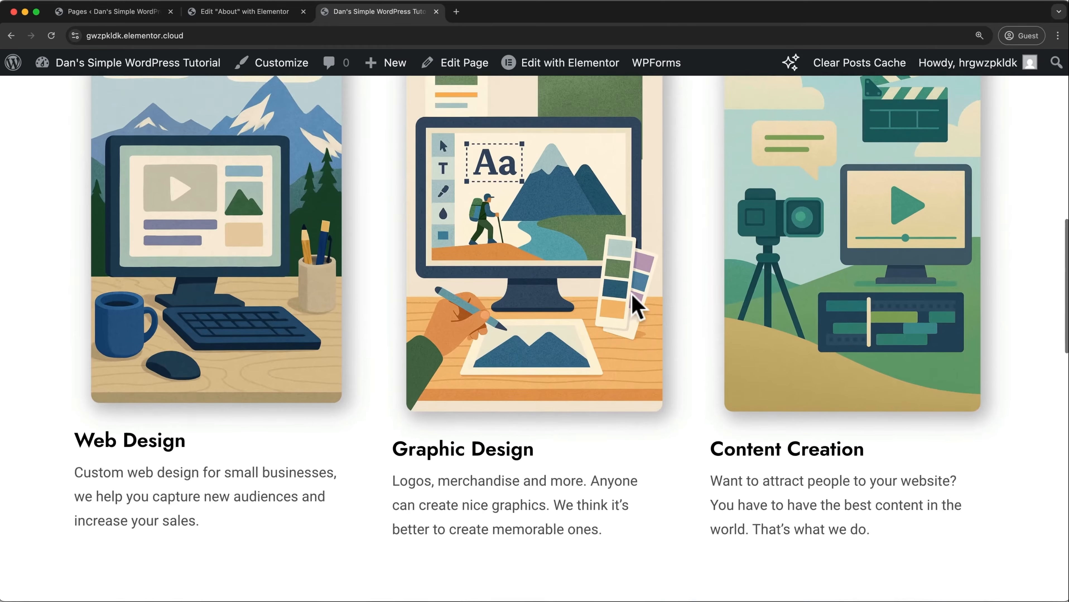
left_click(272, 17)
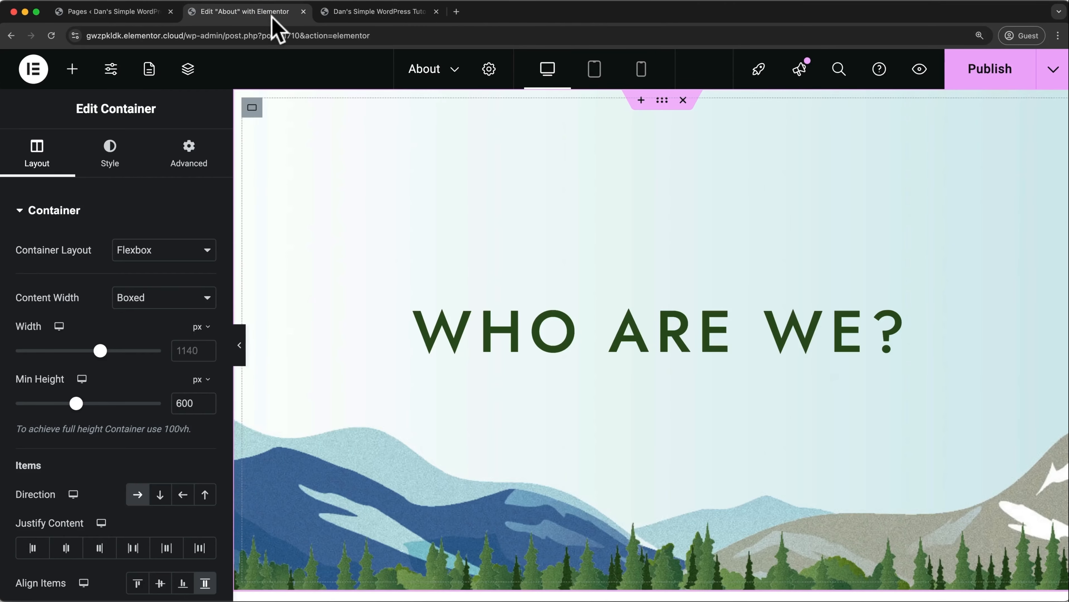
- Insert a column-direction Flexbox container between the hero and the "Our Mission" section and set its content width to Full Width
scroll(668, 196, "down", 5)
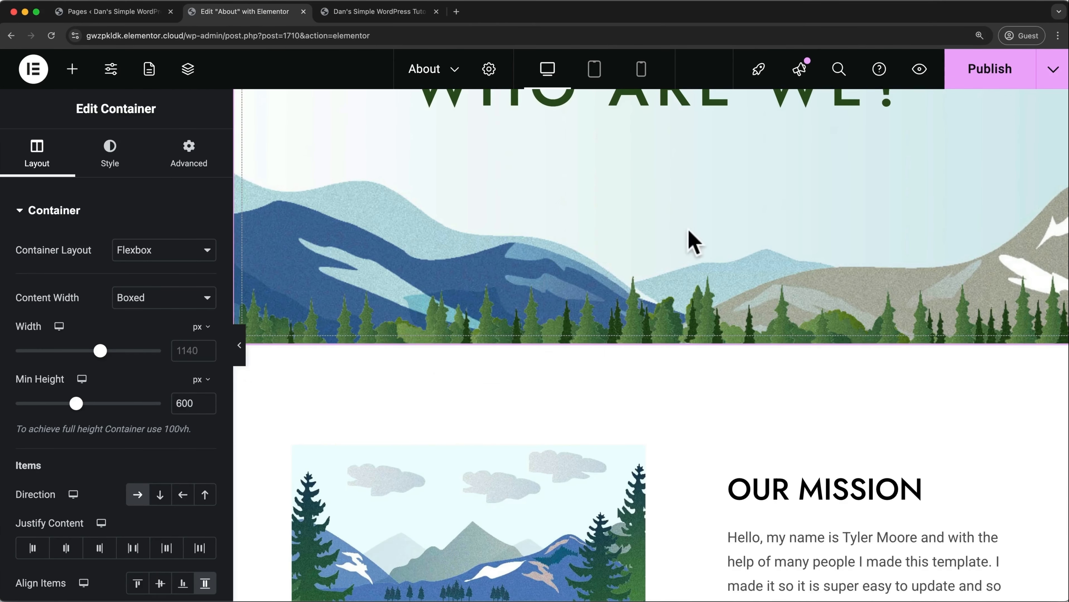
mouse_move(622, 350)
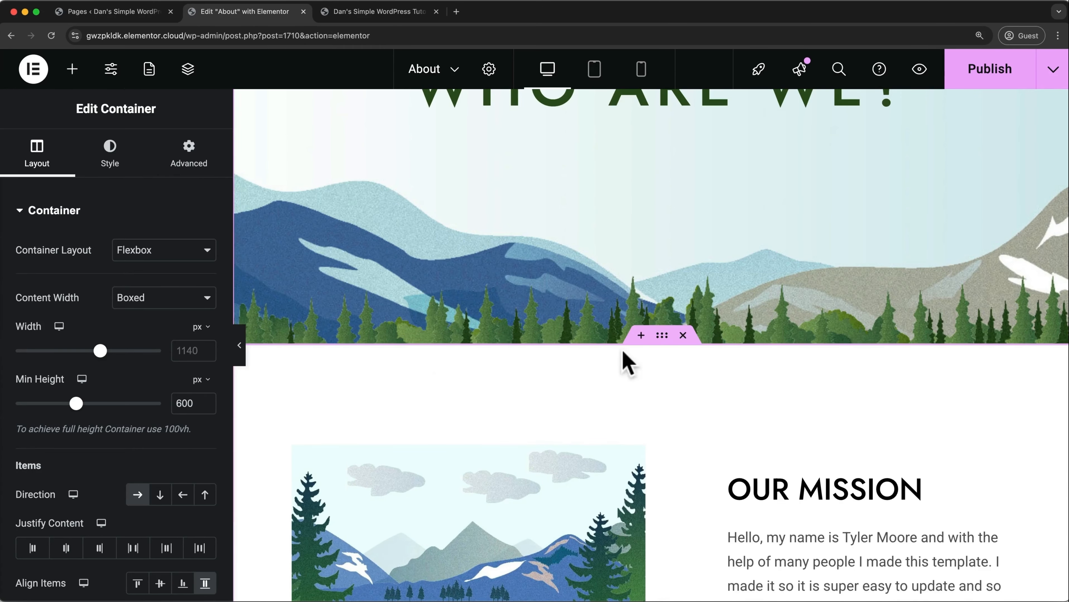
left_click(640, 337)
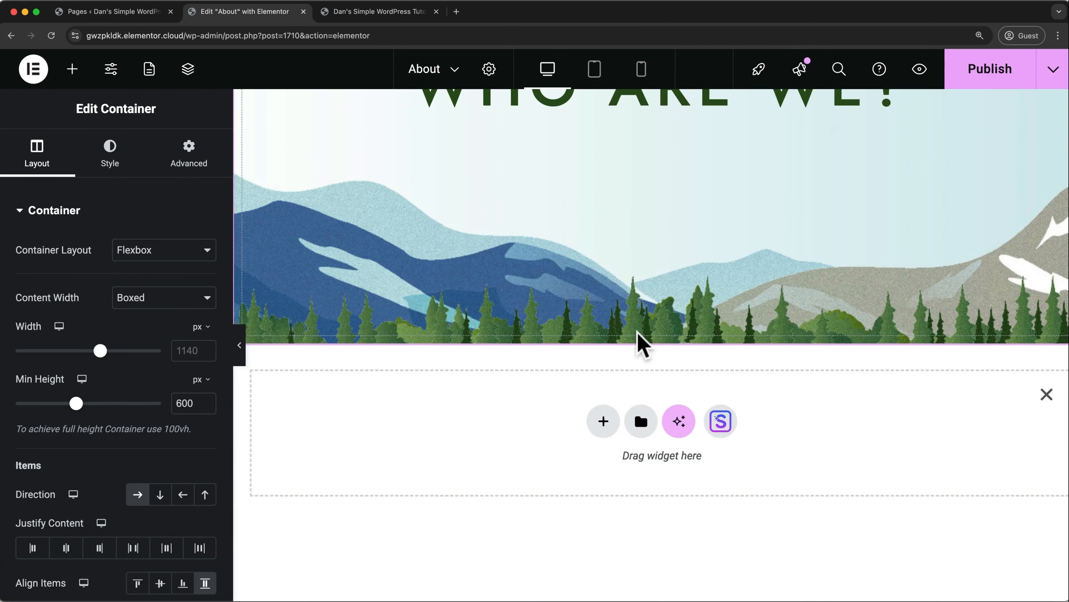
left_click(599, 421)
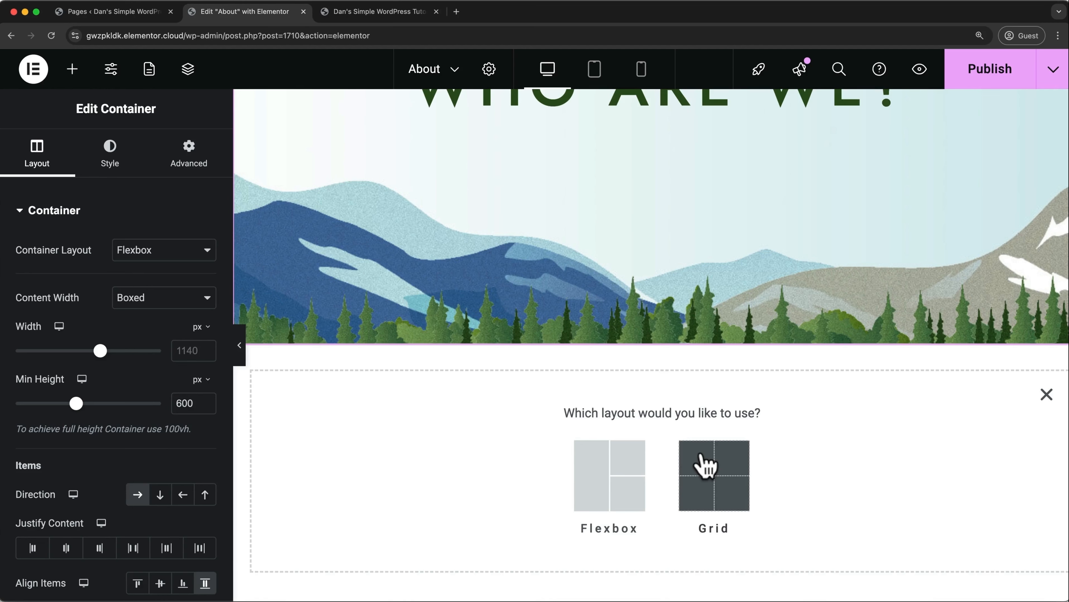
left_click(637, 479)
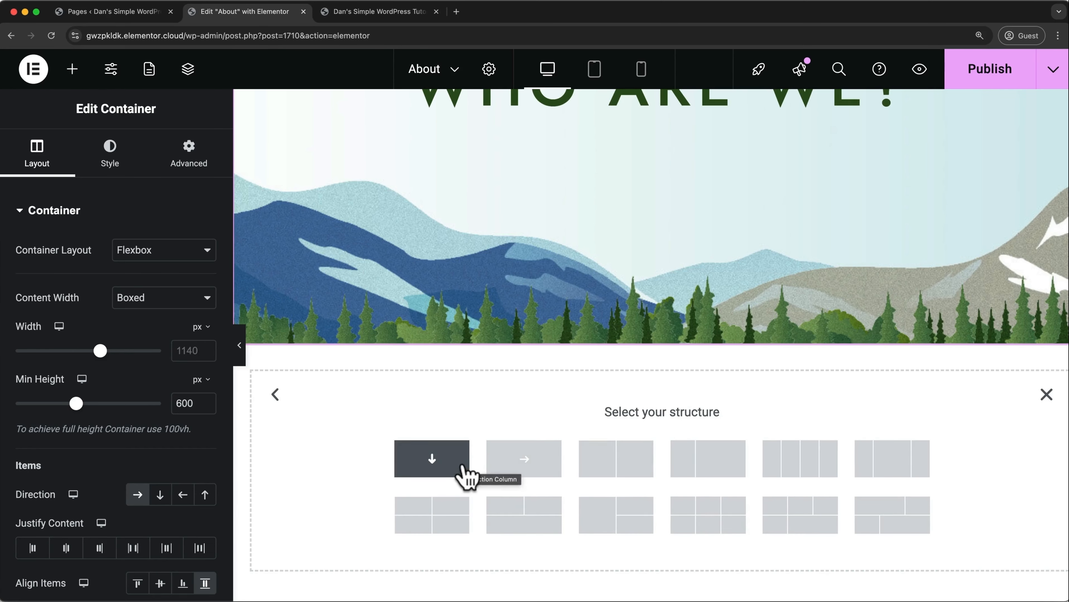
left_click(466, 476)
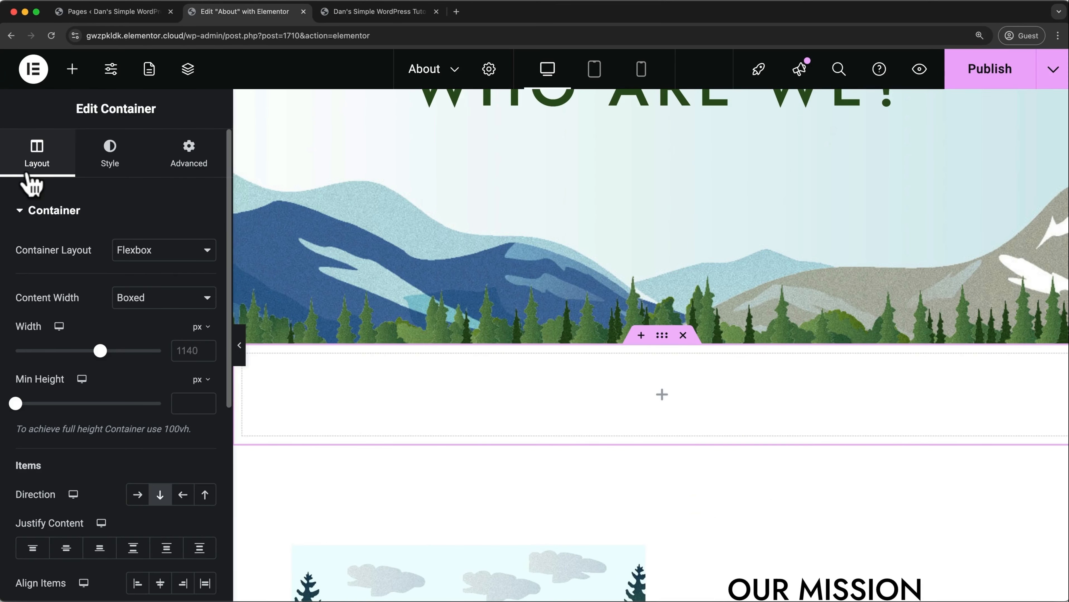
left_click(133, 296)
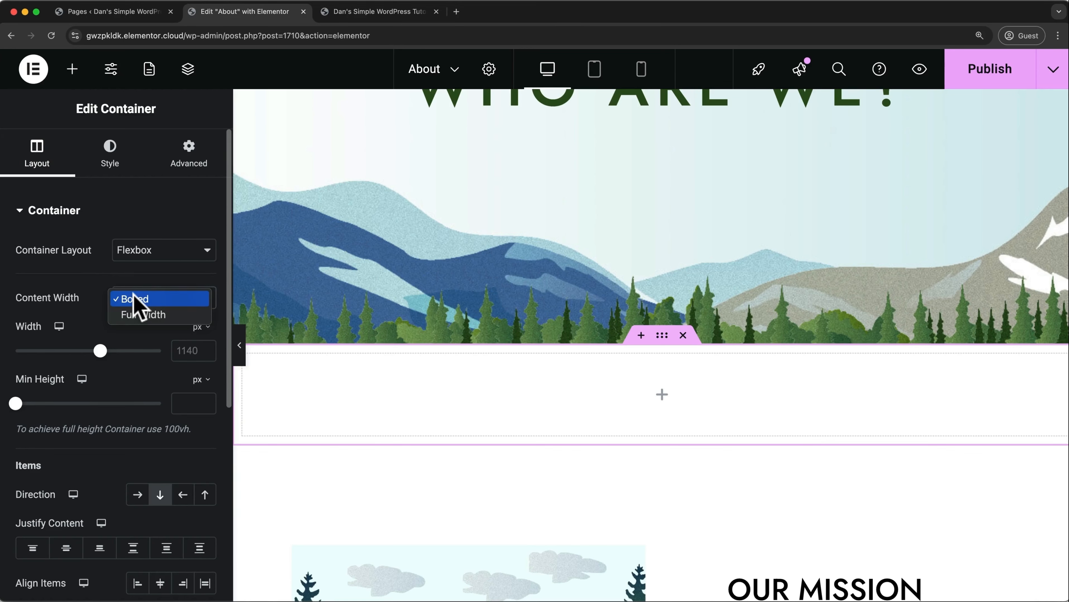
left_click(140, 318)
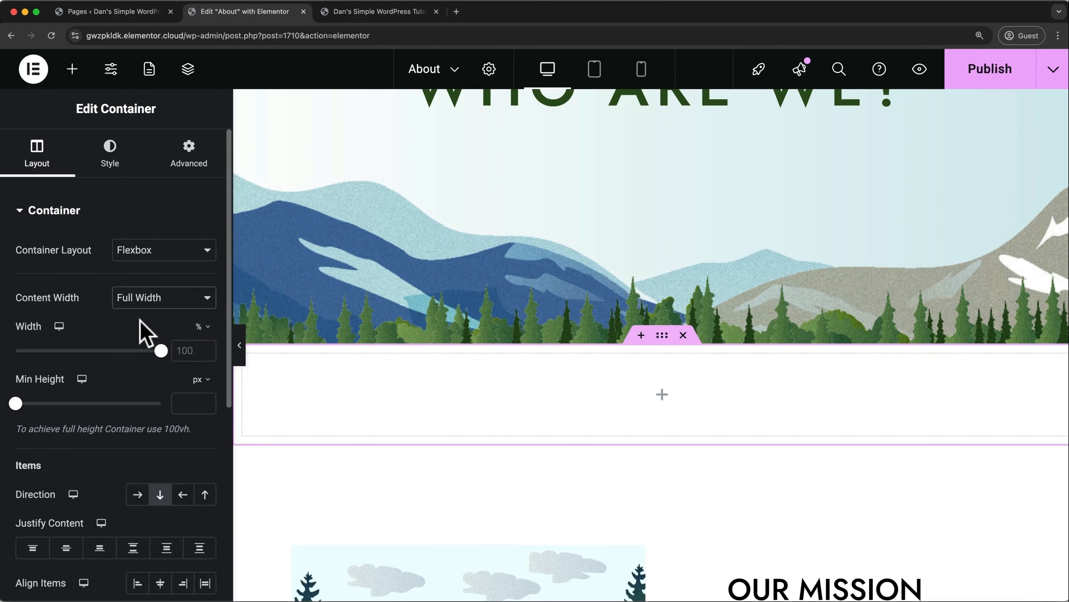
- Nest a container inside the new full-width container and make it Full Width with a width of 33.33%
left_click(72, 69)
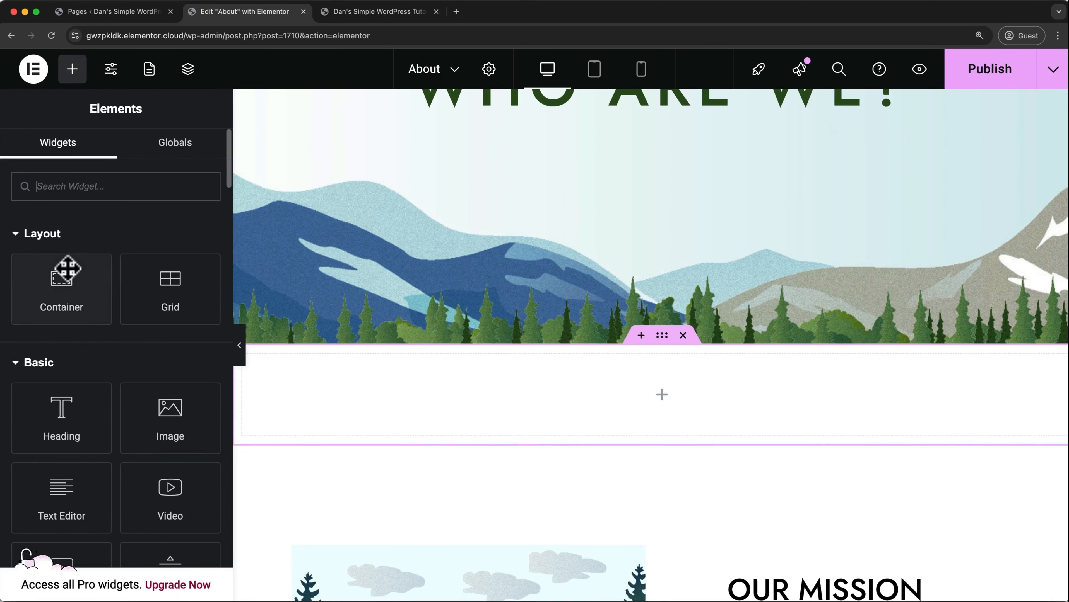
left_click_drag(67, 269, 324, 377)
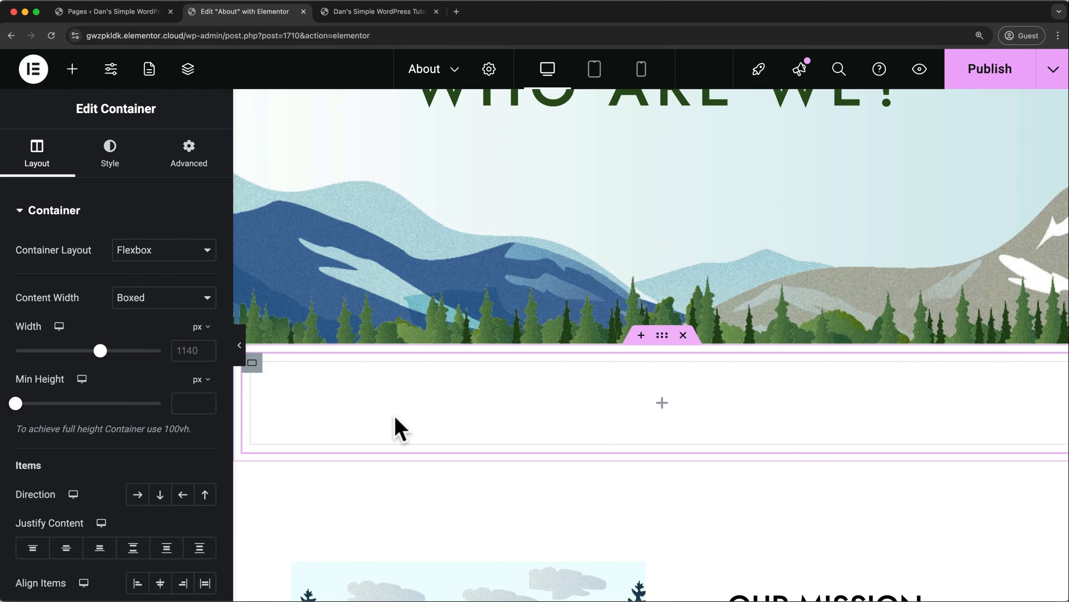
left_click(203, 302)
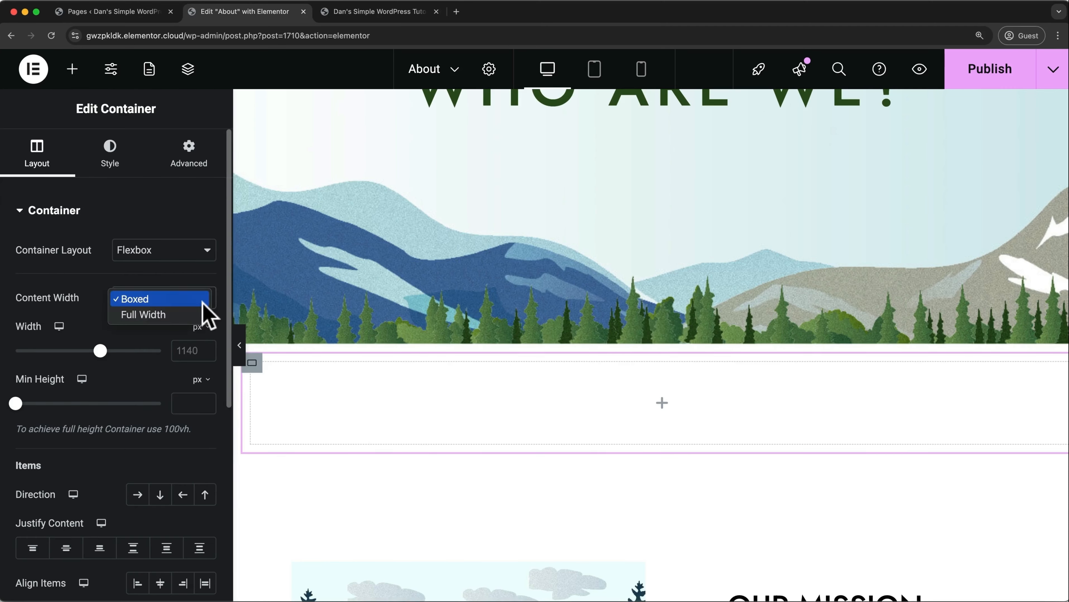
left_click(179, 315)
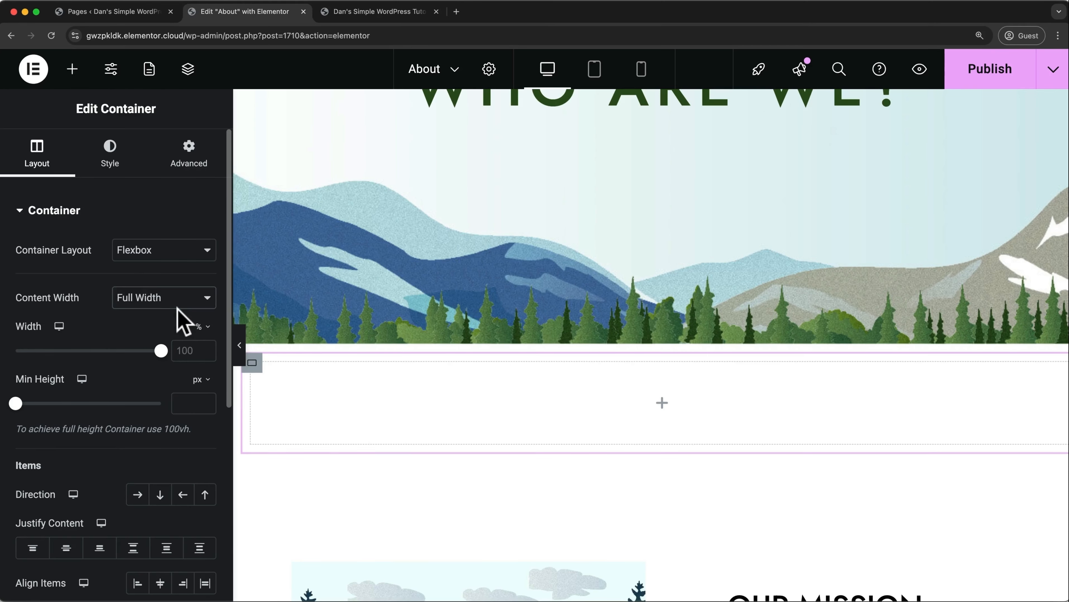
left_click(194, 349)
type("33.33")
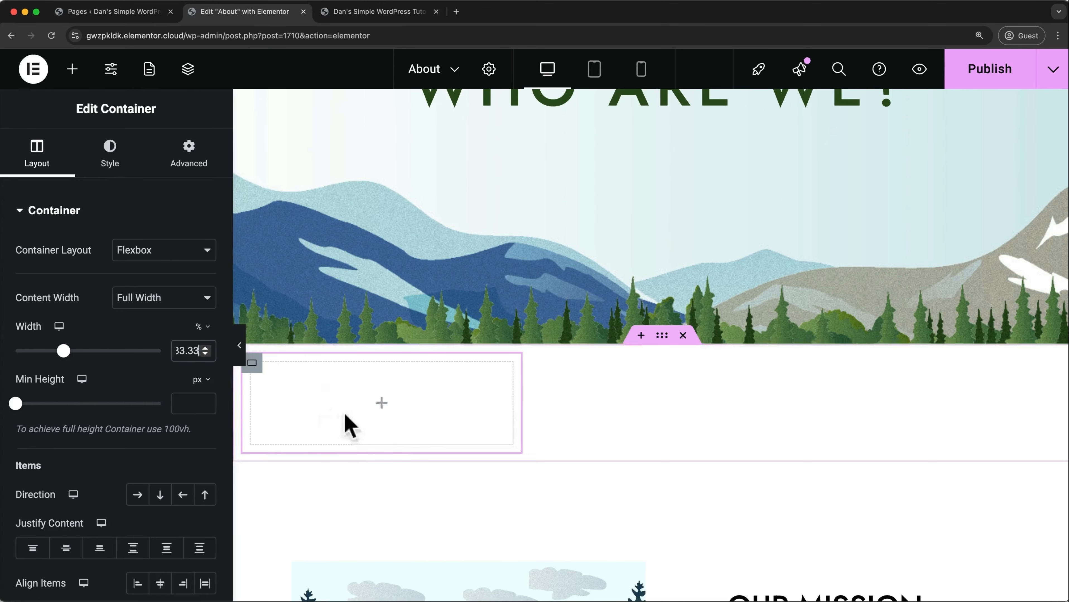
- Duplicate the nested 33.33% container twice to make three equal containers inside the full-width parent
right_click(444, 408)
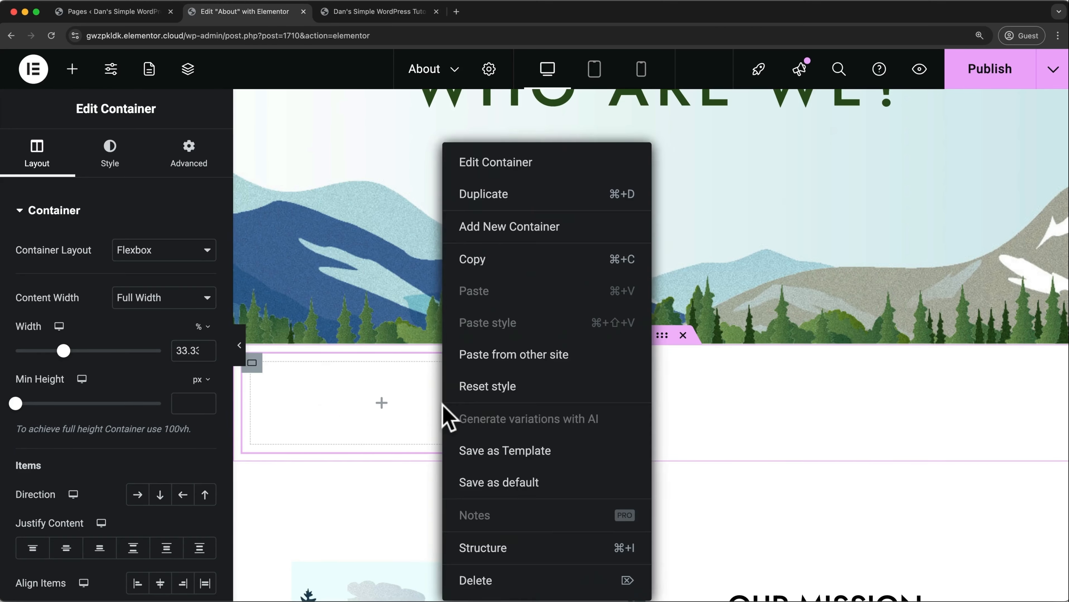
left_click(481, 195)
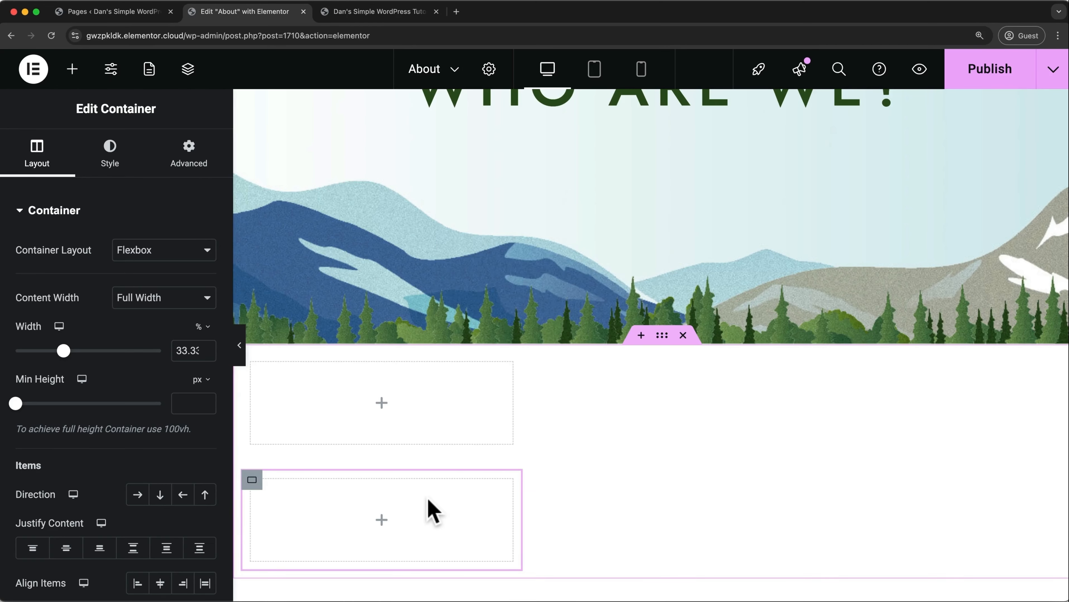
key("super+d")
scroll(428, 501, "down", 3)
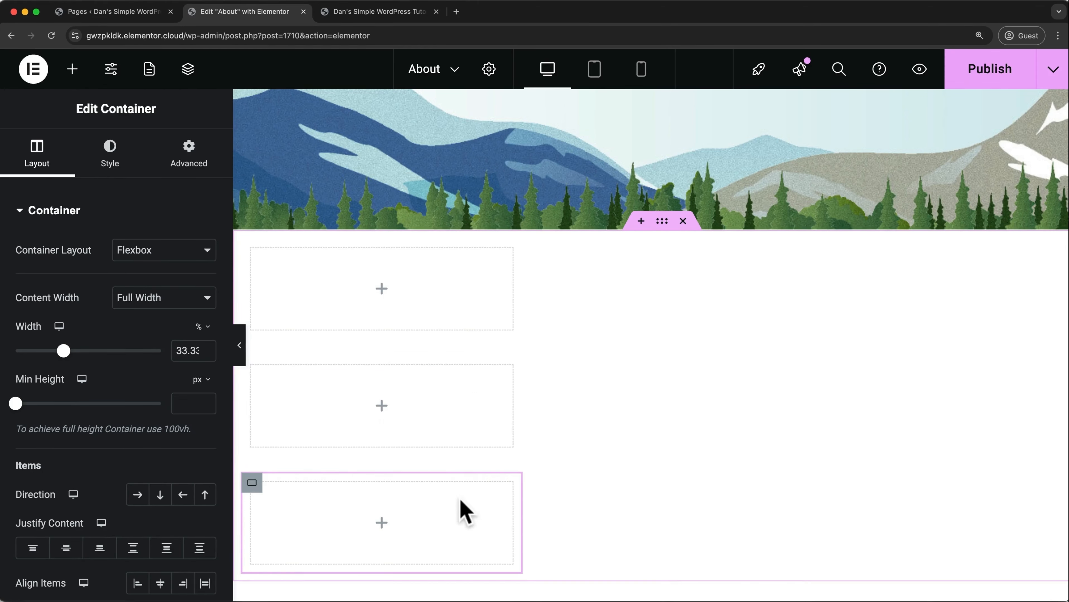
- Set the parent container's direction to Row - horizontal and justify its content to the center
left_click(660, 228)
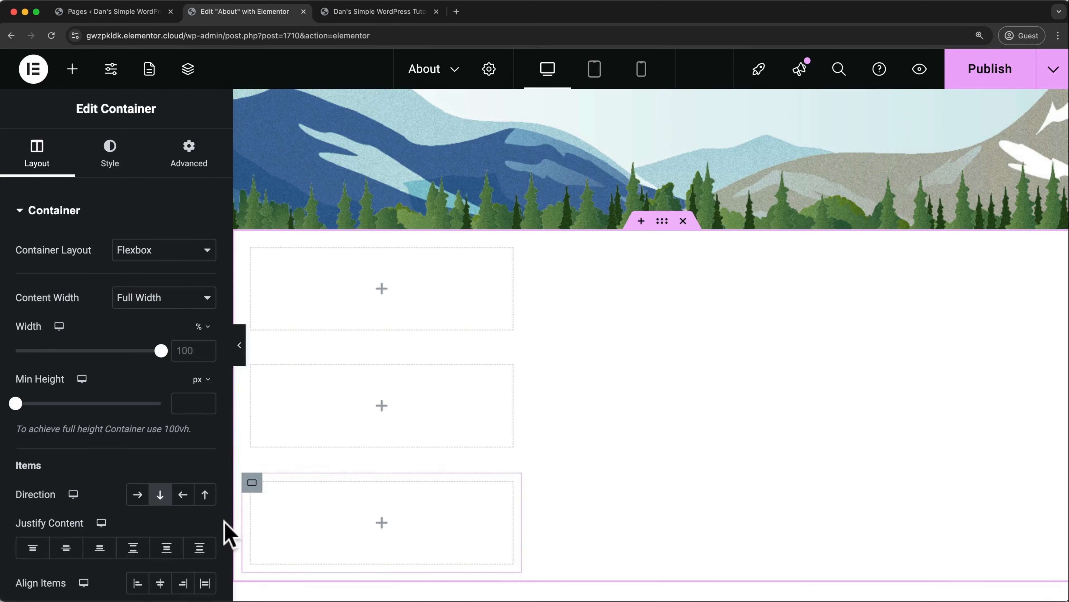
left_click(138, 498)
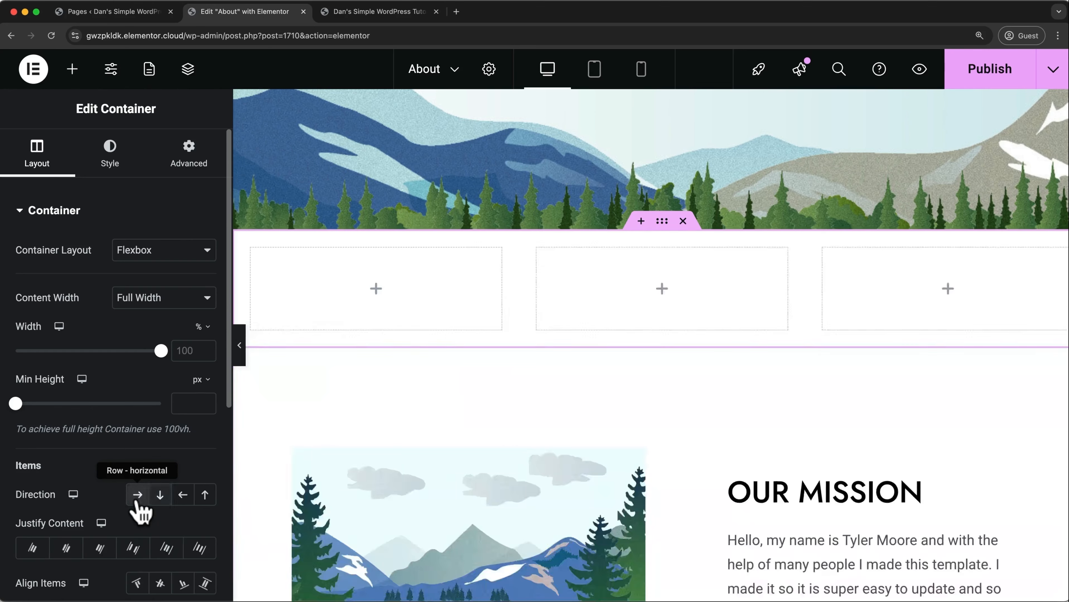
left_click(67, 554)
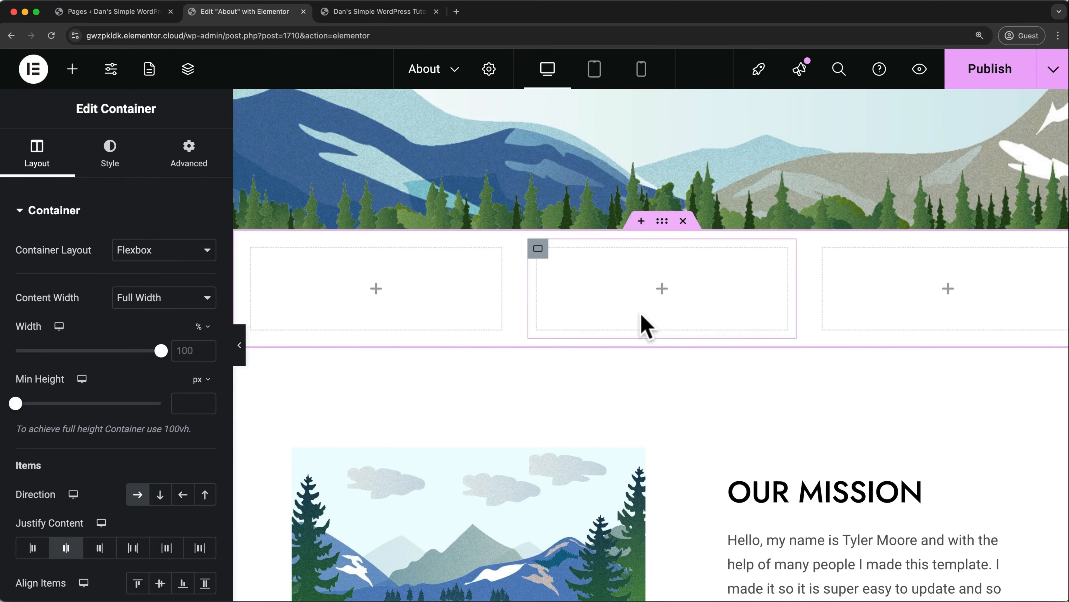
- Add an Image widget, a Heading widget and a Text Editor widget, stacked in that order, to the first column
left_click(72, 69)
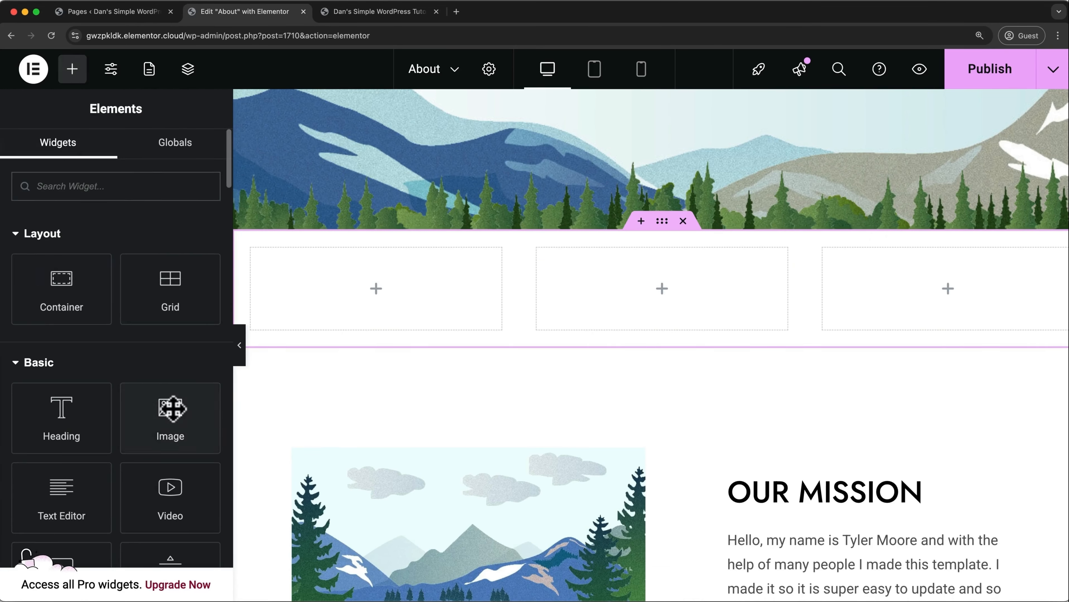
left_click_drag(172, 408, 341, 265)
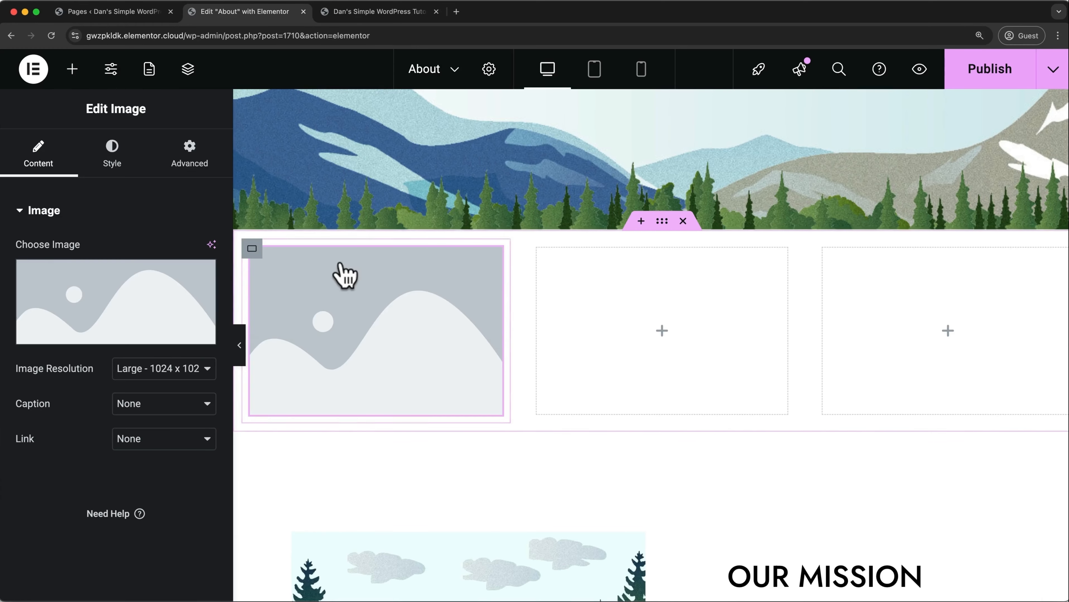
left_click(72, 70)
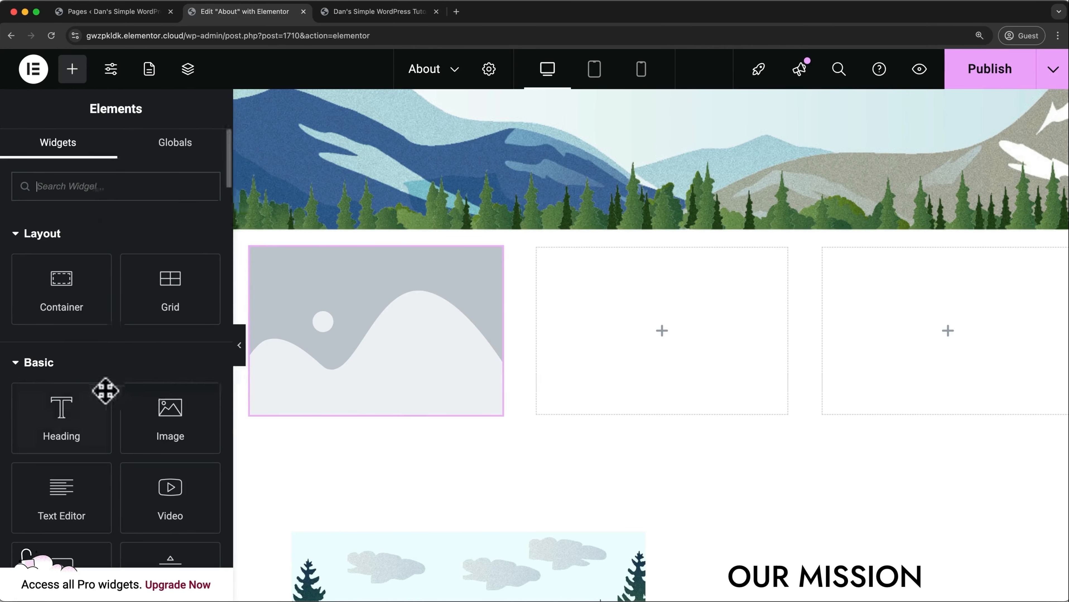
left_click_drag(105, 391, 373, 417)
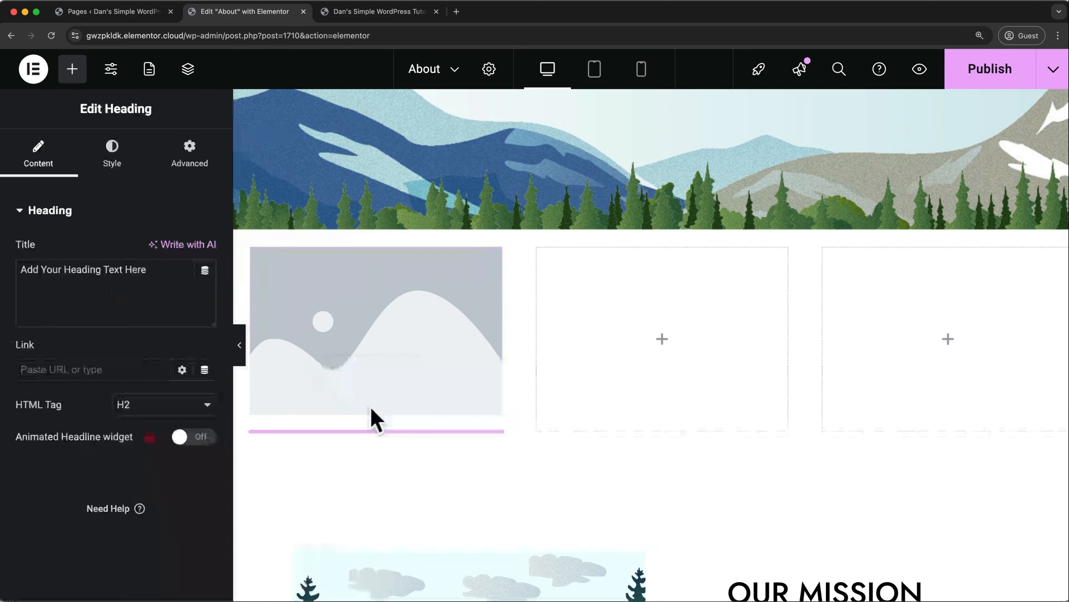
left_click(72, 71)
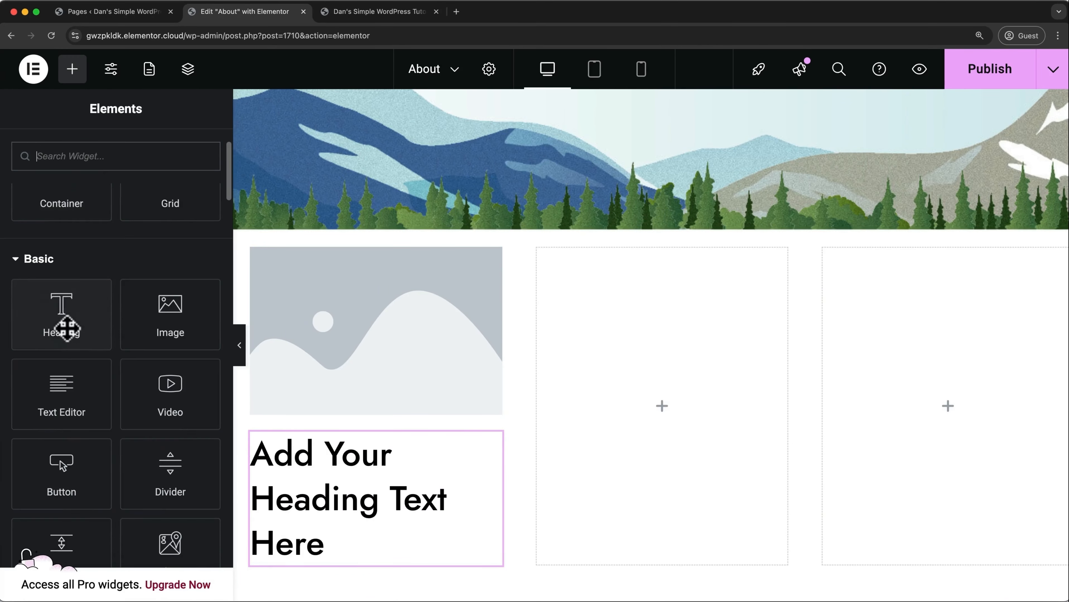
left_click_drag(66, 399, 380, 540)
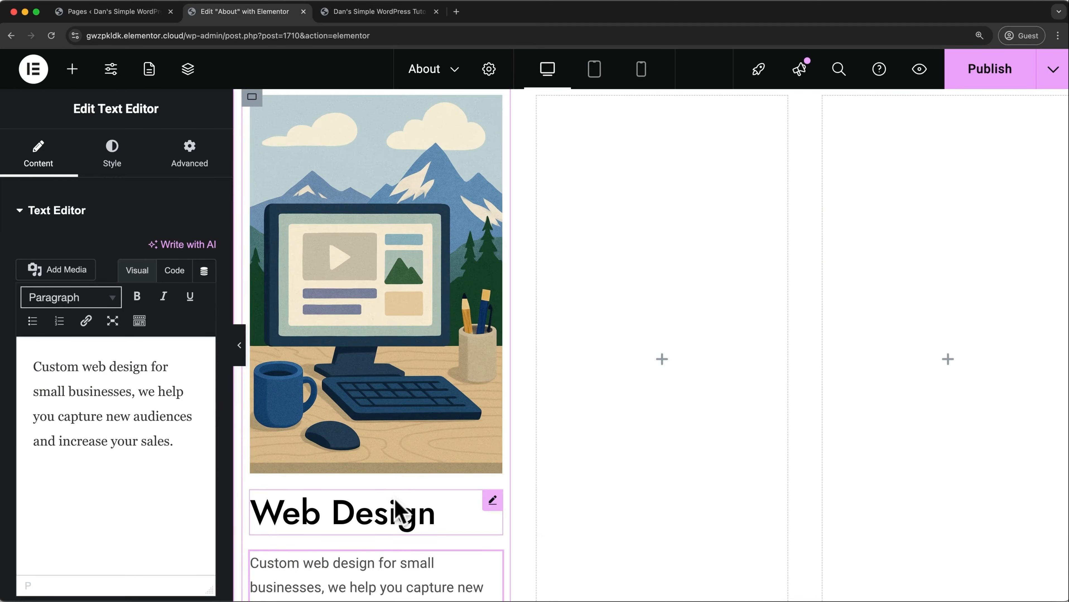
- Open the Transform options in the typography settings of the "Web Design" heading
scroll(545, 402, "down", 7)
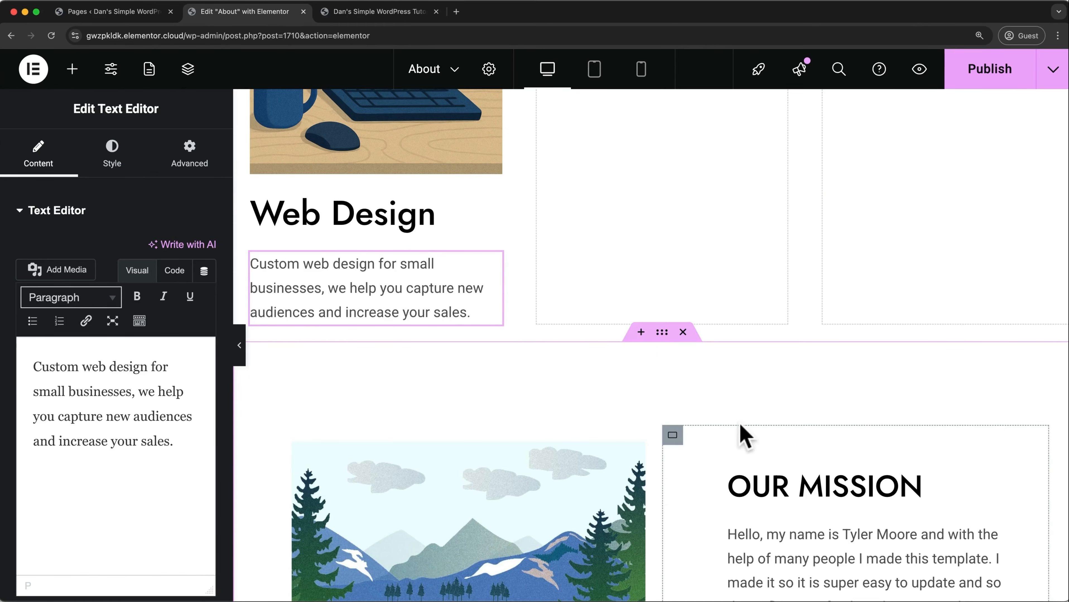
left_click(380, 220)
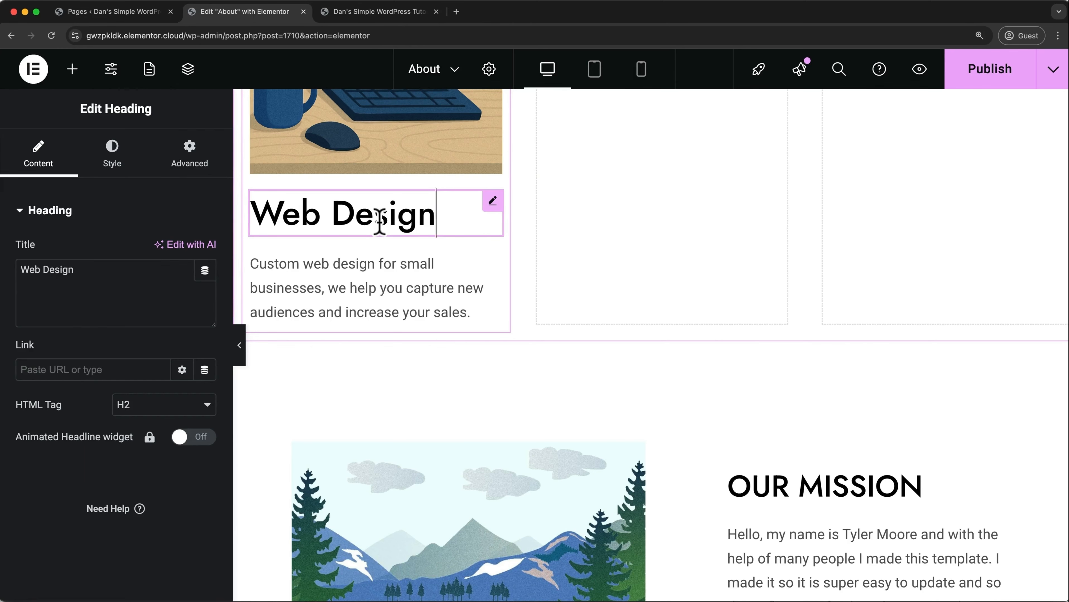
left_click(113, 161)
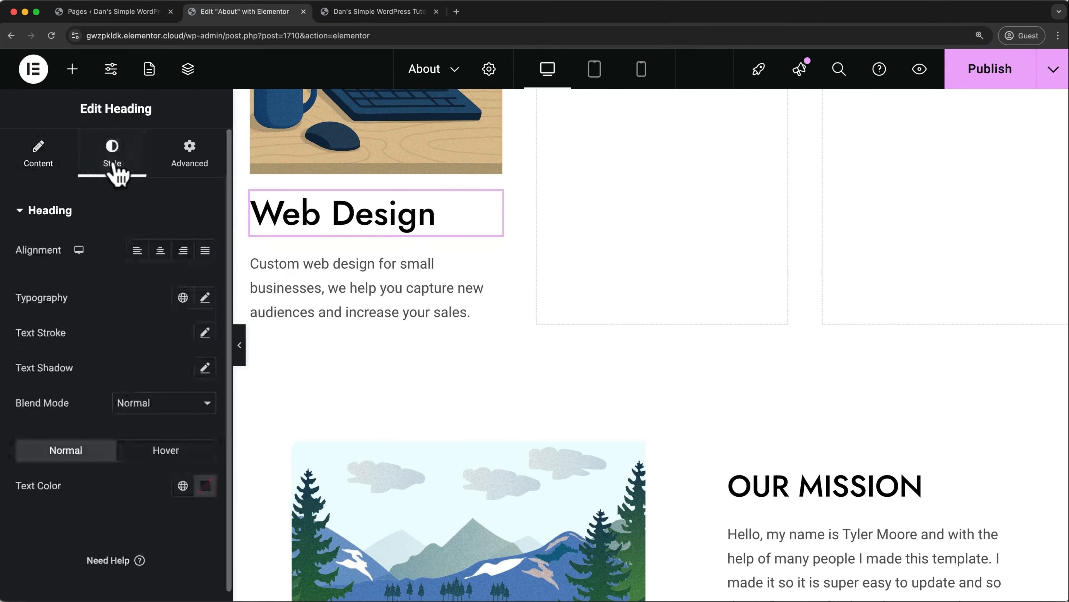
left_click(205, 298)
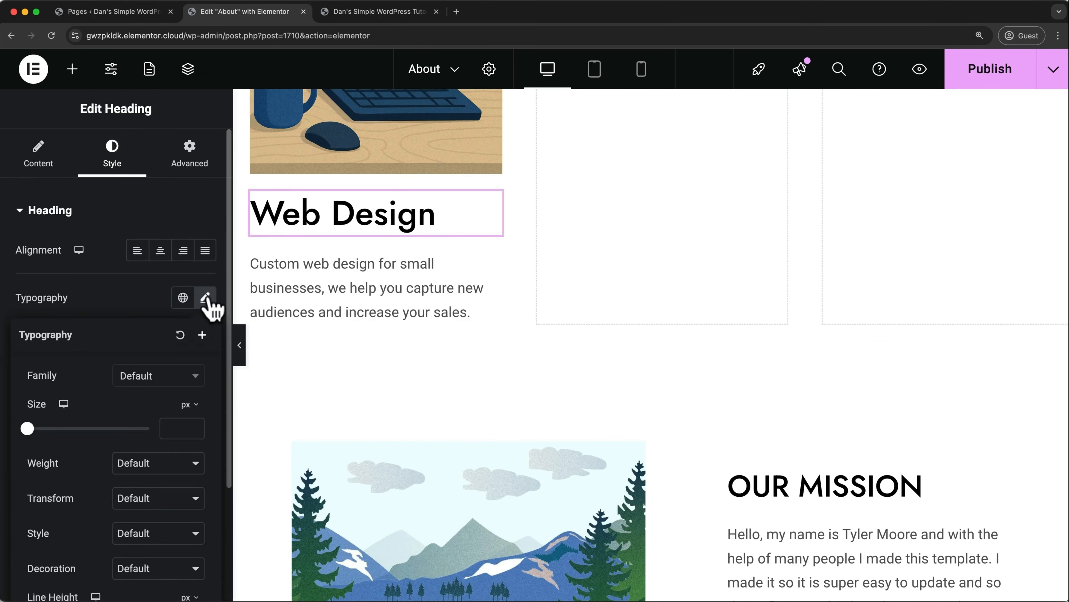
scroll(86, 473, "down", 1)
left_click(140, 443)
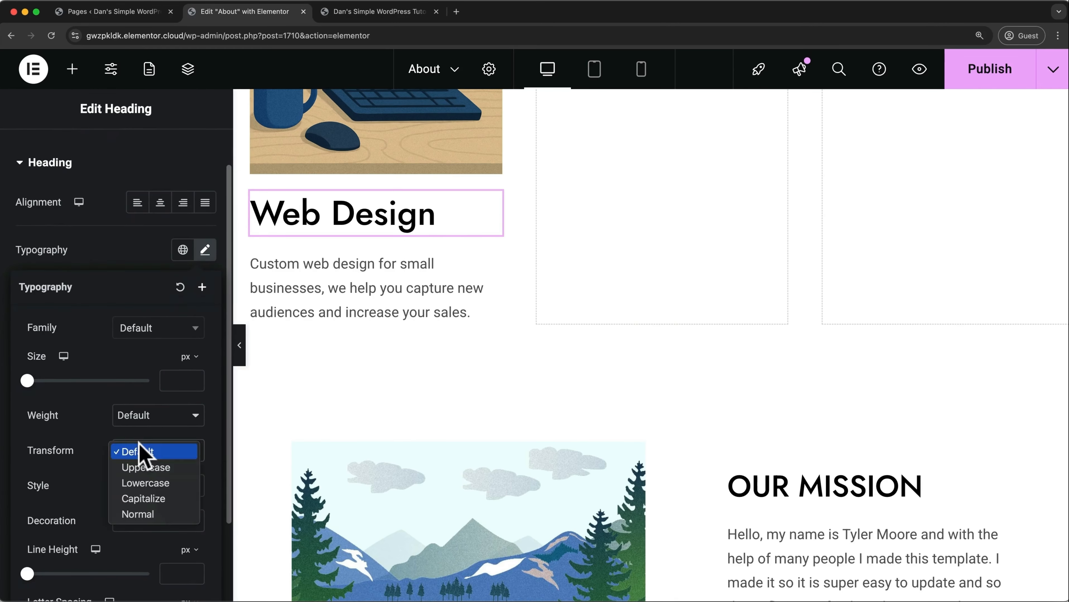
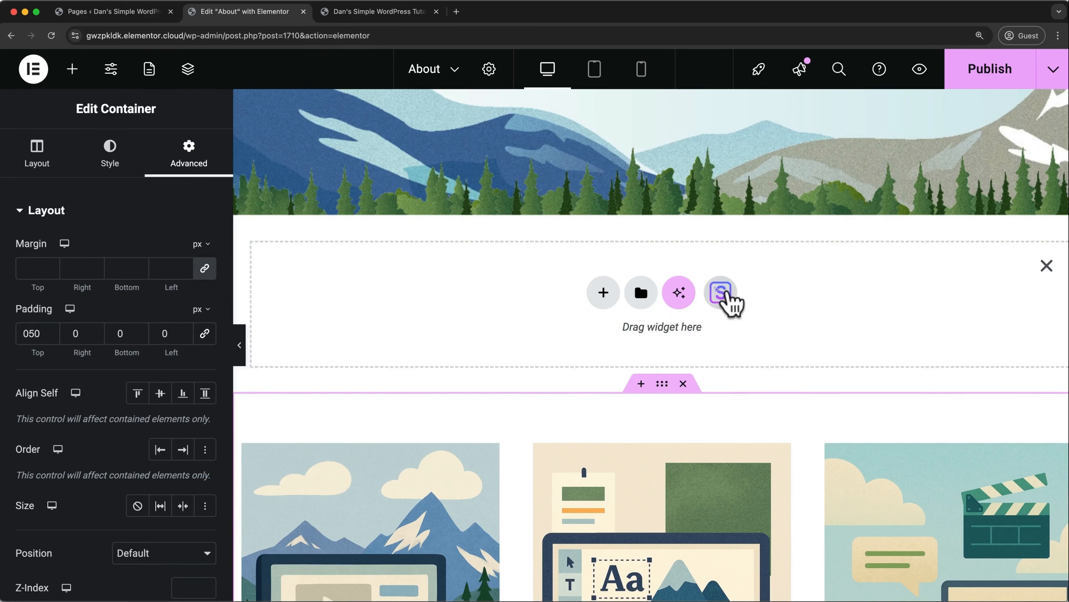
- Import the "Our Amazing Clients" logo block from the Starter Templates library above the three-column section
left_click(726, 298)
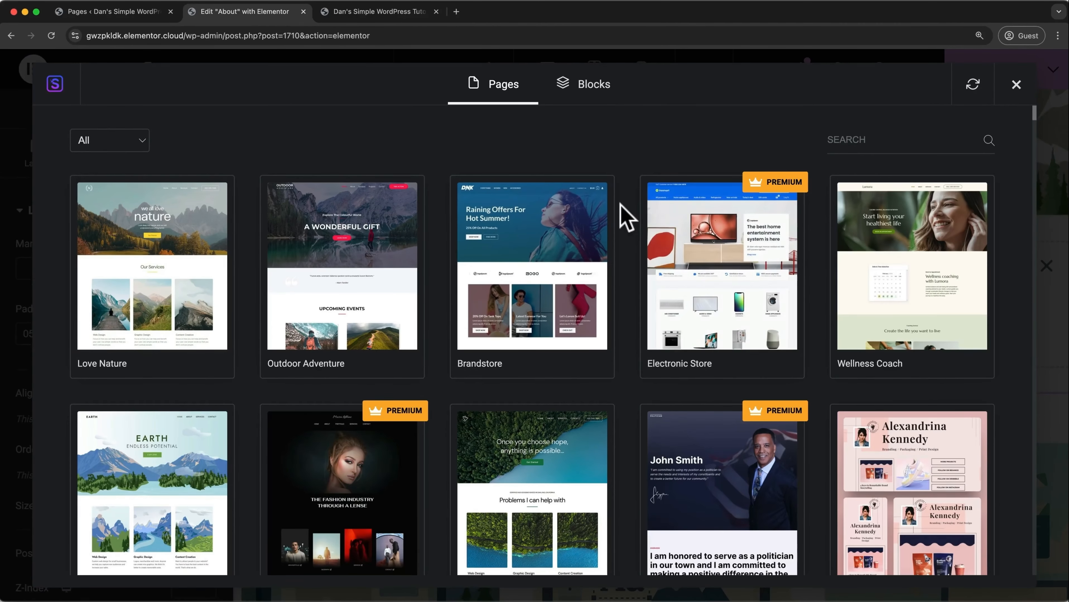
left_click(589, 98)
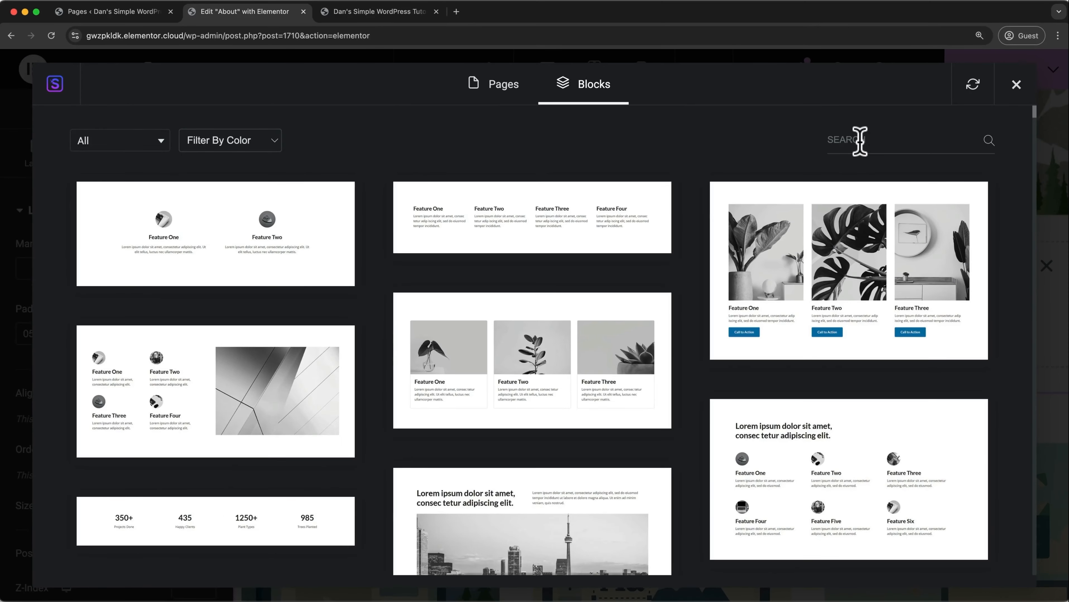
scroll(645, 263, "down", 15)
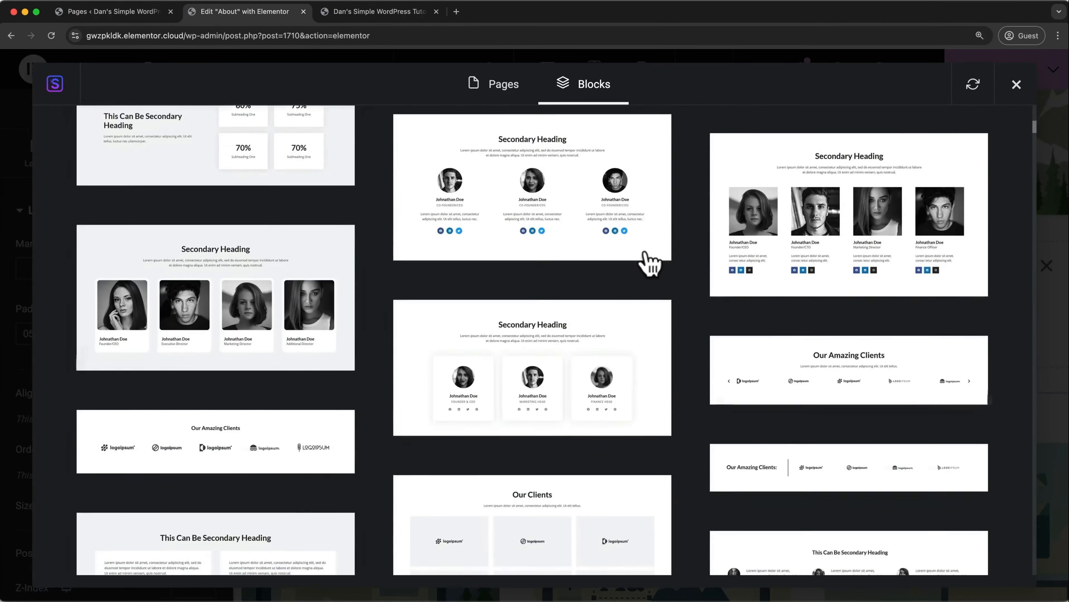
scroll(650, 264, "down", 2)
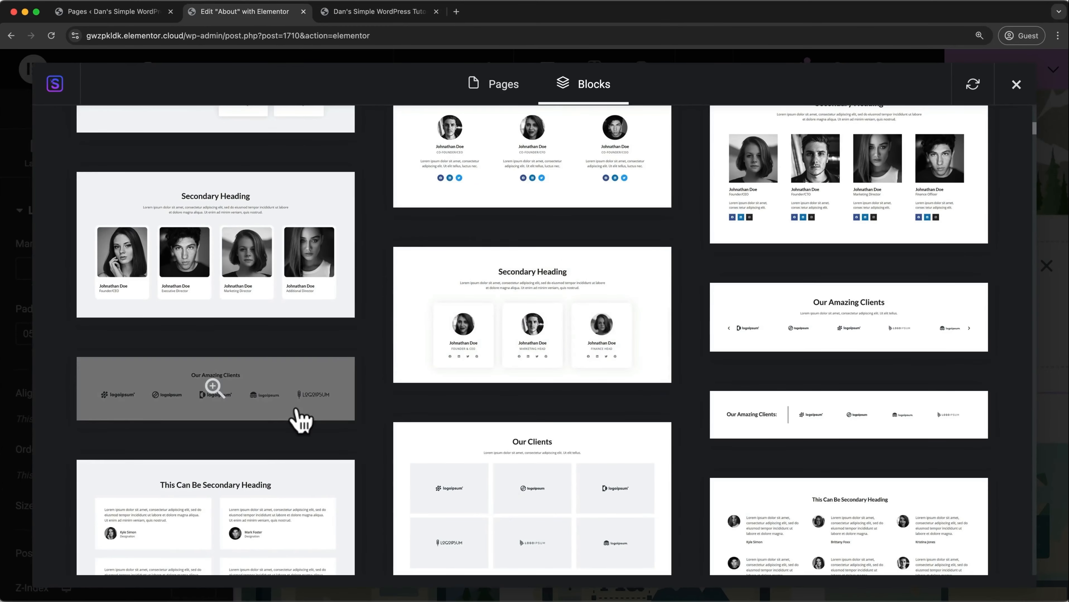
left_click(300, 420)
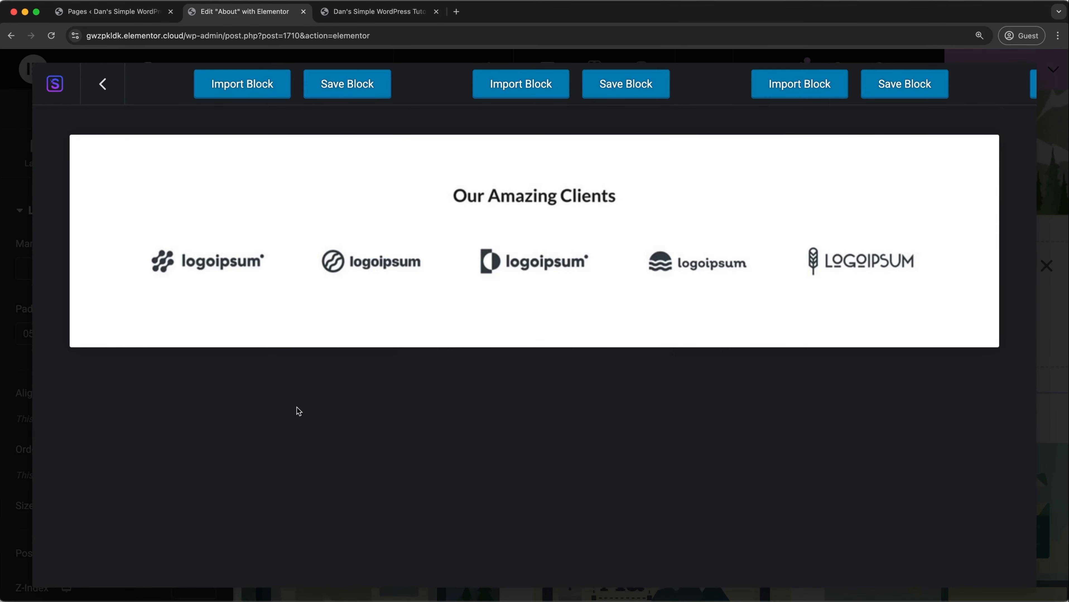
left_click(259, 97)
- Import the Home page of the Hope template from the template library above the "Our Amazing Clients" block
left_click(712, 289)
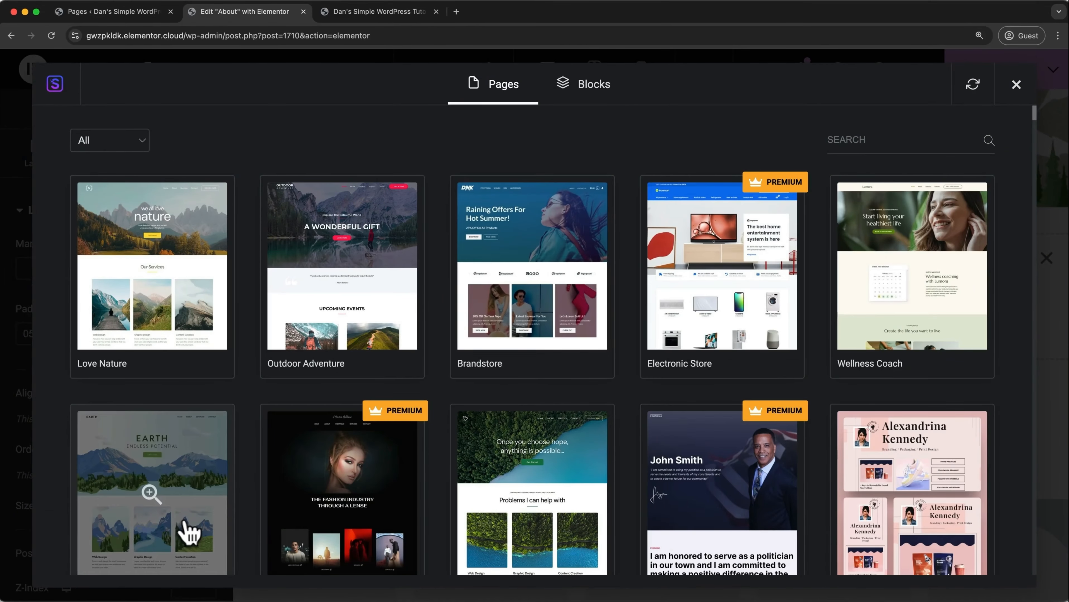
scroll(186, 533, "down", 3)
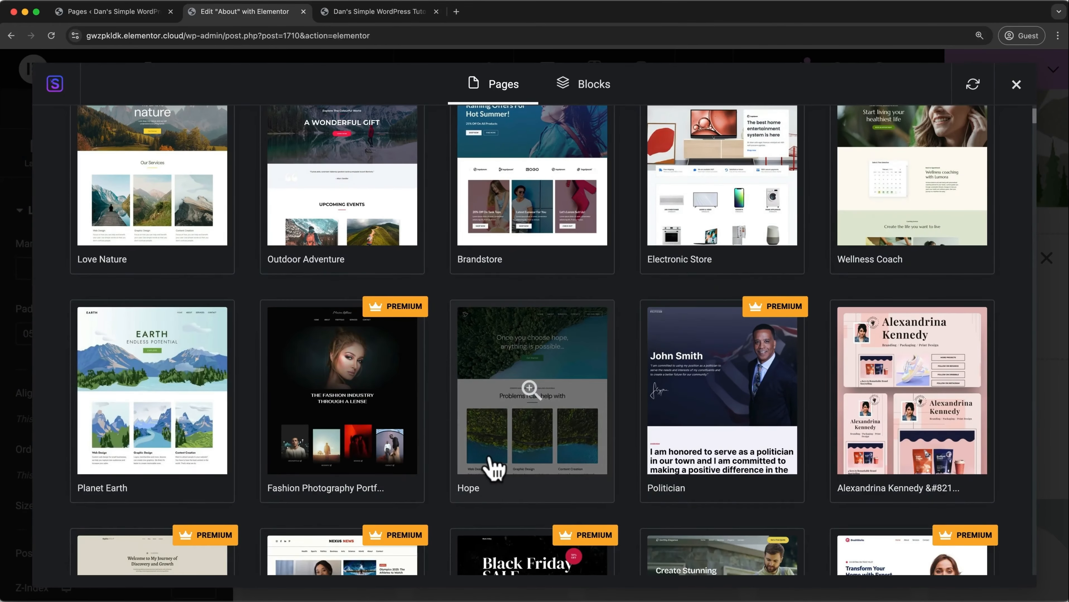
left_click(492, 466)
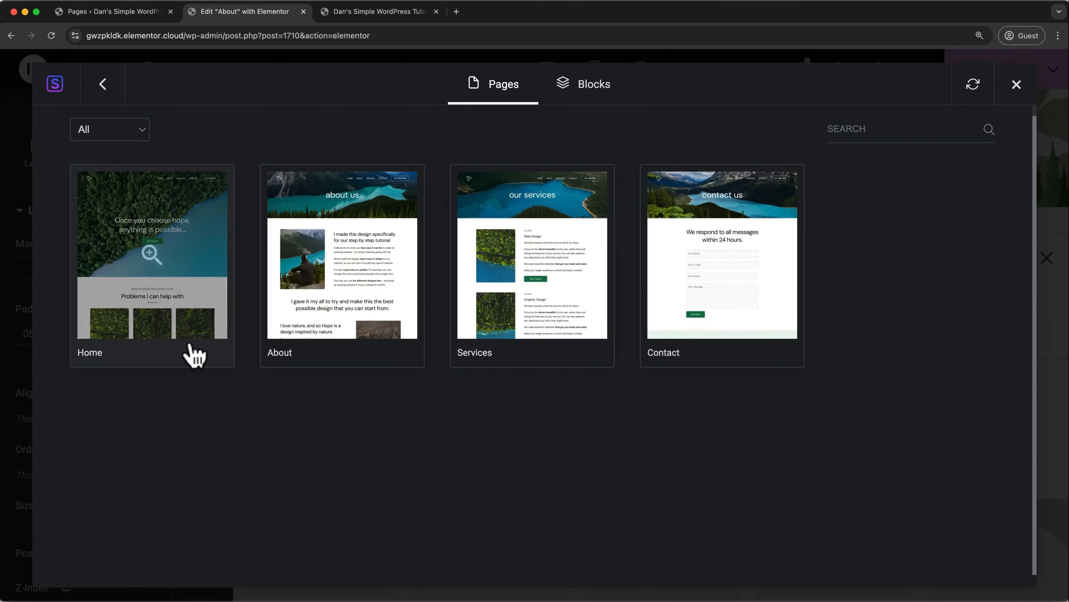
left_click(181, 330)
left_click(251, 84)
- Delete the imported Hope Home sections, including the hero, the welcome section and the call to action, keeping only the client review
scroll(900, 316, "down", 10)
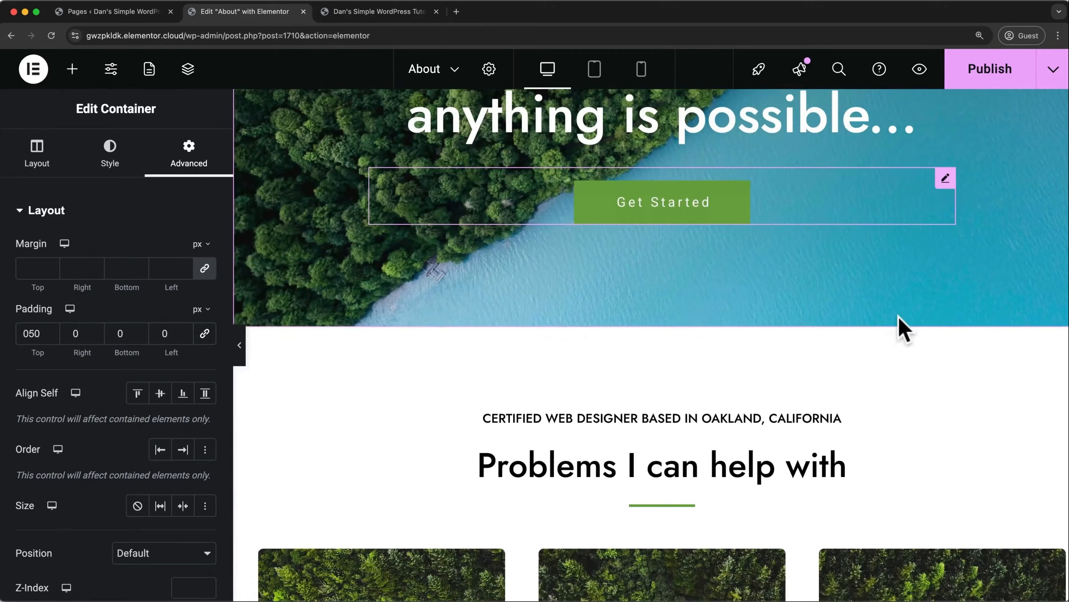
scroll(899, 316, "up", 10)
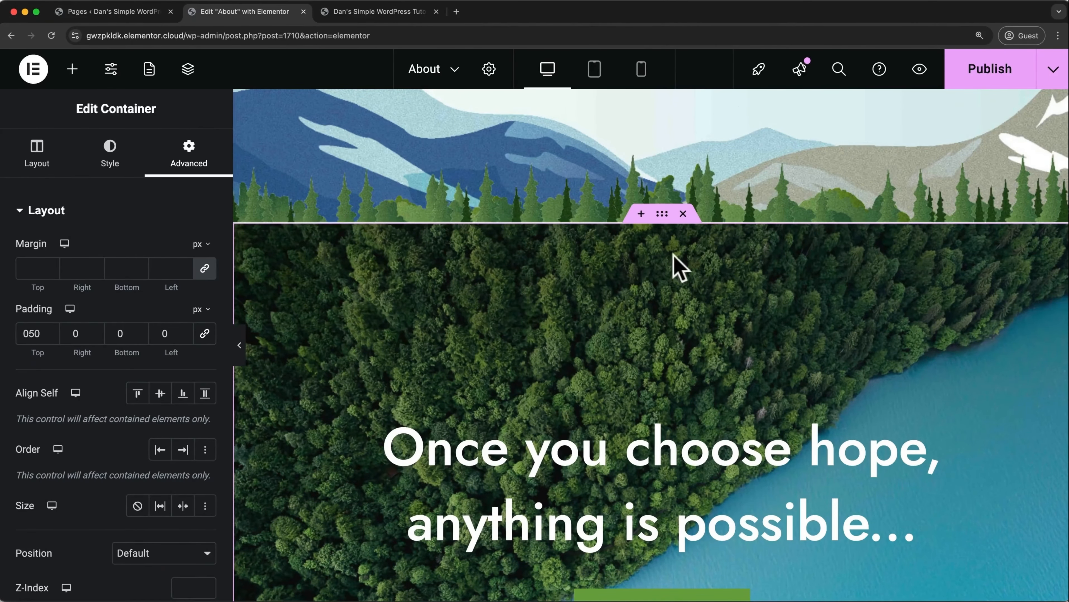
scroll(695, 266, "down", 1)
scroll(689, 254, "down", 10)
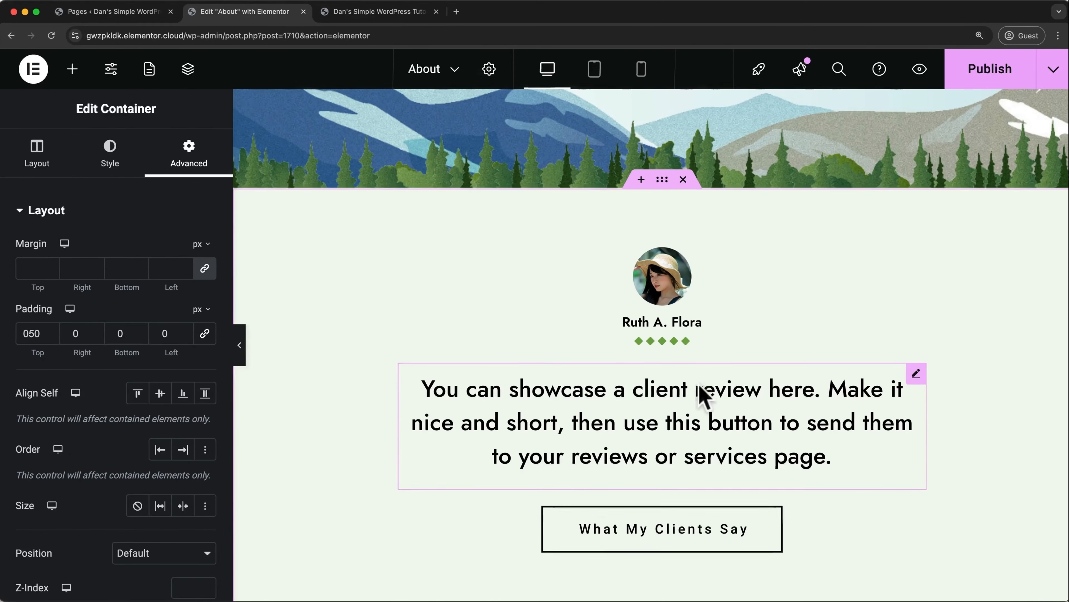
scroll(699, 386, "down", 10)
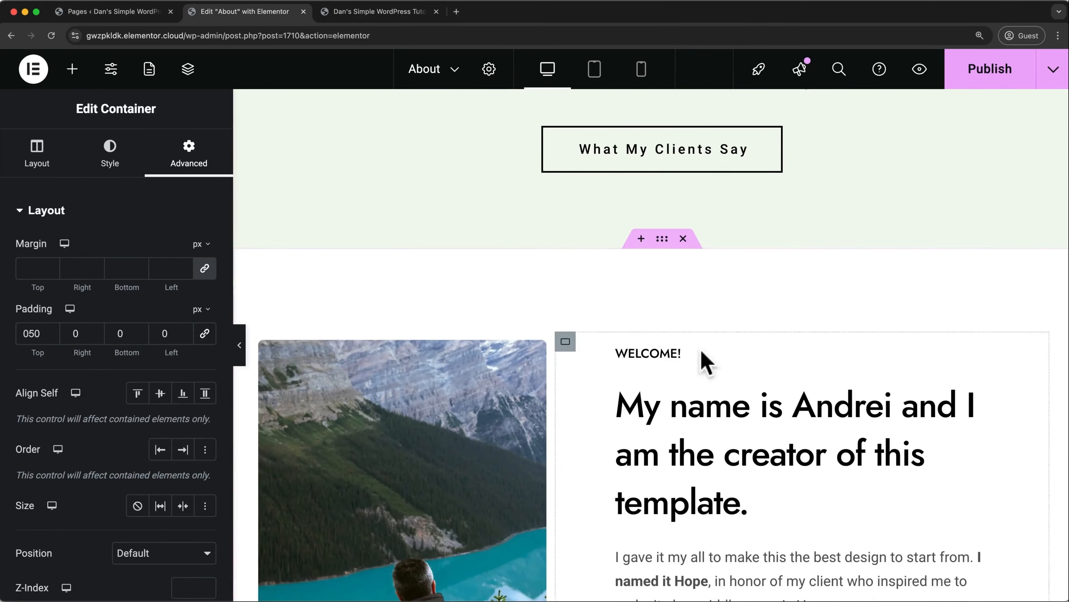
left_click(683, 239)
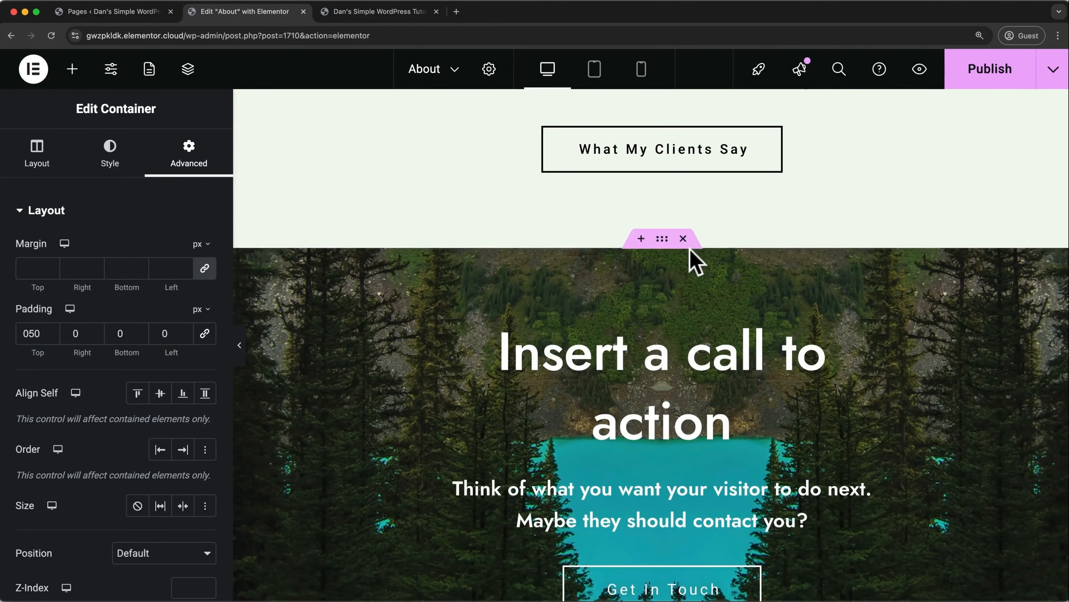
left_click(683, 239)
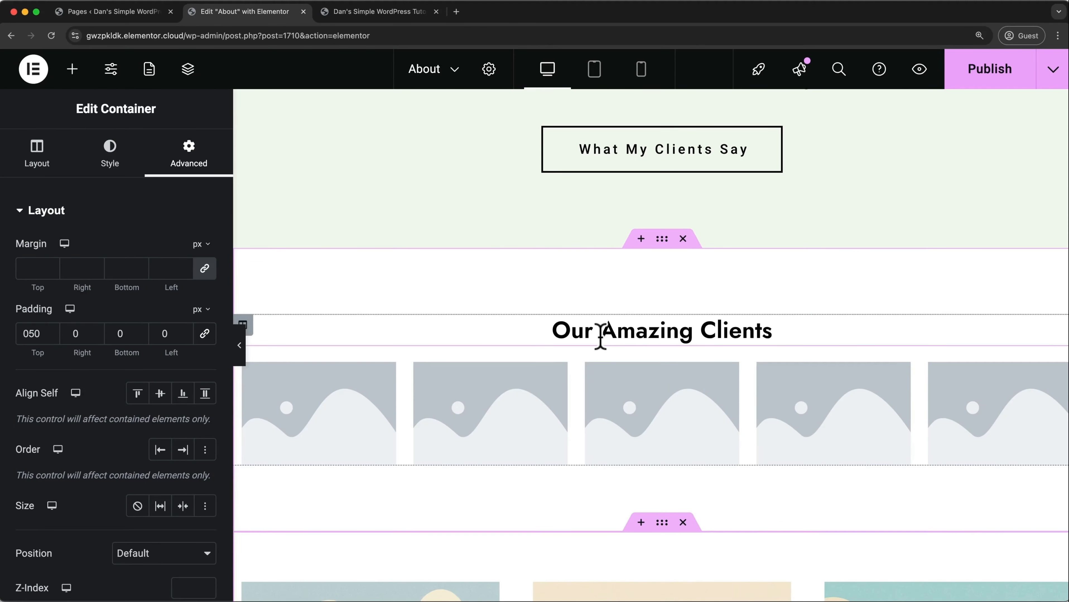
- Save the About page's changes as a draft and view the live About page
scroll(601, 337, "up", 8)
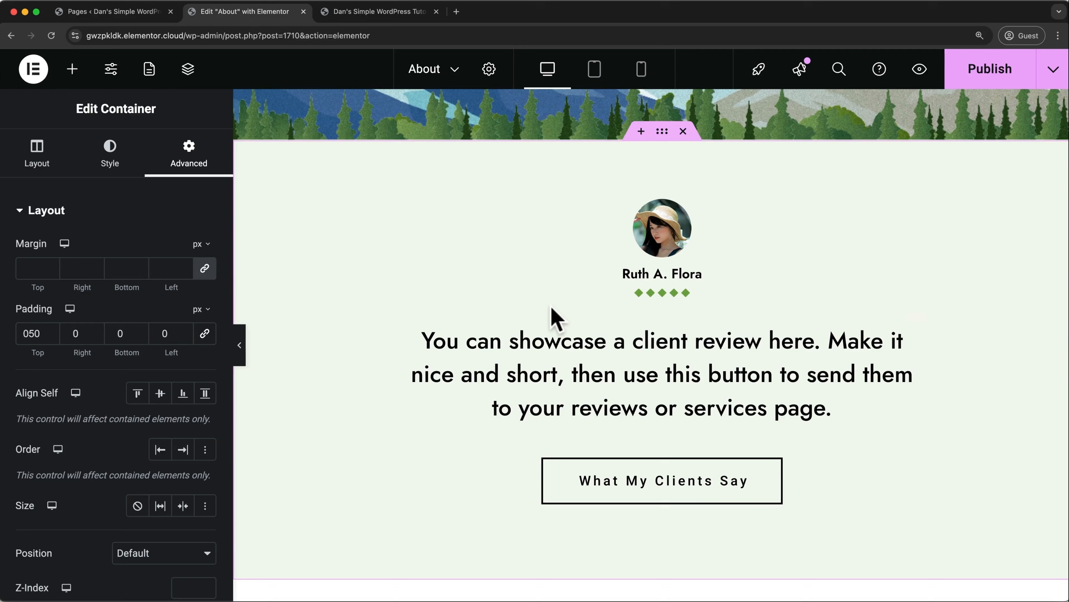
left_click(1053, 70)
left_click(1017, 113)
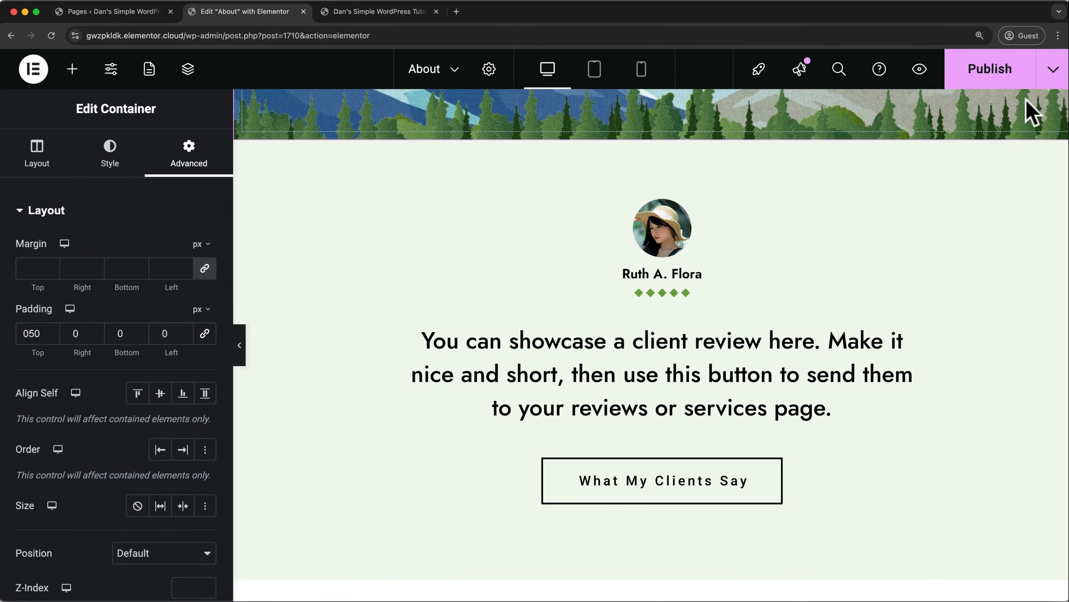
left_click(1053, 70)
left_click(1006, 193)
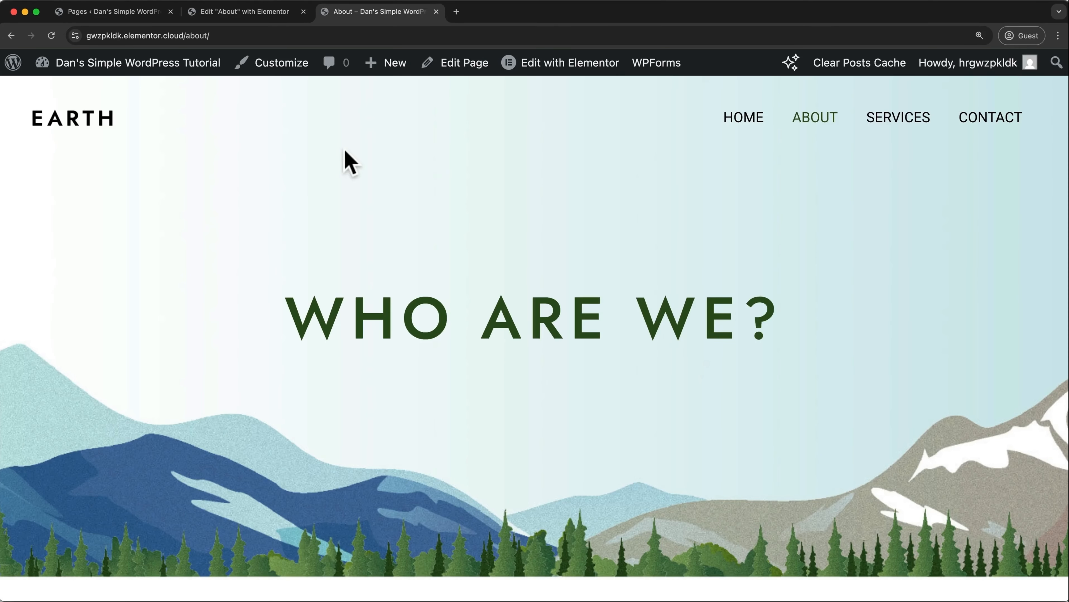
- Try the Rubik / Karla and Barlow Semi Condensed / Roboto typography presets in the theme Customizer and reset the typography
left_click(270, 83)
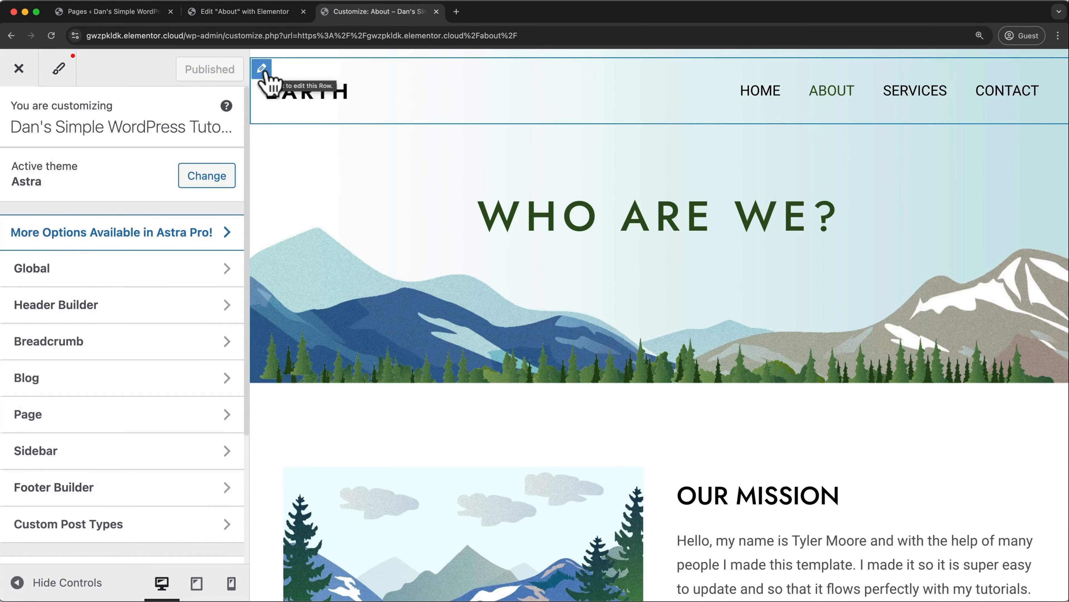
left_click(153, 259)
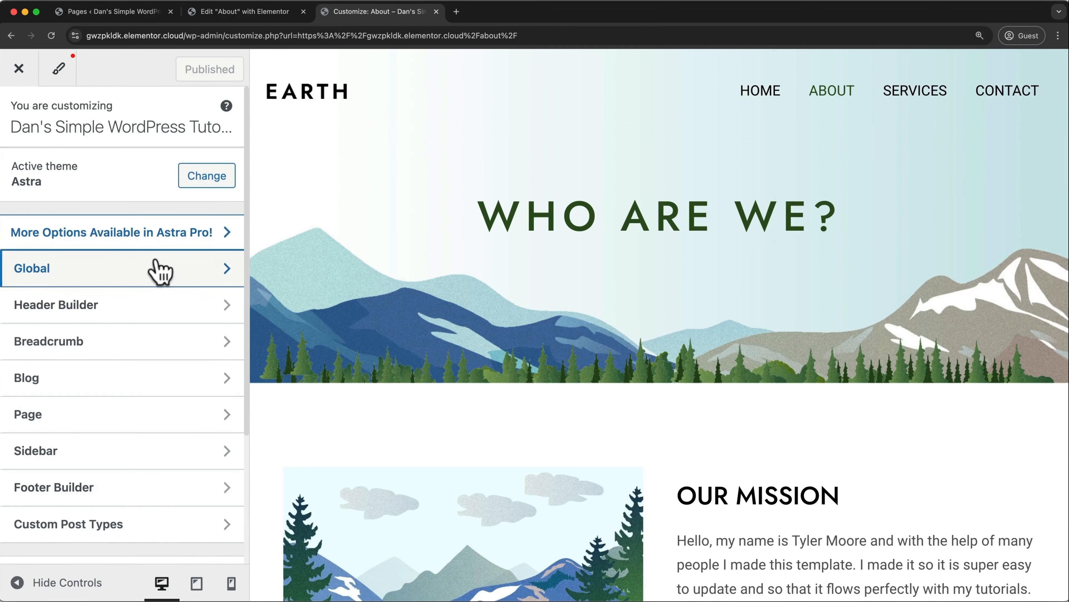
left_click(143, 171)
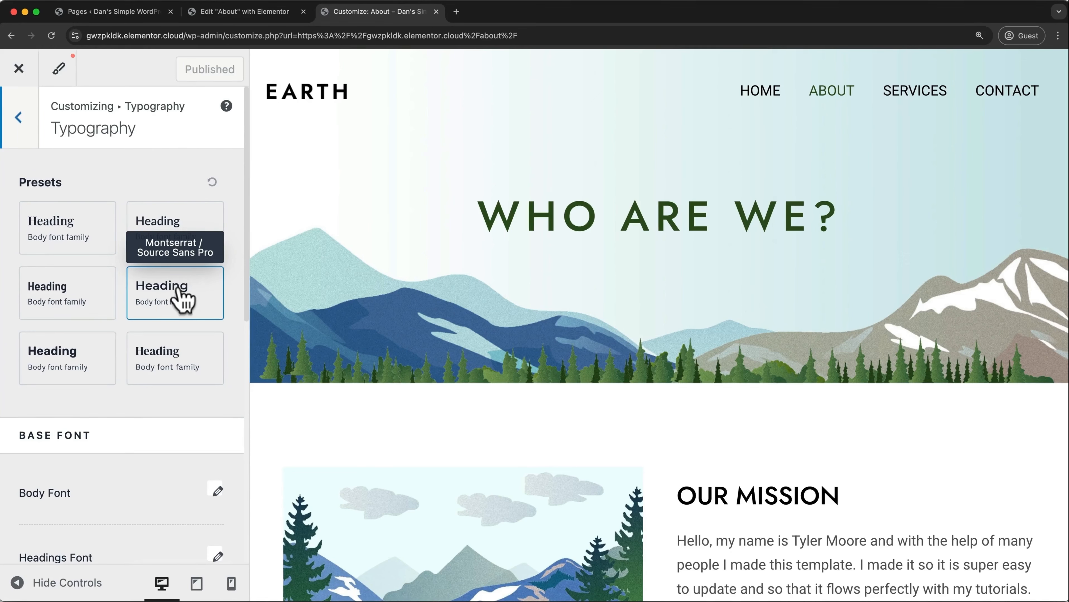
left_click(102, 368)
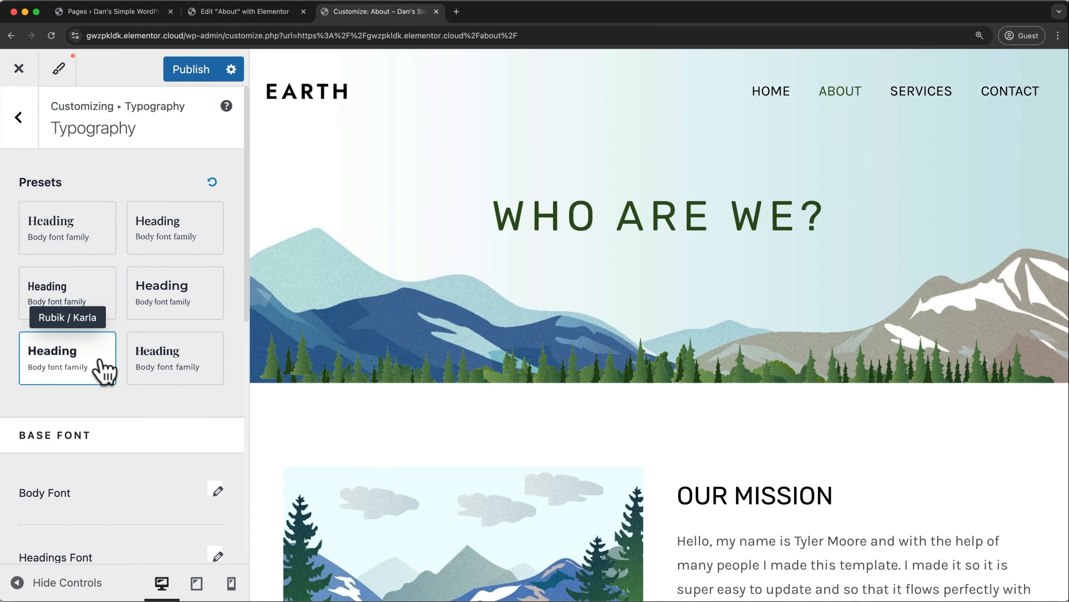
left_click(150, 311)
left_click(106, 304)
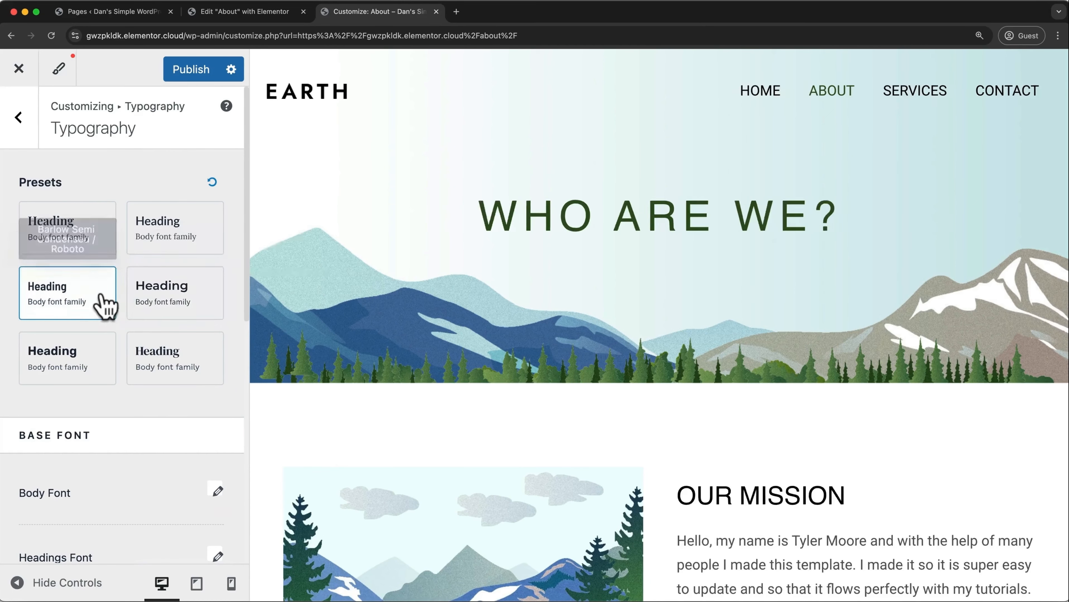
left_click(213, 182)
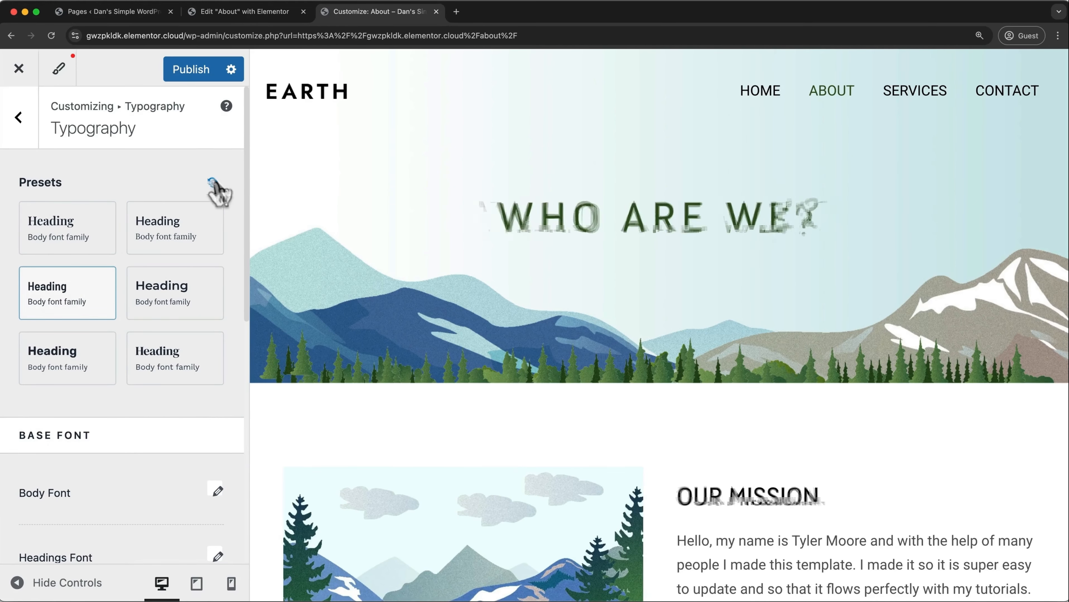
- Try another weight for the global body font and set it back to Normal 400
scroll(216, 182, "down", 5)
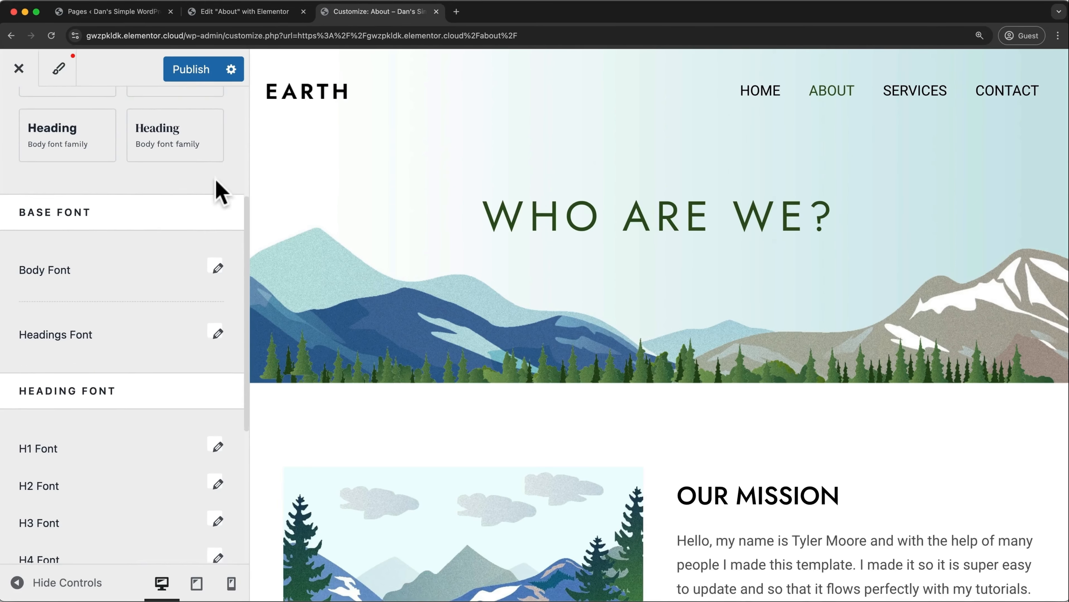
scroll(216, 182, "down", 1)
scroll(216, 181, "down", 1)
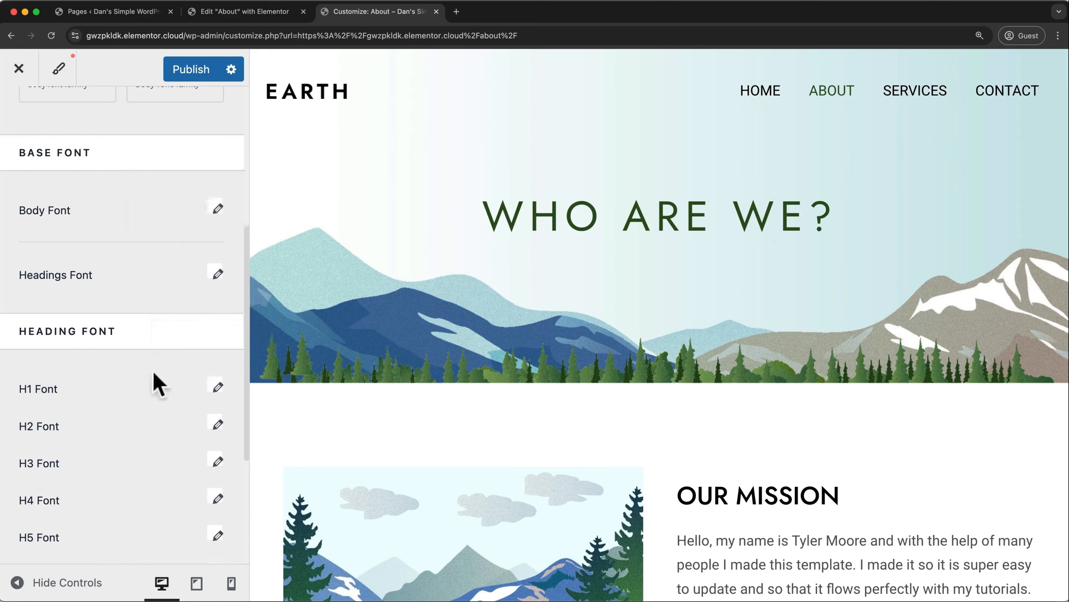
scroll(151, 418, "down", 2)
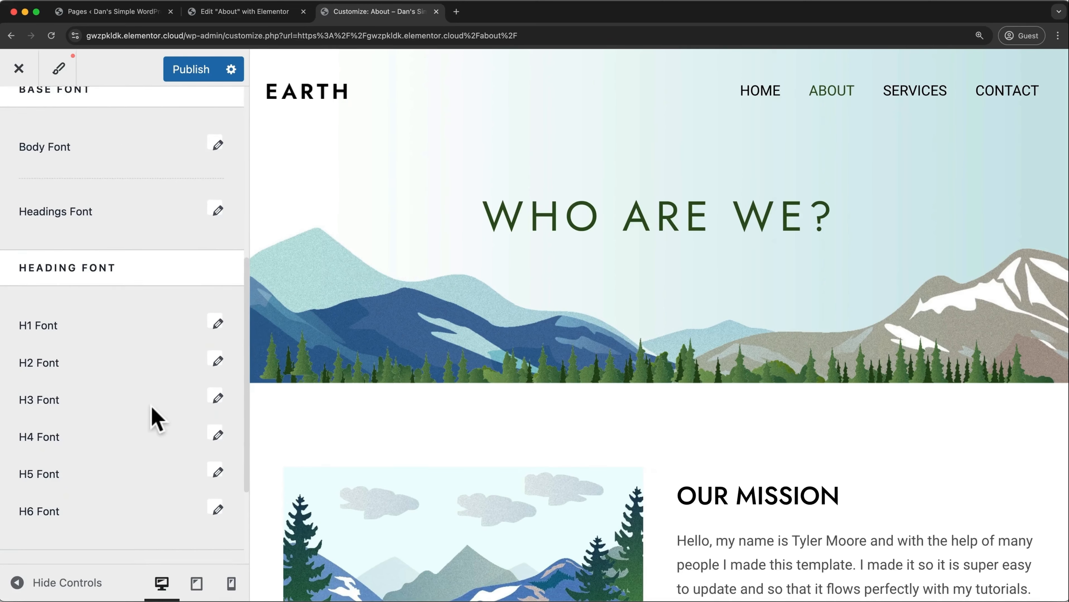
scroll(151, 407, "up", 4)
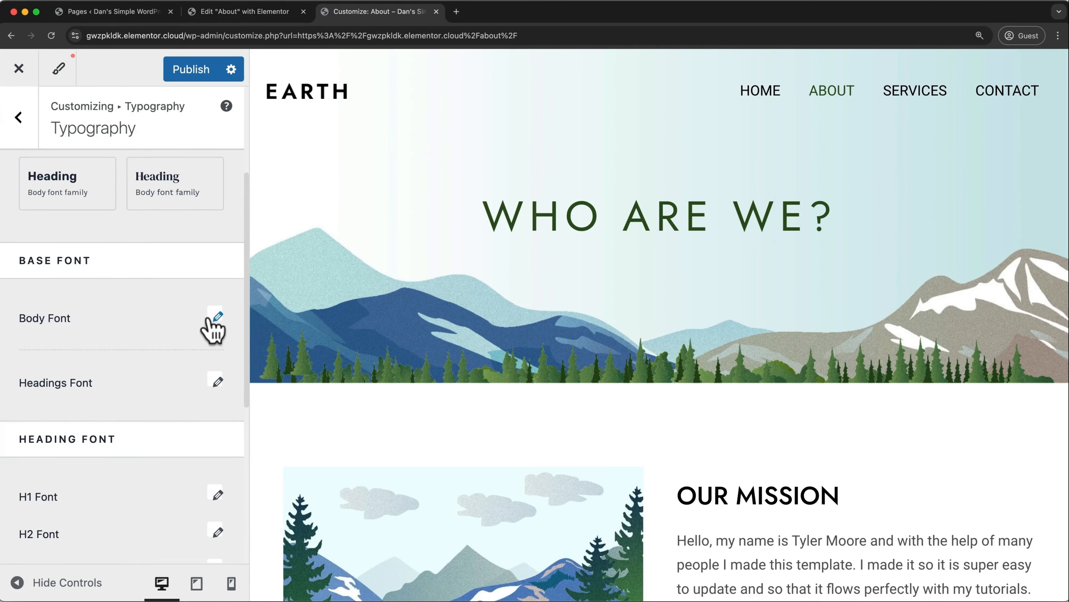
left_click(216, 318)
left_click(170, 470)
left_click(170, 500)
left_click(170, 470)
left_click(169, 442)
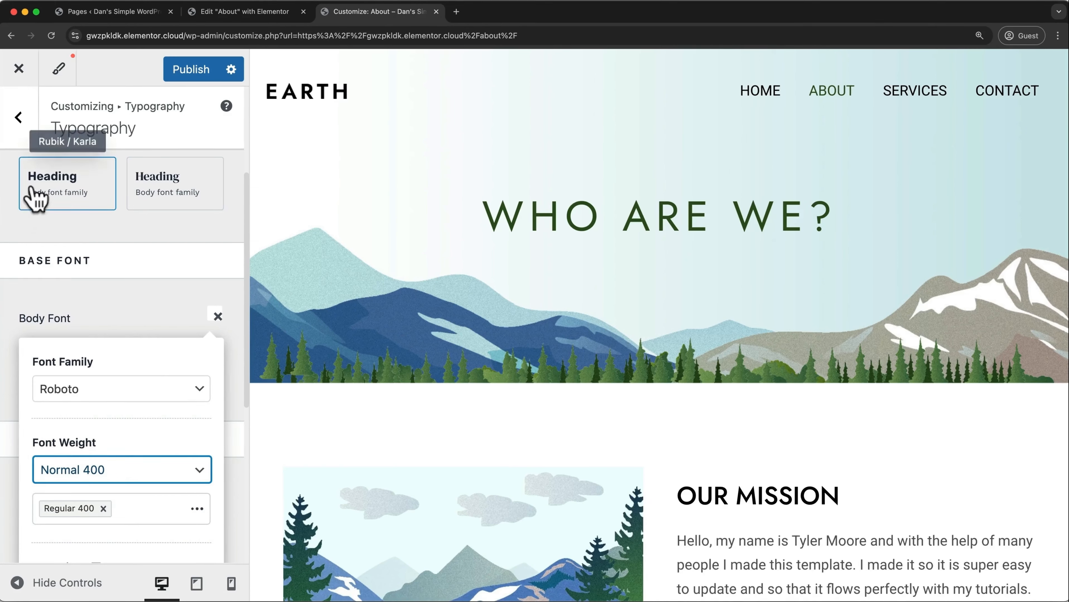
- Try the Style 2, Style 3 and Dark global color palettes and return to the Default palette
left_click(19, 120)
left_click(72, 210)
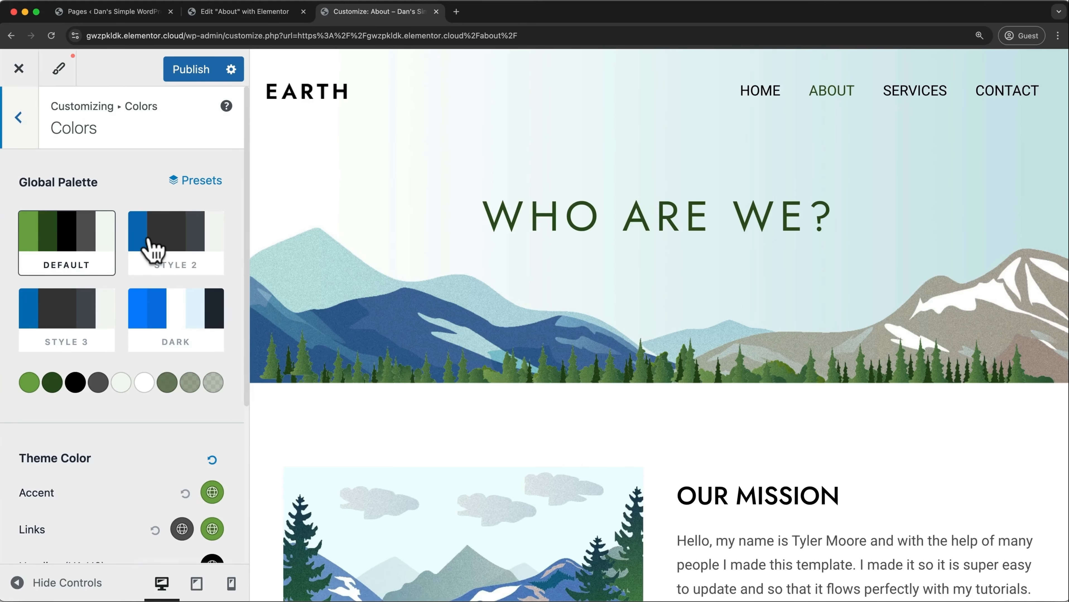
left_click(152, 247)
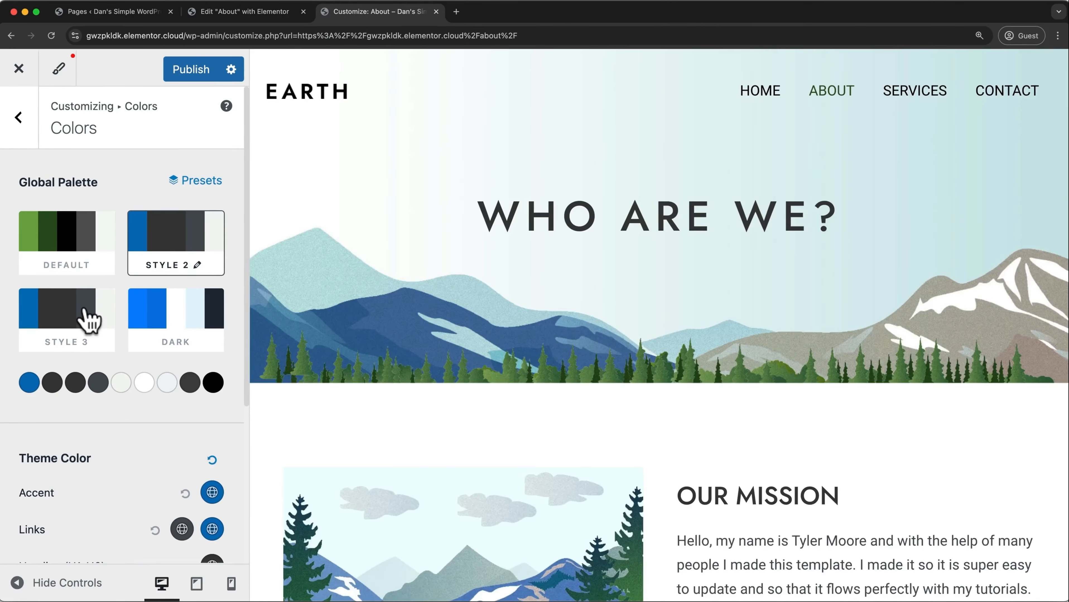
left_click(89, 321)
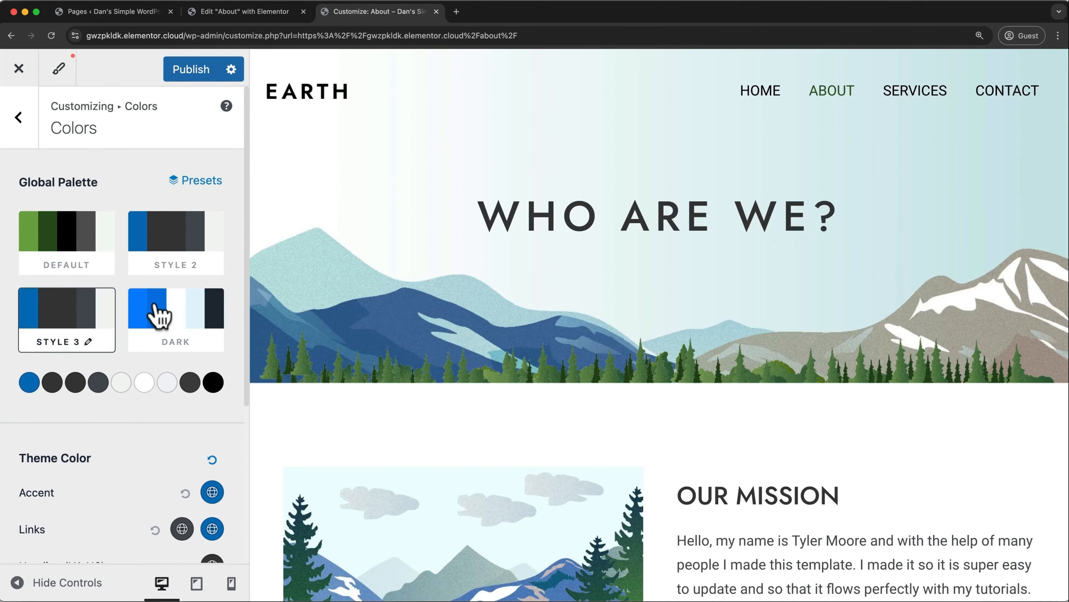
left_click(158, 316)
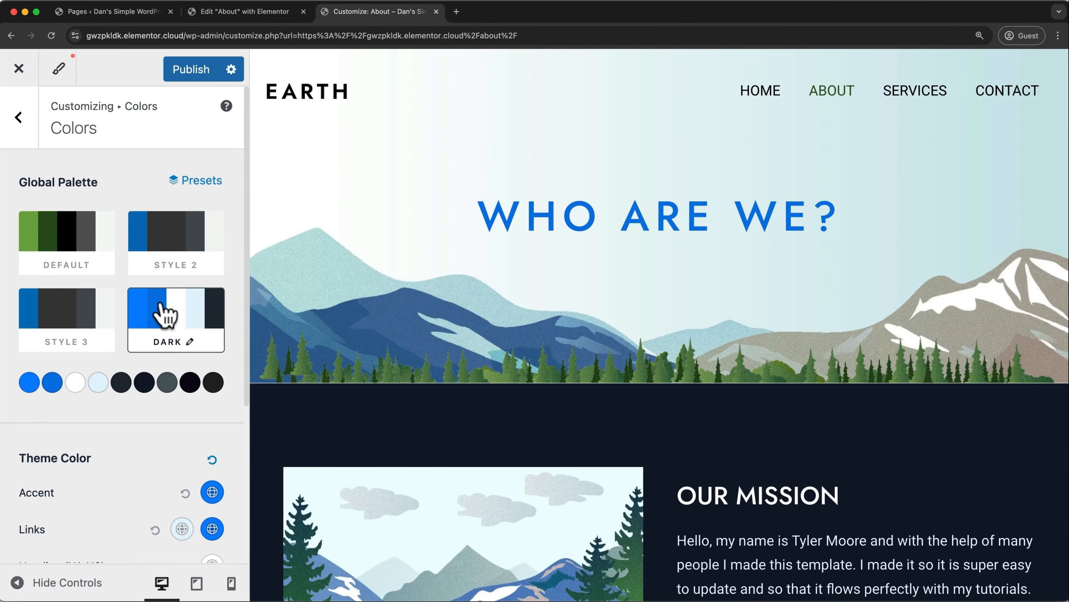
left_click(66, 236)
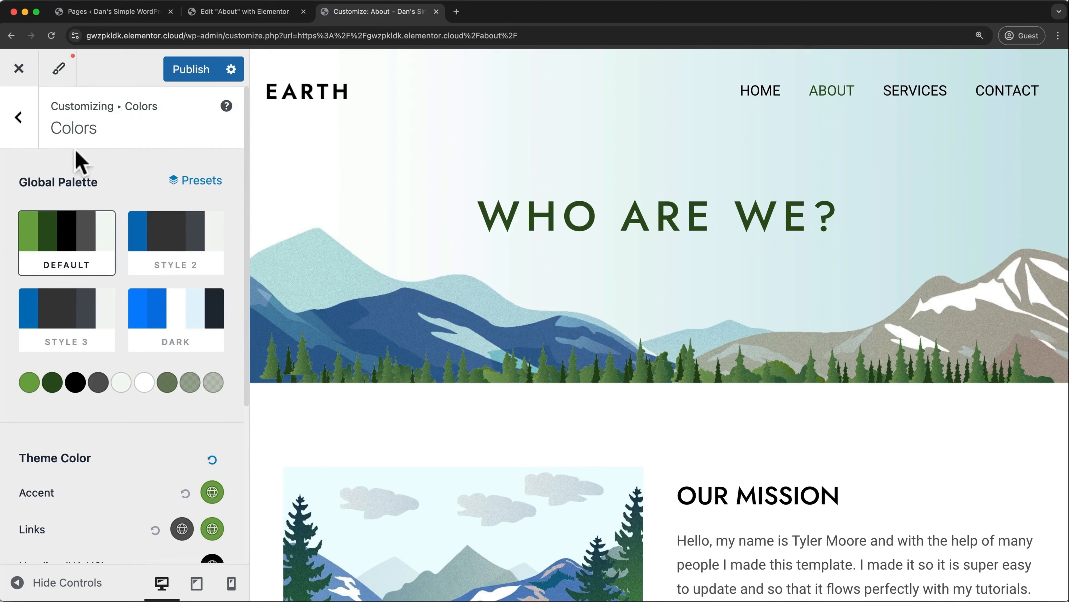
- View the global button presets and close the Customizer without publishing
left_click(19, 118)
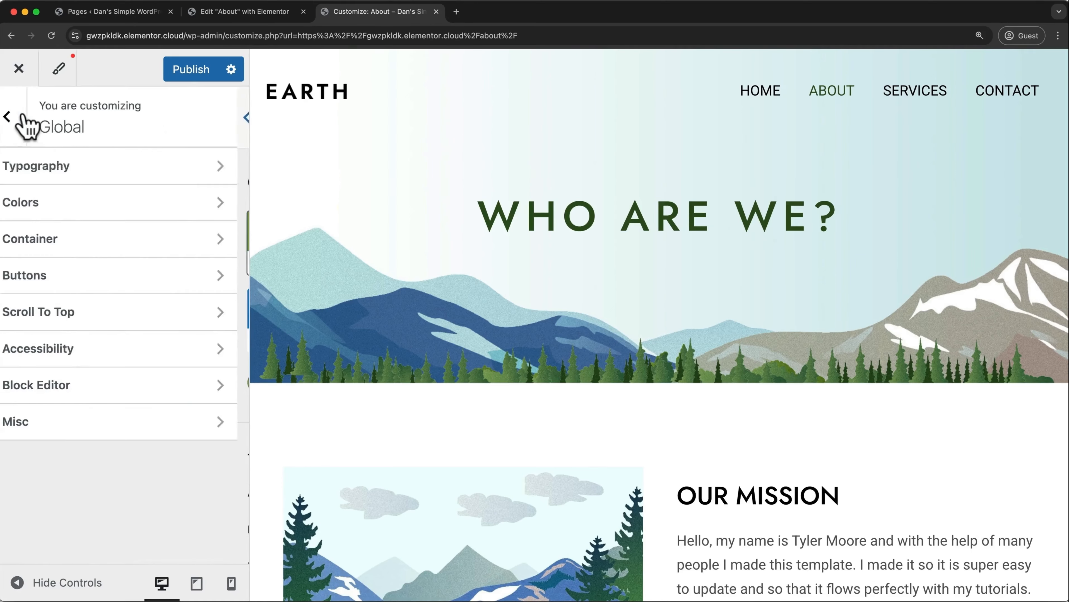
left_click(97, 278)
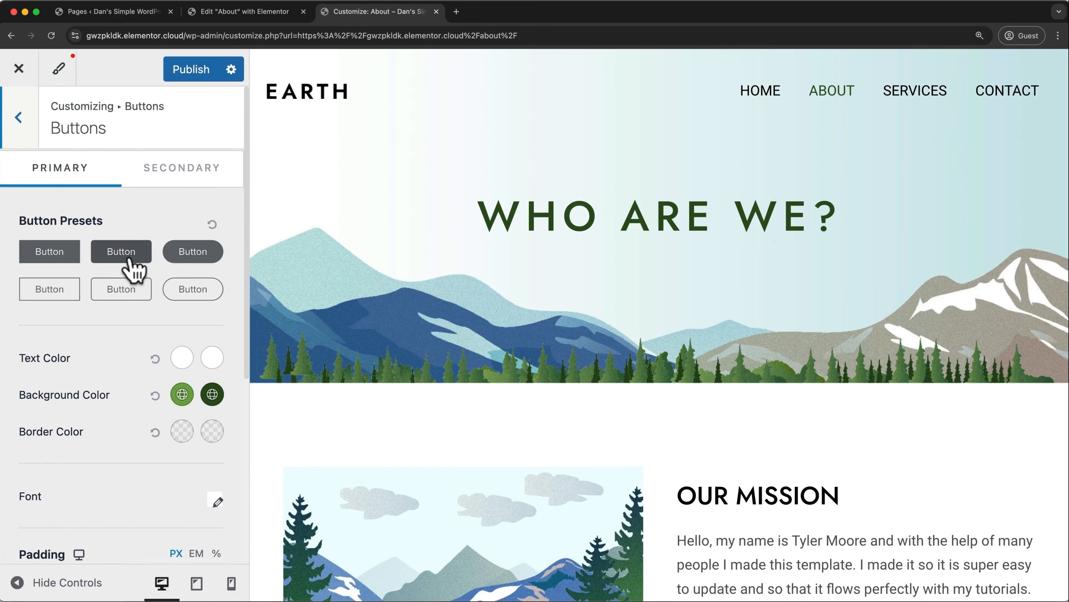
left_click(19, 68)
- Open the Home page in Elementor and check its sections in the tablet portrait view
left_click(742, 119)
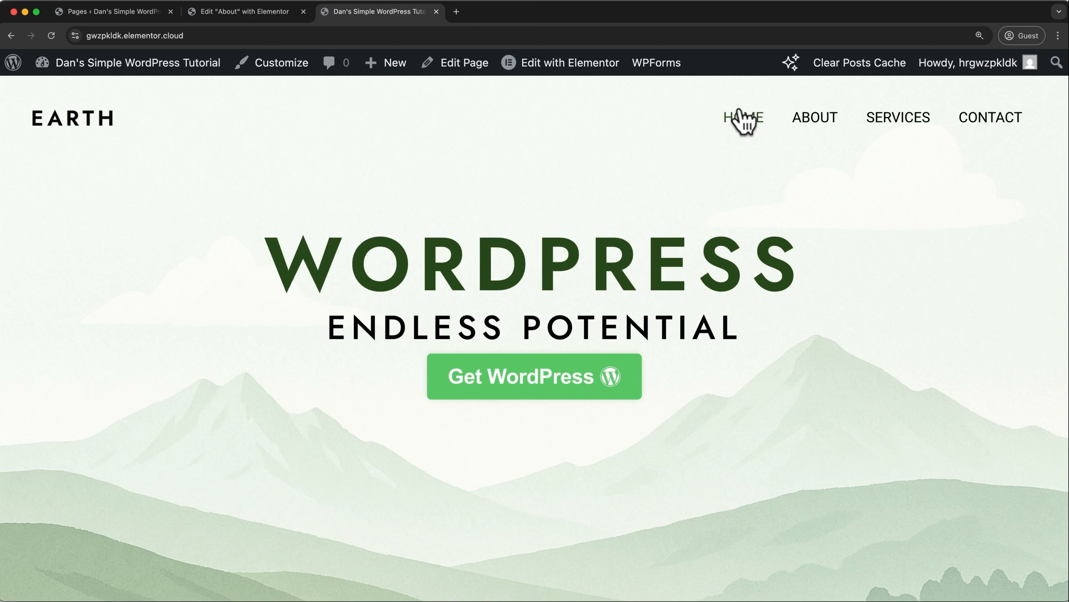
left_click(595, 70)
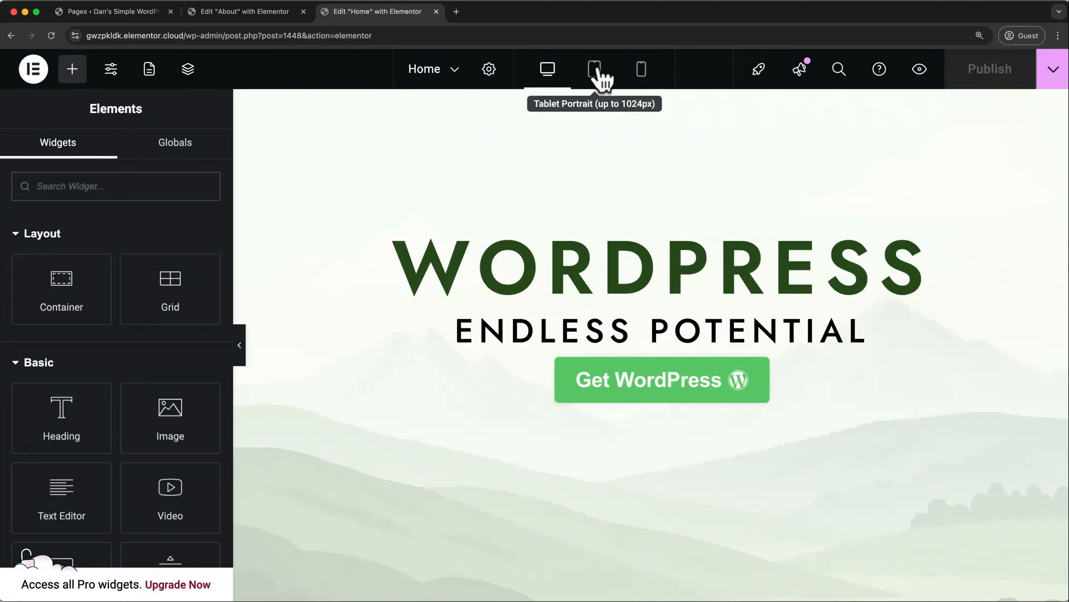
left_click(596, 72)
scroll(595, 168, "down", 10)
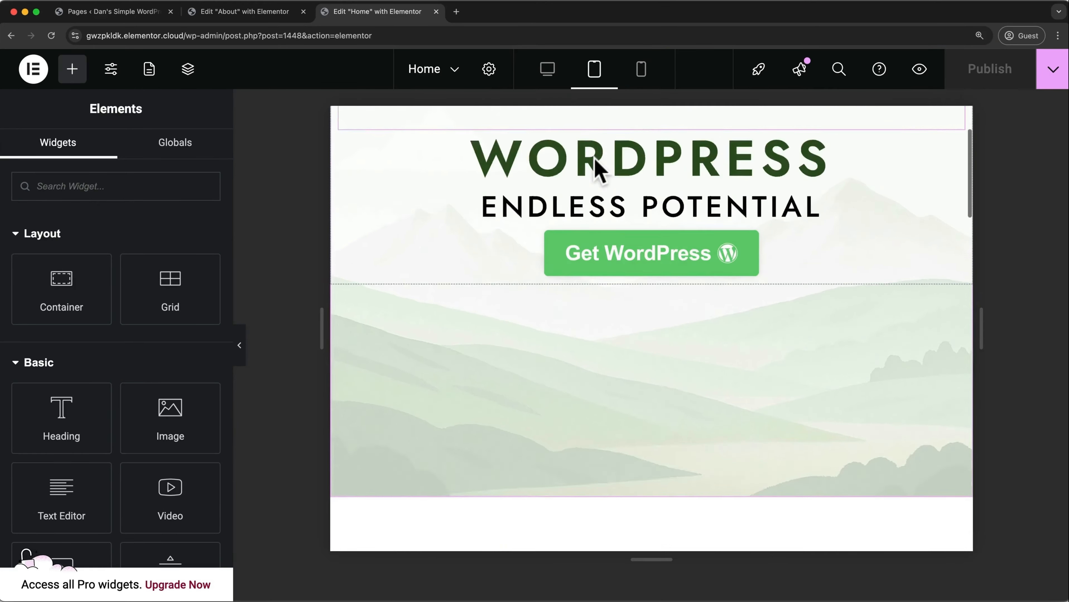
scroll(599, 170, "down", 15)
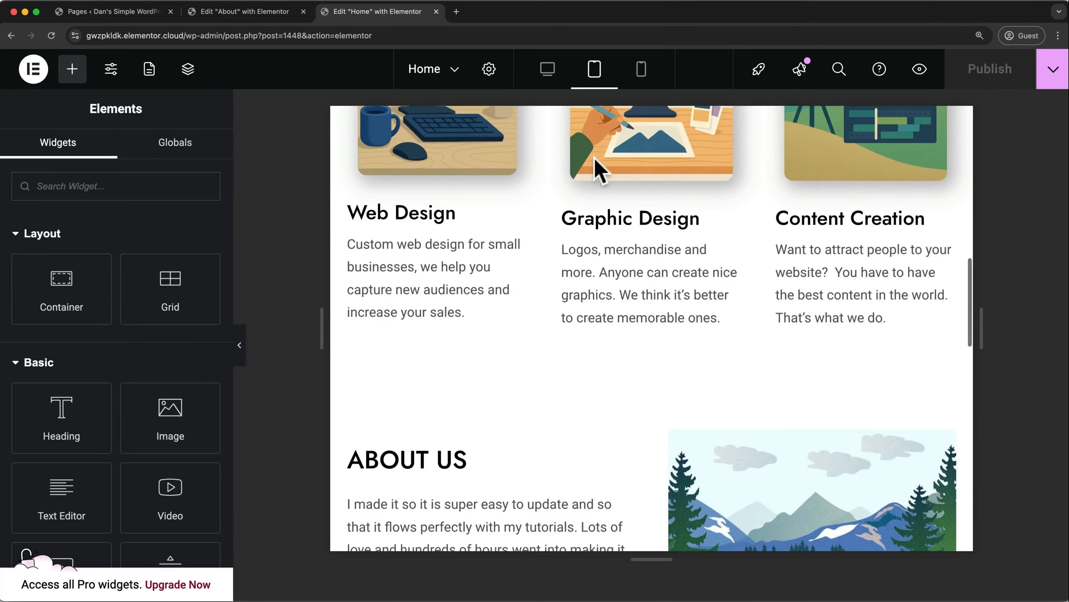
scroll(599, 170, "down", 15)
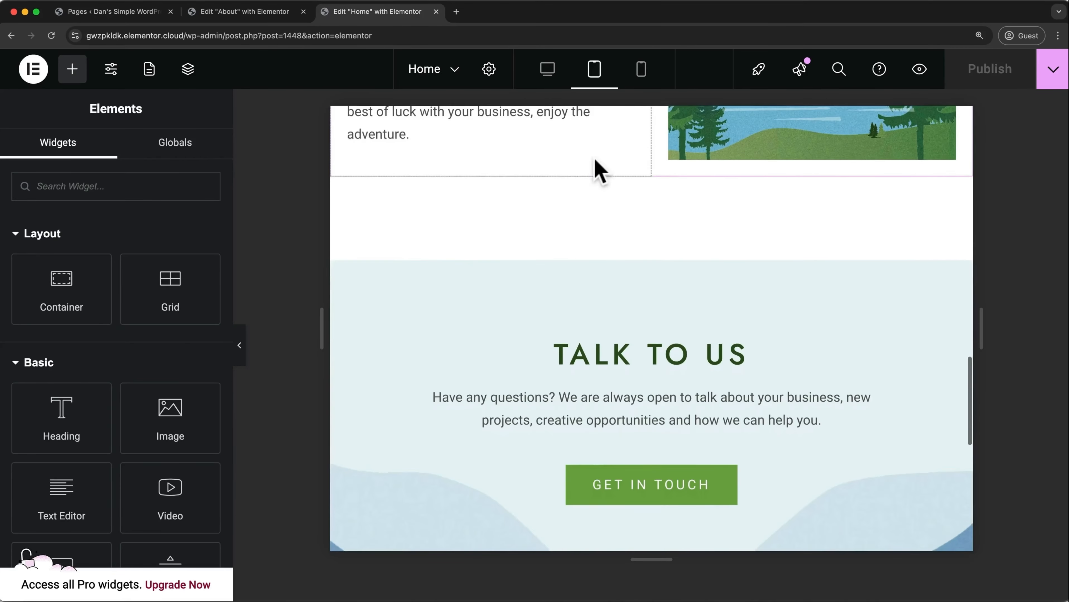
scroll(599, 170, "up", 5)
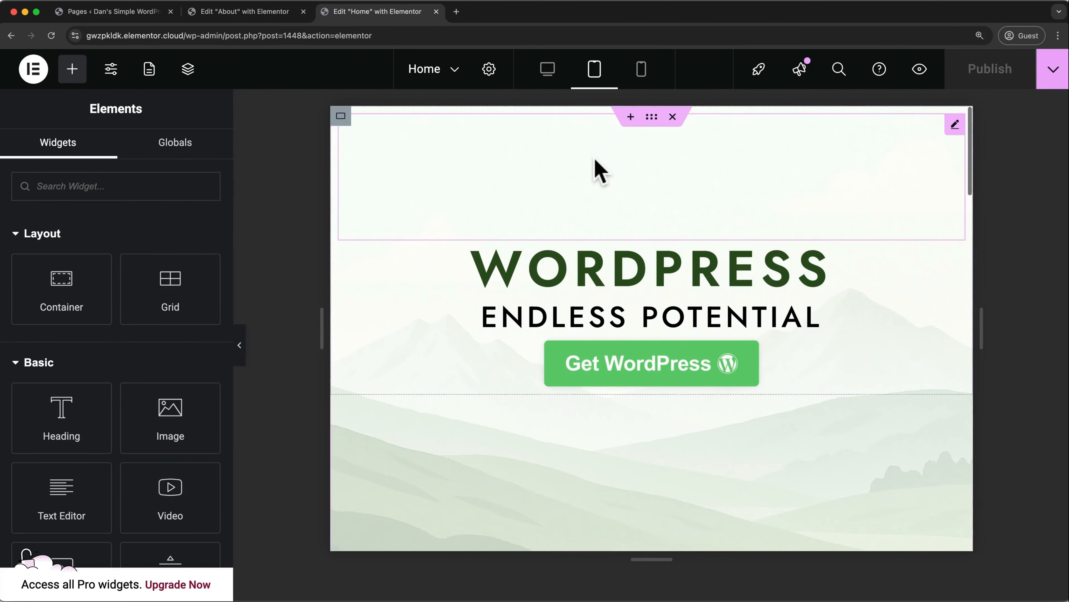
- Check the Home page in the mobile portrait view and set the "WordPress" heading's mobile font size to 40 px
left_click(642, 75)
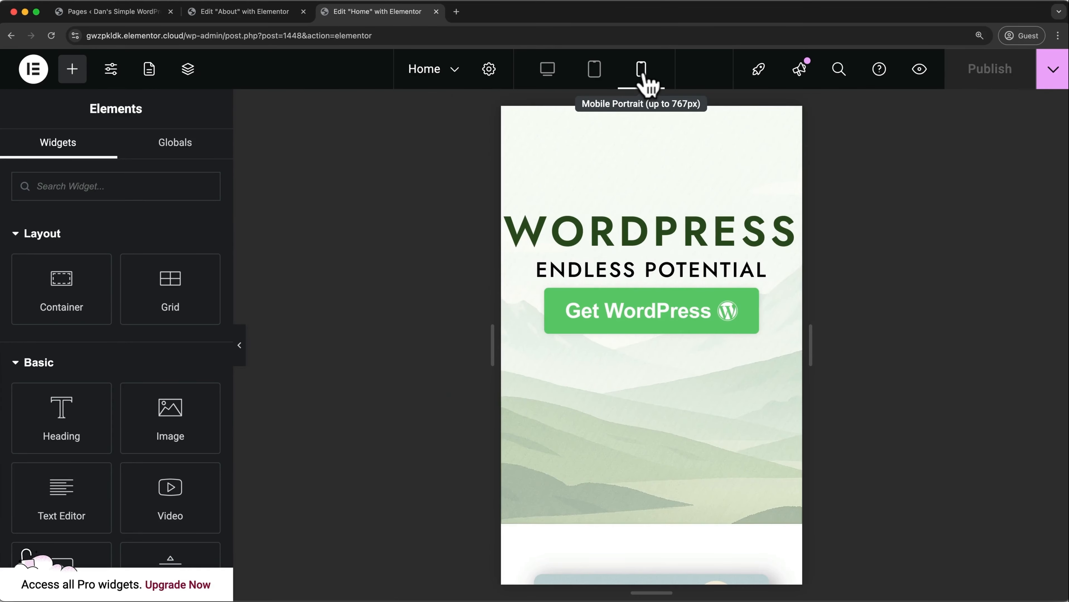
scroll(655, 164, "down", 6)
scroll(657, 164, "down", 10)
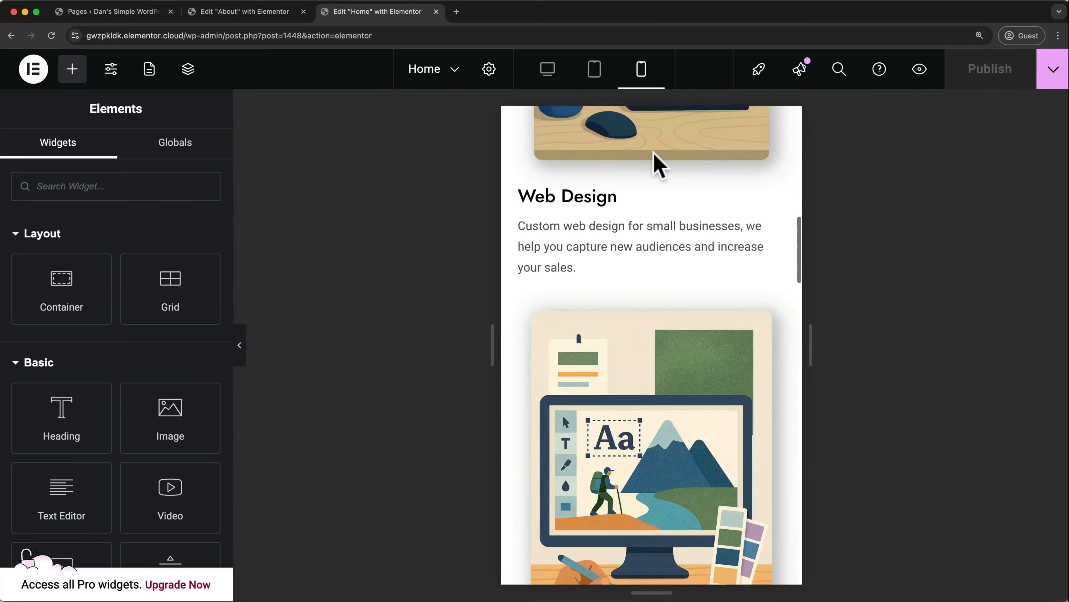
scroll(651, 198, "up", 15)
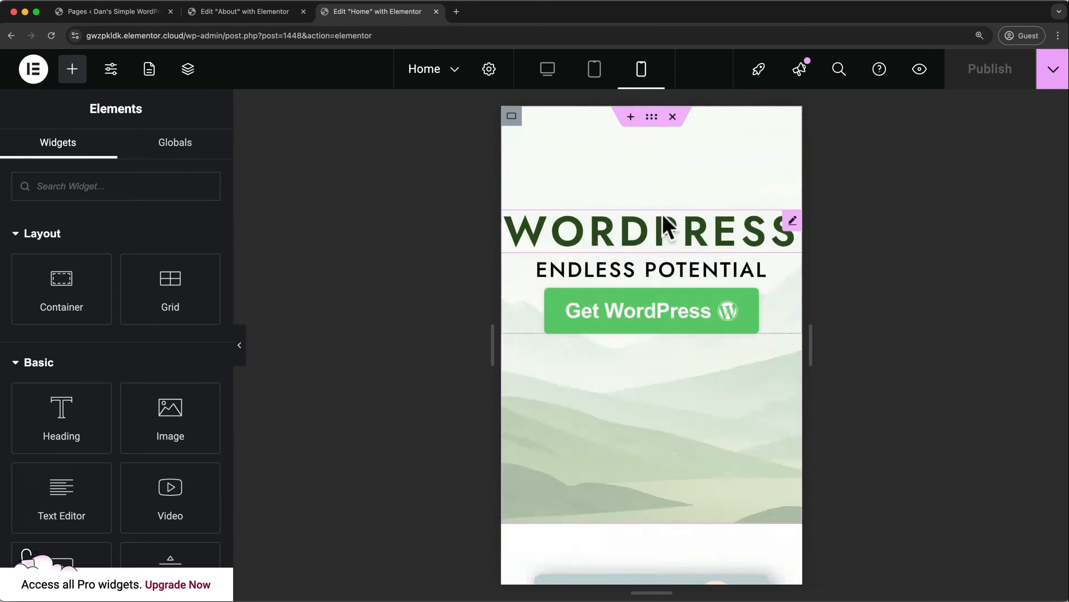
left_click(661, 236)
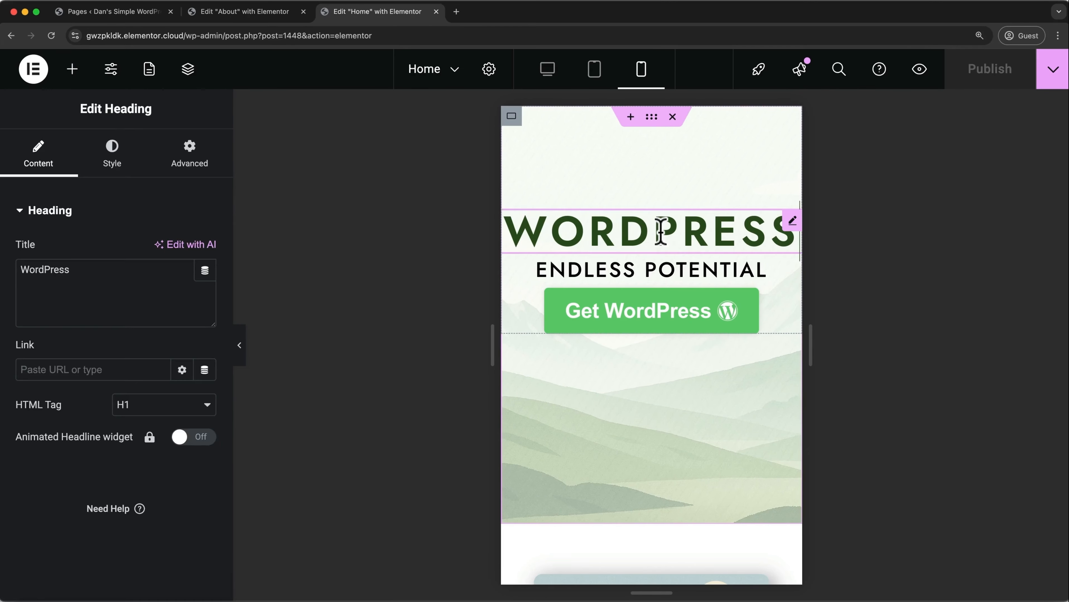
left_click(111, 171)
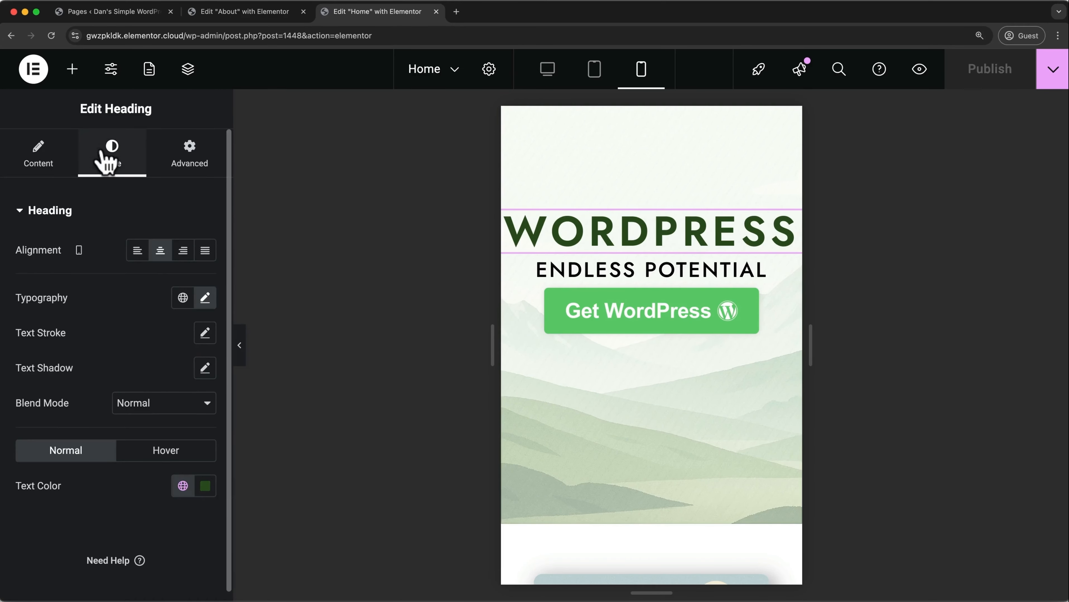
left_click(204, 298)
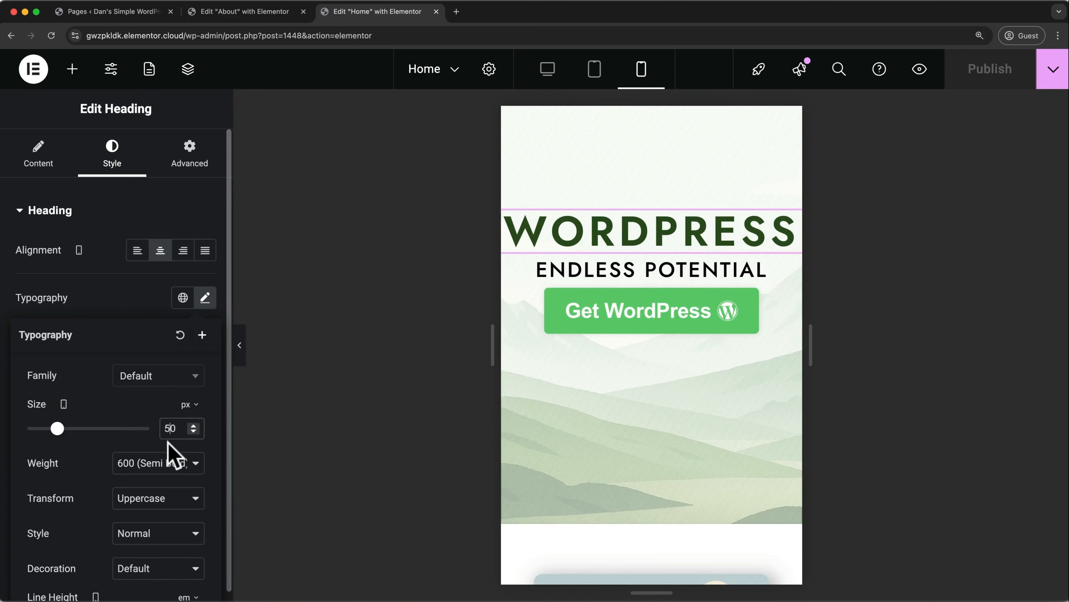
key("BackSpace")
type("4")
- Set the "Endless Potential" heading's mobile font size to 20 px and return to the desktop view
left_click(569, 259)
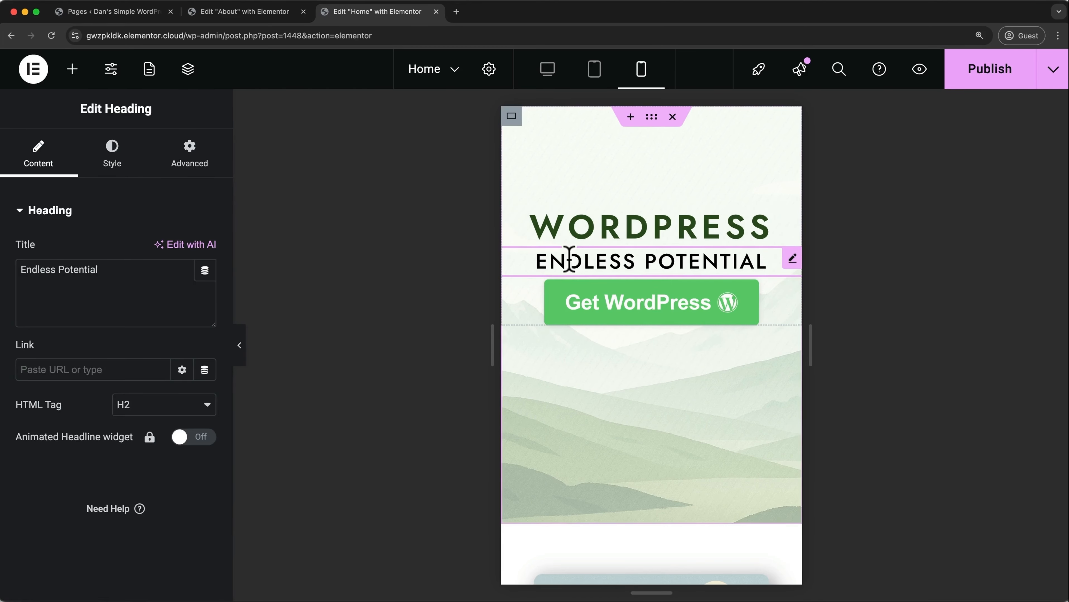
left_click(122, 164)
left_click(205, 298)
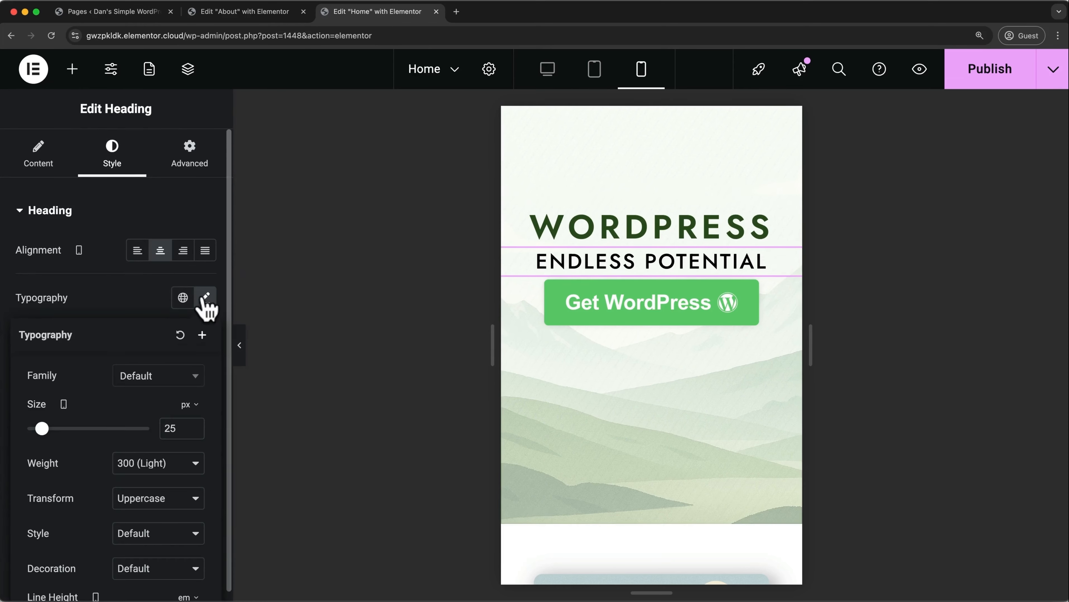
left_click(183, 429)
key("BackSpace")
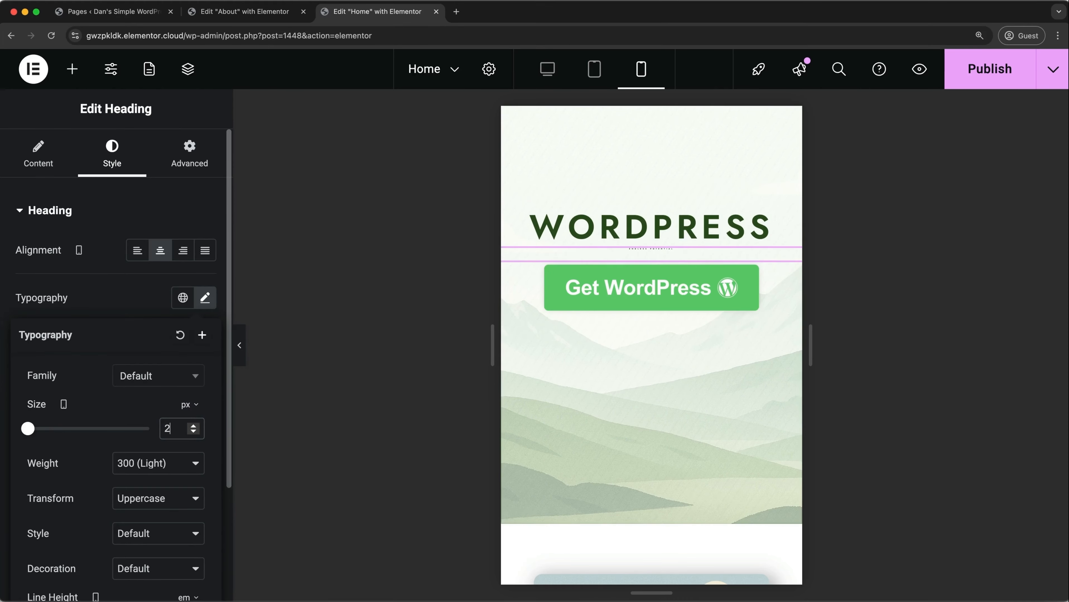
type("0")
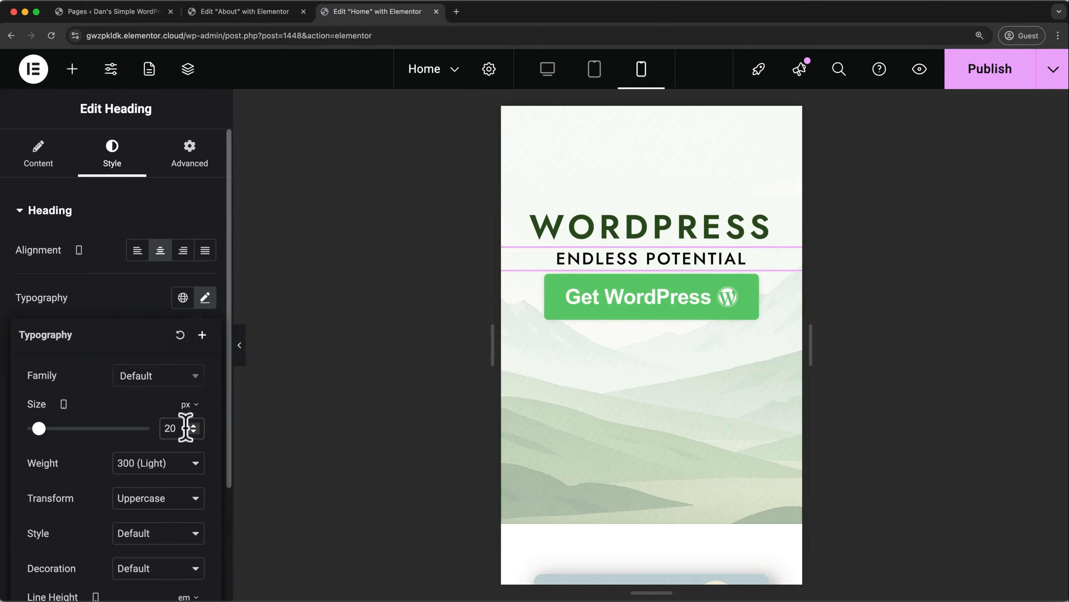
left_click(551, 77)
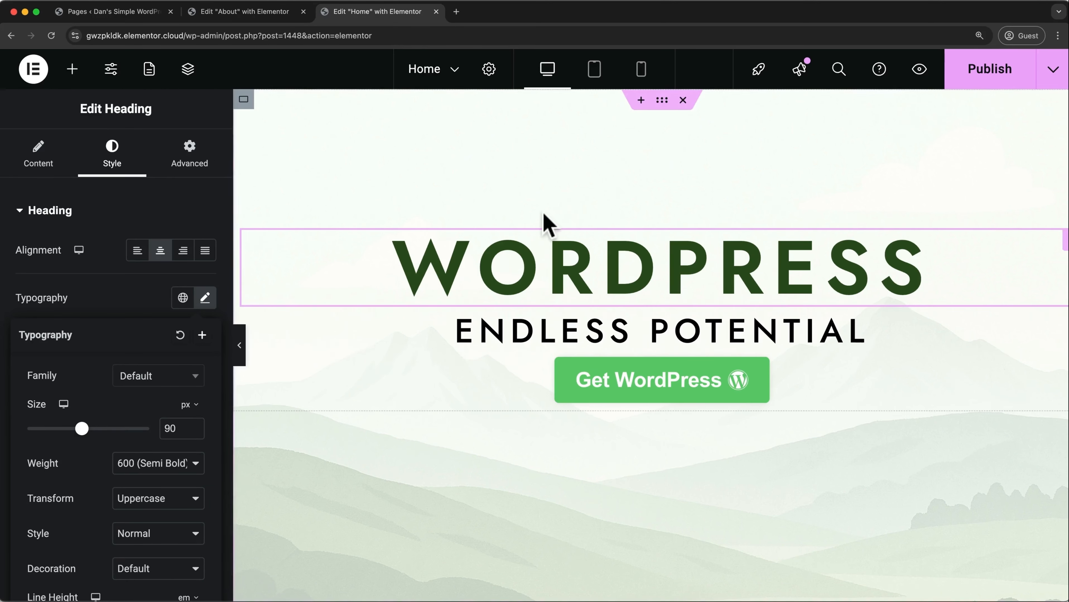
- In the mobile portrait view, unlink the "Get WordPress" button's padding values and set its top padding to 20 px
left_click(641, 73)
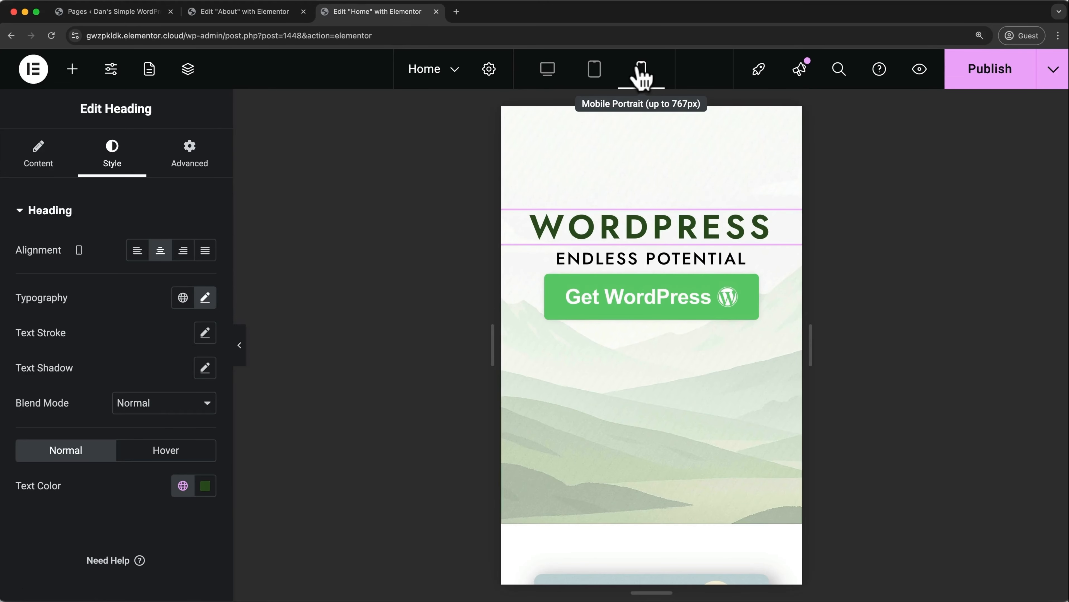
left_click(546, 288)
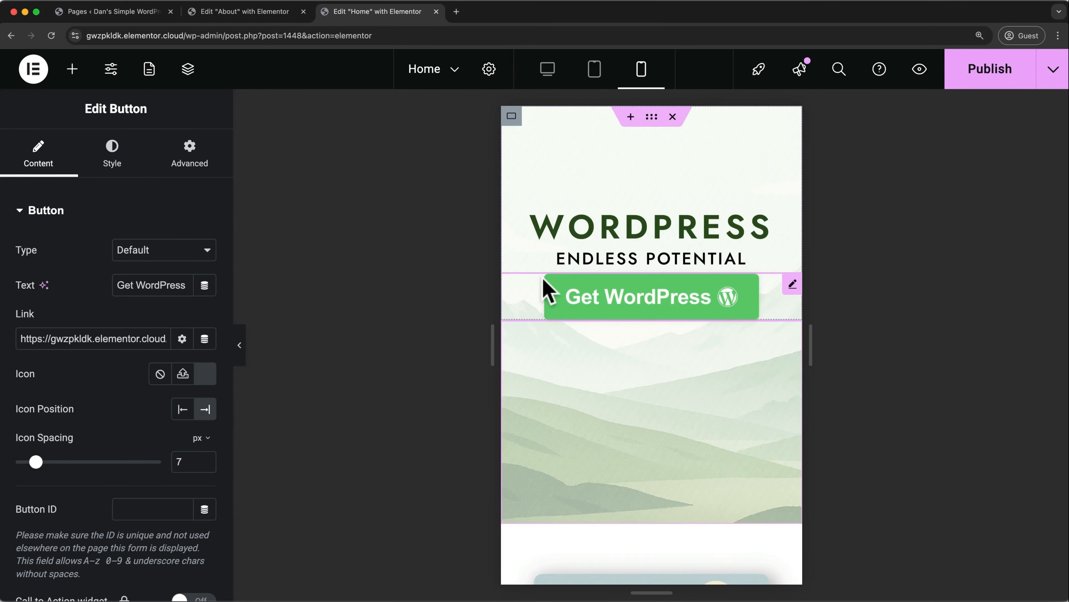
left_click(190, 152)
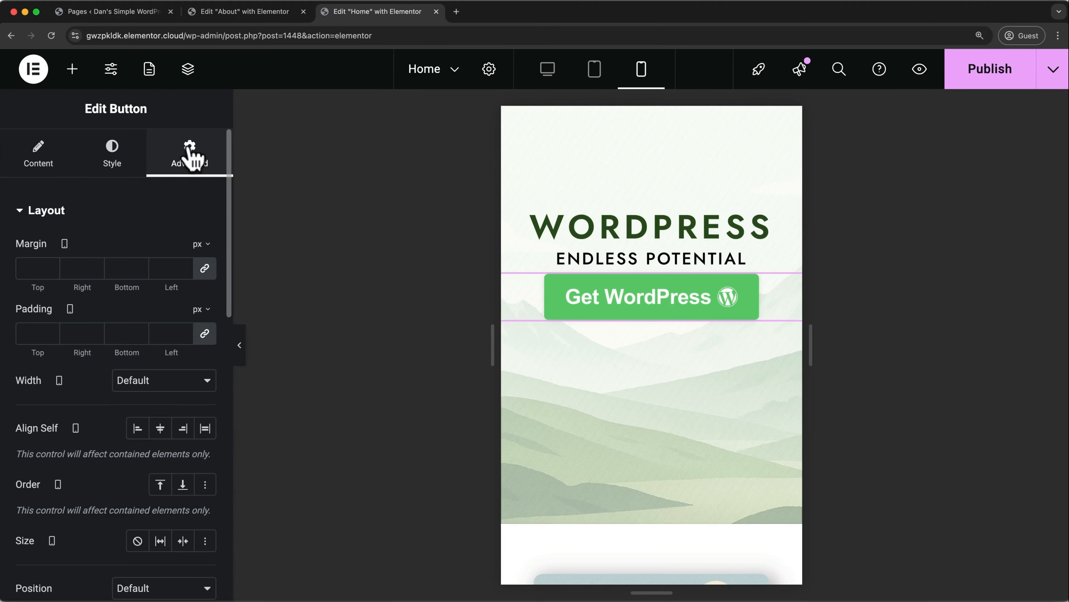
left_click(204, 334)
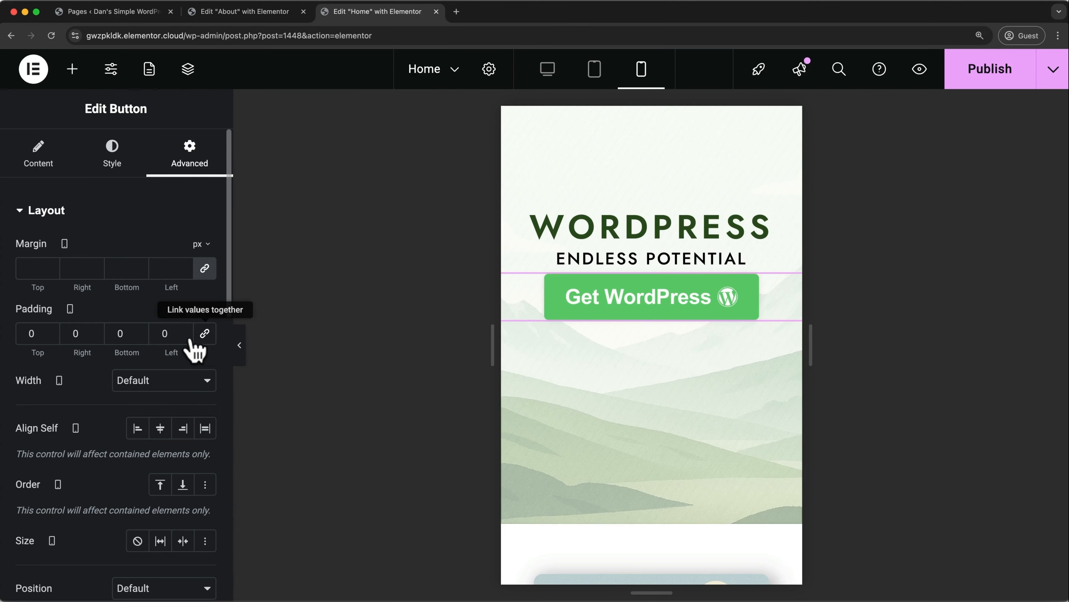
left_click(42, 333)
key("Up")
key("Up")
key("Up")
key("Up")
key("Up")
key("Up")
key("Up")
key("Up")
key("Up")
key("Up")
key("Up")
key("Up")
key("Up")
key("Up")
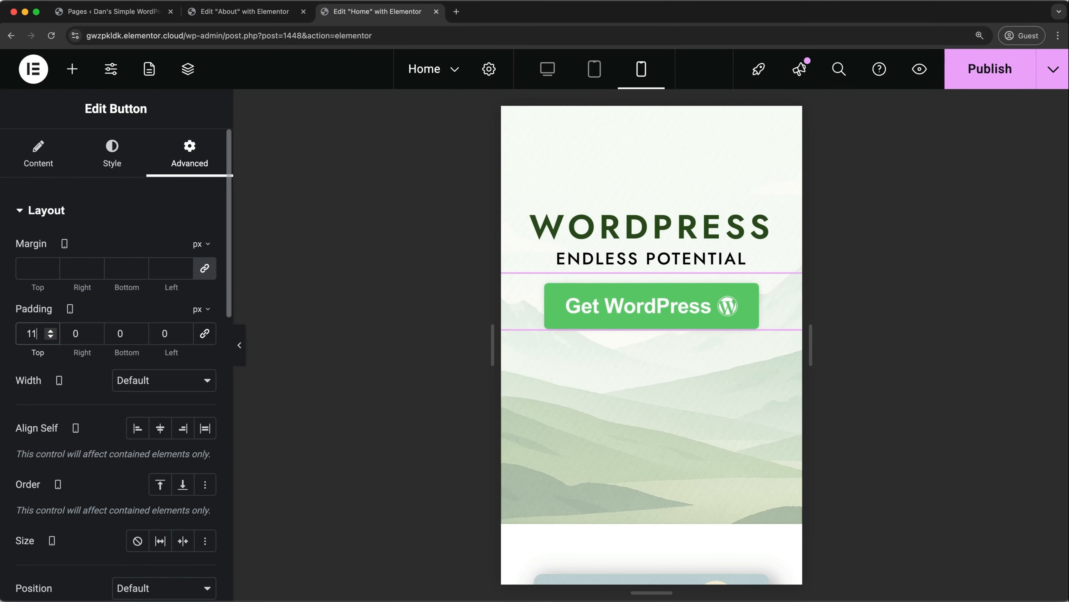
key("Up")
key("Up")
key("Up")
key("Up")
key("Up")
key("Up")
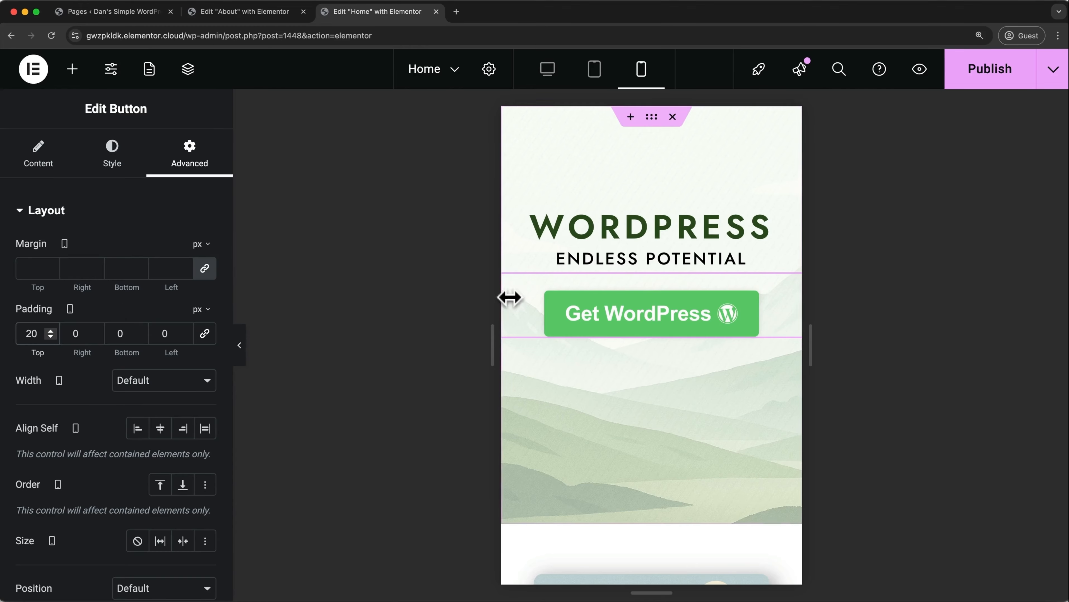
- Hide the "About Us" container on mobile portrait through its responsive visibility settings
scroll(549, 406, "down", 10)
scroll(549, 407, "down", 15)
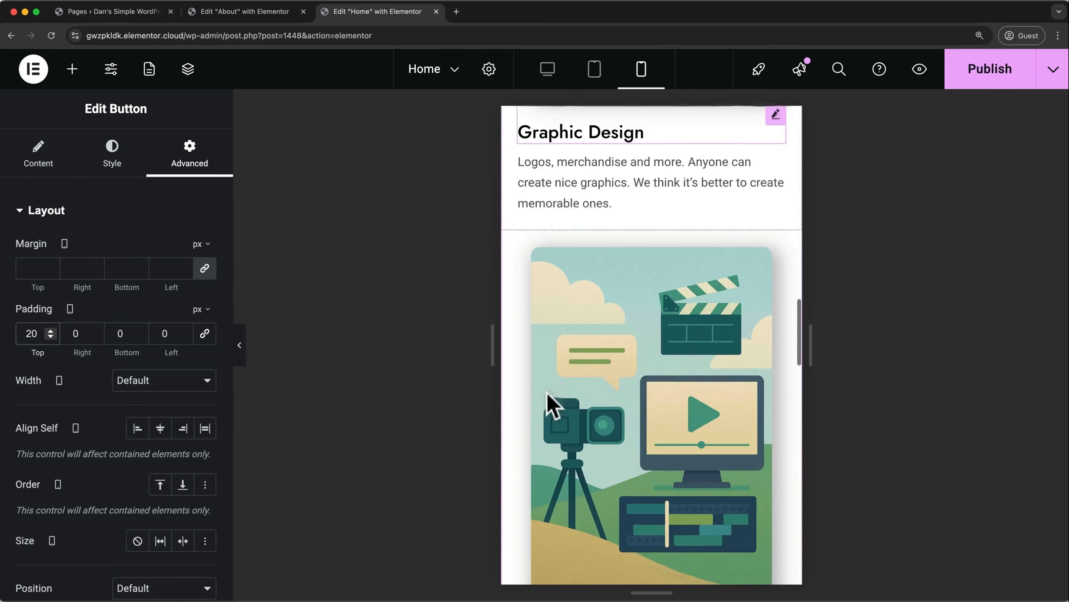
scroll(548, 407, "up", 3)
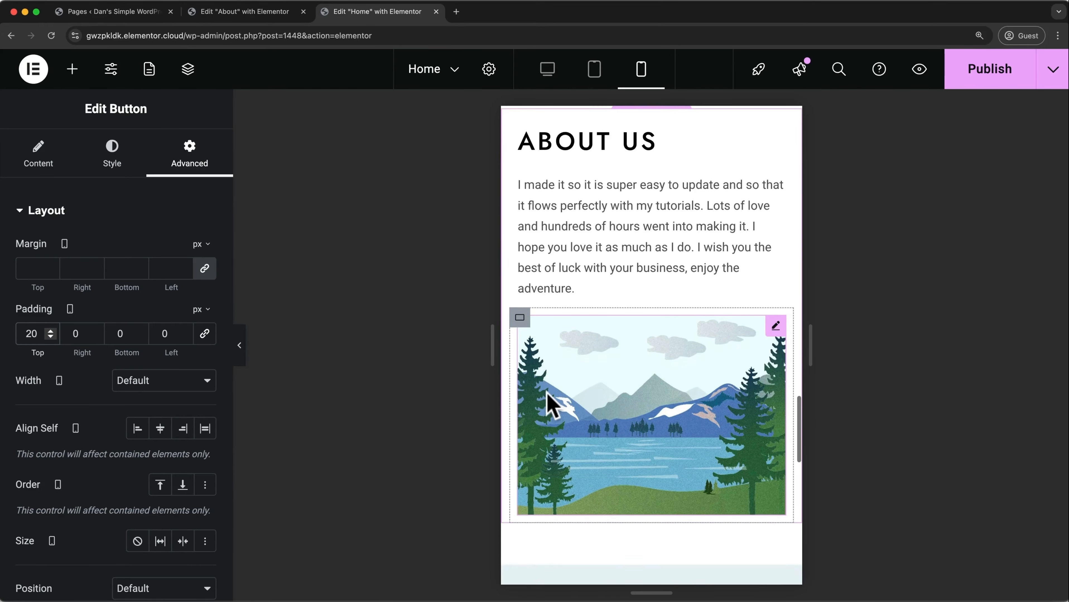
left_click(652, 149)
left_click(188, 153)
scroll(178, 198, "down", 10)
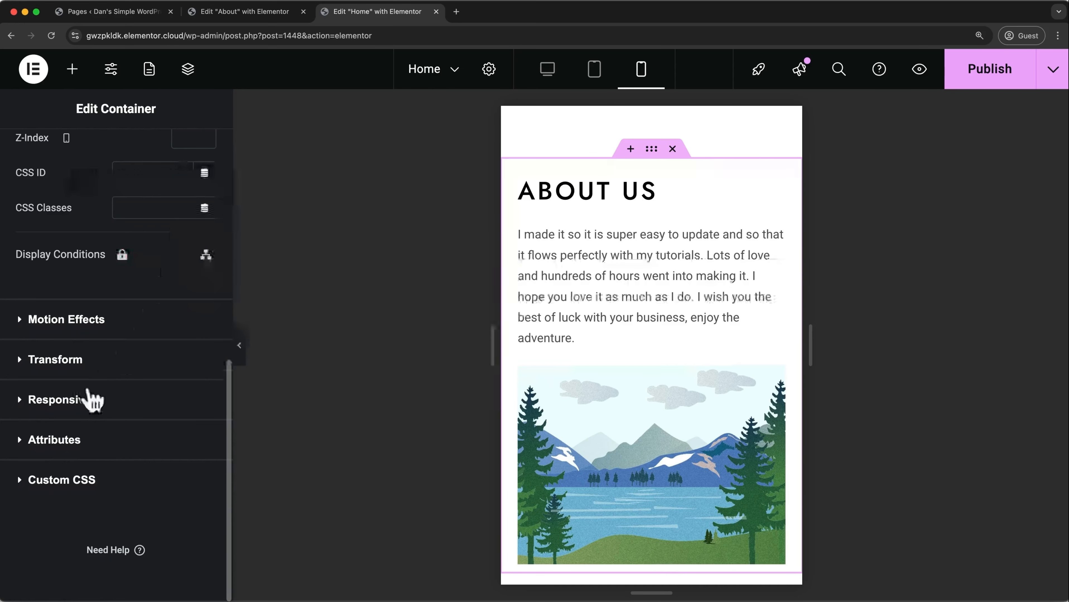
left_click(21, 401)
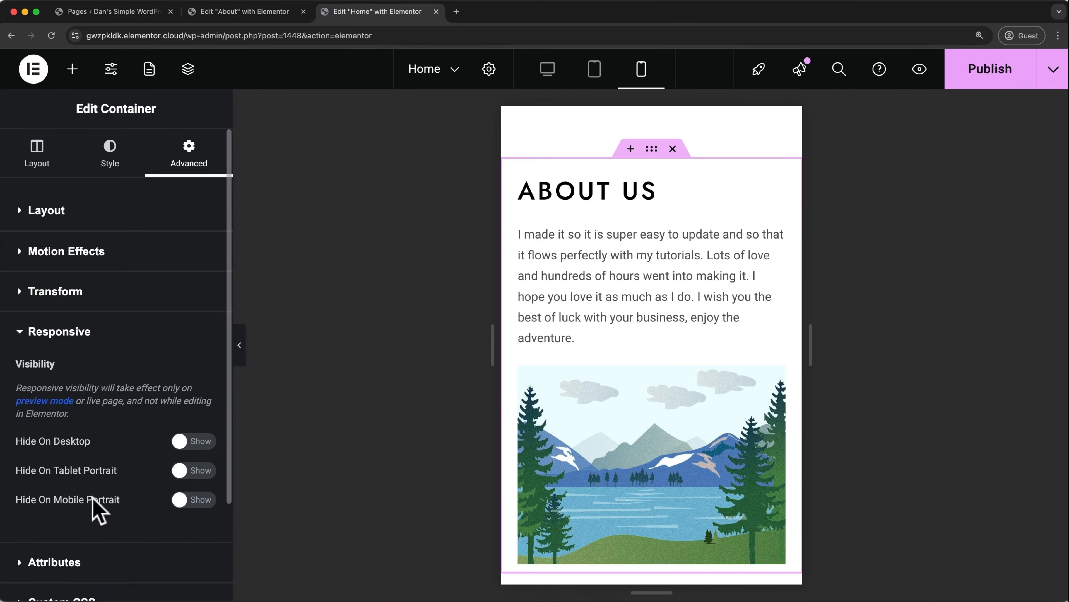
left_click(188, 501)
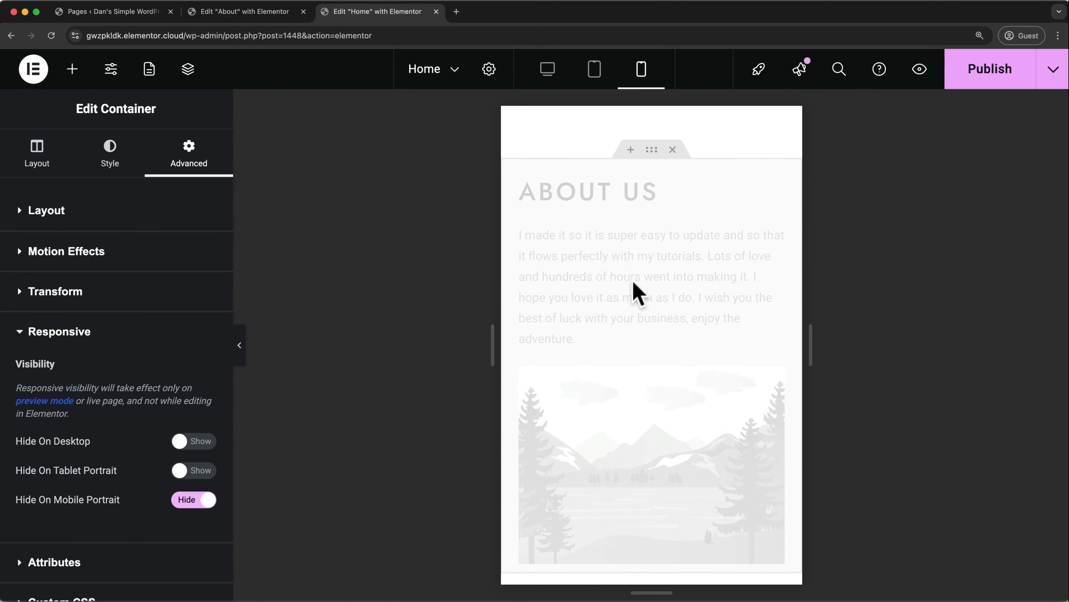
- Review the Home page on mobile, return to the desktop view and create a new page, saving the Home changes
scroll(660, 229, "up", 10)
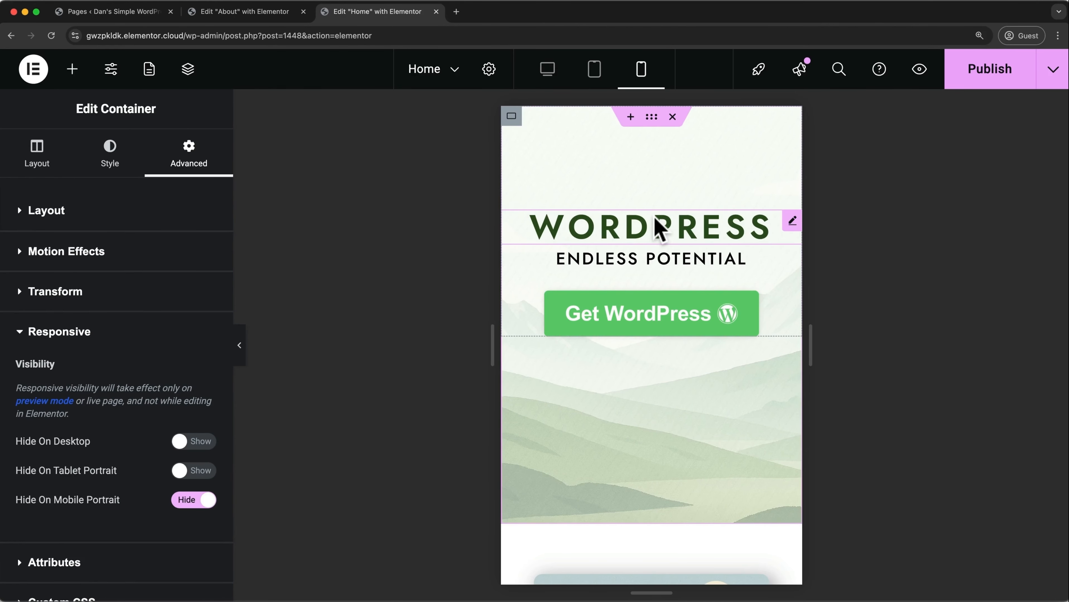
scroll(660, 229, "down", 5)
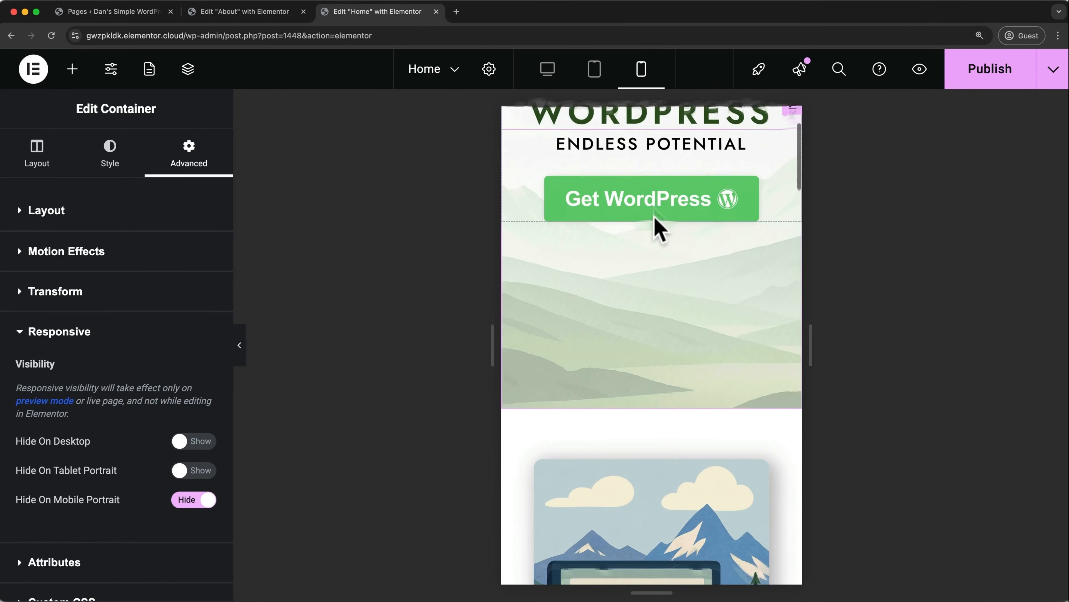
scroll(660, 229, "down", 6)
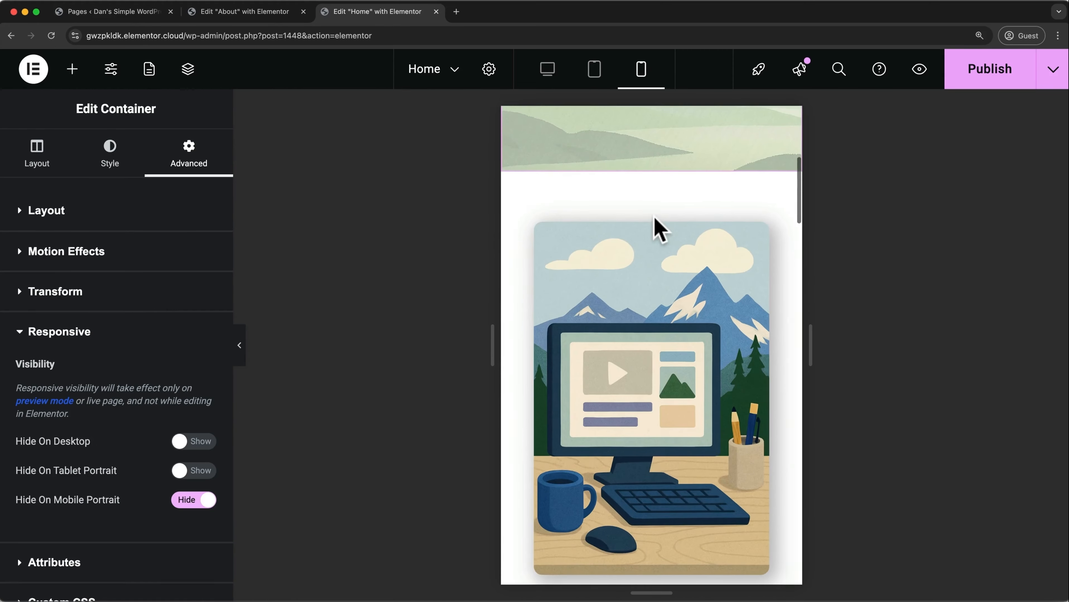
scroll(659, 229, "up", 10)
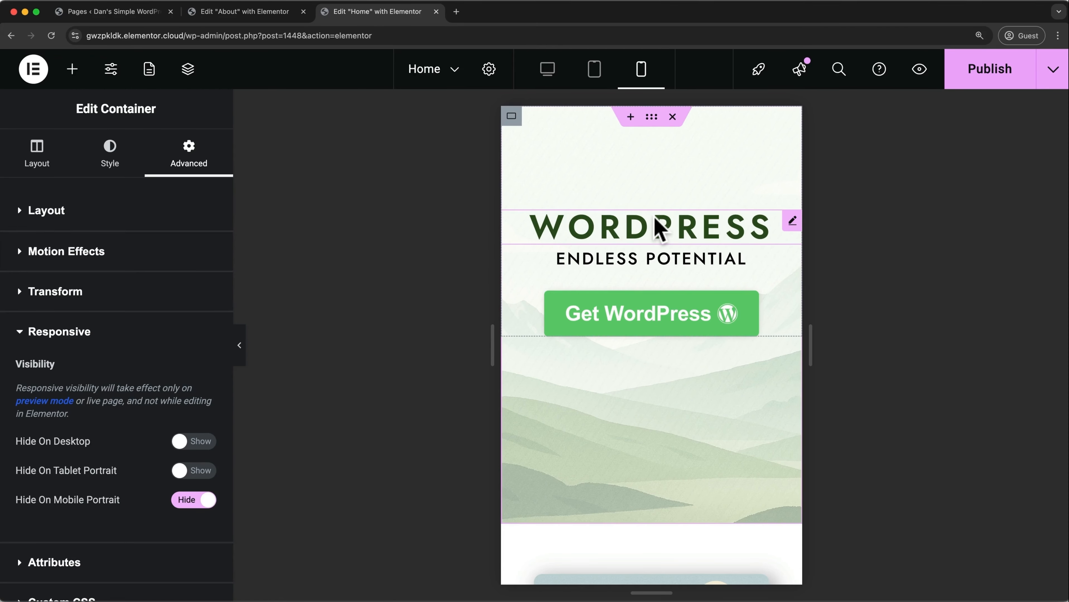
left_click(547, 69)
left_click(432, 69)
left_click(470, 248)
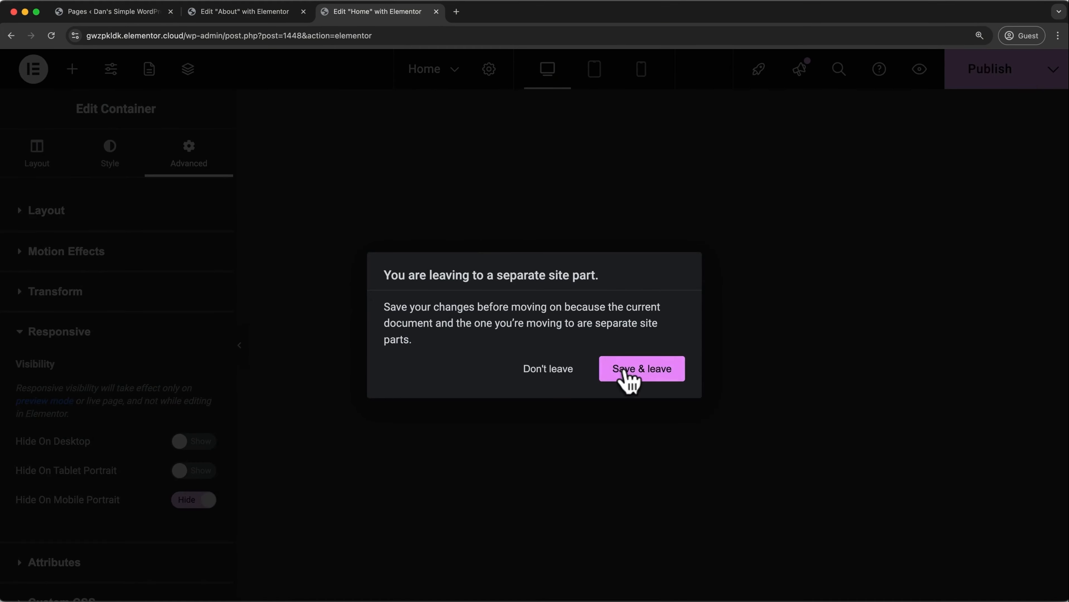
left_click(625, 370)
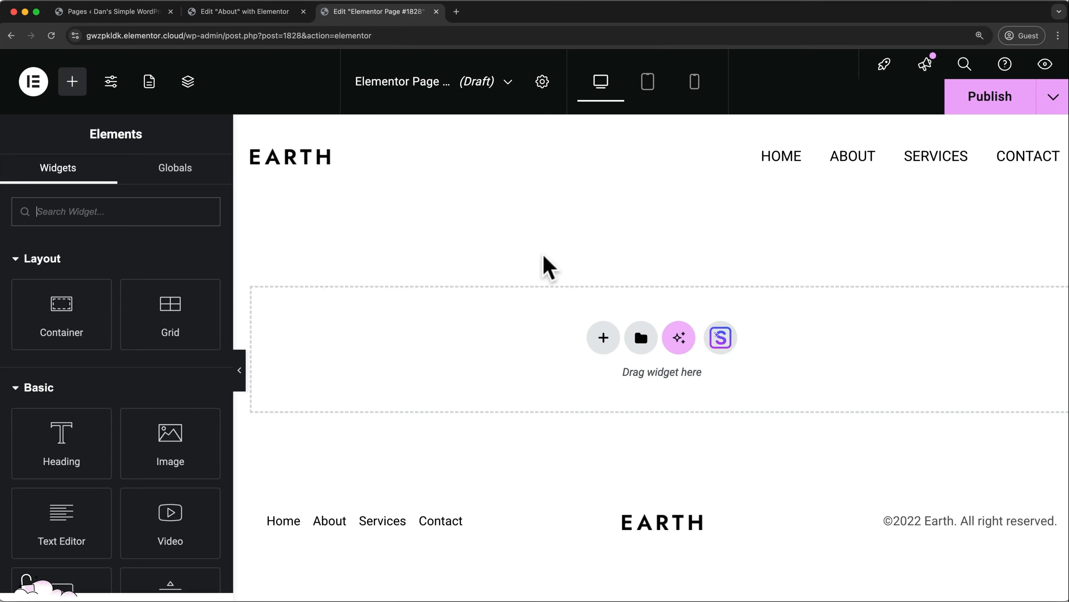
- Title the new page "Projects" in its page settings and publish it
left_click(541, 87)
left_click(140, 294)
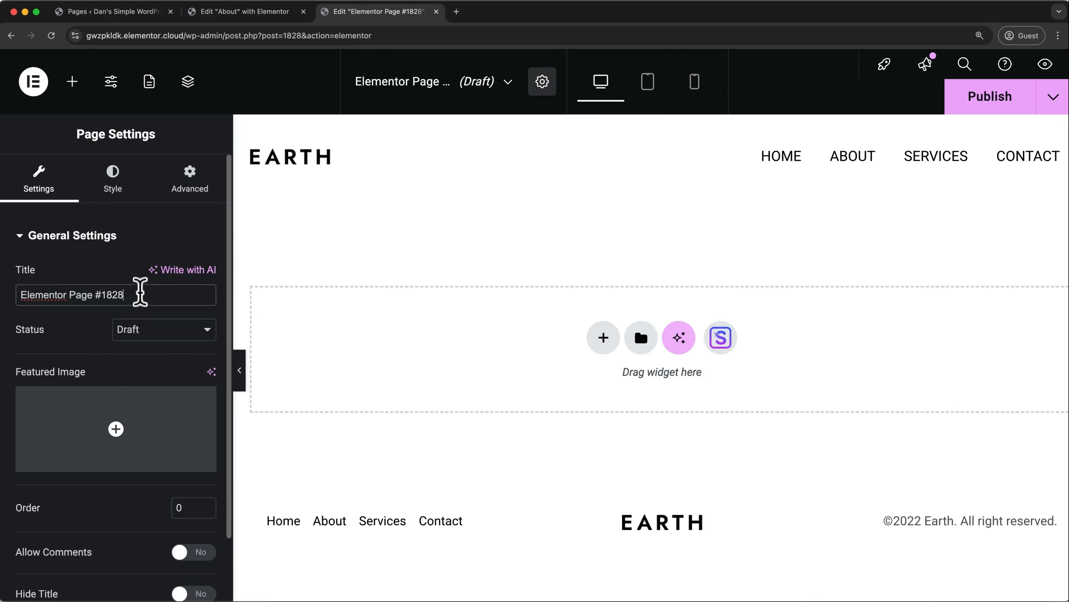
left_click_drag(140, 294, 17, 295)
type("P")
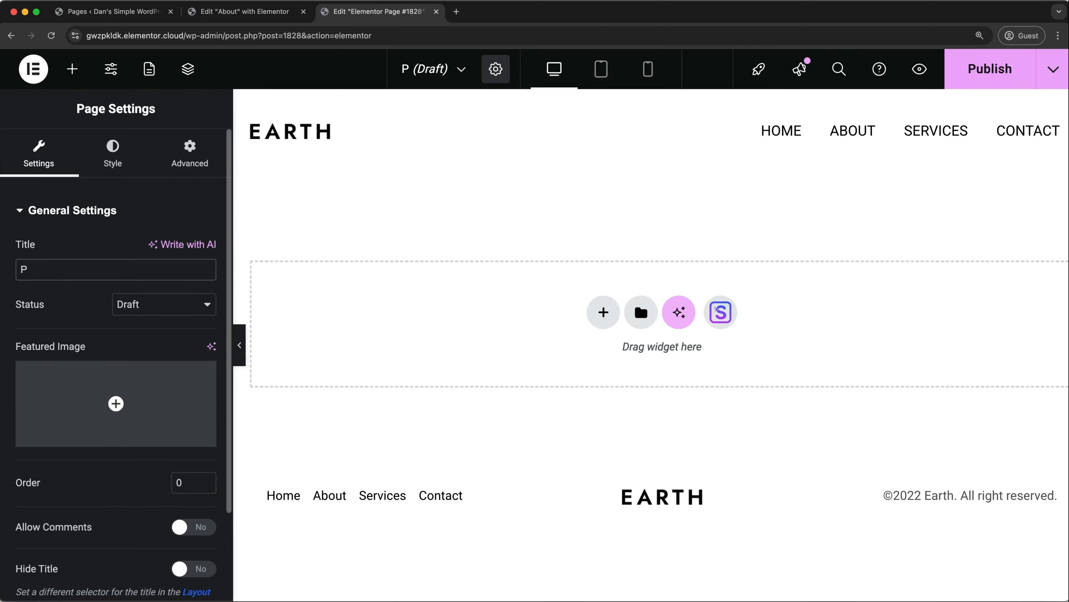
type("rojects")
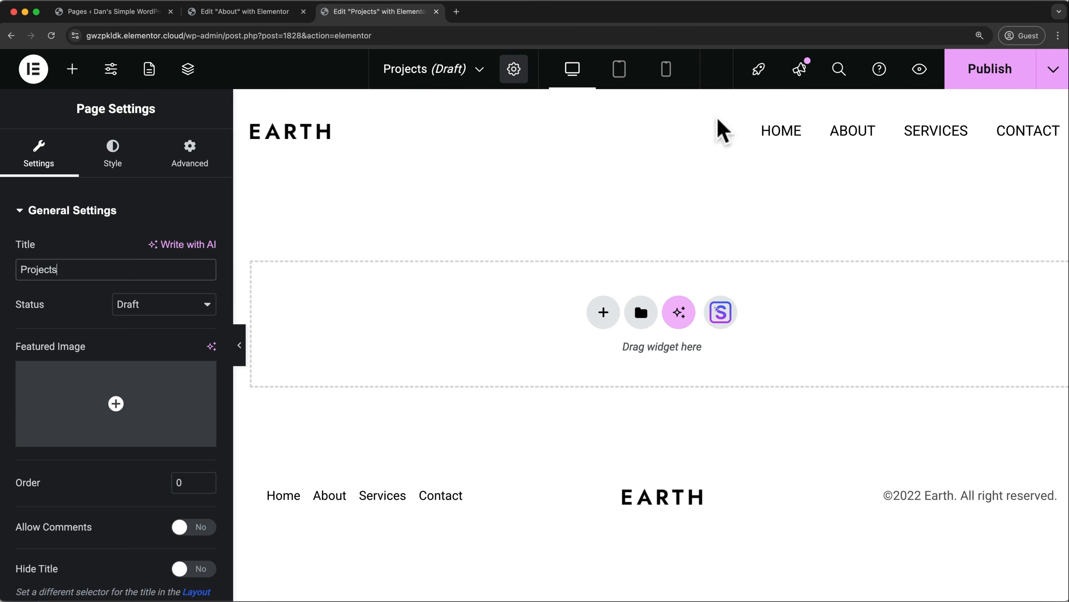
left_click(956, 75)
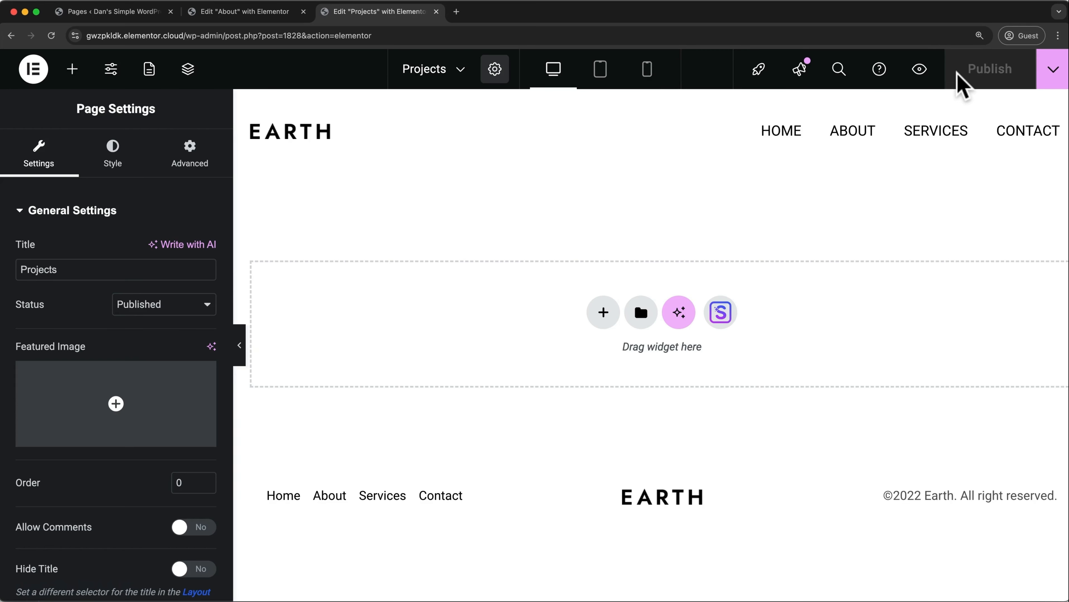
- Preview the Projects page, open the site's Services page from there in Elementor and select its hero container
left_click(919, 69)
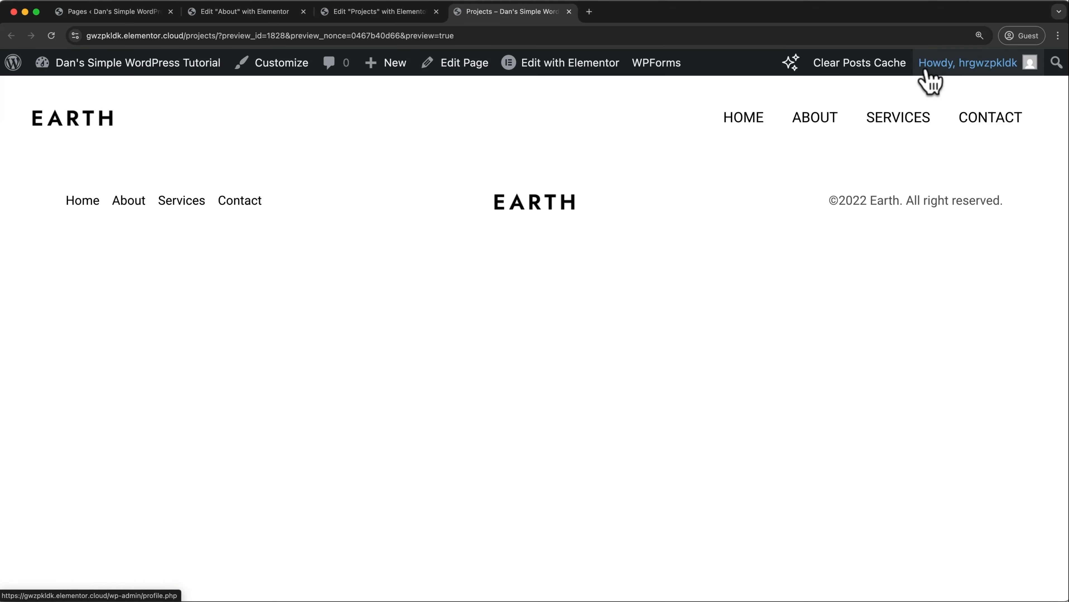
left_click(898, 117)
left_click(587, 71)
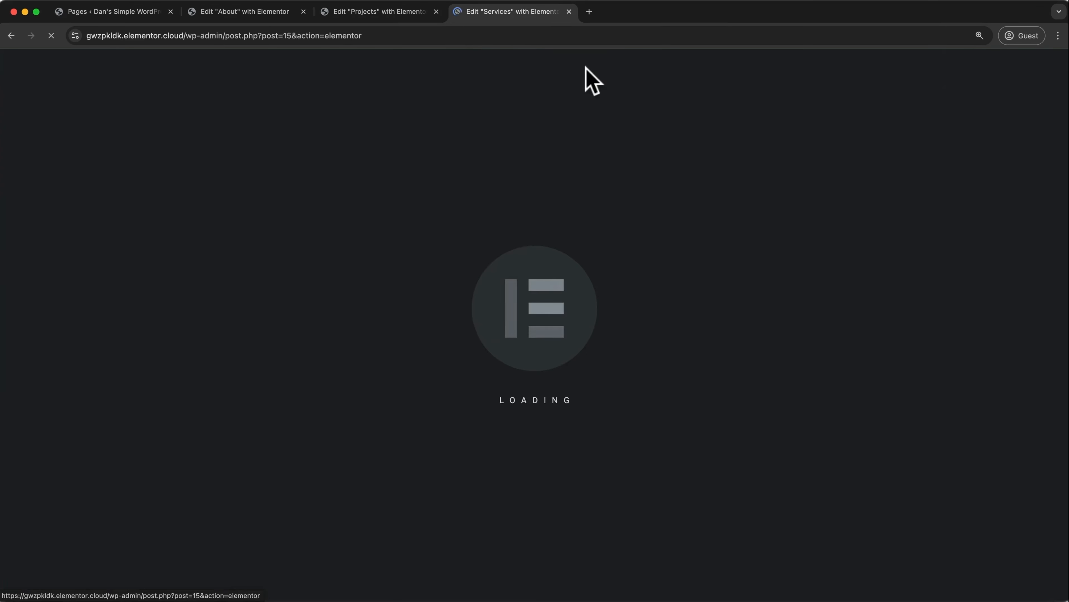
left_click(659, 101)
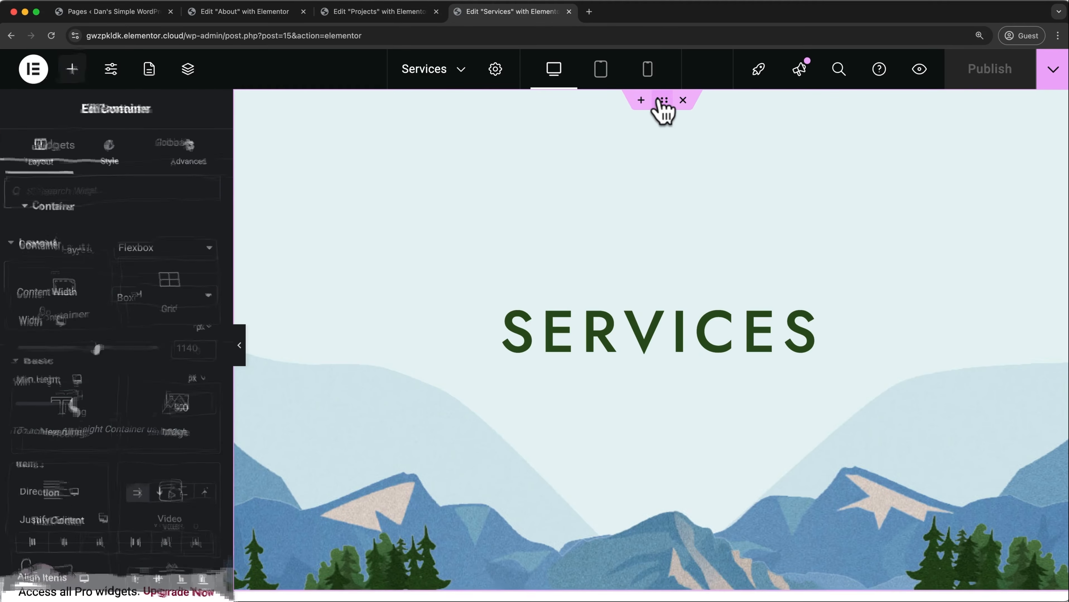